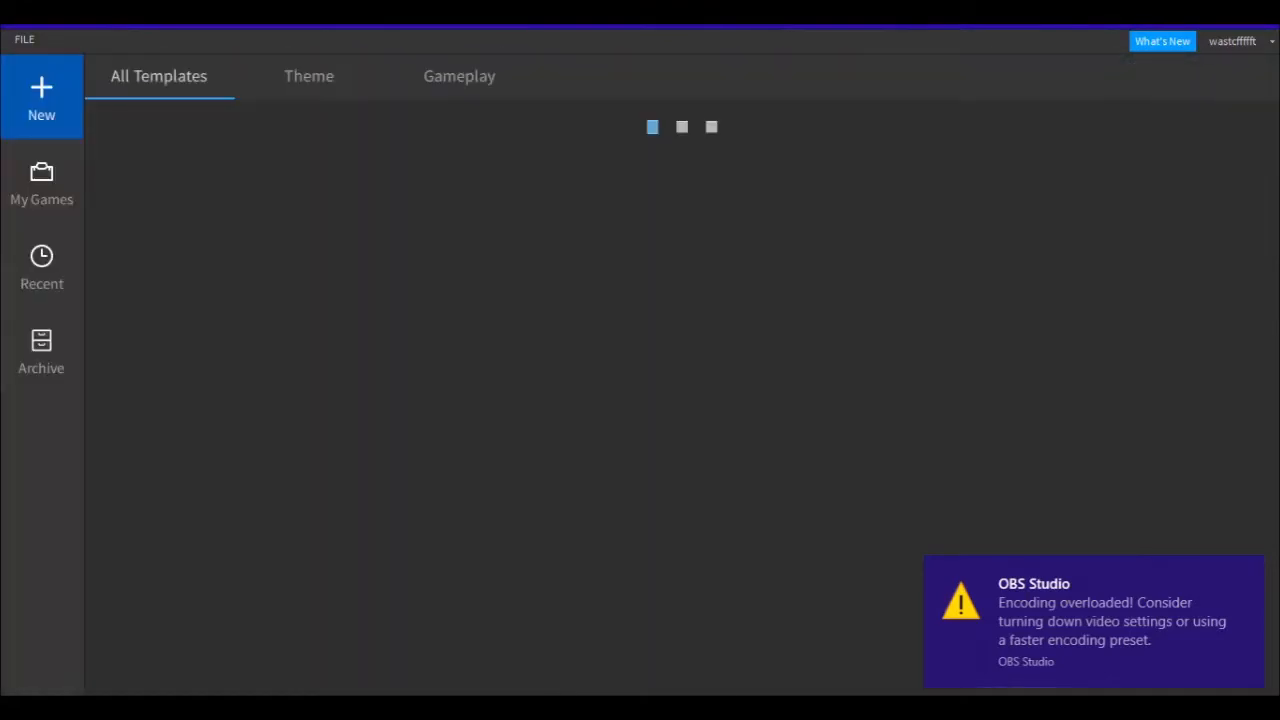
Create a new place from the Baseplate template.
{"action": "key", "text": "alt+Tab"}
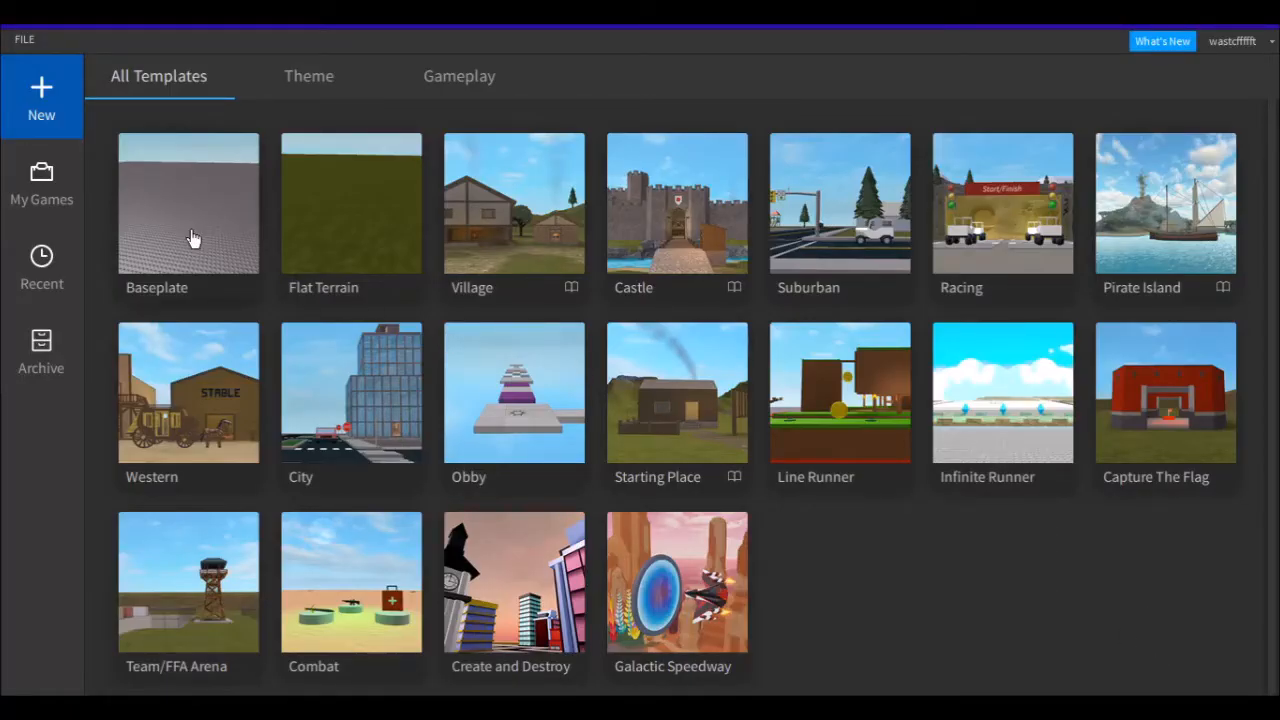
{"action": "left_click", "coordinate": [650, 558]}
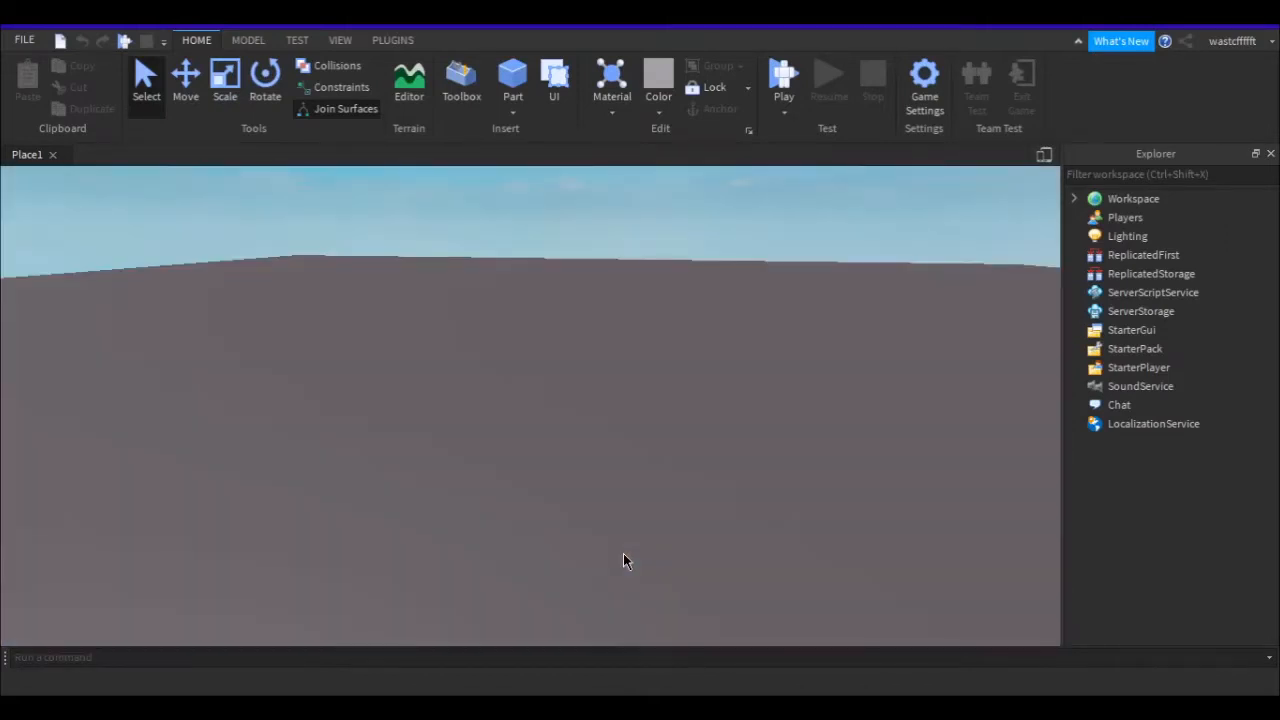
{"action": "right_click_drag", "start_coordinate": [628, 540], "coordinate": [640, 576]}
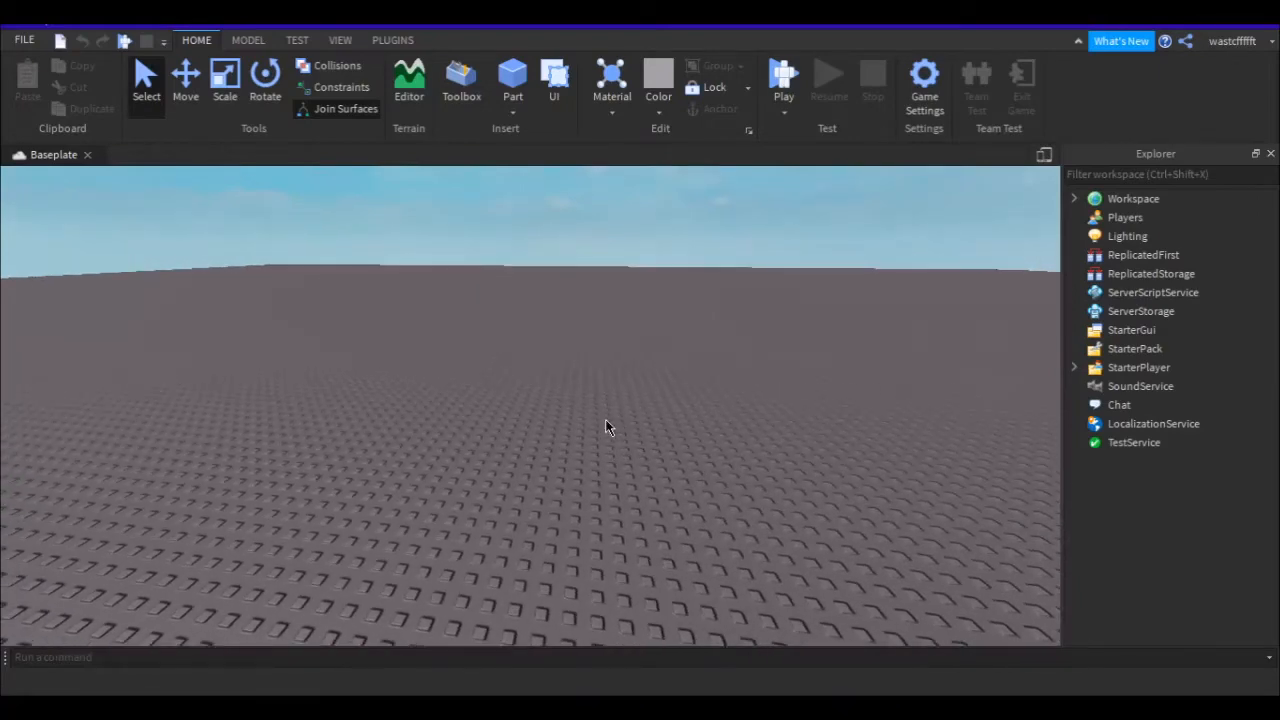
{"action": "right_click_drag", "start_coordinate": [605, 419], "coordinate": [605, 419]}
Insert the preset player's avatar into the place with the Character Inserter plugin and close the plugin window.
{"action": "left_click", "coordinate": [393, 41]}
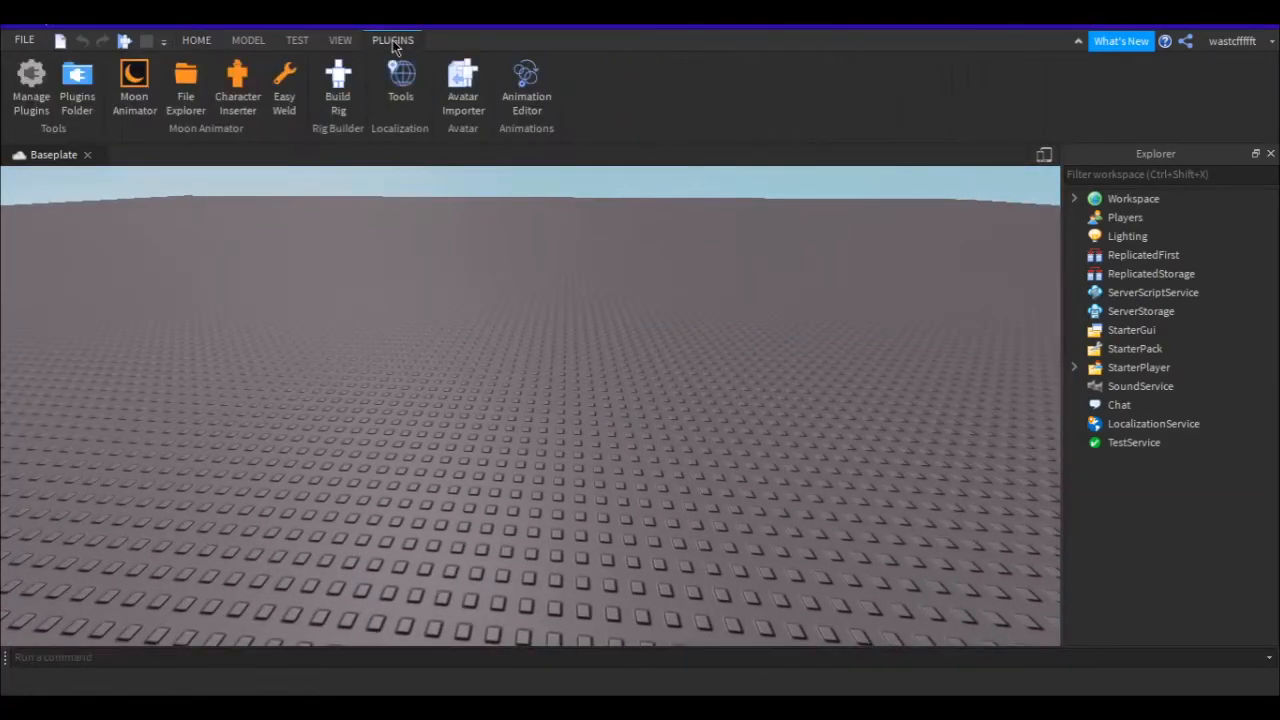
{"action": "left_click", "coordinate": [247, 120]}
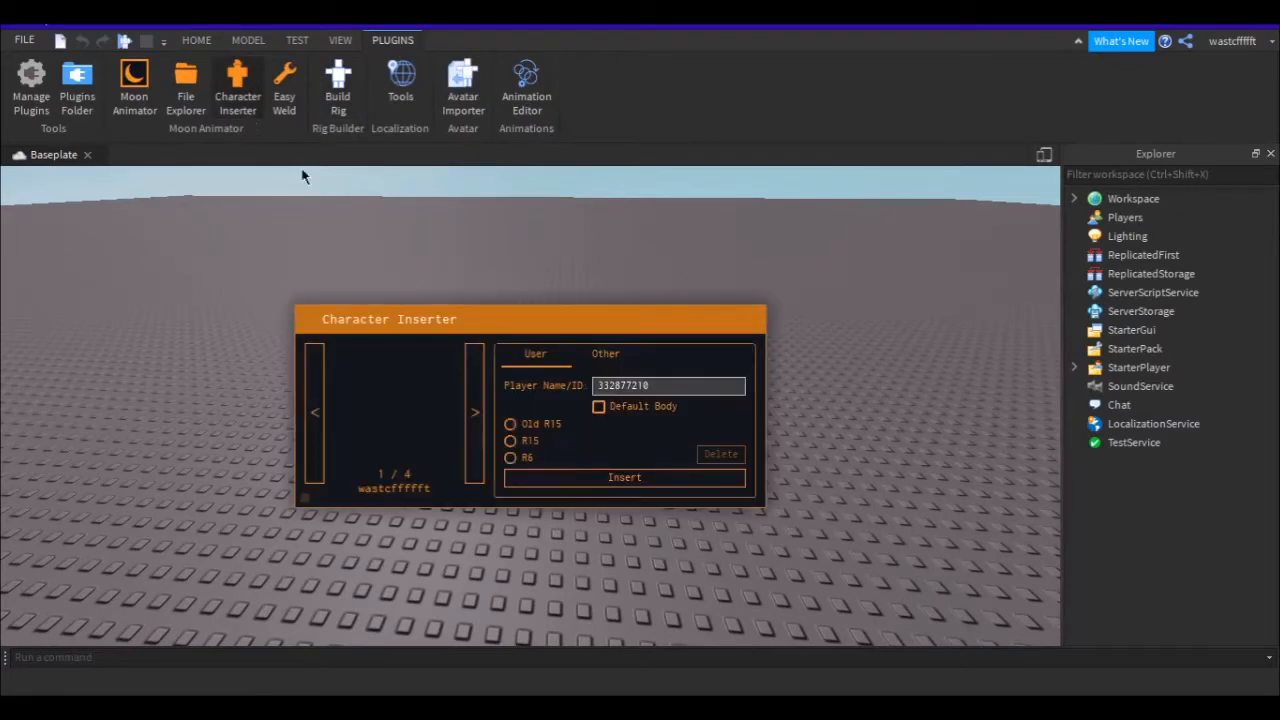
{"action": "left_click", "coordinate": [673, 480]}
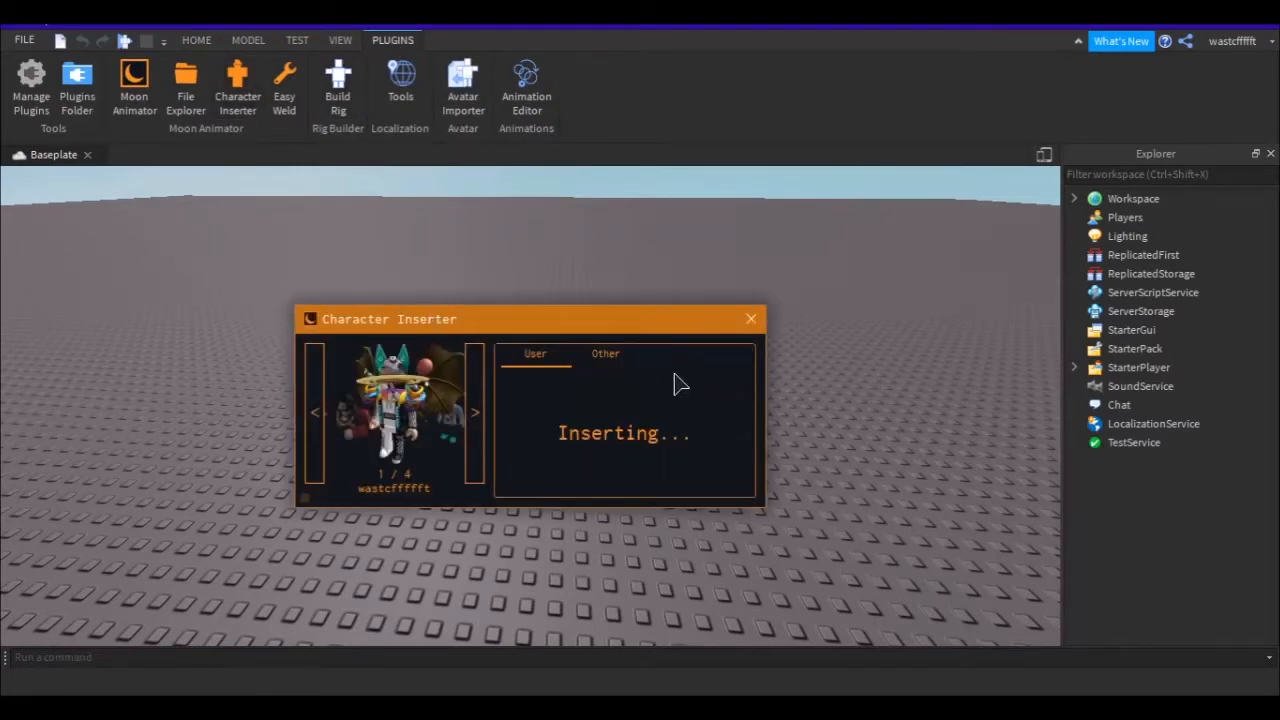
{"action": "left_click", "coordinate": [751, 318]}
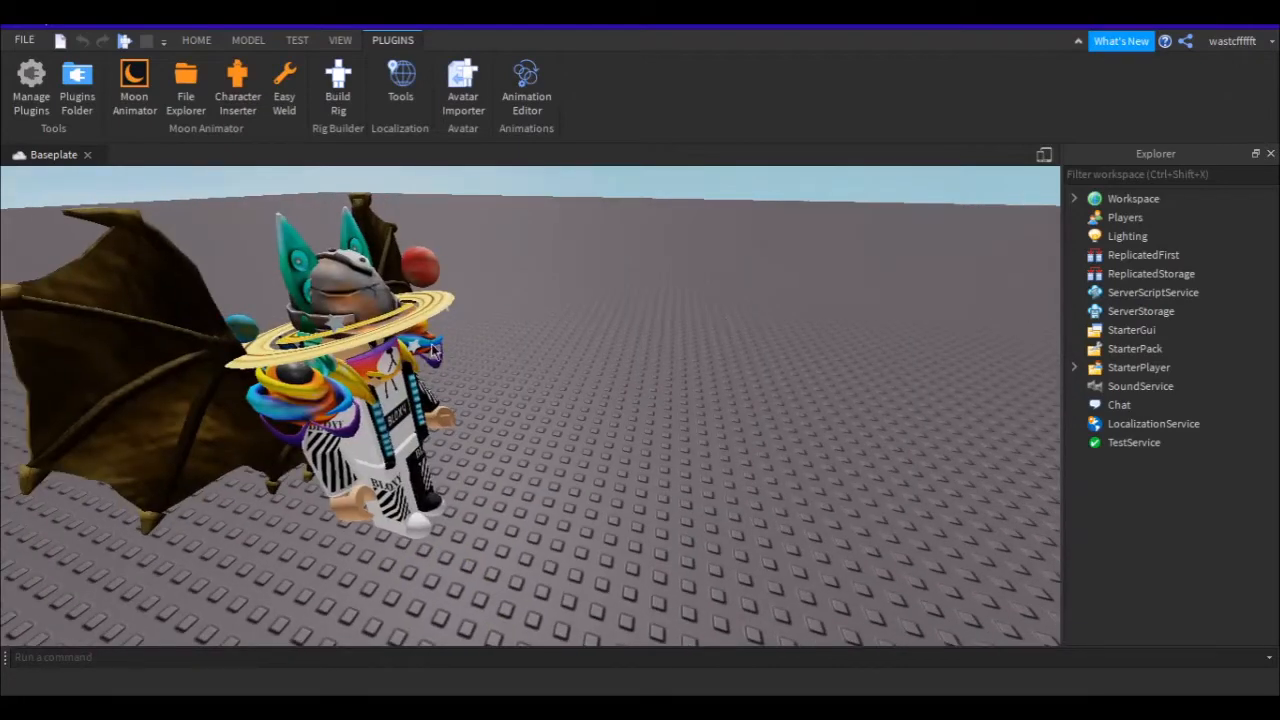
Examine the inserted character from the front, both up close and from a distance.
{"action": "left_click", "coordinate": [433, 350]}
{"action": "scroll", "coordinate": [466, 372], "scroll_direction": "down", "scroll_amount": 5}
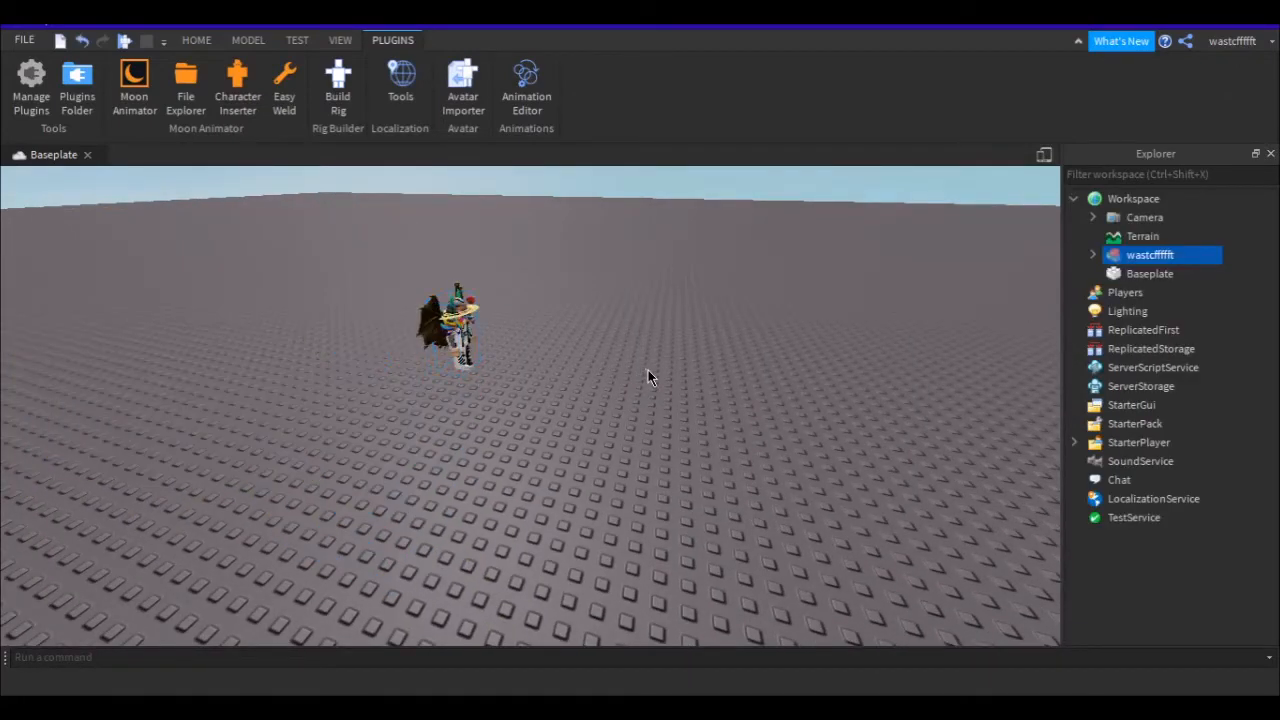
{"action": "left_click", "coordinate": [646, 371]}
{"action": "key", "text": "w"}
{"action": "right_click_drag", "start_coordinate": [646, 371], "coordinate": [646, 370]}
{"action": "key", "text": "q"}
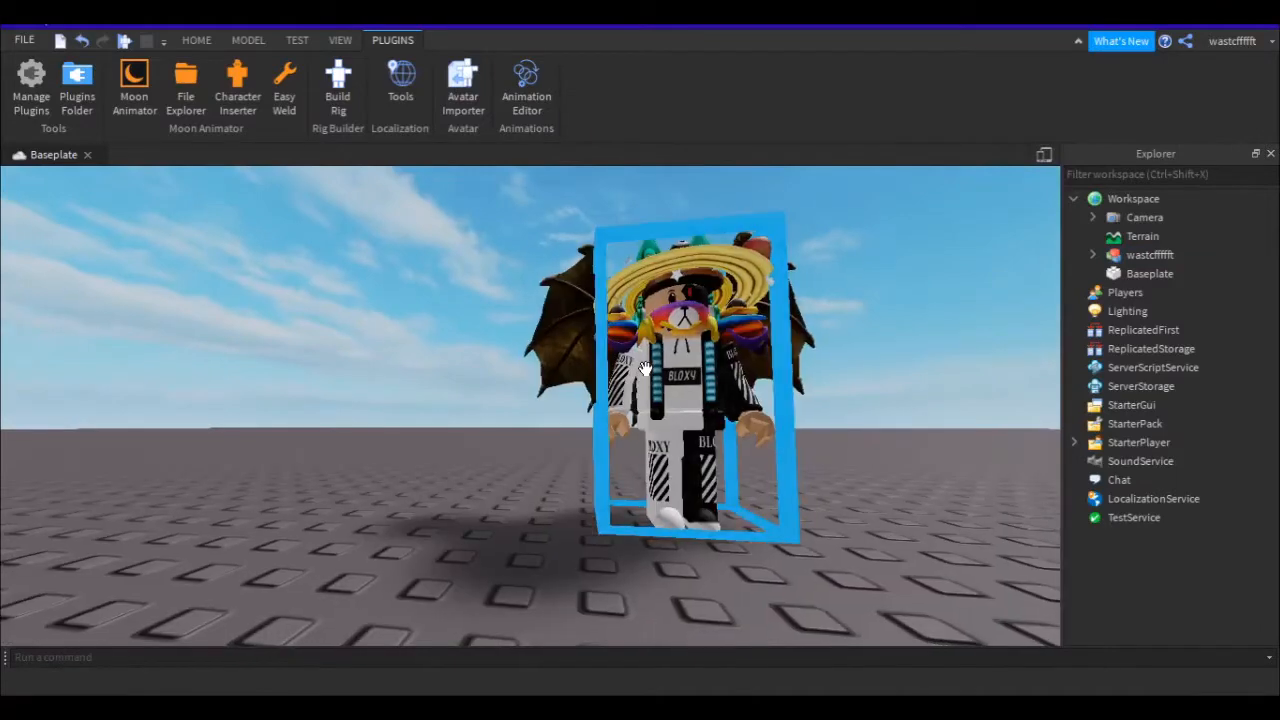
{"action": "key", "text": "d"}
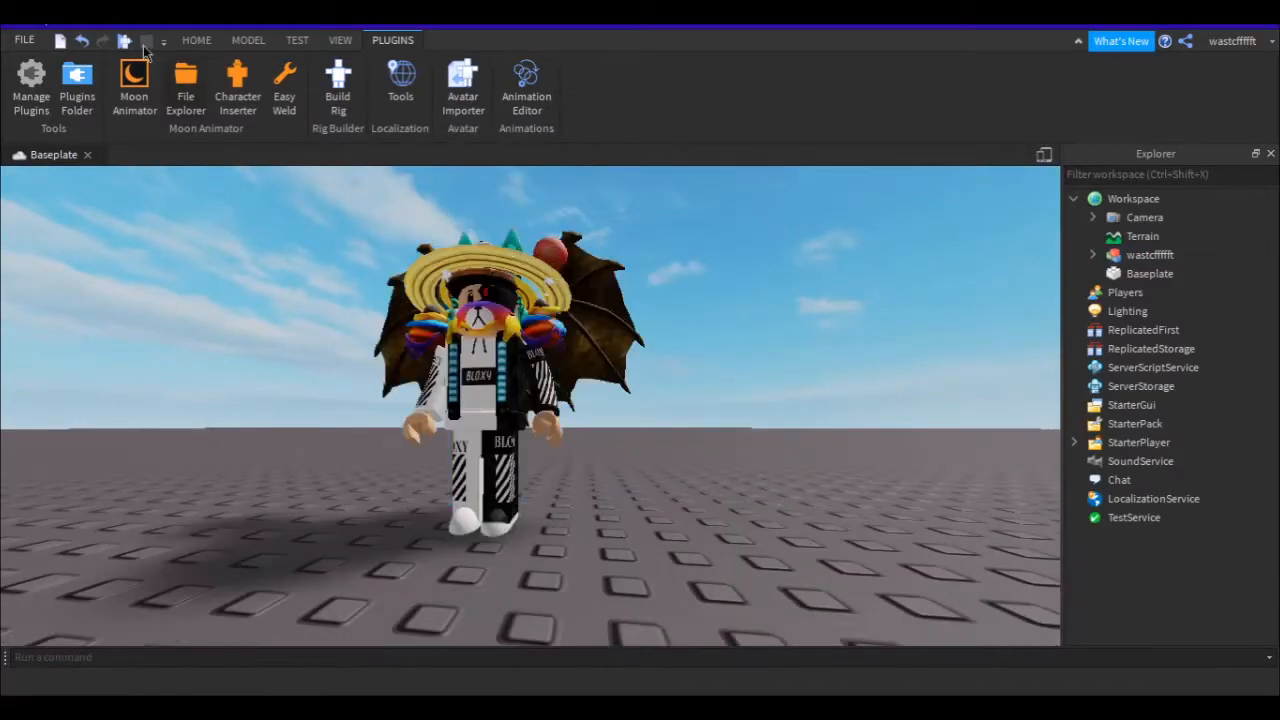
{"action": "left_click", "coordinate": [195, 40]}
{"action": "right_click_drag", "start_coordinate": [576, 328], "coordinate": [573, 320]}
{"action": "key", "text": "s"}
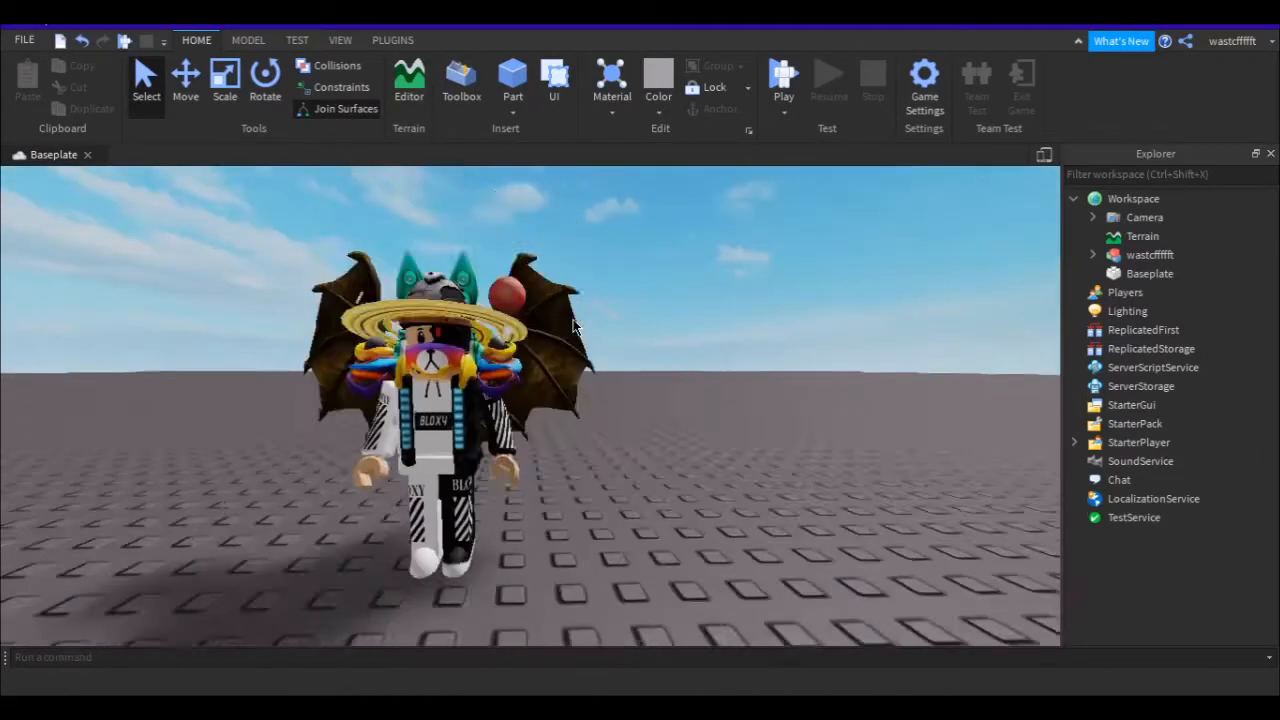
{"action": "key", "text": "d"}
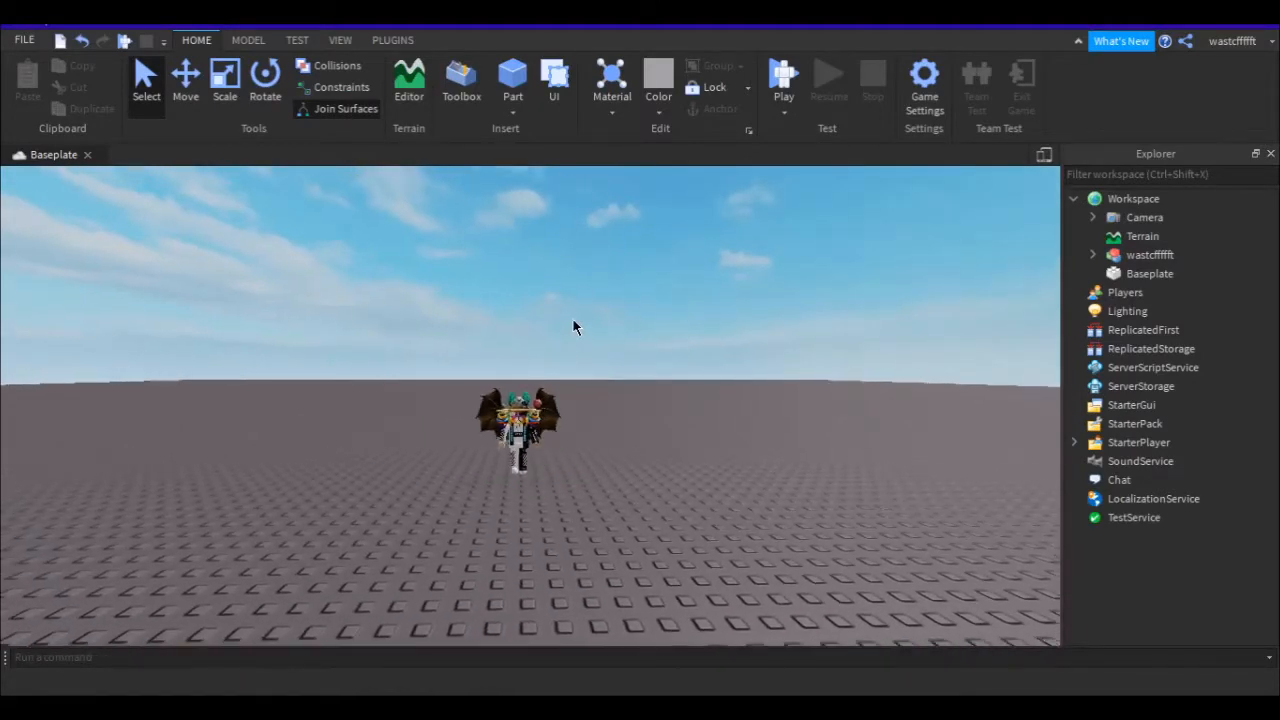
{"action": "key", "text": "q"}
{"action": "right_click_drag", "start_coordinate": [573, 320], "coordinate": [613, 369]}
{"action": "key", "text": "d"}
{"action": "key", "text": "w"}
{"action": "key", "text": "w"}
{"action": "key", "text": "s"}
{"action": "key", "text": "d"}
{"action": "key", "text": "d"}
{"action": "key", "text": "a"}
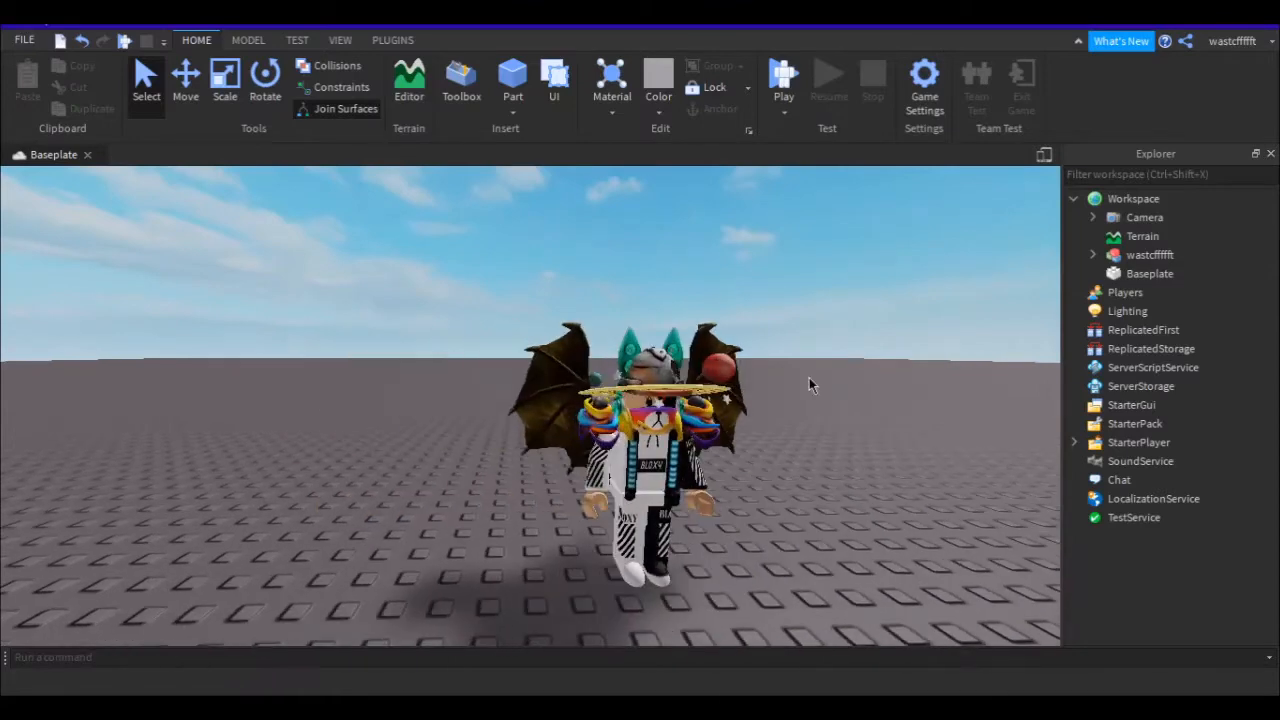
{"action": "right_click_drag", "start_coordinate": [766, 342], "coordinate": [766, 342]}
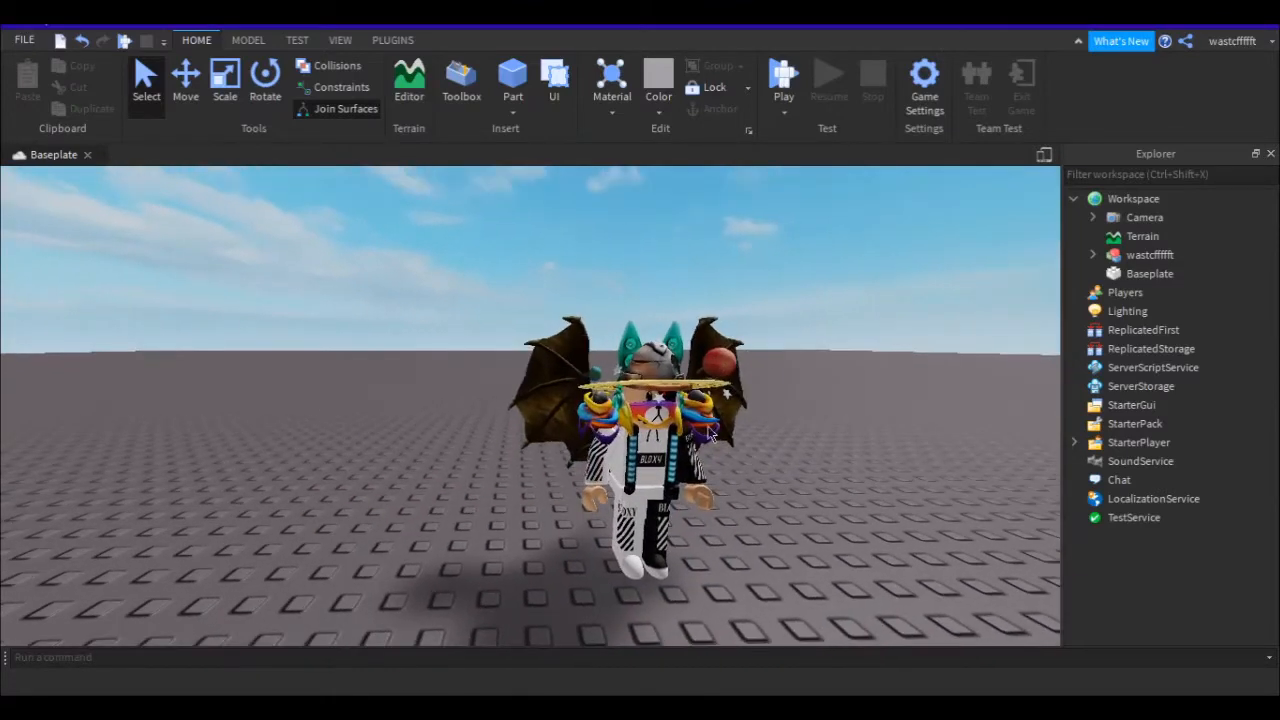
Expand the character model under Workspace to list its accessories and body parts.
{"action": "left_click", "coordinate": [1099, 254]}
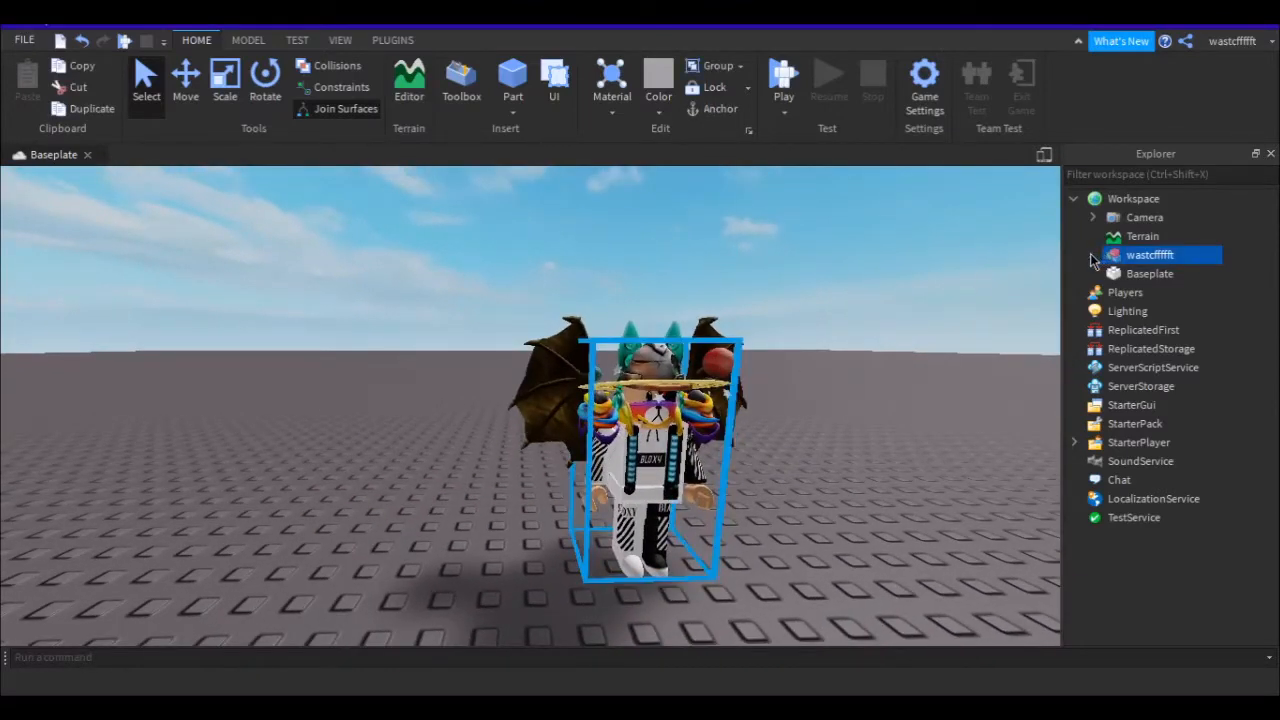
{"action": "left_click", "coordinate": [1092, 255]}
{"action": "key", "text": "d"}
{"action": "key", "text": "s"}
{"action": "key", "text": "d"}
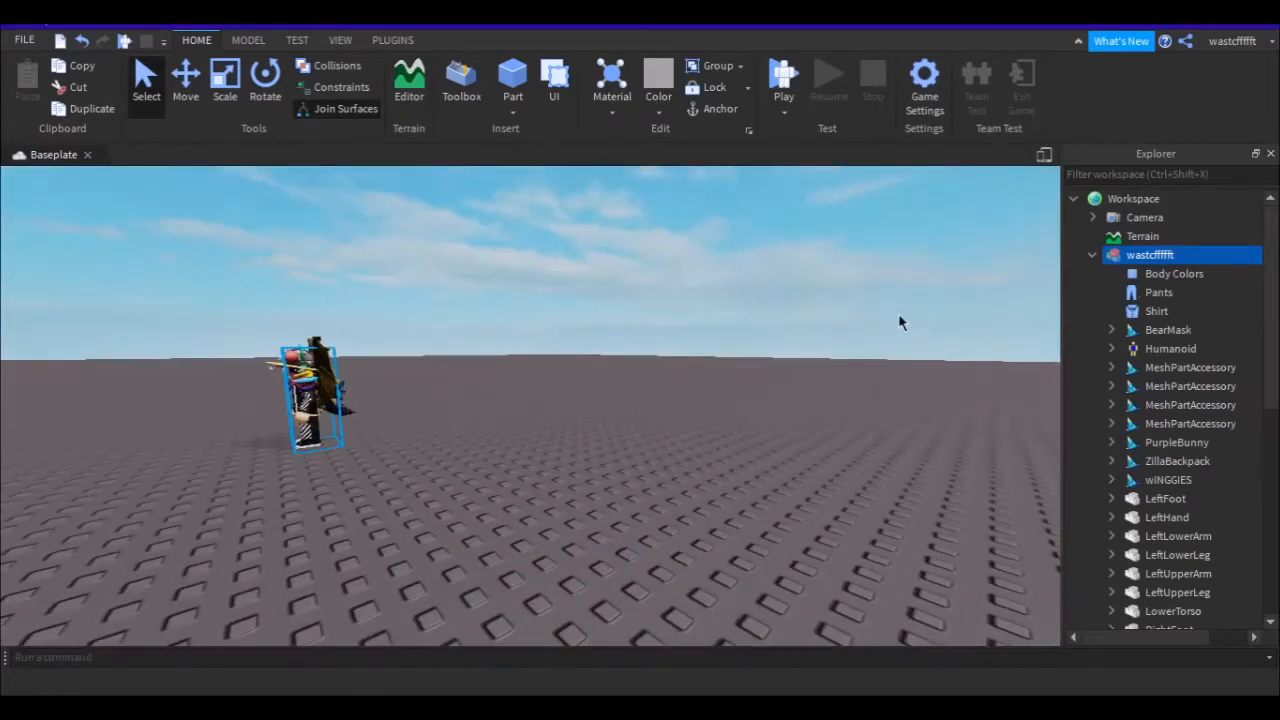
{"action": "key", "text": "w"}
{"action": "right_click_drag", "start_coordinate": [898, 315], "coordinate": [898, 315]}
{"action": "key", "text": "w"}
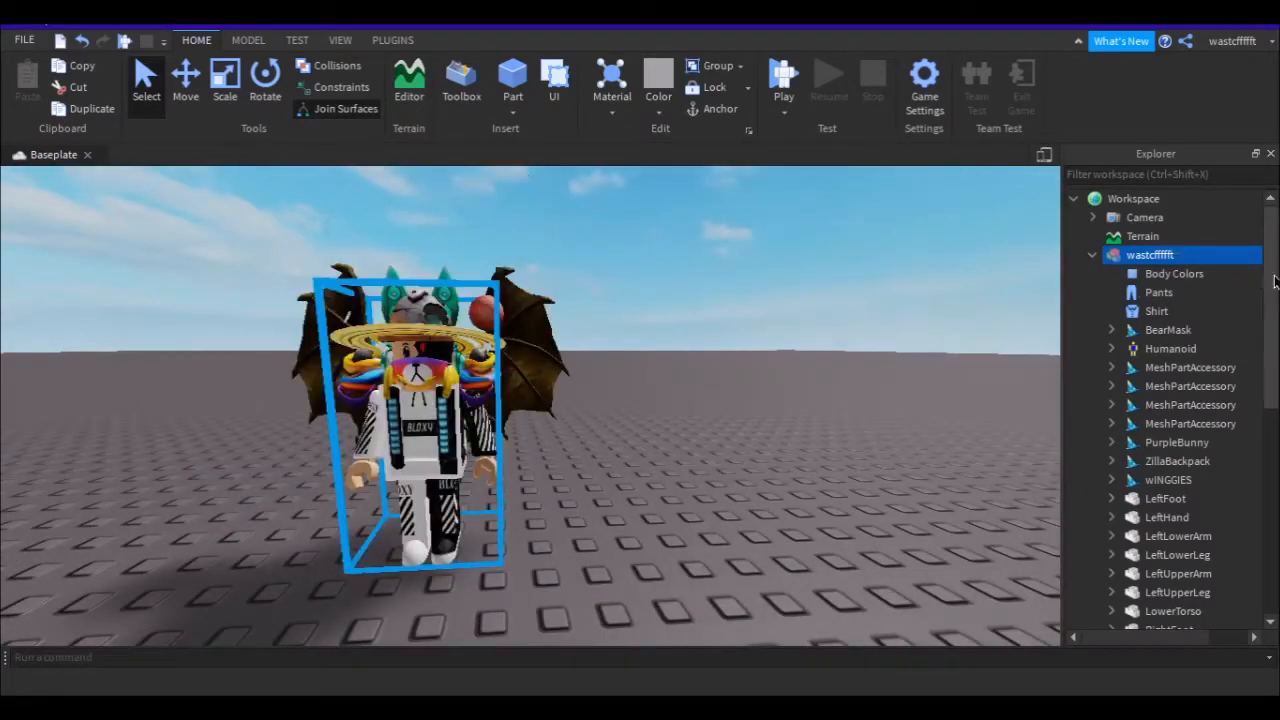
Examine the character's limb parts one after another, including LeftUpperArm, LeftFoot and LeftLowerArm.
{"action": "left_click_drag", "start_coordinate": [1274, 283], "coordinate": [1274, 365]}
{"action": "left_click", "coordinate": [1192, 406]}
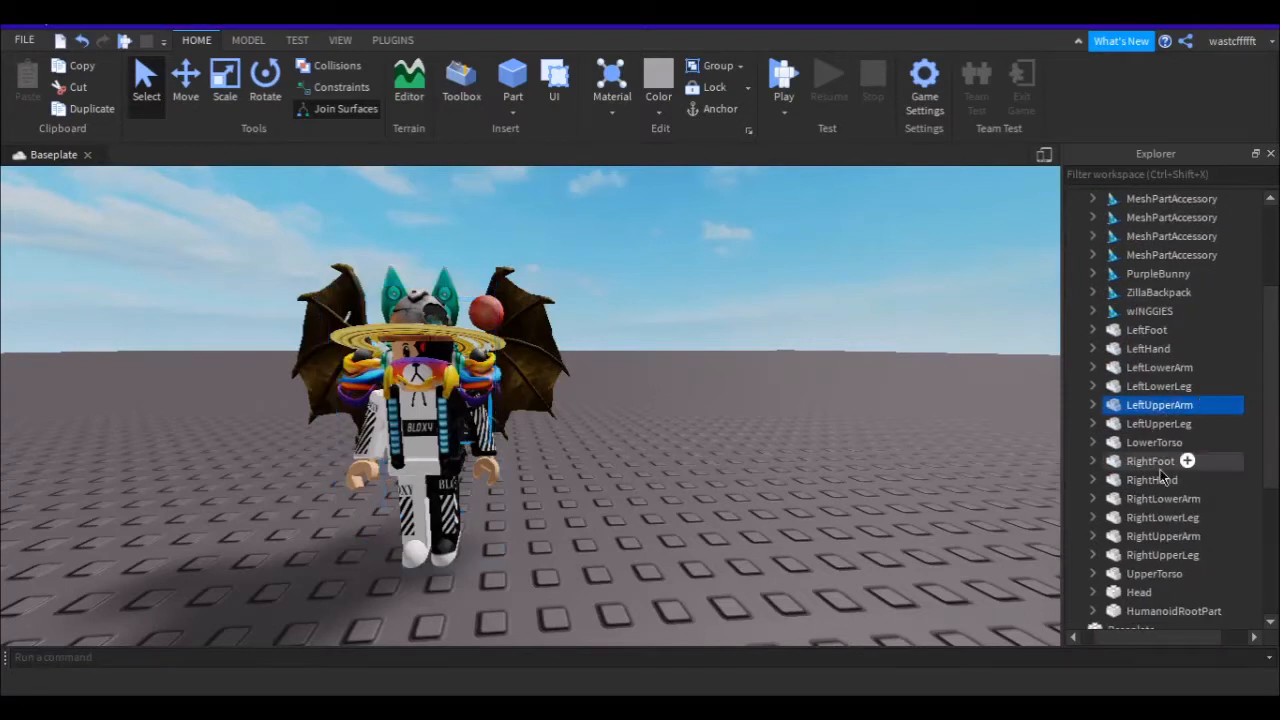
{"action": "left_click", "coordinate": [1186, 460]}
{"action": "left_click", "coordinate": [1147, 332]}
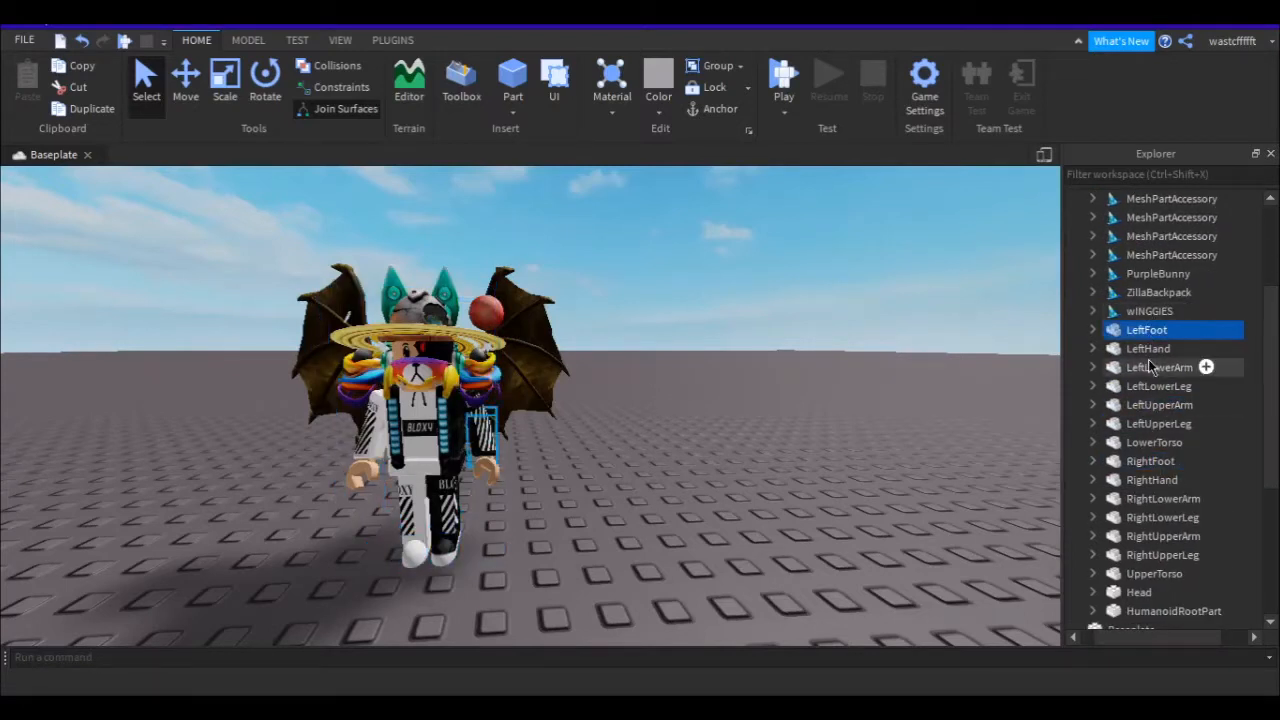
{"action": "left_click", "coordinate": [1160, 367]}
{"action": "left_click", "coordinate": [1152, 336]}
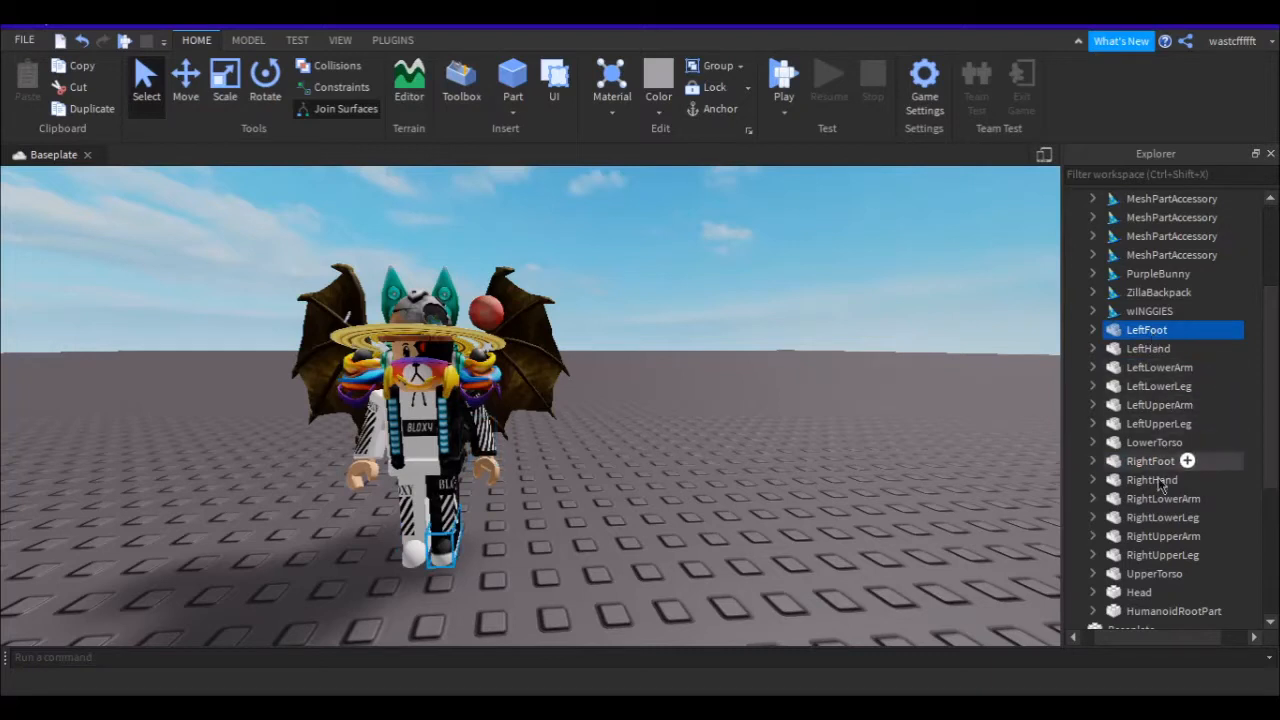
{"action": "left_click_drag", "start_coordinate": [1269, 484], "coordinate": [1268, 525]}
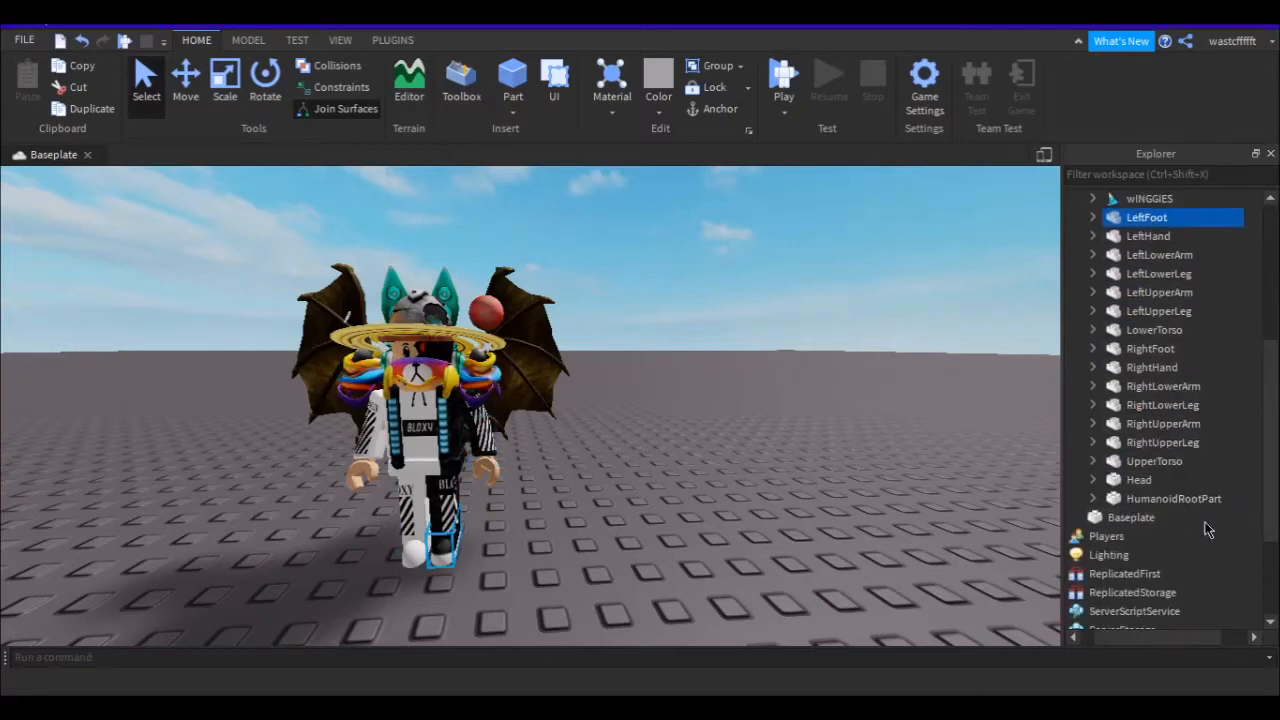
Turn the character's Head part sideways with the Rotate tool.
{"action": "left_click", "coordinate": [1166, 480]}
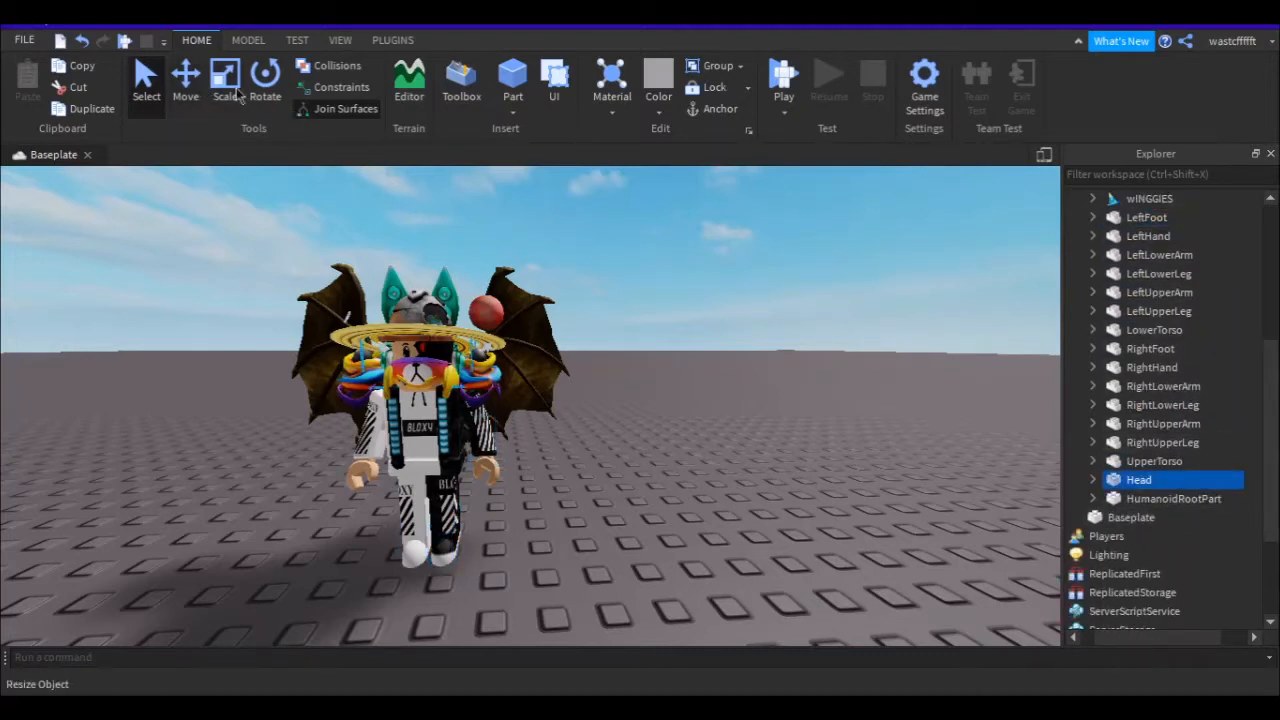
{"action": "left_click", "coordinate": [265, 80]}
{"action": "mouse_move", "coordinate": [411, 182]}
{"action": "left_mouse_down"}
{"action": "mouse_move", "coordinate": [263, 343]}
{"action": "mouse_move", "coordinate": [280, 275]}
{"action": "mouse_move", "coordinate": [415, 190]}
{"action": "left_mouse_up"}
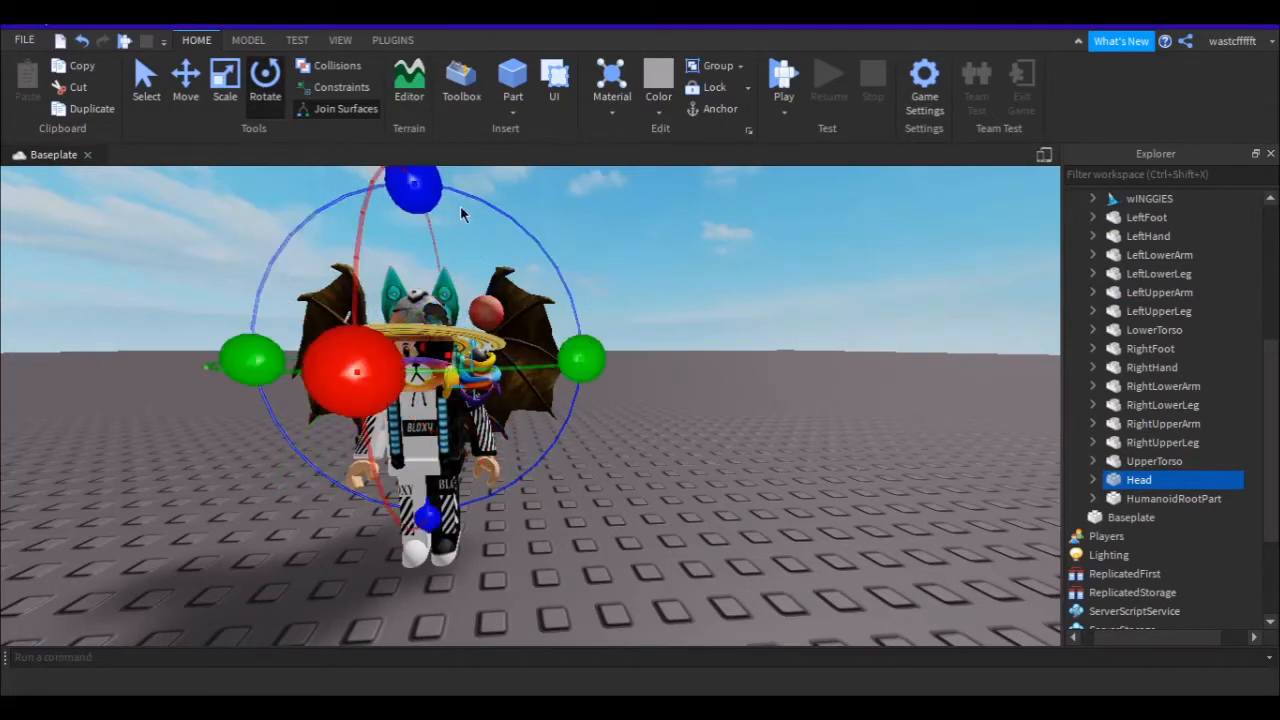
{"action": "left_click_drag", "start_coordinate": [588, 343], "coordinate": [512, 357]}
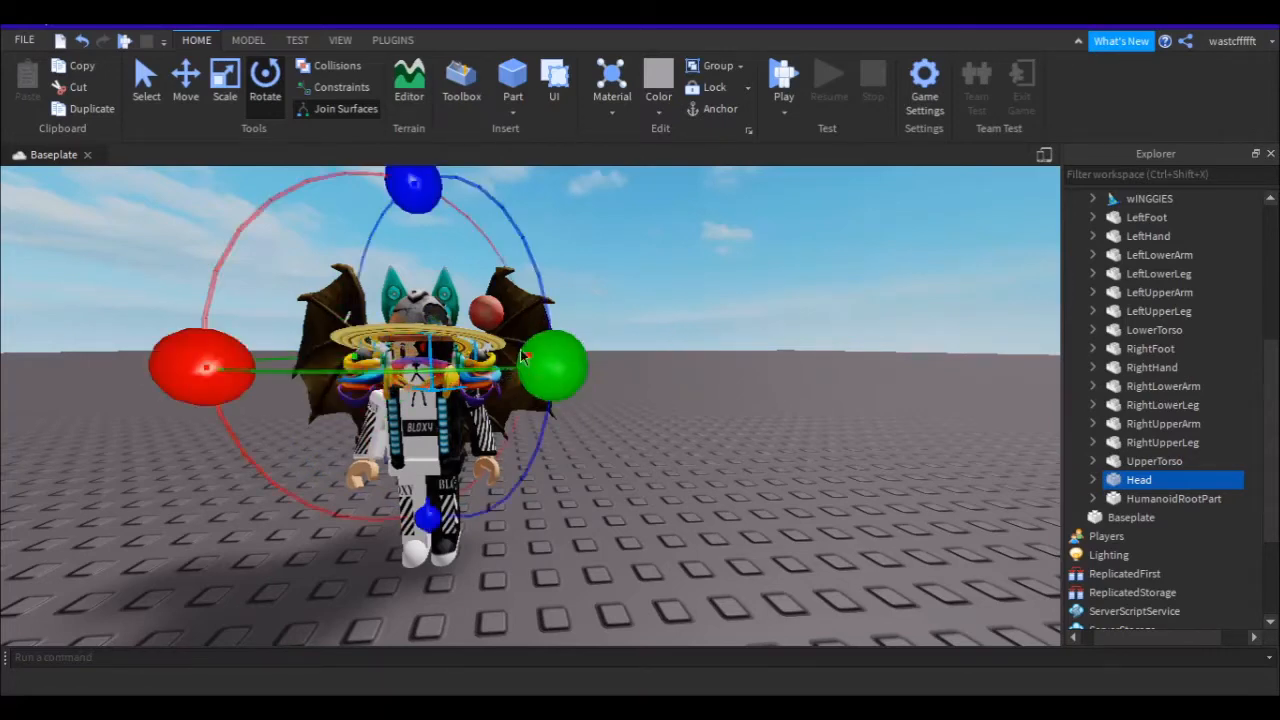
Delete the BearMask accessory from the character model.
{"action": "left_click", "coordinate": [696, 309]}
{"action": "key", "text": "a"}
{"action": "right_click_drag", "start_coordinate": [696, 309], "coordinate": [701, 311]}
{"action": "key", "text": "d"}
{"action": "key", "text": "w"}
{"action": "key", "text": "a"}
{"action": "key", "text": "d"}
{"action": "key", "text": "a"}
{"action": "key", "text": "d"}
{"action": "left_click", "coordinate": [476, 355]}
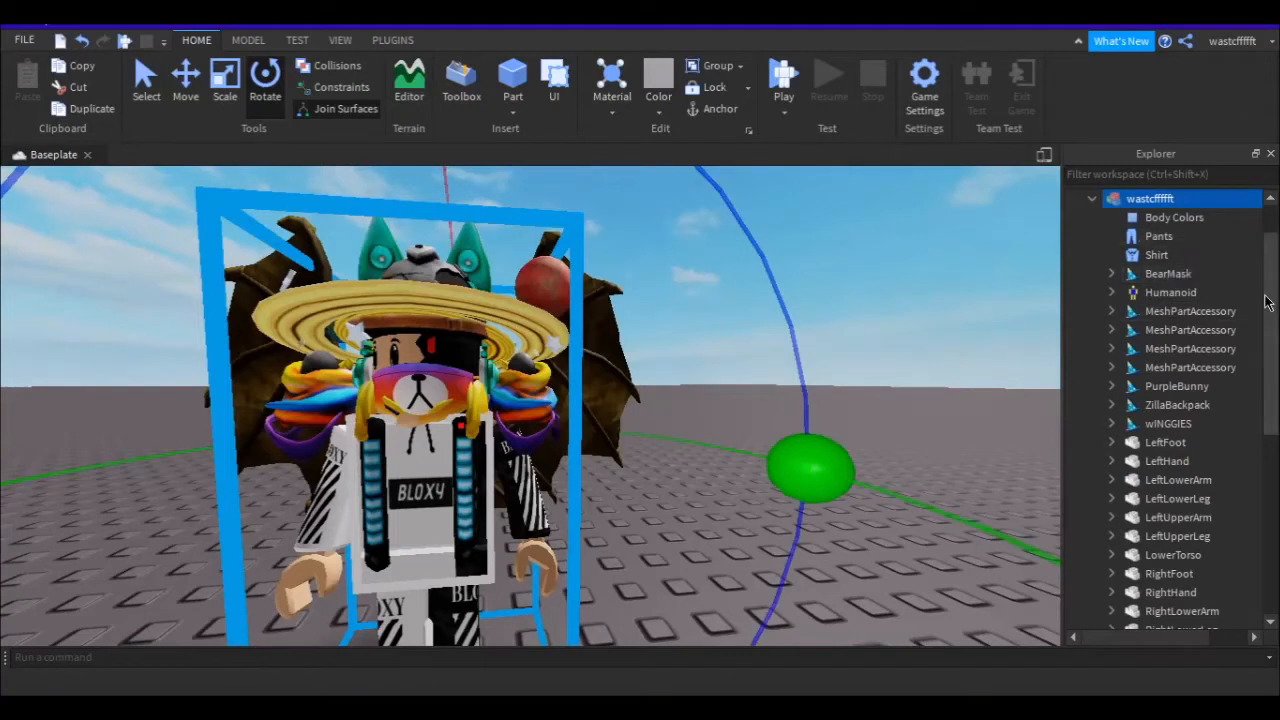
{"action": "scroll", "coordinate": [1166, 349], "scroll_direction": "down", "scroll_amount": 2}
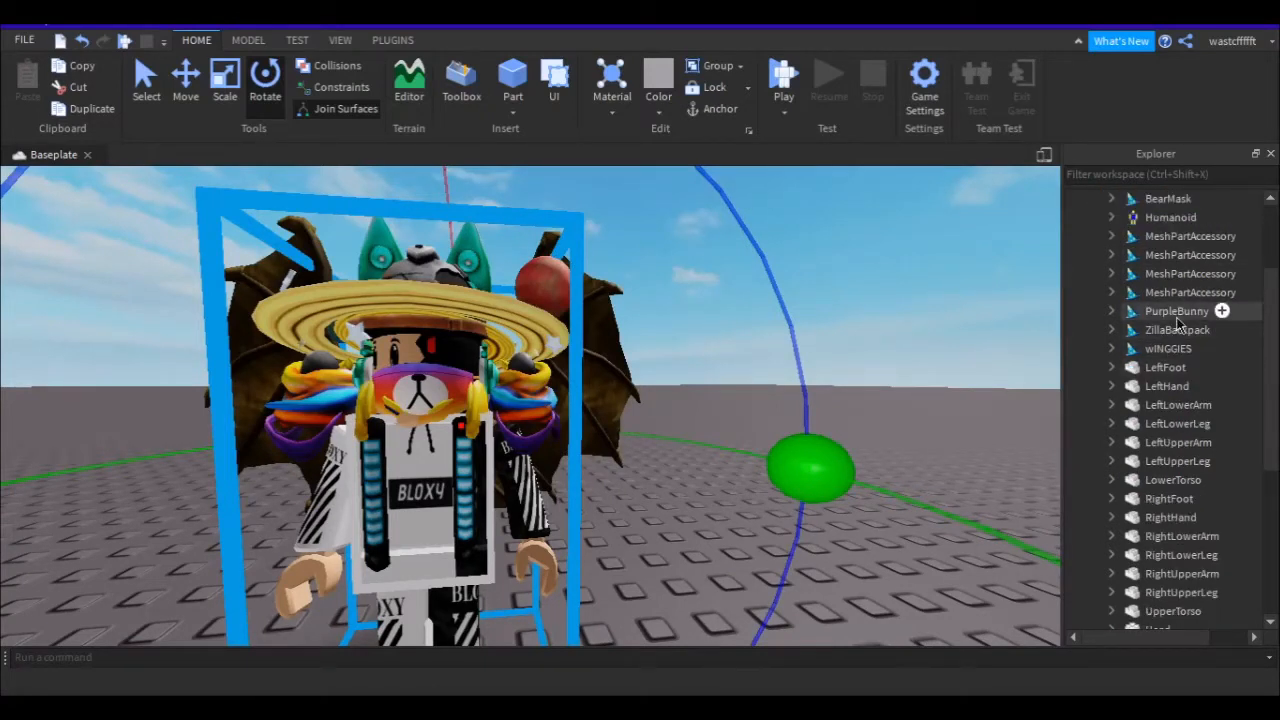
{"action": "left_click", "coordinate": [1163, 200]}
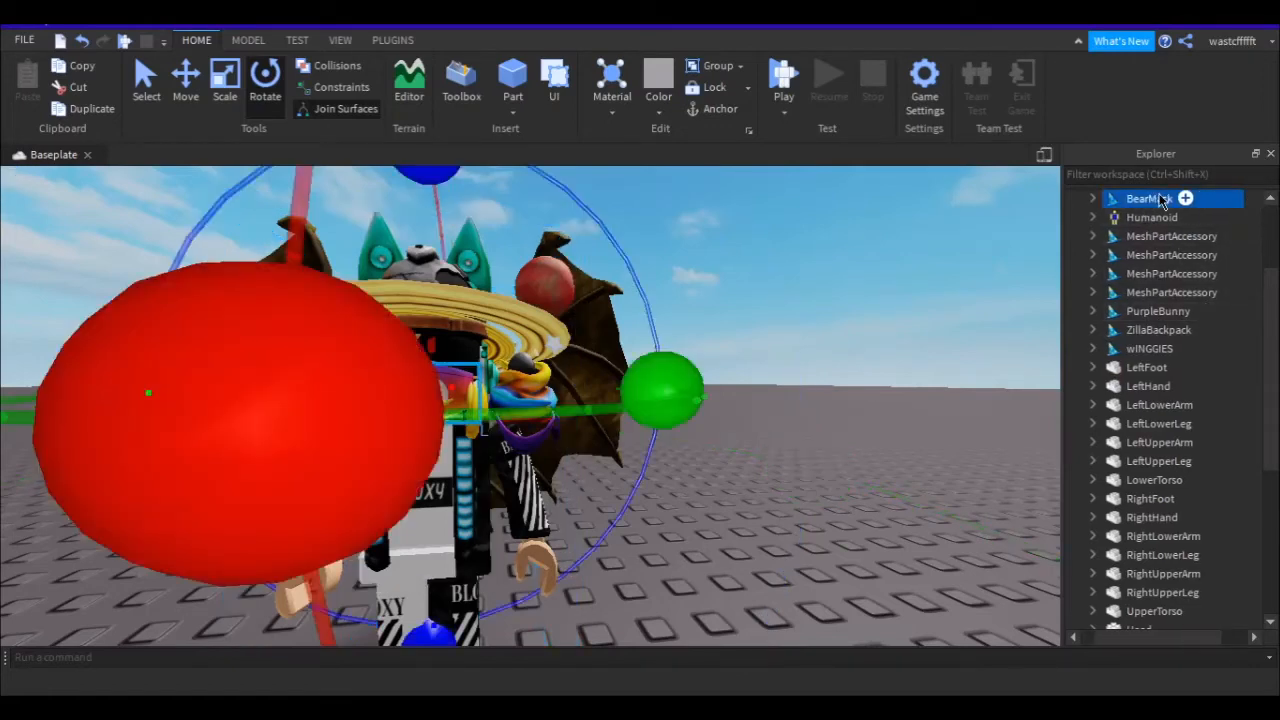
{"action": "key", "text": "Delete"}
{"action": "scroll", "coordinate": [920, 257], "scroll_direction": "up", "scroll_amount": 2}
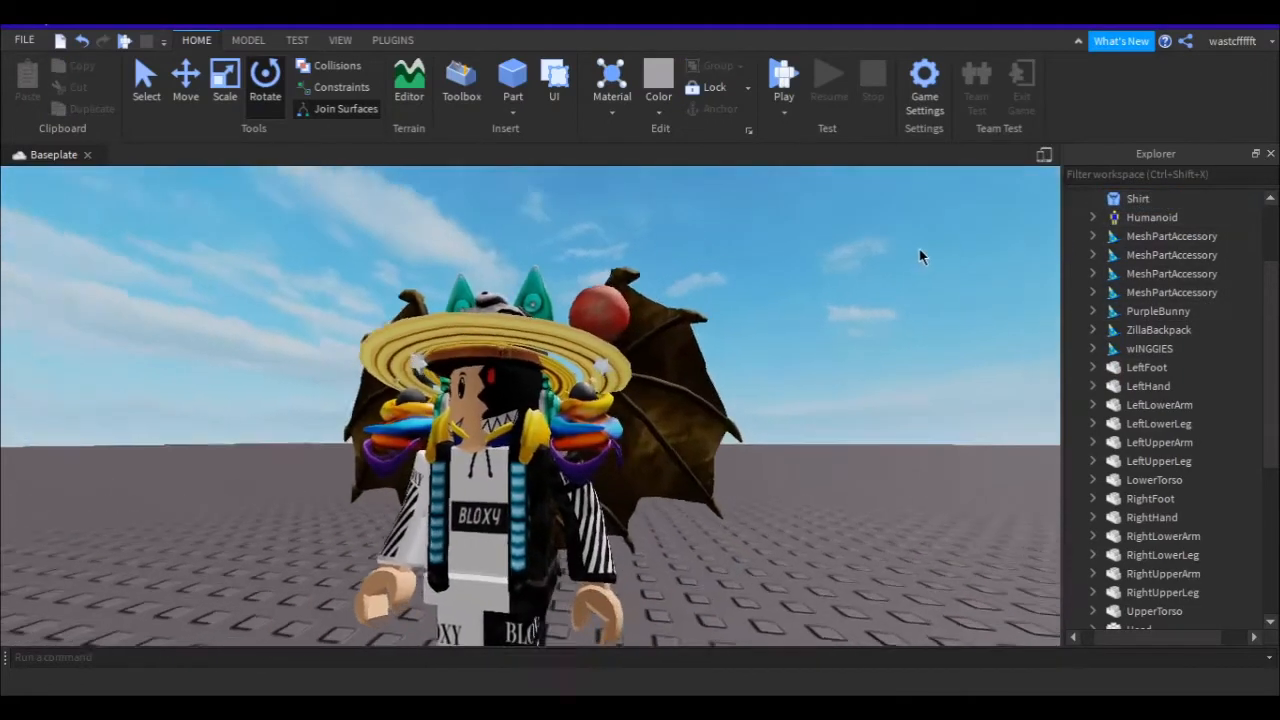
Delete all four MeshPartAccessory items from the character model.
{"action": "left_click", "coordinate": [1132, 293]}
{"action": "key", "text": "Delete"}
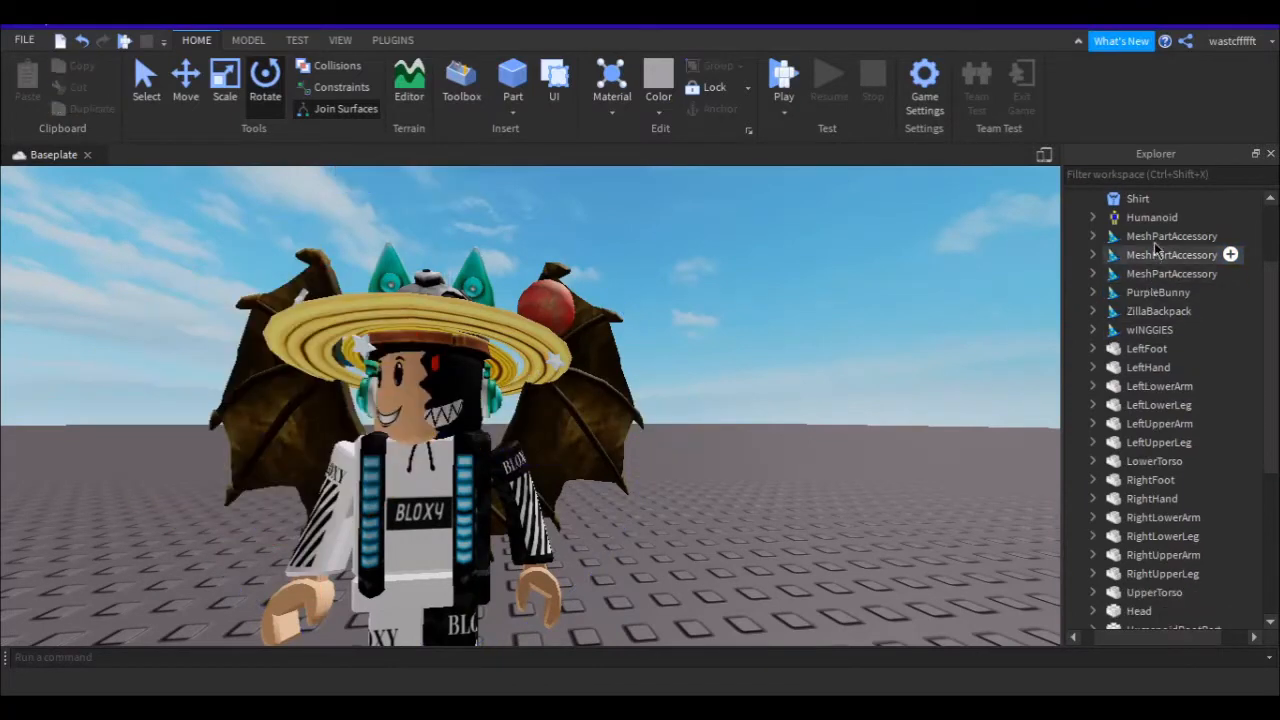
{"action": "left_click", "coordinate": [1155, 237]}
{"action": "key", "text": "Delete"}
{"action": "left_click", "coordinate": [1155, 237]}
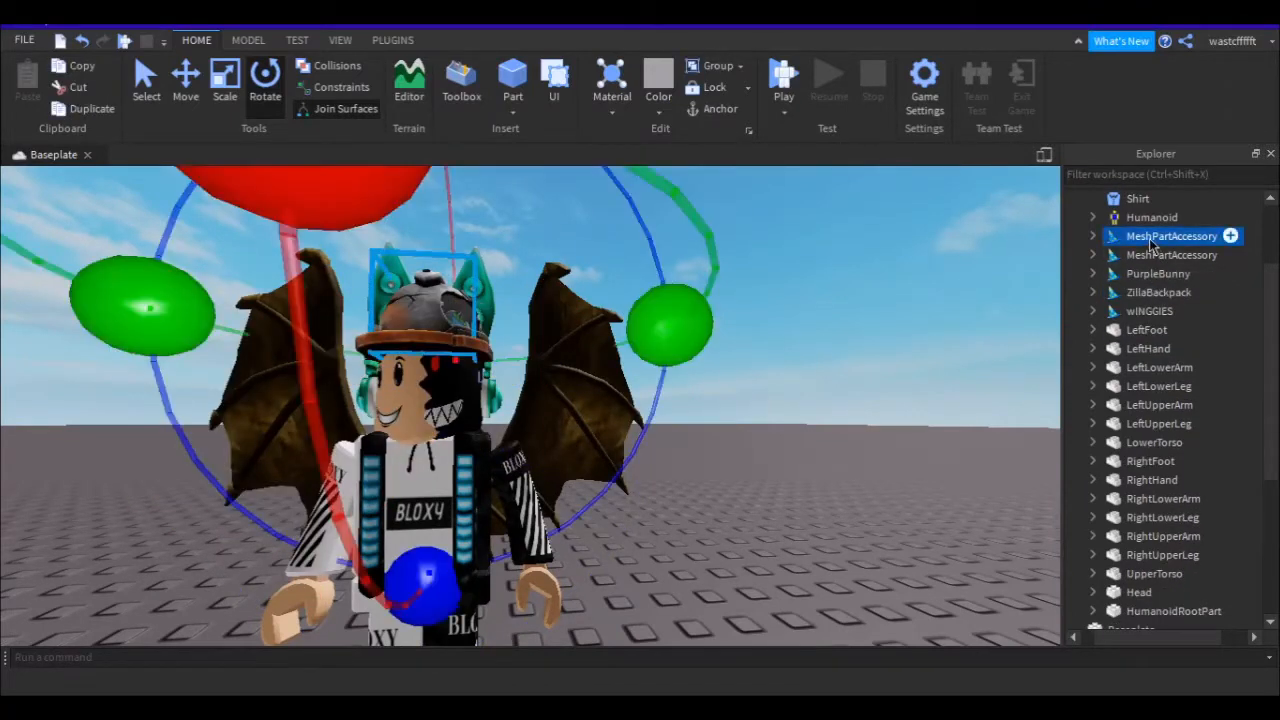
{"action": "key", "text": "Delete"}
{"action": "left_click", "coordinate": [1155, 237]}
{"action": "key", "text": "Delete"}
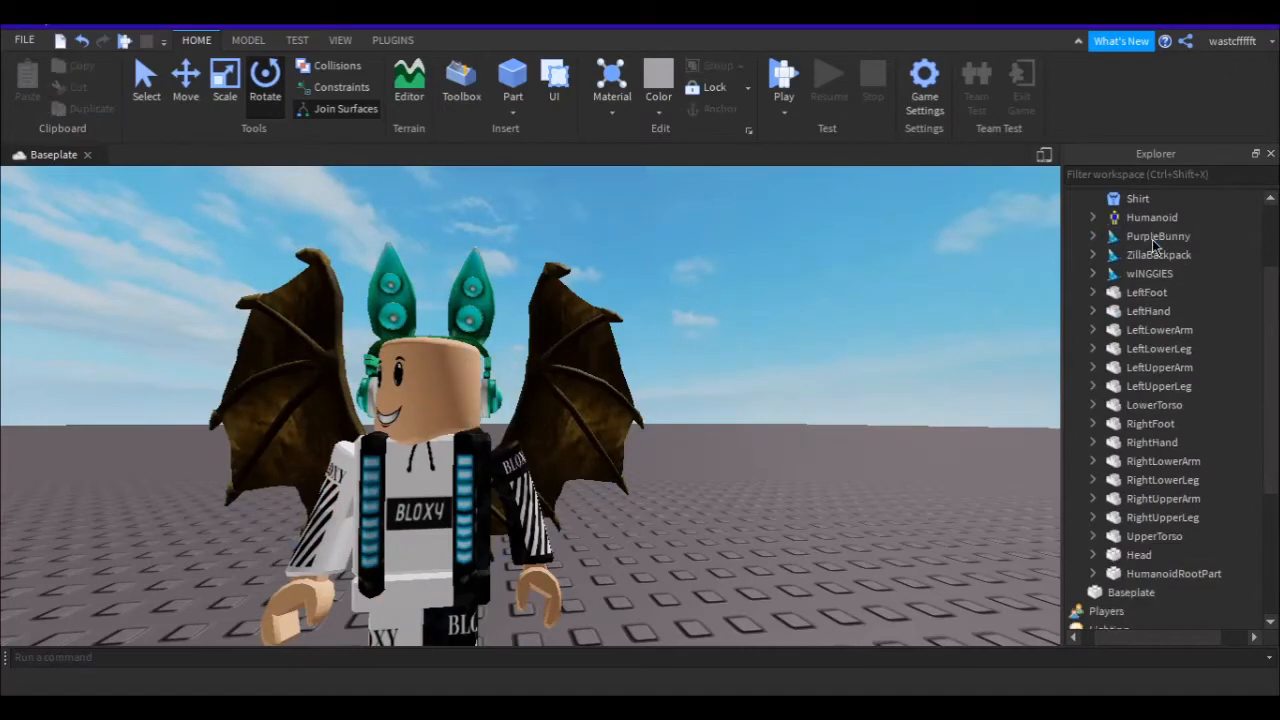
Delete the PurpleBunny, ZillaBackpack and wINGGIES accessories from the character model.
{"action": "left_click", "coordinate": [1156, 238]}
{"action": "key", "text": "Delete"}
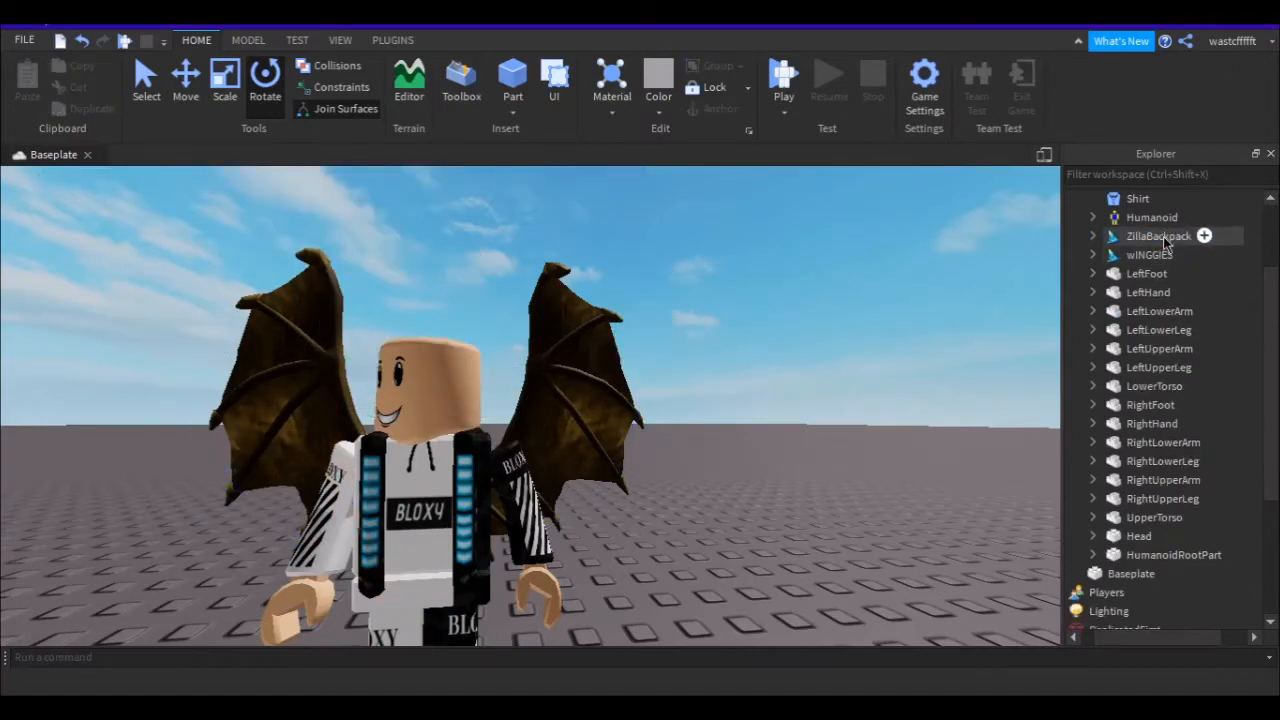
{"action": "left_click", "coordinate": [1158, 240]}
{"action": "key", "text": "Delete"}
{"action": "left_click", "coordinate": [1157, 247]}
{"action": "key", "text": "Delete"}
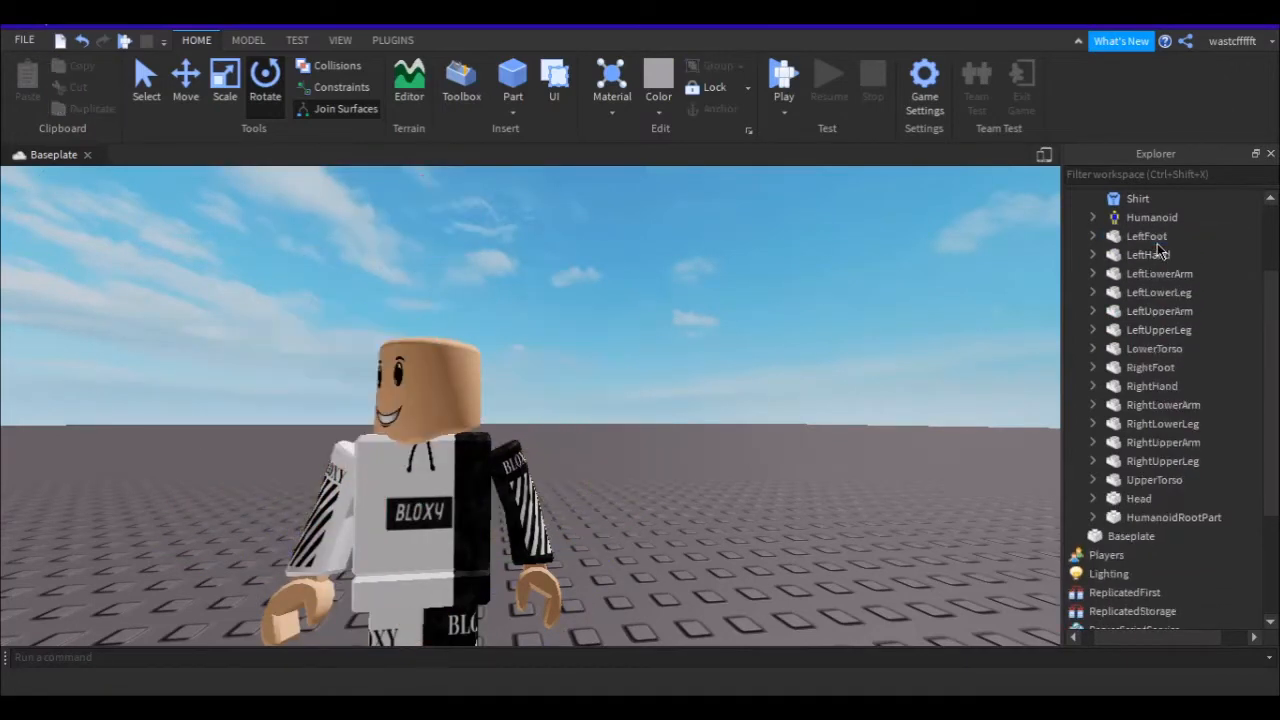
Delete the LeftUpperLeg, LeftUpperArm, LeftLowerLeg, LowerTorso, RightLowerArm and RightLowerLeg parts from the character model.
{"action": "right_click_drag", "start_coordinate": [855, 336], "coordinate": [855, 336]}
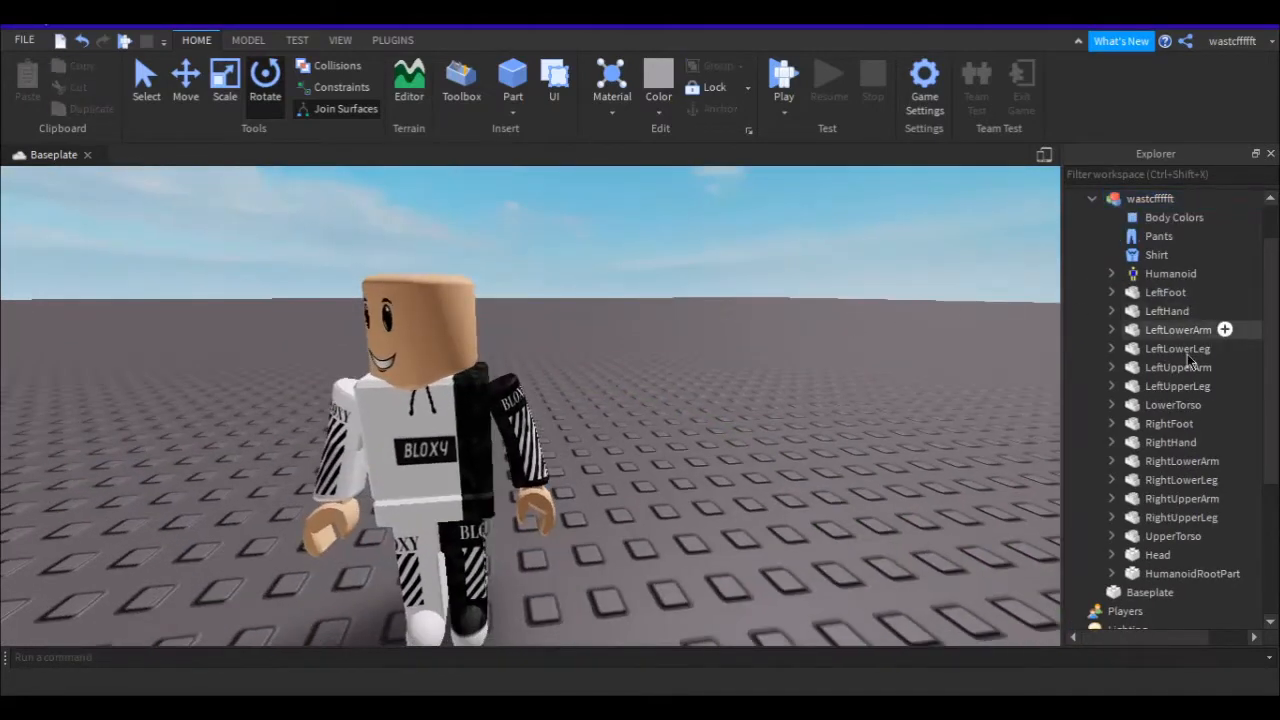
{"action": "left_click", "coordinate": [1168, 384]}
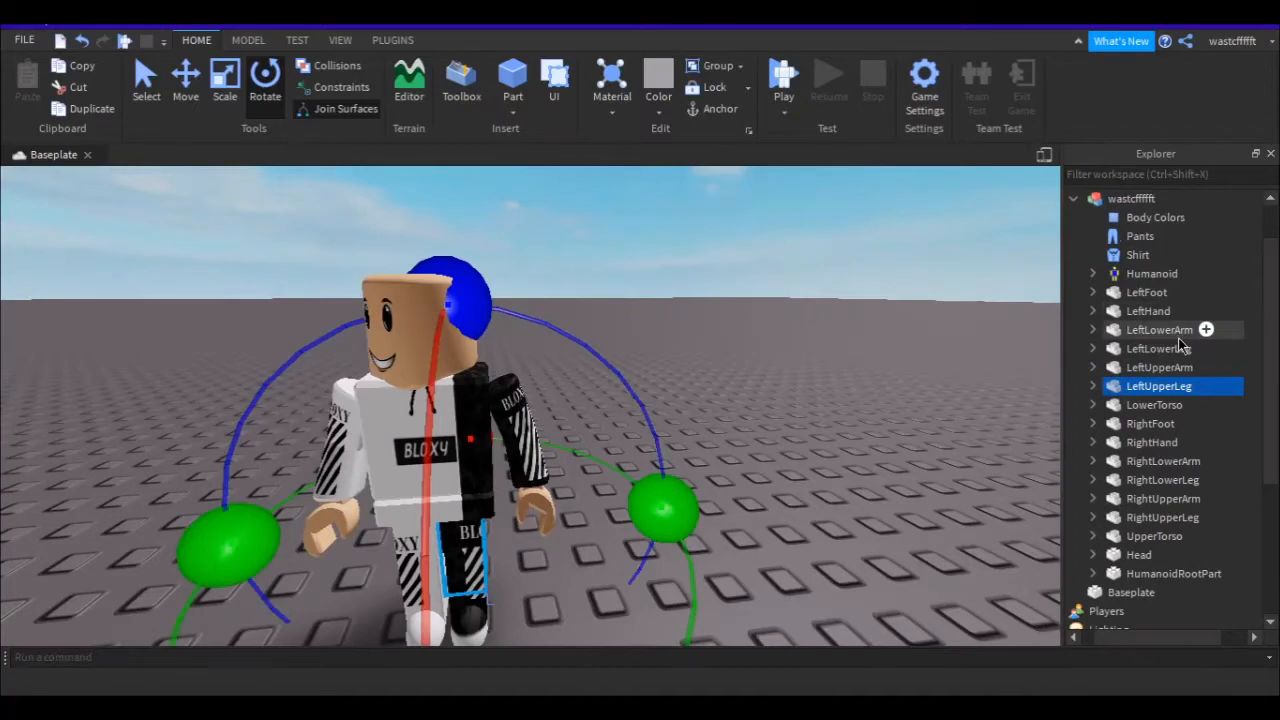
{"action": "key", "text": "Delete"}
{"action": "left_click", "coordinate": [1168, 367]}
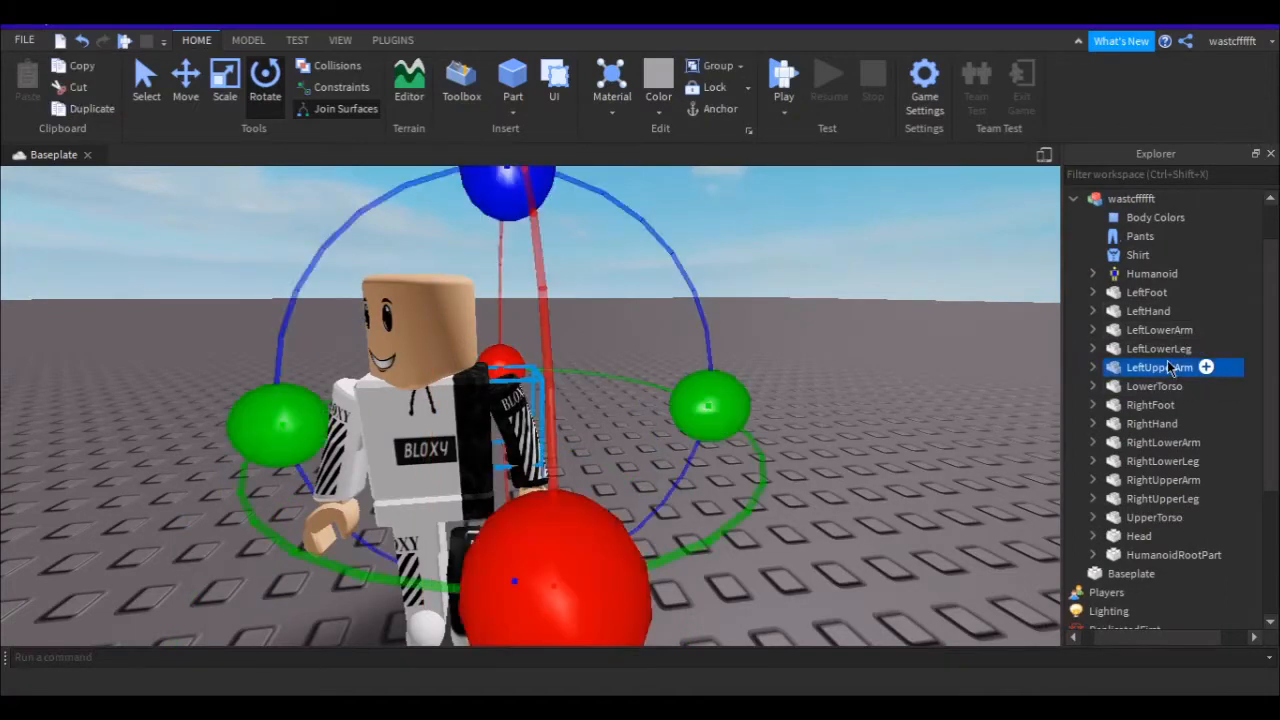
{"action": "key", "text": "Delete"}
{"action": "left_click", "coordinate": [1150, 442]}
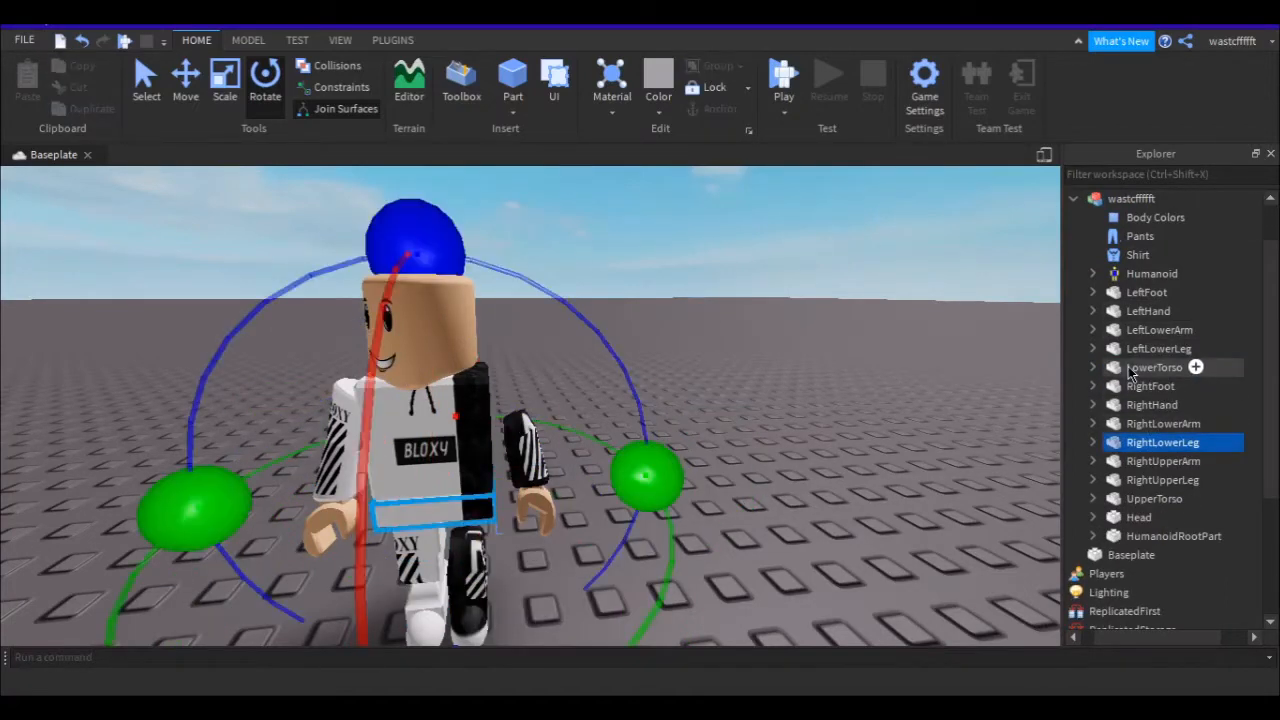
{"action": "key", "text": "Delete"}
{"action": "left_click", "coordinate": [1149, 405]}
{"action": "key", "text": "Delete"}
{"action": "left_click", "coordinate": [1146, 353]}
{"action": "key", "text": "Delete"}
Delete the LeftHand, RightHand and UpperTorso parts from the character model.
{"action": "left_click", "coordinate": [1138, 313]}
{"action": "key", "text": "Delete"}
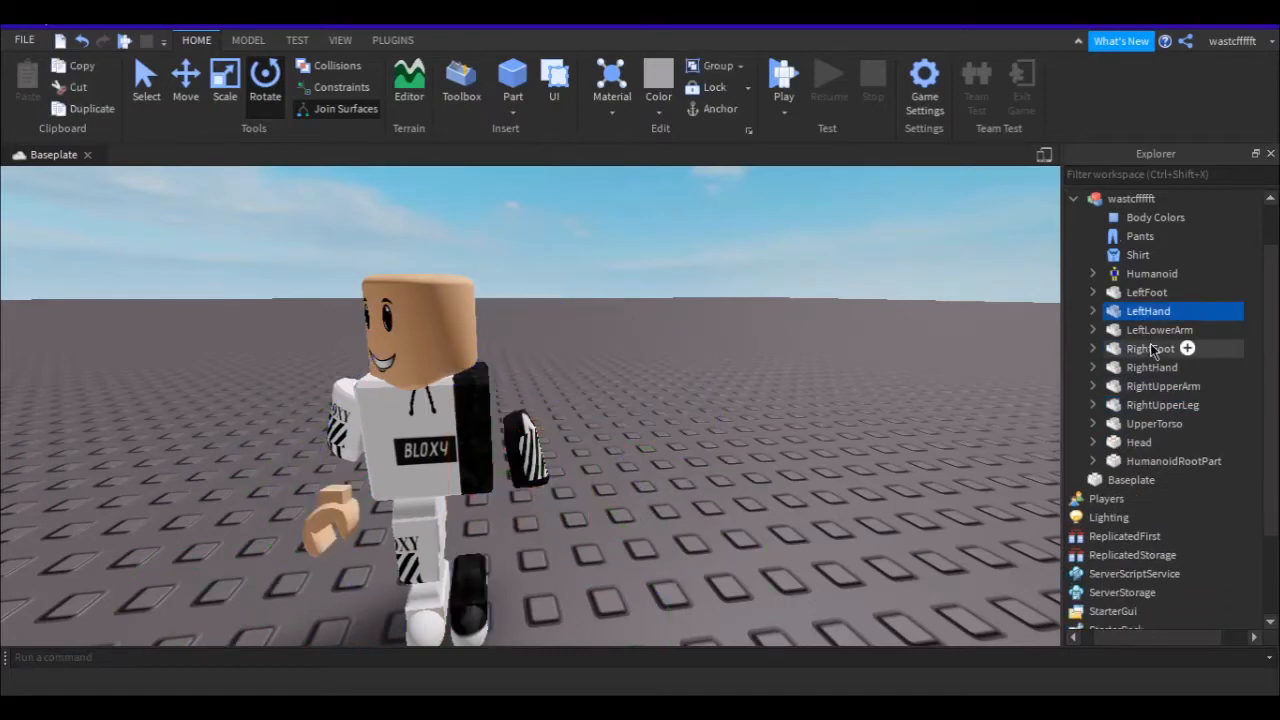
{"action": "left_click", "coordinate": [1151, 351]}
{"action": "key", "text": "Delete"}
{"action": "left_click", "coordinate": [1133, 385]}
{"action": "key", "text": "Delete"}
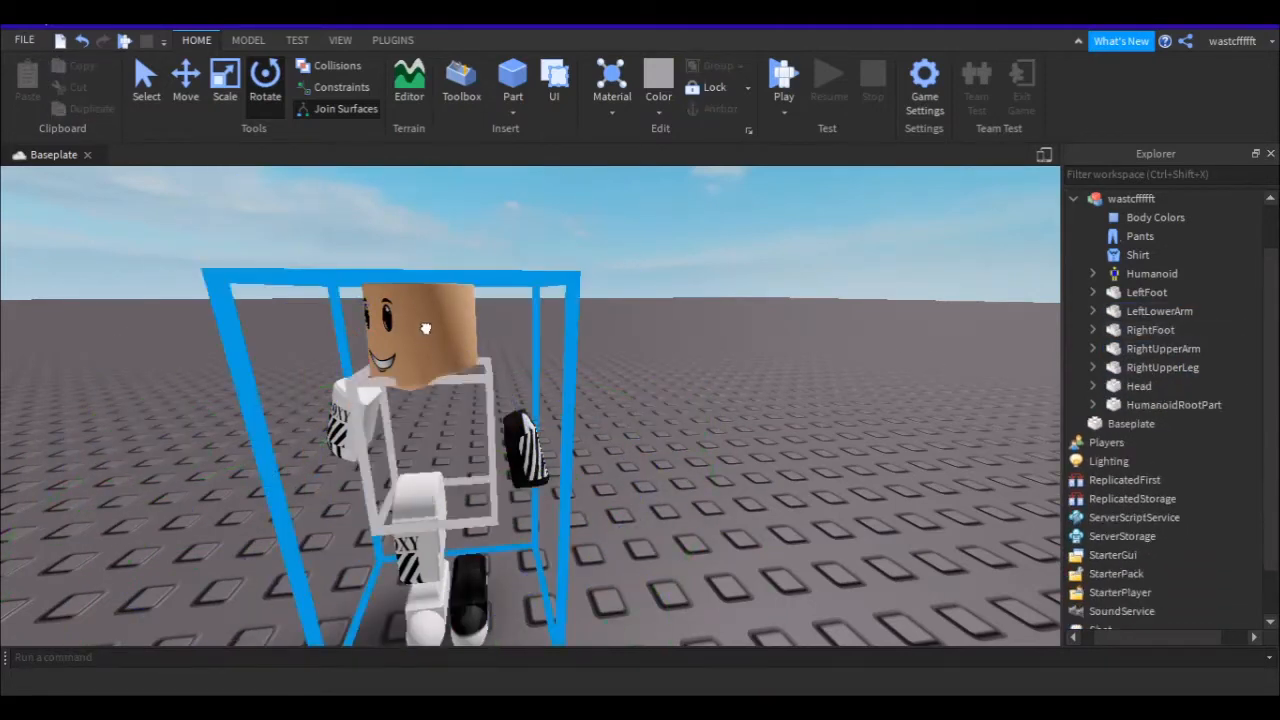
Turn the whole remaining character model sideways with the Rotate tool.
{"action": "left_click", "coordinate": [426, 328]}
{"action": "left_click_drag", "start_coordinate": [800, 463], "coordinate": [463, 382]}
{"action": "left_click", "coordinate": [894, 297]}
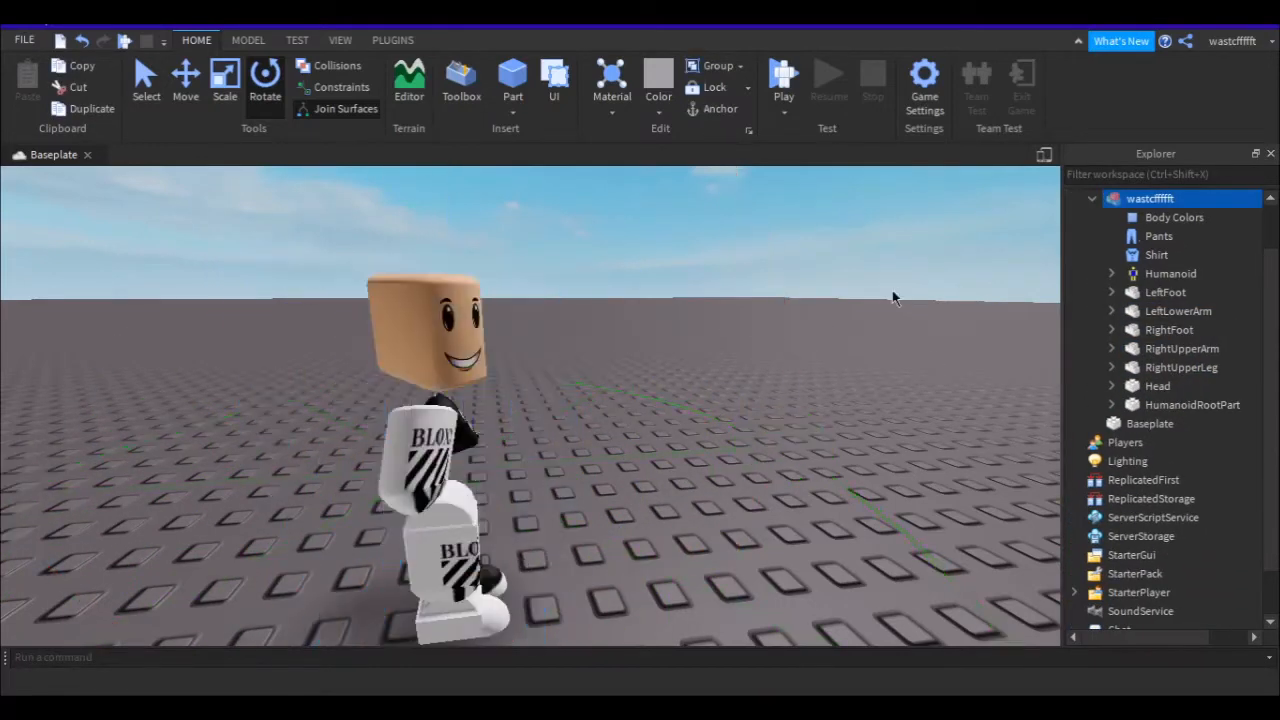
Rotate the character's LeftFoot part so that its toe points upward.
{"action": "left_click", "coordinate": [440, 330]}
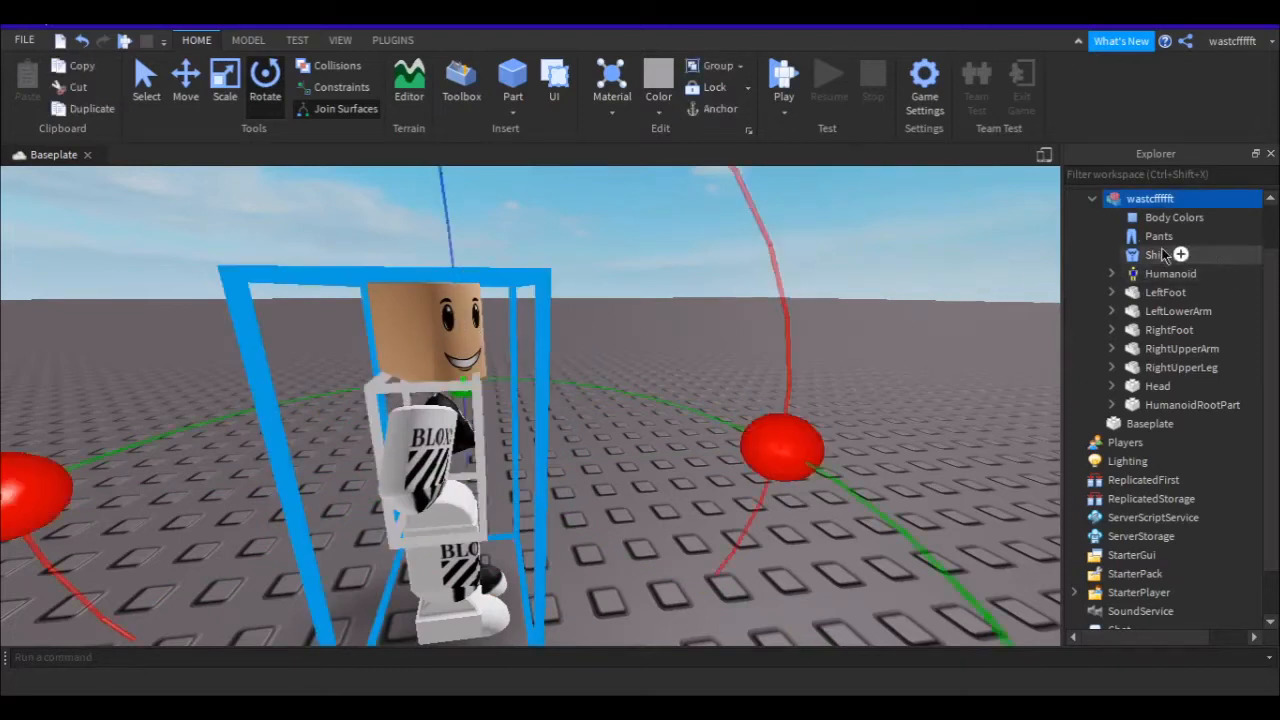
{"action": "left_click", "coordinate": [1150, 292]}
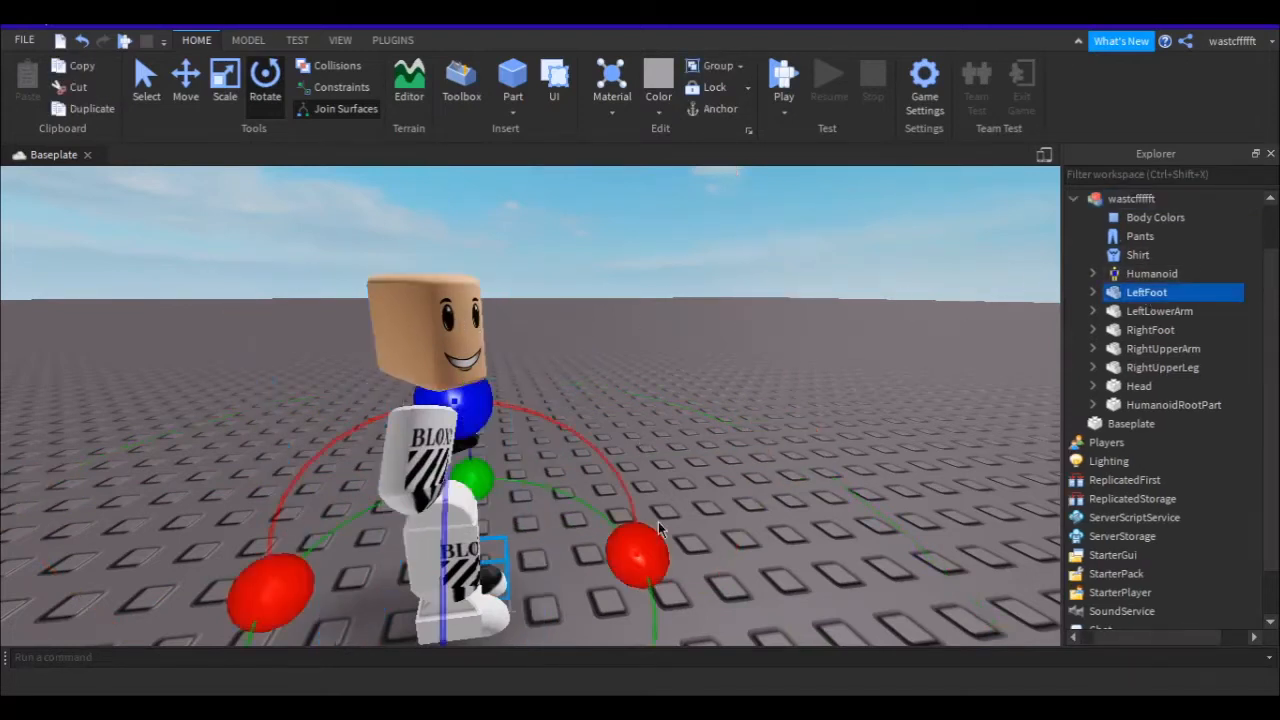
{"action": "left_click_drag", "start_coordinate": [658, 521], "coordinate": [600, 443]}
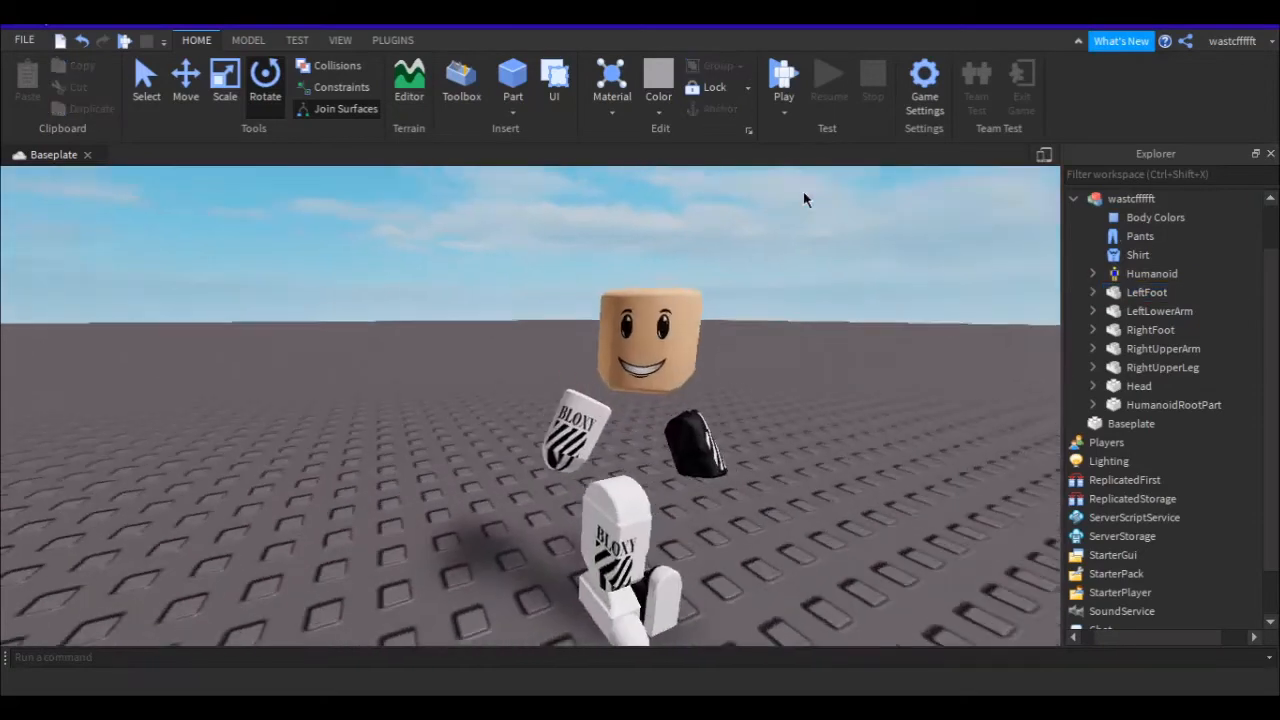
{"action": "key", "text": "d"}
{"action": "right_click_drag", "start_coordinate": [917, 280], "coordinate": [917, 280]}
{"action": "key", "text": "s"}
{"action": "key", "text": "w"}
{"action": "key", "text": "q"}
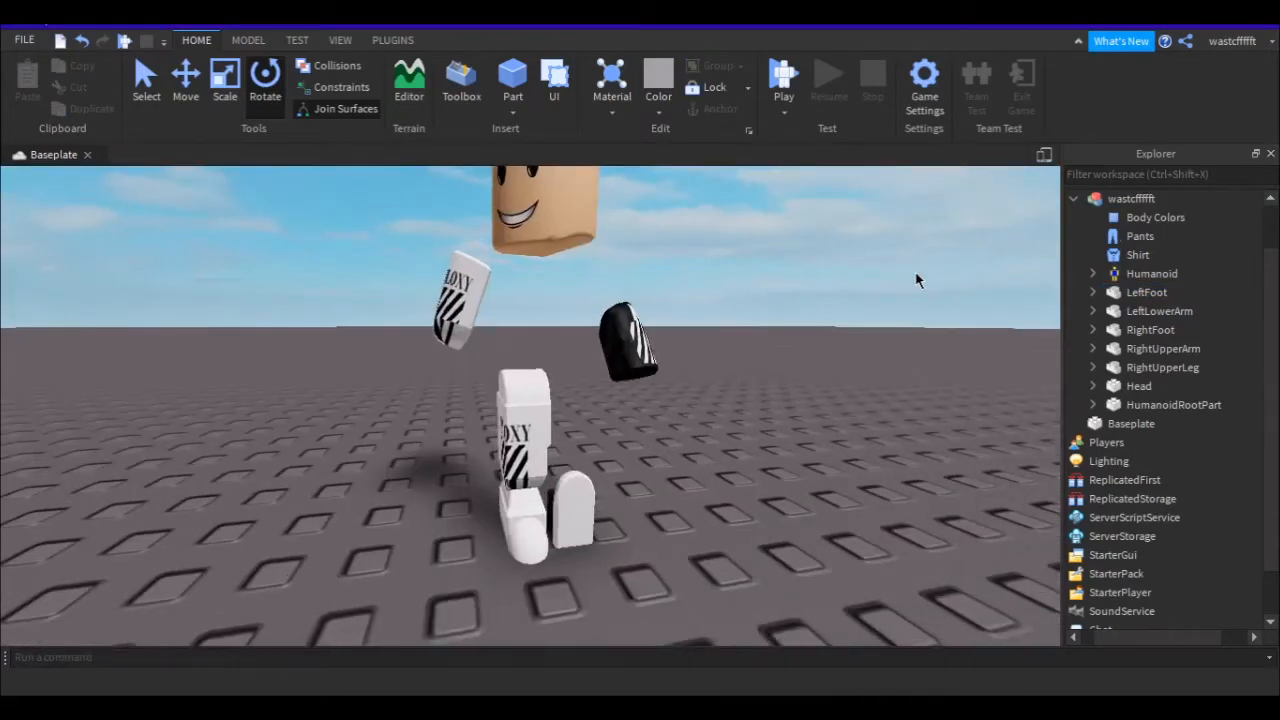
{"action": "key", "text": "s"}
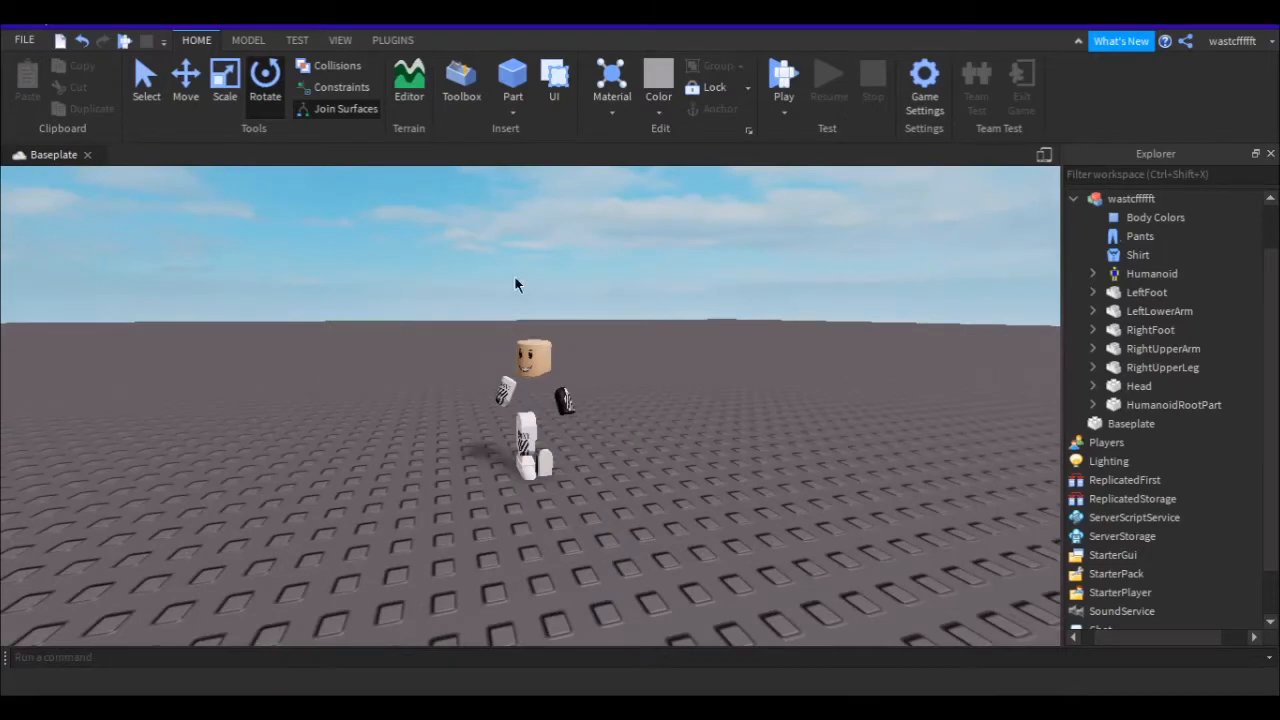
Undo and redo the LeftFoot rotation.
{"action": "left_click", "coordinate": [84, 44]}
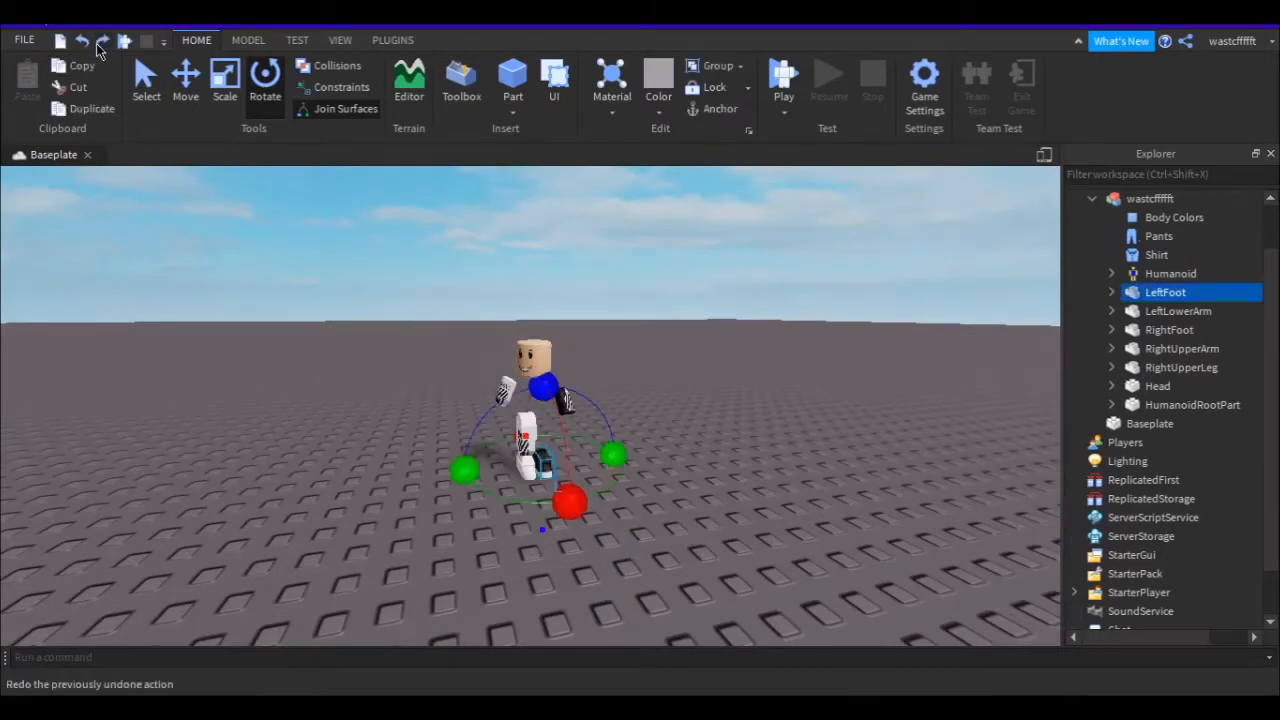
{"action": "left_click", "coordinate": [103, 40]}
{"action": "left_click", "coordinate": [422, 300]}
{"action": "right_click_drag", "start_coordinate": [422, 300], "coordinate": [422, 300]}
{"action": "key", "text": "w"}
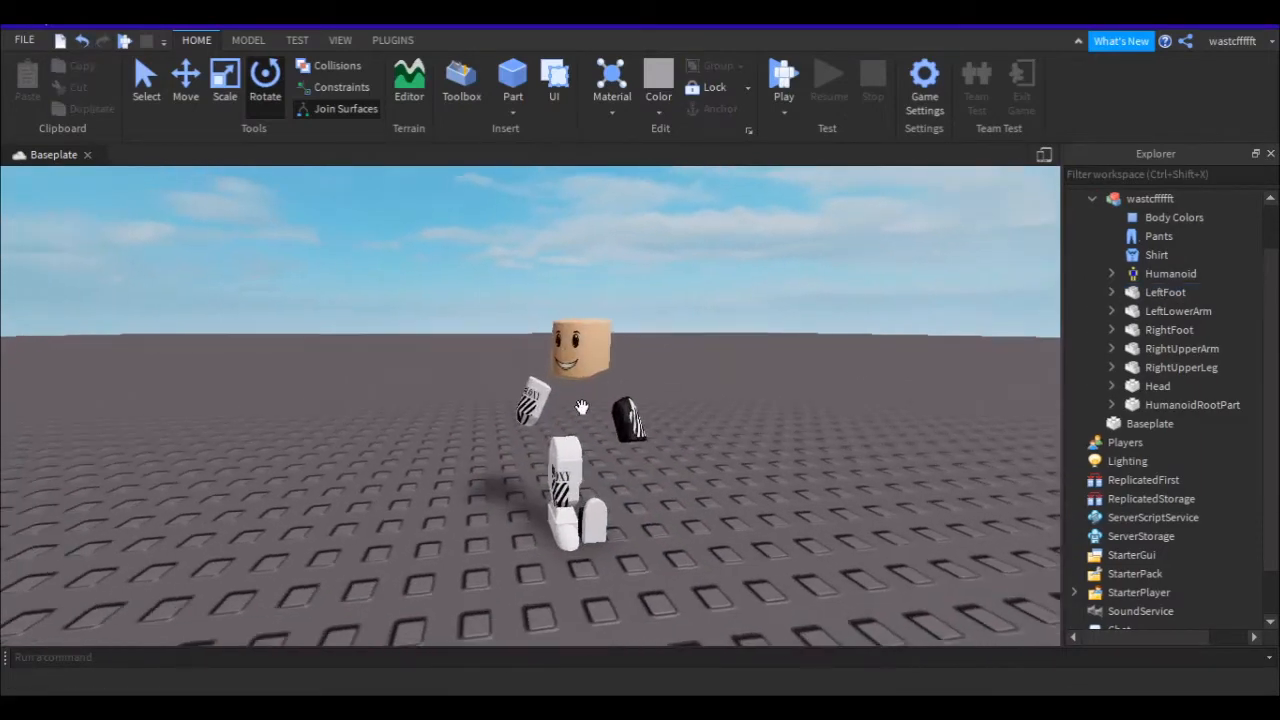
{"action": "right_click_drag", "start_coordinate": [577, 404], "coordinate": [577, 404]}
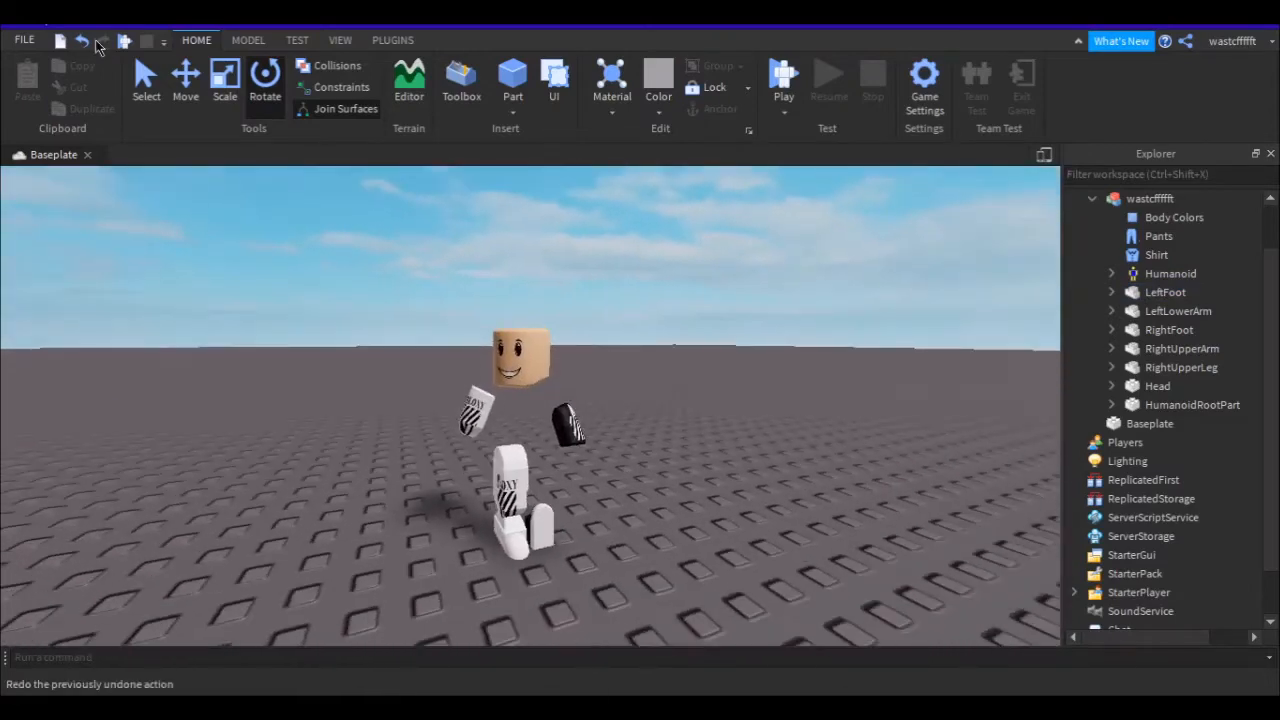
Undo the foot and model rotations and all the body part deletions to restore the character's limbs and torso.
{"action": "left_click", "coordinate": [86, 41]}
{"action": "left_click", "coordinate": [86, 41]}
{"action": "left_click", "coordinate": [86, 41]}
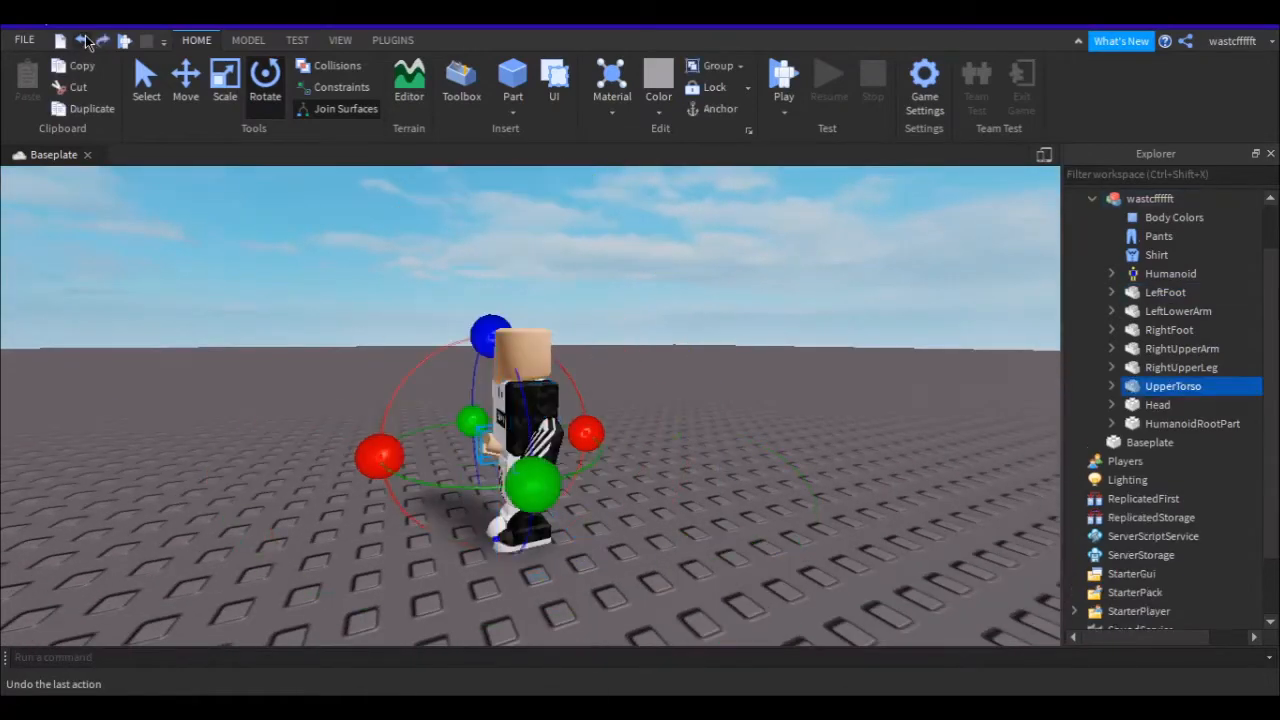
{"action": "left_click", "coordinate": [86, 41]}
{"action": "left_click", "coordinate": [86, 41]}
{"action": "left_click", "coordinate": [86, 41]}
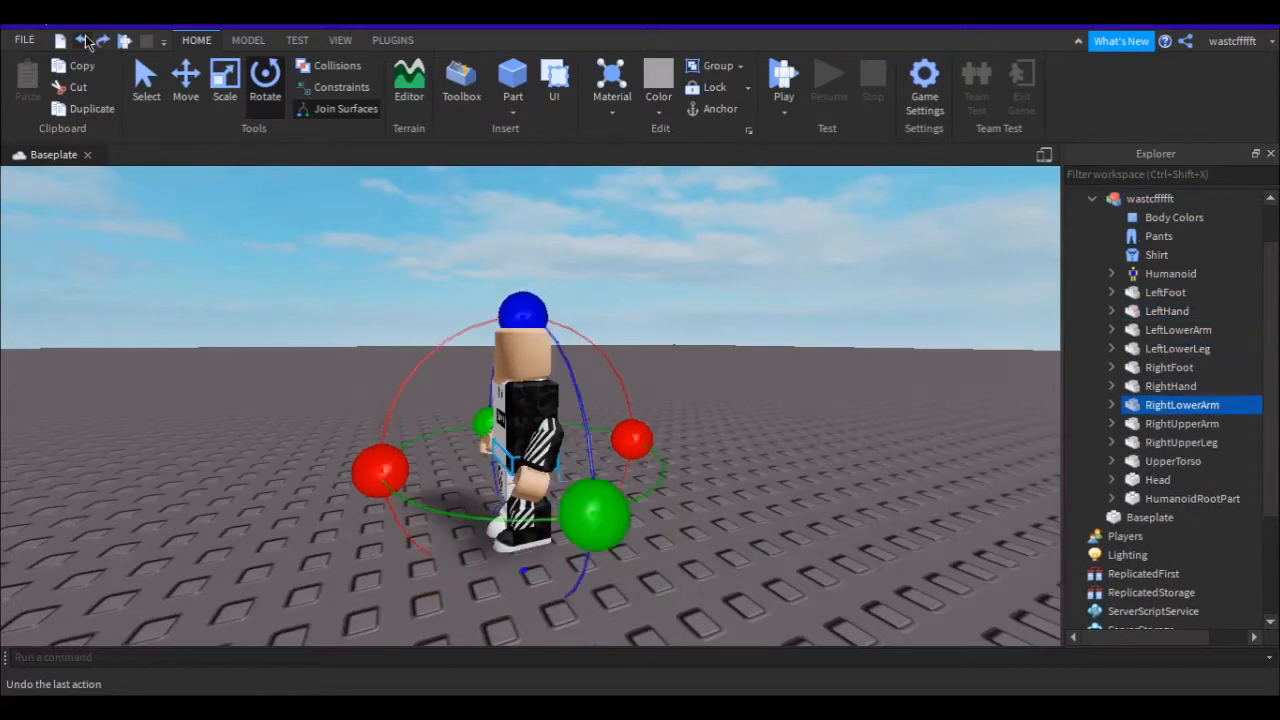
{"action": "left_click", "coordinate": [86, 41]}
{"action": "left_click", "coordinate": [86, 41]}
{"action": "left_click", "coordinate": [86, 41]}
{"action": "left_click", "coordinate": [86, 41]}
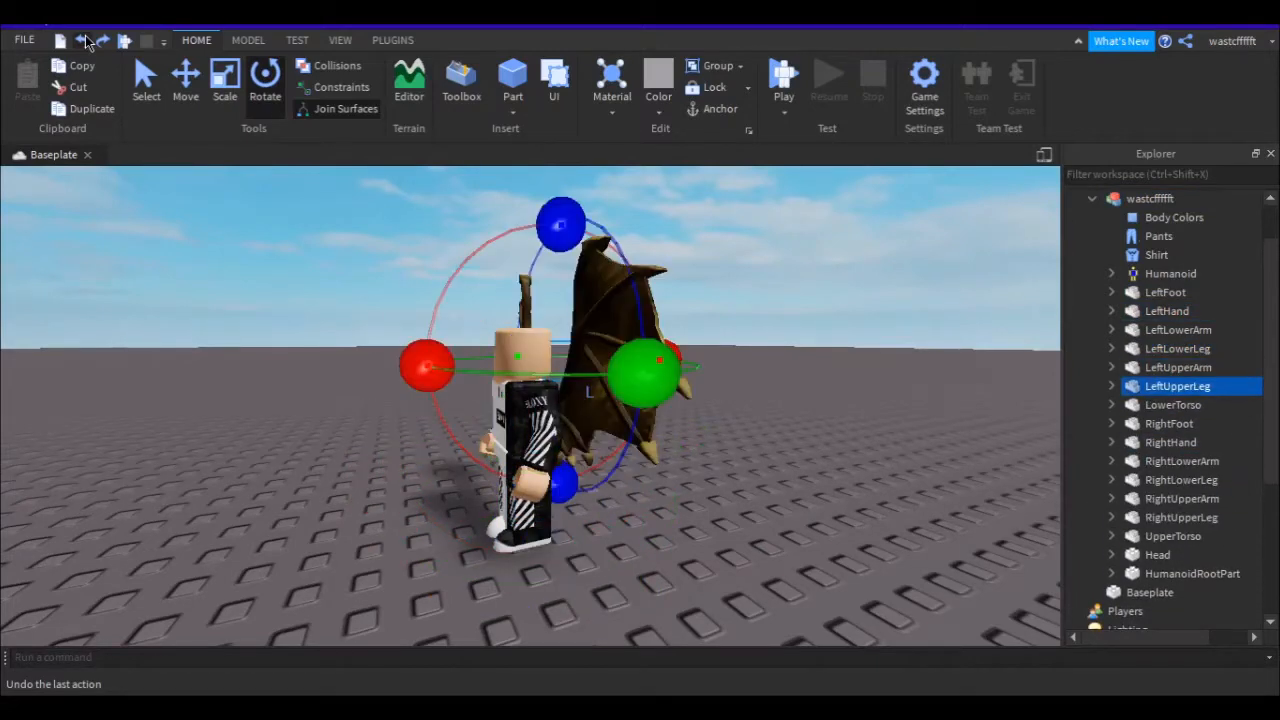
Keep undoing until all deleted accessories, including BearMask, are restored and the last Head rotation is reverted.
{"action": "left_click", "coordinate": [86, 41]}
{"action": "left_click", "coordinate": [86, 41]}
{"action": "left_click", "coordinate": [86, 41]}
{"action": "left_click", "coordinate": [86, 41]}
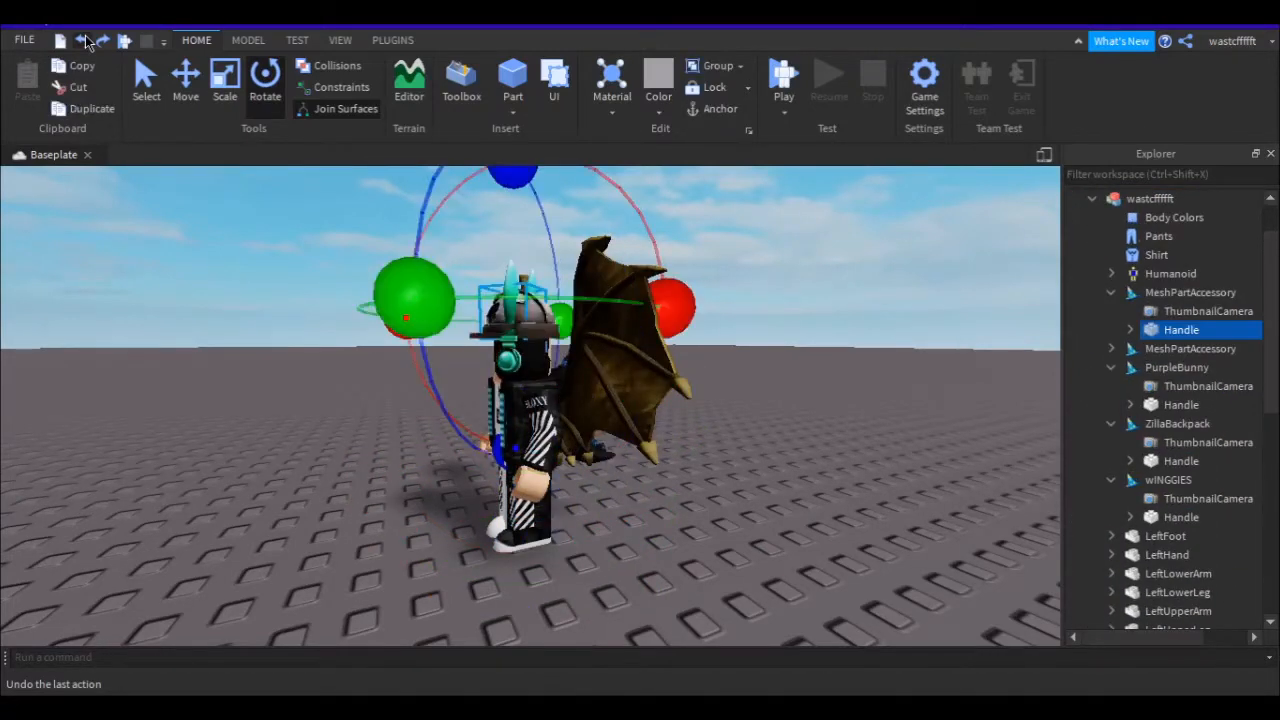
{"action": "left_click", "coordinate": [86, 41]}
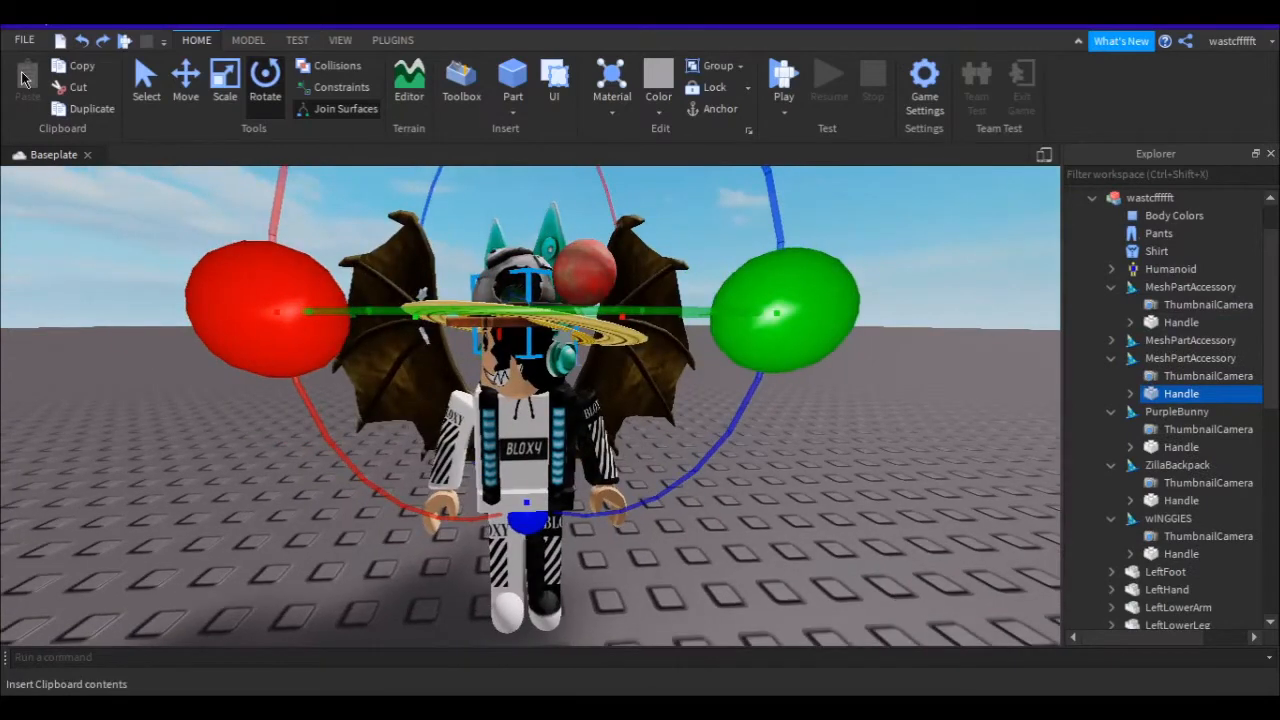
{"action": "left_click", "coordinate": [86, 41]}
{"action": "left_click", "coordinate": [86, 41]}
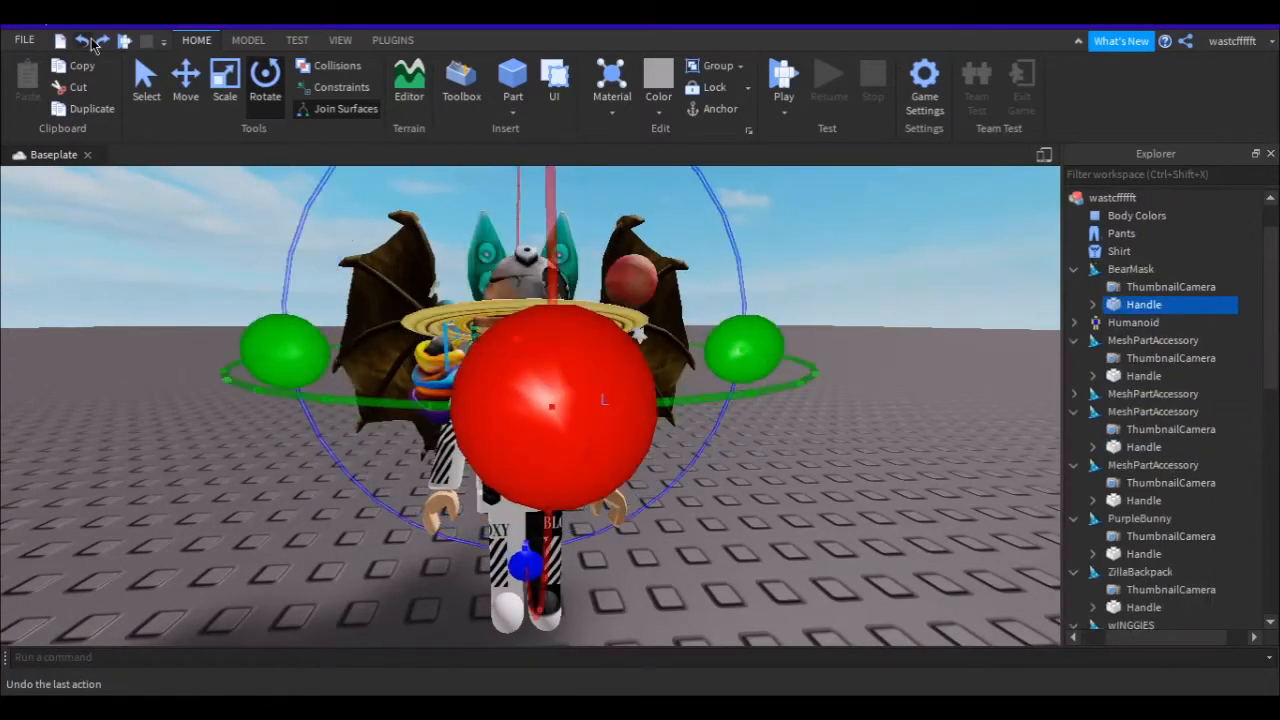
{"action": "left_click", "coordinate": [88, 41]}
{"action": "left_click", "coordinate": [132, 187]}
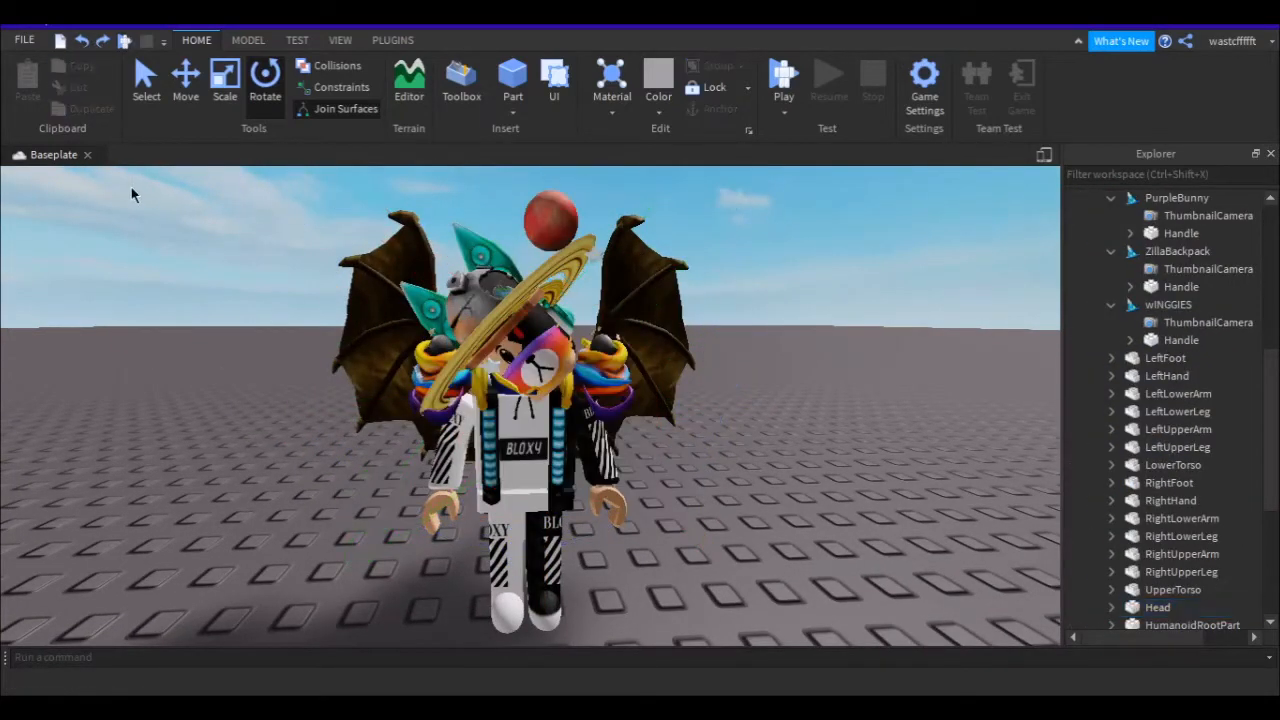
Collapse the character model's hierarchy under Workspace.
{"action": "scroll", "coordinate": [222, 197], "scroll_direction": "up", "scroll_amount": 3}
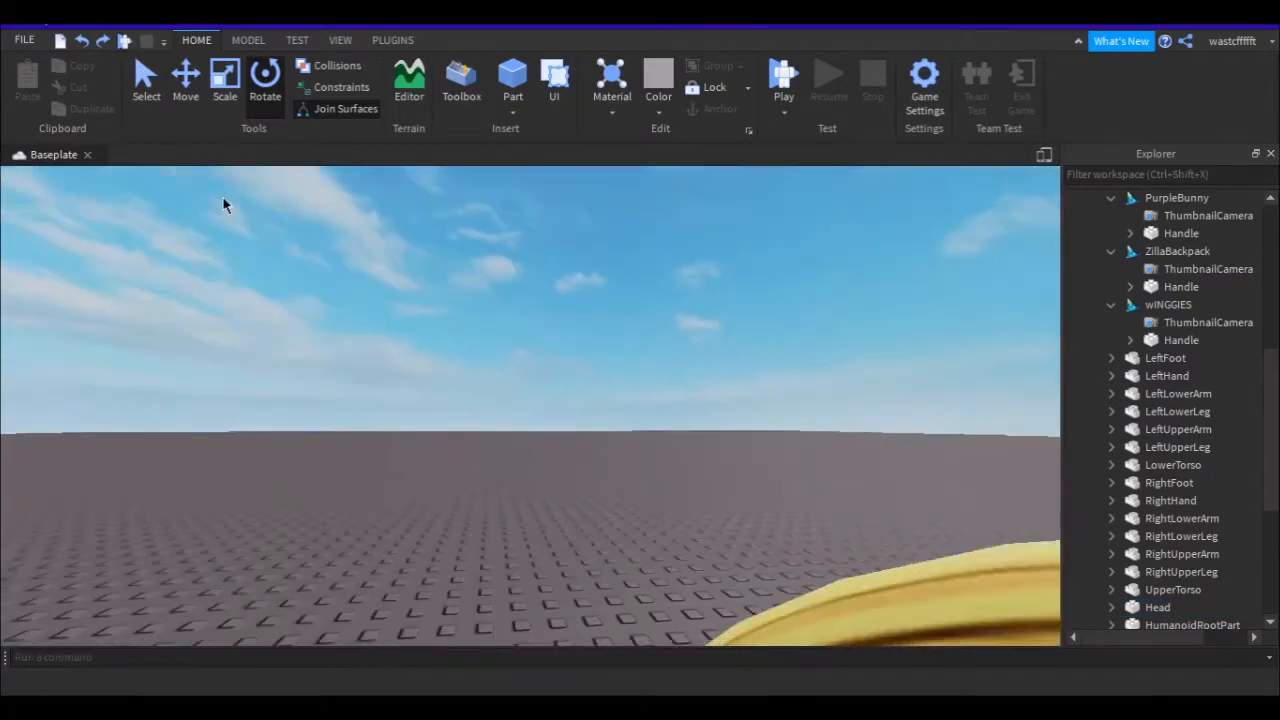
{"action": "scroll", "coordinate": [222, 200], "scroll_direction": "down", "scroll_amount": 3}
{"action": "scroll", "coordinate": [660, 294], "scroll_direction": "down", "scroll_amount": 2}
{"action": "right_click_drag", "start_coordinate": [689, 305], "coordinate": [667, 327]}
{"action": "key", "text": "s"}
{"action": "key", "text": "e"}
{"action": "key", "text": "q"}
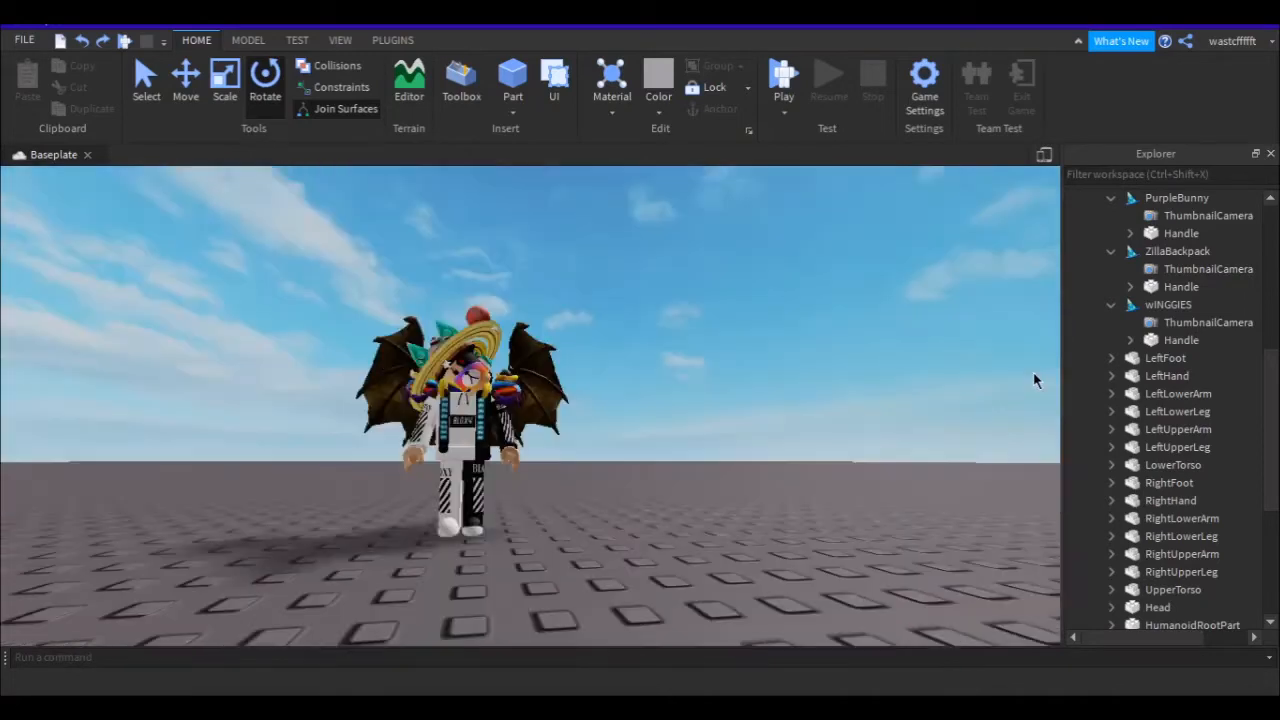
{"action": "left_click_drag", "start_coordinate": [1275, 400], "coordinate": [1278, 255]}
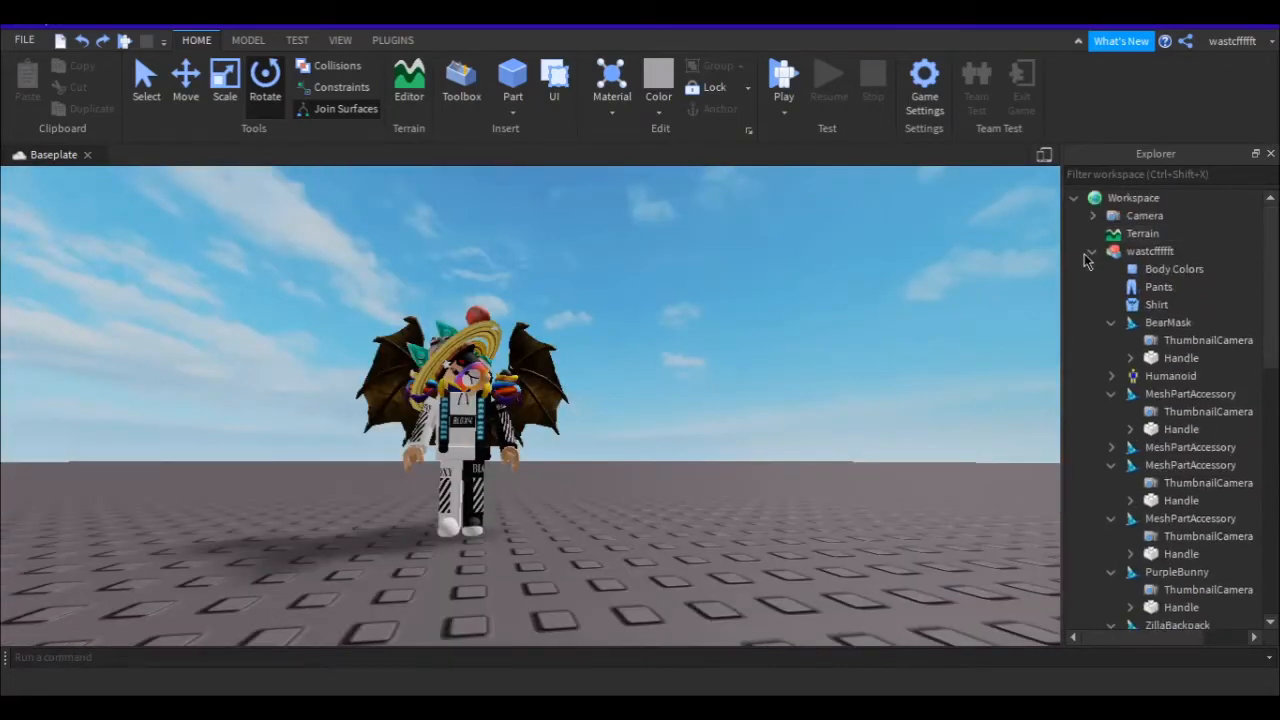
{"action": "left_click", "coordinate": [1093, 251]}
{"action": "right_click_drag", "start_coordinate": [818, 332], "coordinate": [820, 333]}
{"action": "scroll", "coordinate": [818, 332], "scroll_direction": "up", "scroll_amount": 5}
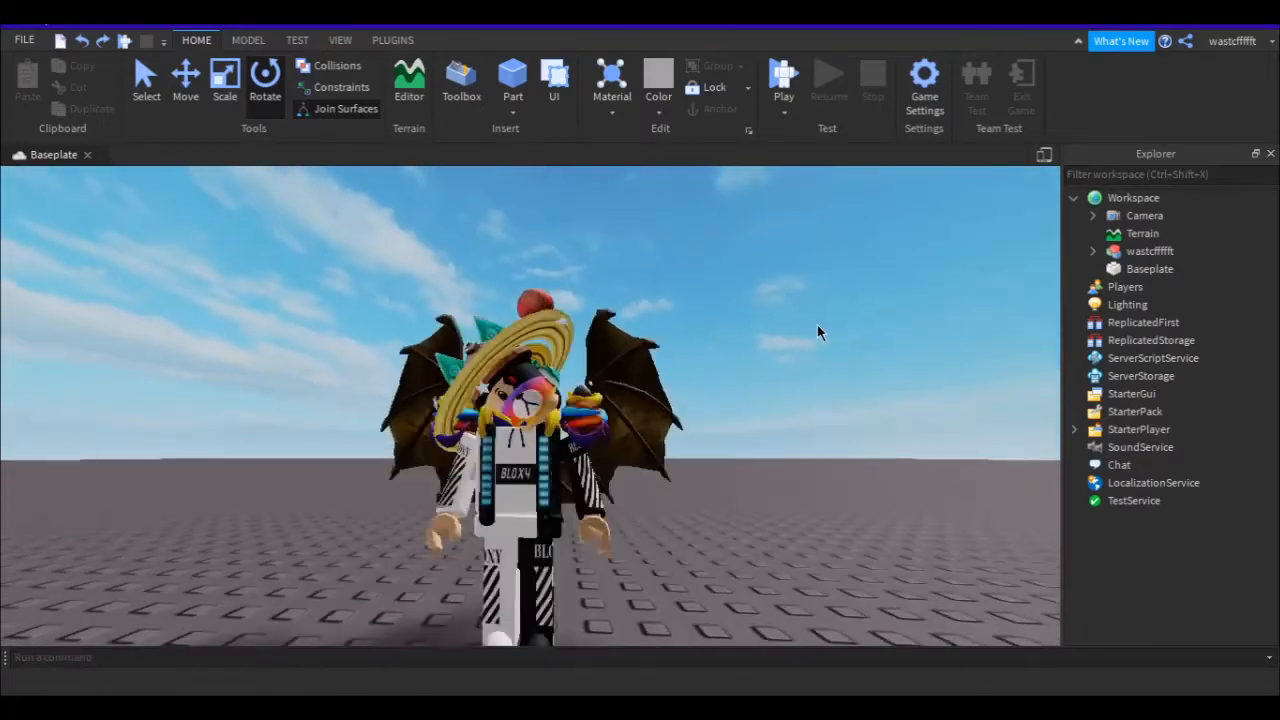
{"action": "scroll", "coordinate": [818, 332], "scroll_direction": "down", "scroll_amount": 8}
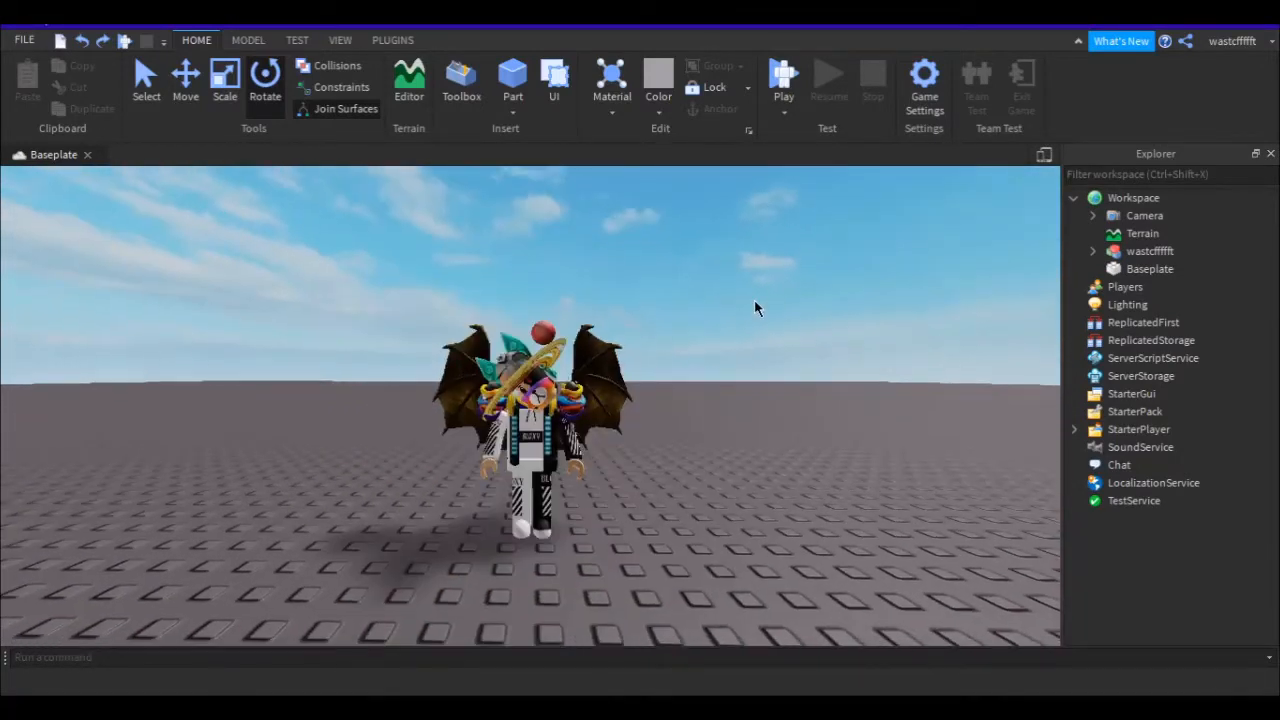
{"action": "scroll", "coordinate": [755, 308], "scroll_direction": "up", "scroll_amount": 3}
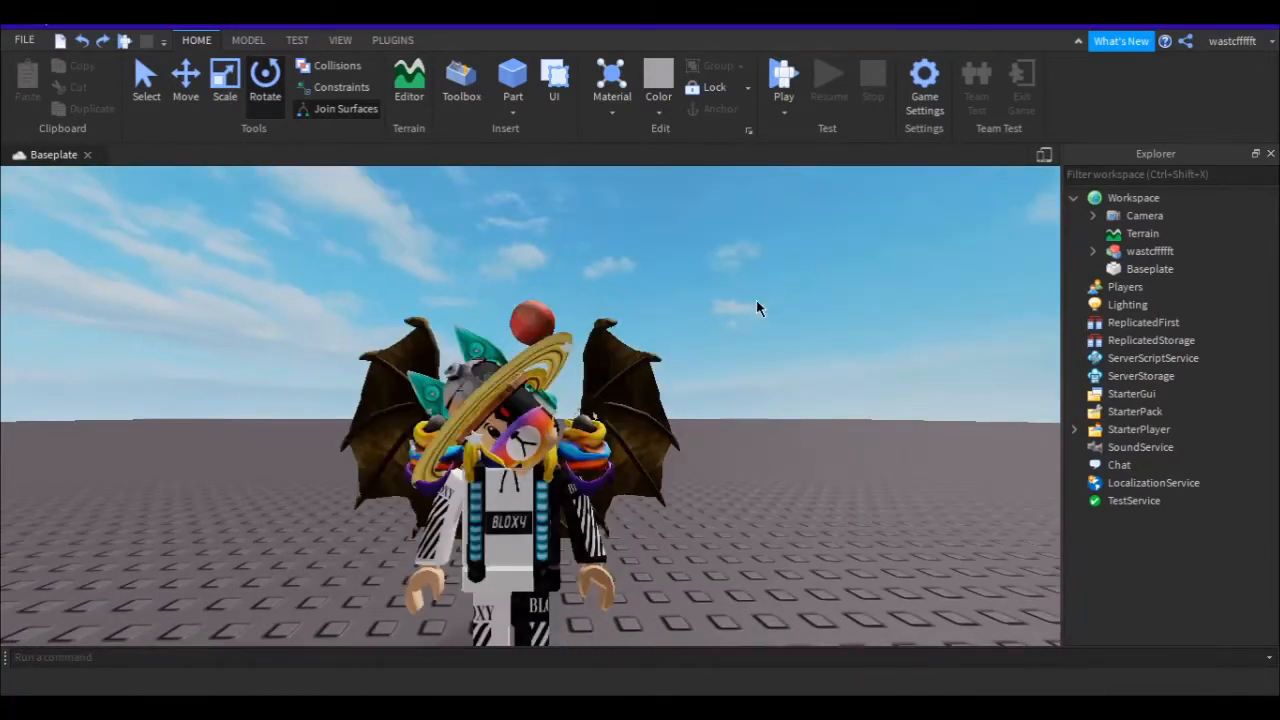
{"action": "left_click", "coordinate": [1093, 252]}
{"action": "left_click", "coordinate": [1093, 252]}
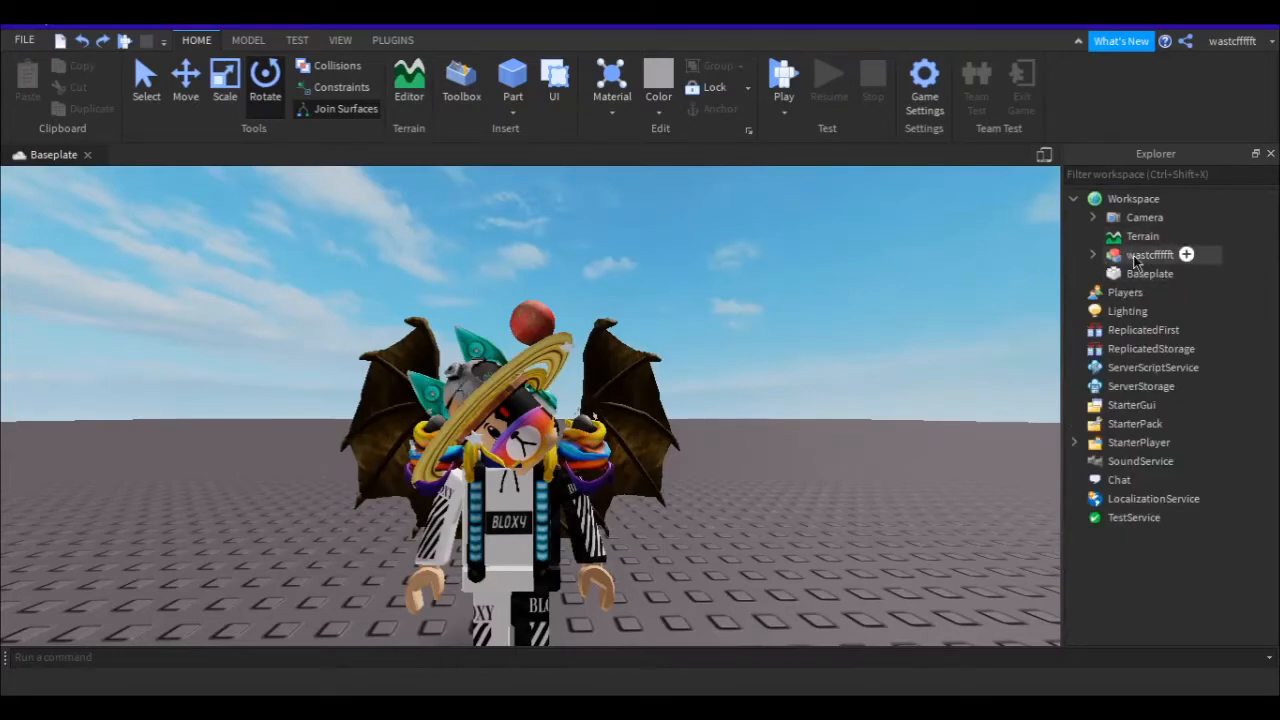
{"action": "mouse_move", "coordinate": [763, 280]}
{"action": "right_mouse_down"}
{"action": "mouse_move", "coordinate": [738, 312]}
{"action": "mouse_move", "coordinate": [763, 280]}
{"action": "right_mouse_up"}
{"action": "scroll", "coordinate": [763, 280], "scroll_direction": "up", "scroll_amount": 1}
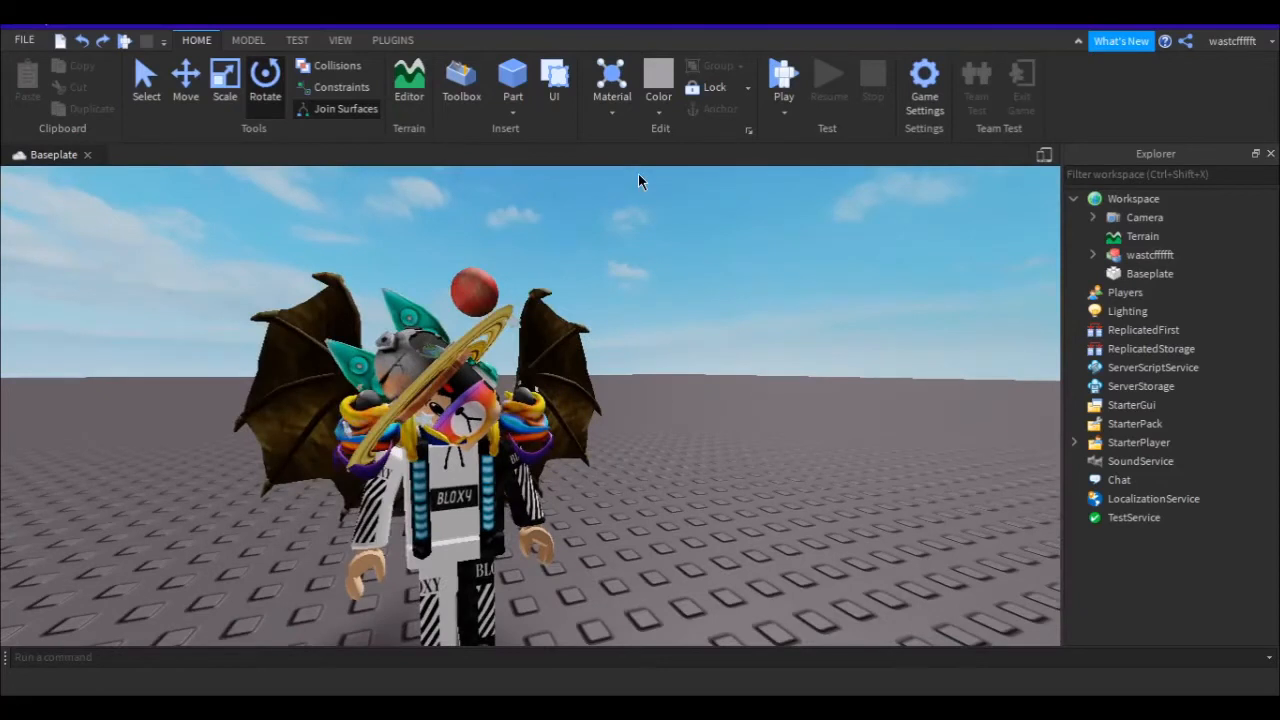
Look over the installed plugin tools.
{"action": "left_click", "coordinate": [395, 39]}
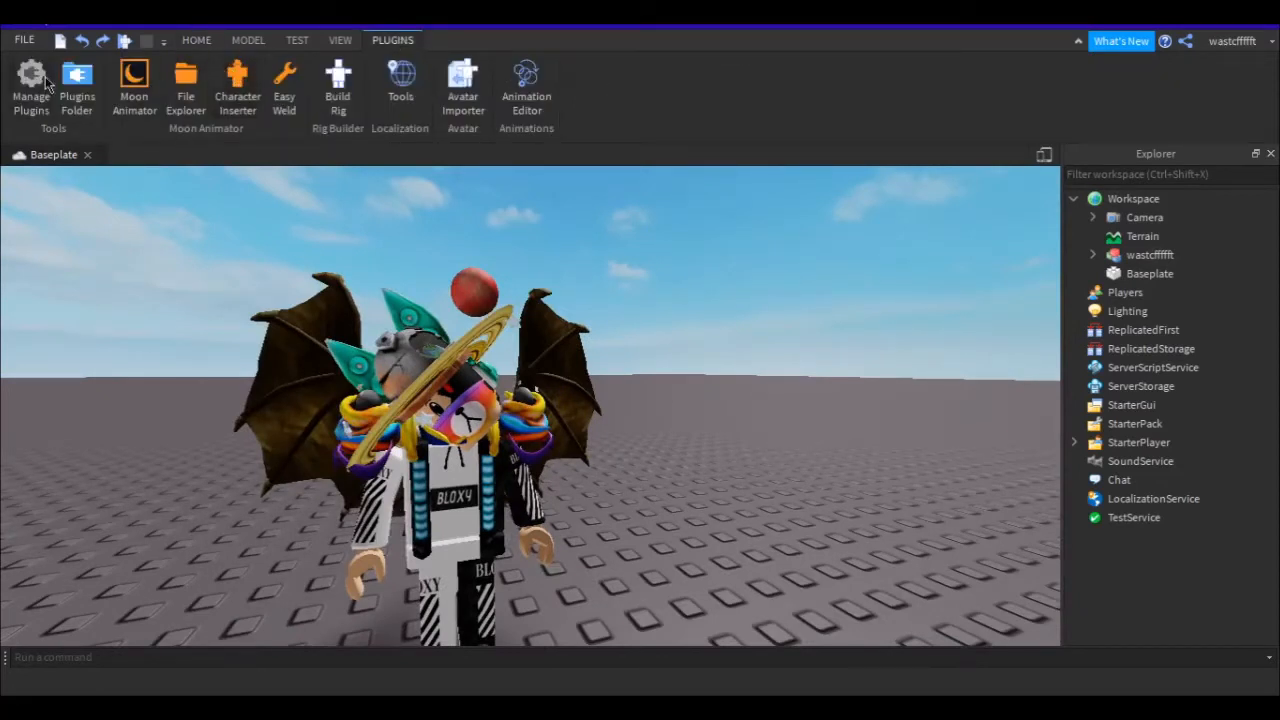
{"action": "right_click_drag", "start_coordinate": [306, 244], "coordinate": [305, 244]}
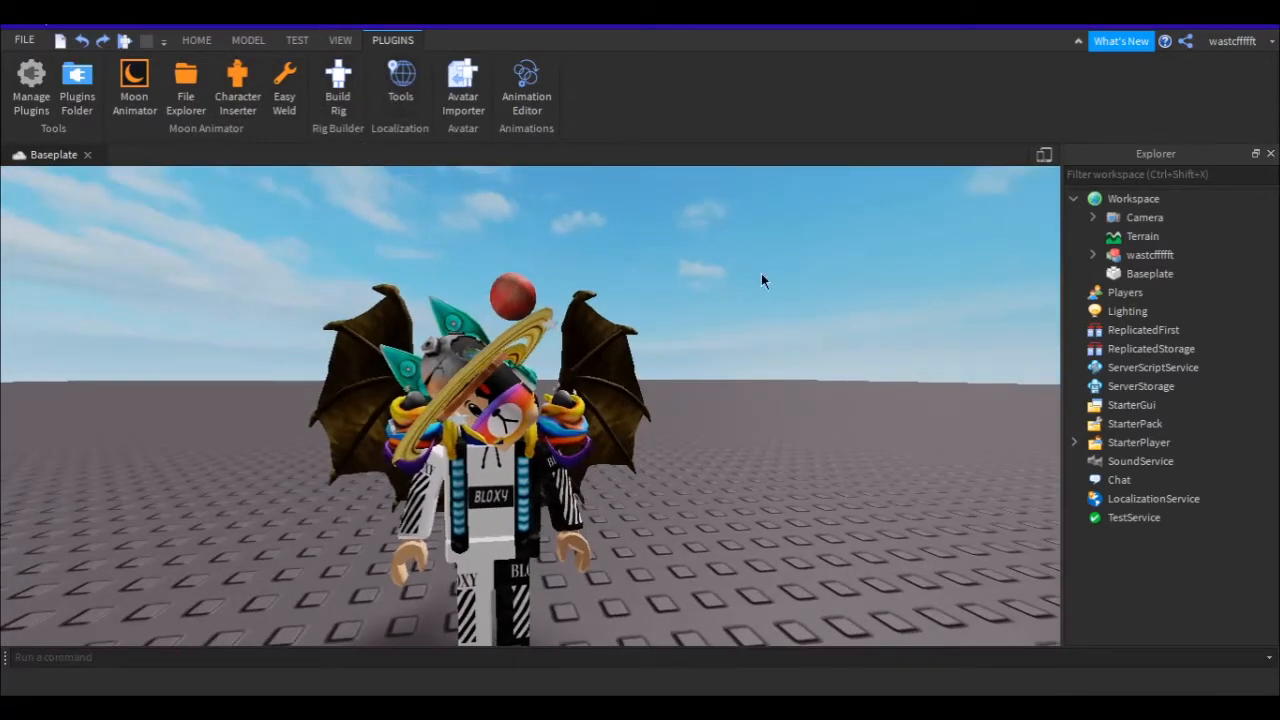
{"action": "right_click_drag", "start_coordinate": [787, 310], "coordinate": [789, 317]}
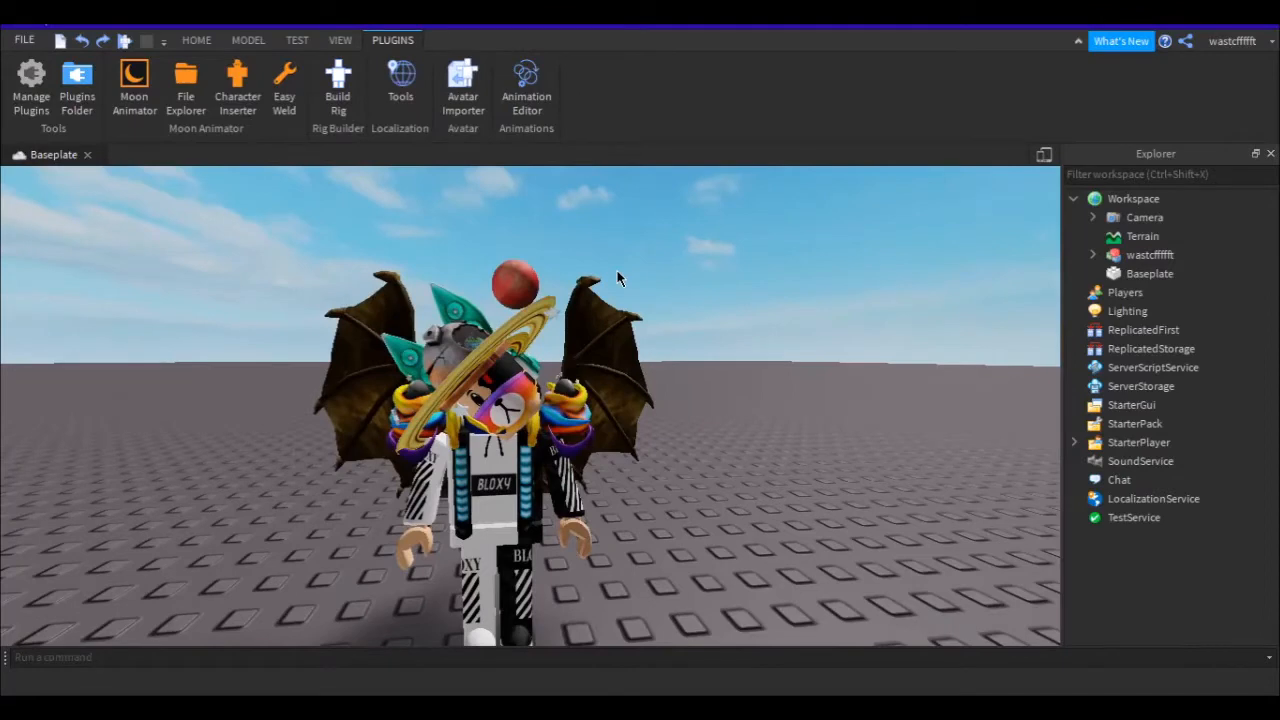
Open the Toolbox and list the Meshes category of the Marketplace.
{"action": "left_click", "coordinate": [196, 40]}
{"action": "right_click_drag", "start_coordinate": [820, 366], "coordinate": [820, 366]}
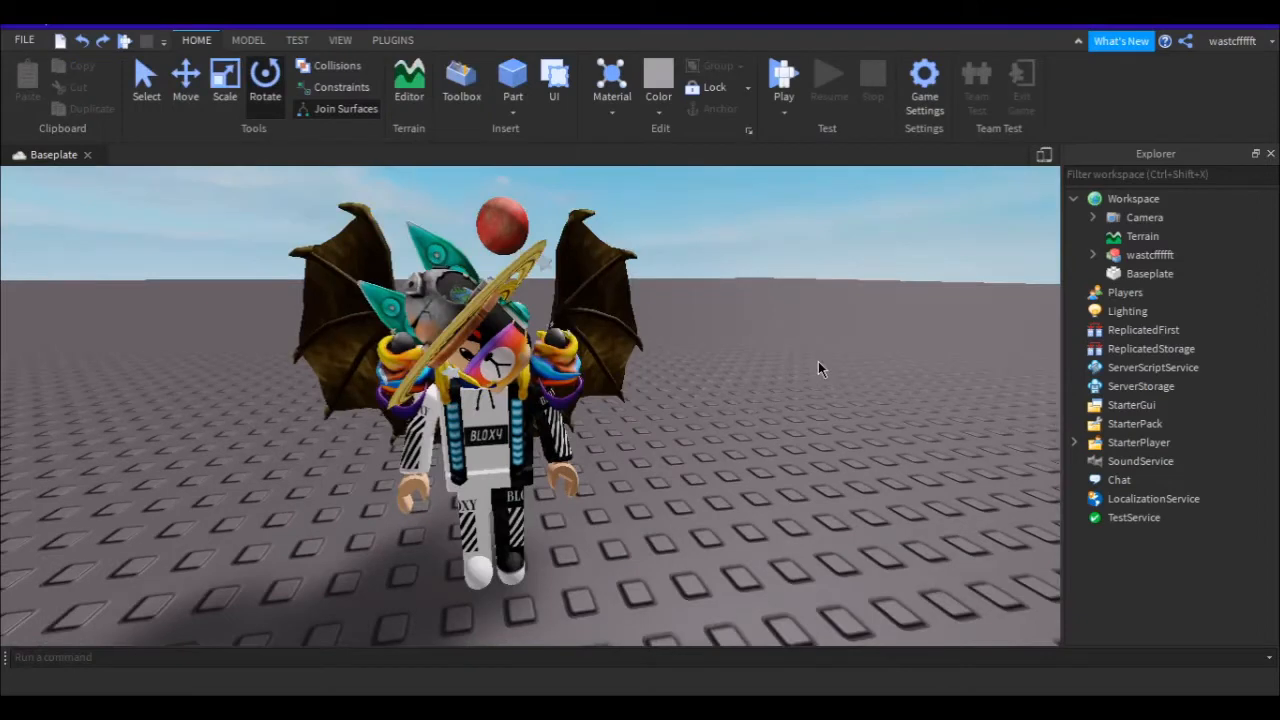
{"action": "left_click", "coordinate": [458, 104]}
{"action": "left_click", "coordinate": [50, 218]}
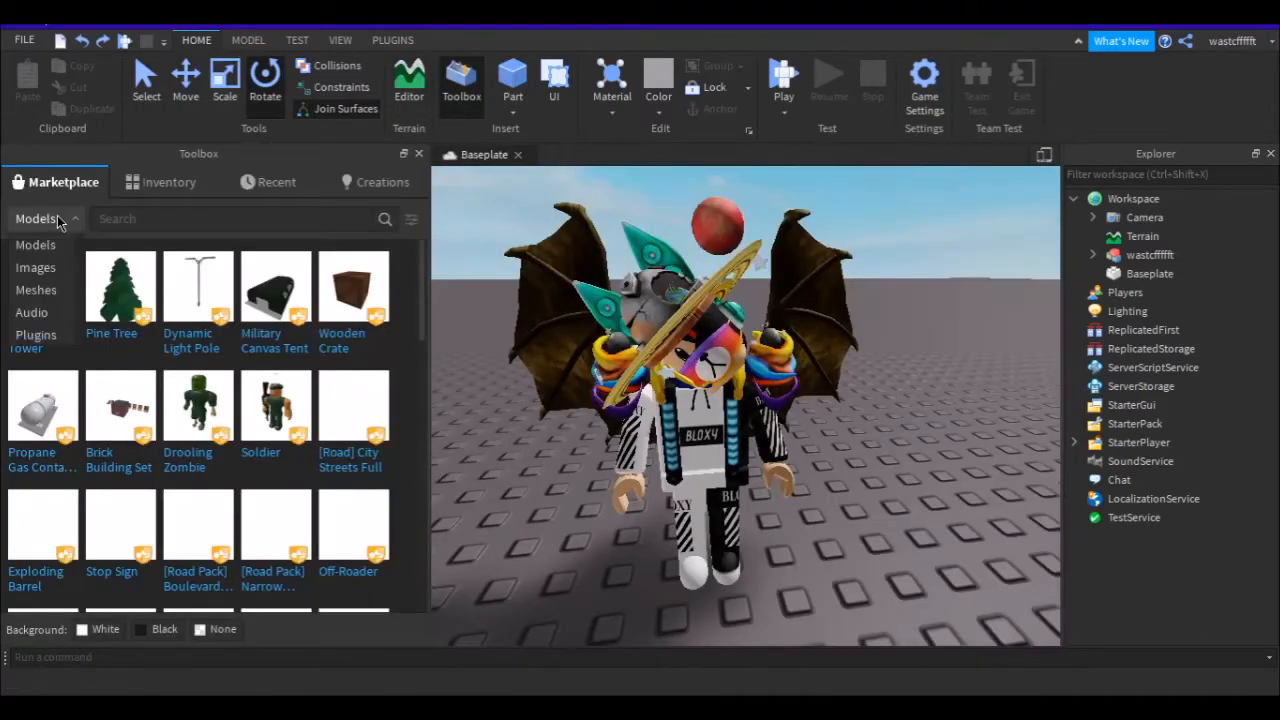
{"action": "left_click", "coordinate": [38, 290]}
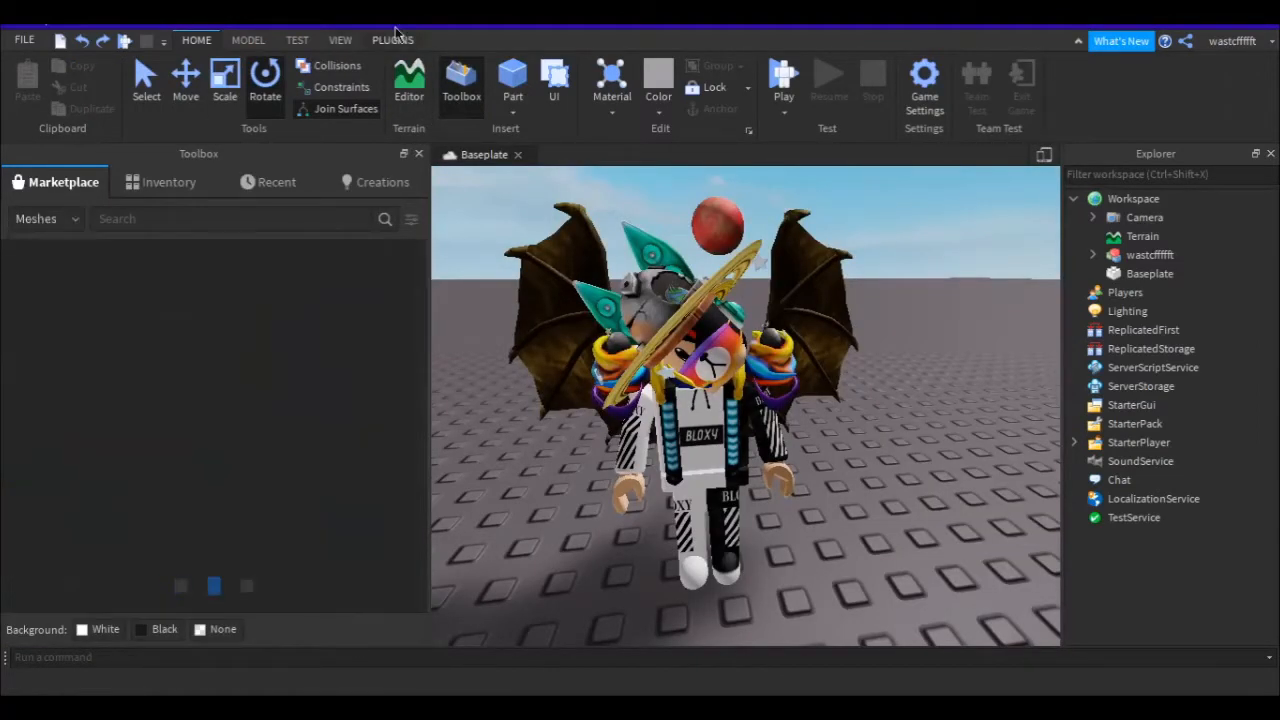
List the Marketplace plugins, view the Moon Animator details without installing it, and close the Toolbox.
{"action": "left_click", "coordinate": [390, 40]}
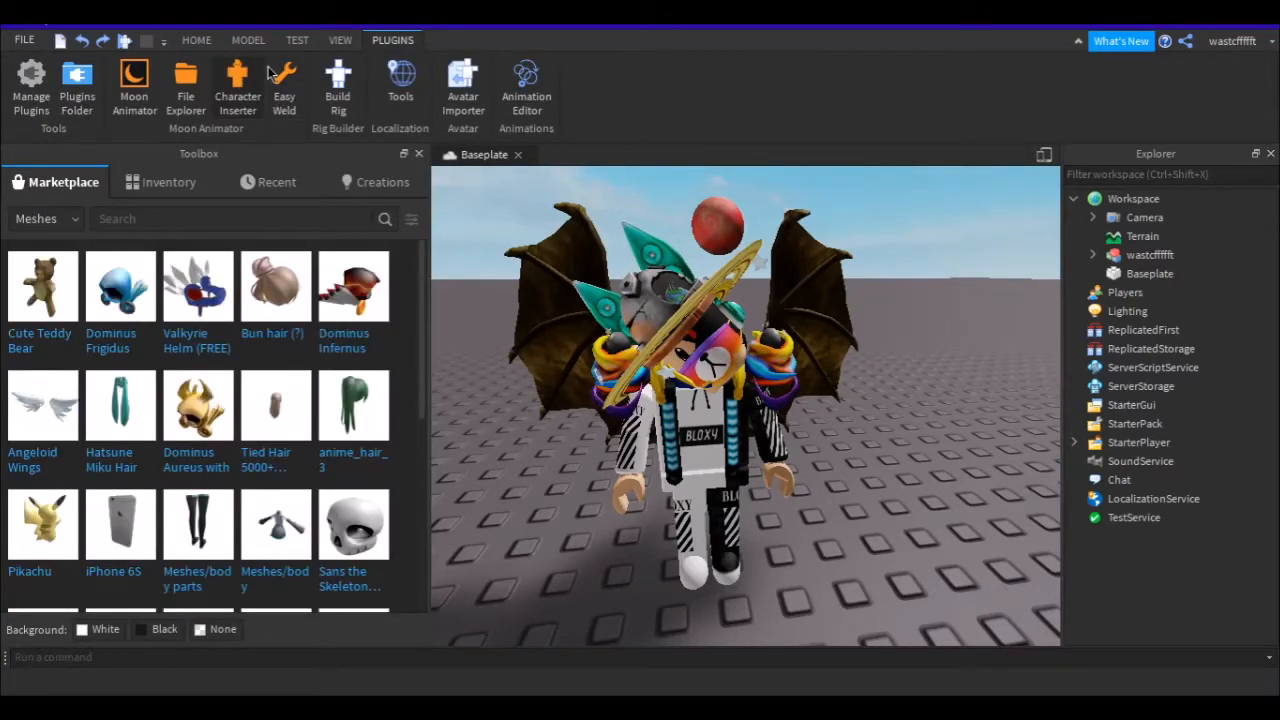
{"action": "left_click", "coordinate": [196, 40]}
{"action": "left_click", "coordinate": [78, 220]}
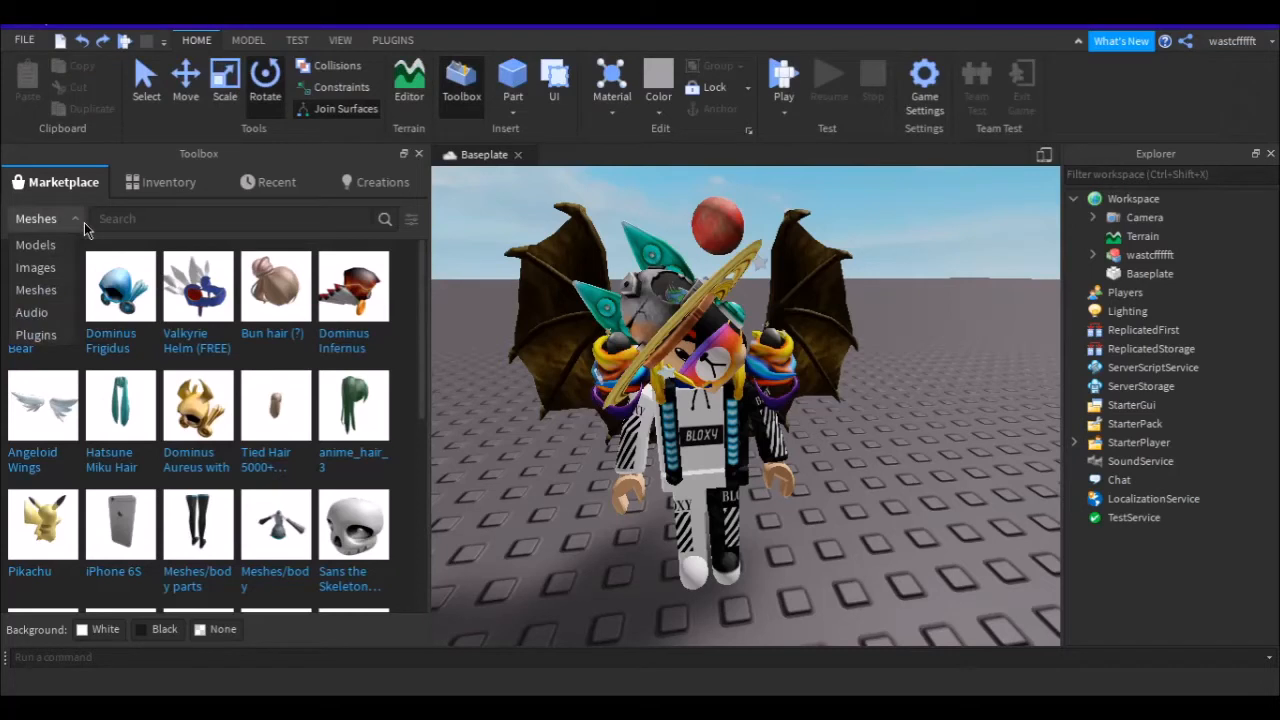
{"action": "left_click", "coordinate": [36, 335]}
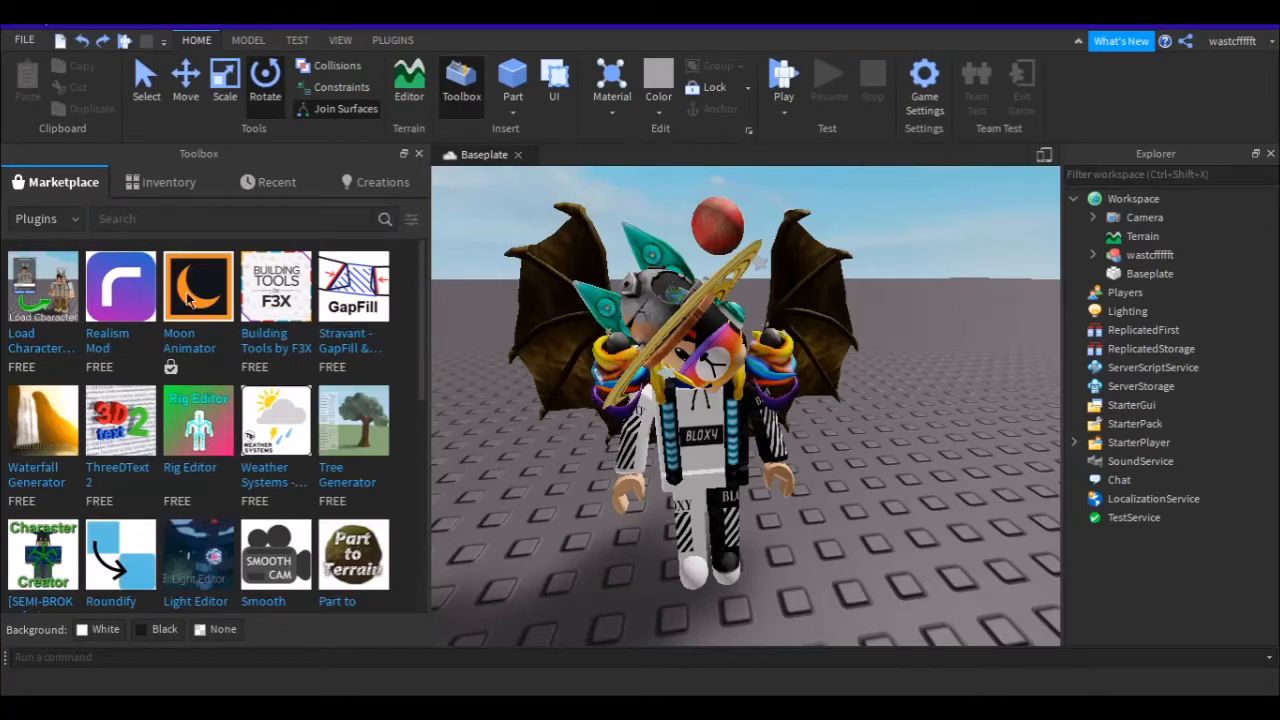
{"action": "left_click", "coordinate": [190, 302]}
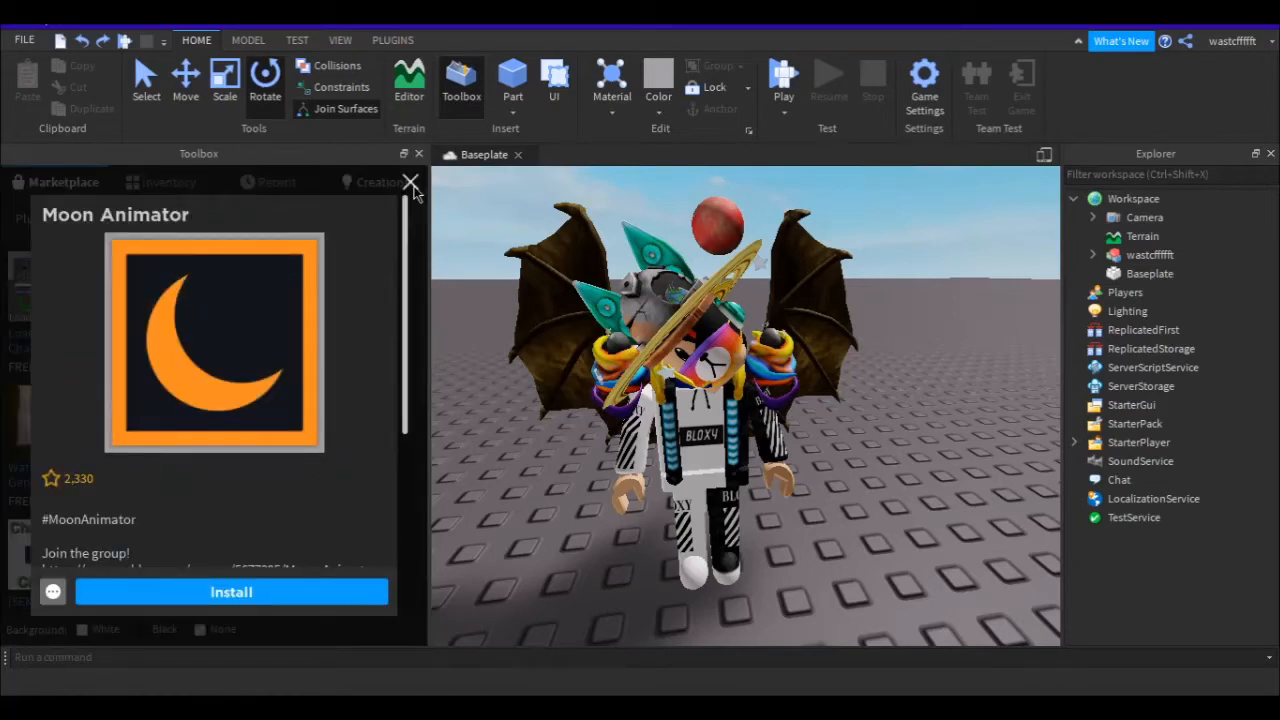
{"action": "left_click", "coordinate": [411, 184]}
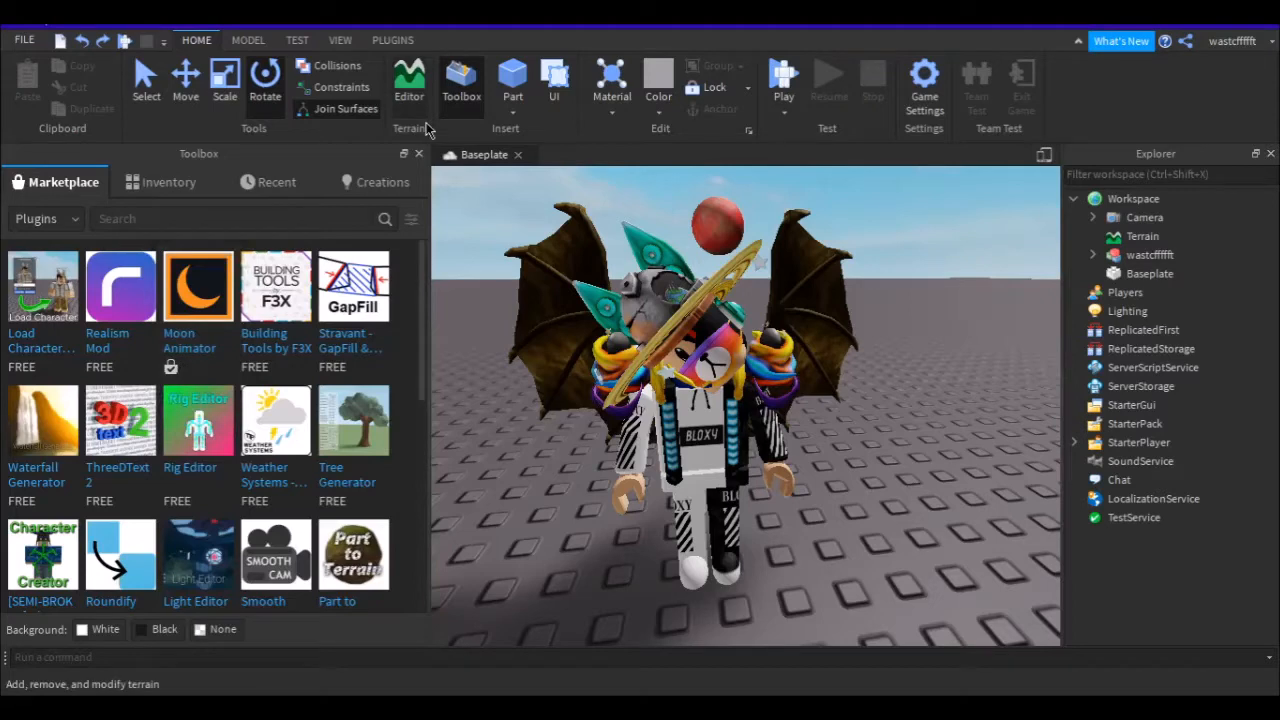
{"action": "left_click", "coordinate": [461, 80]}
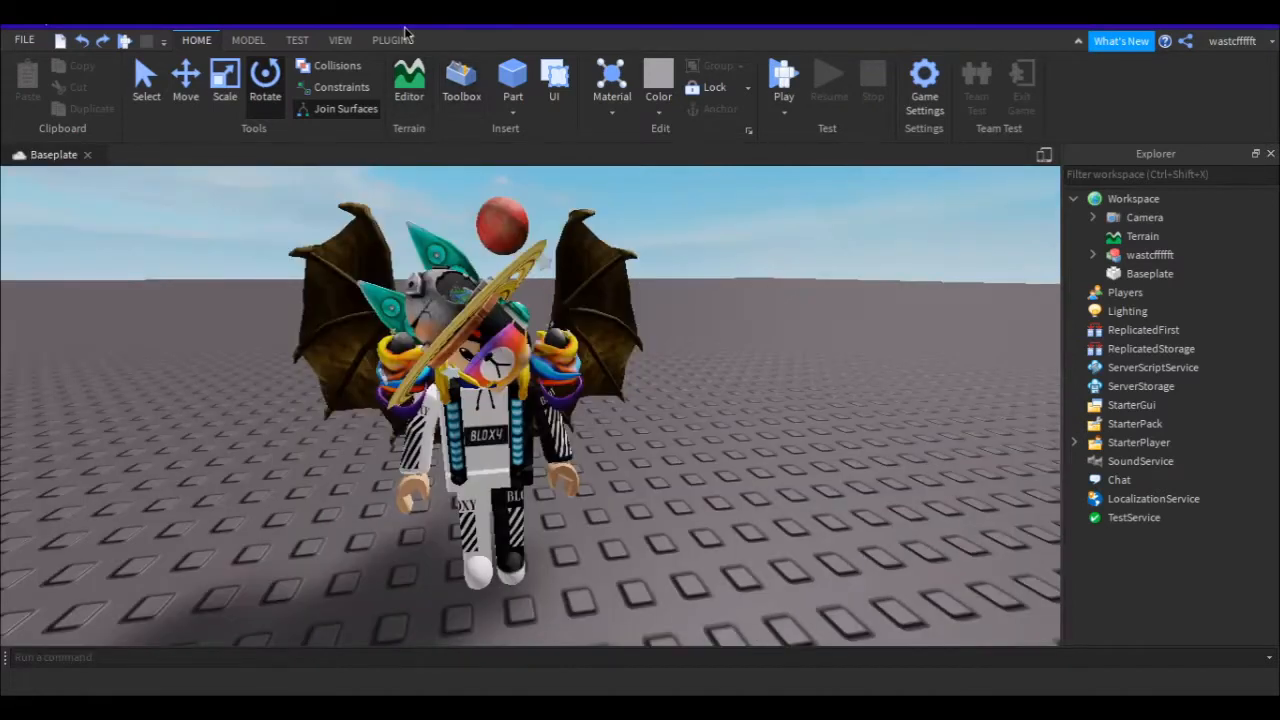
Open Moon Animator's Character Inserter, look over its User options, and close it without inserting a character.
{"action": "left_click", "coordinate": [395, 39]}
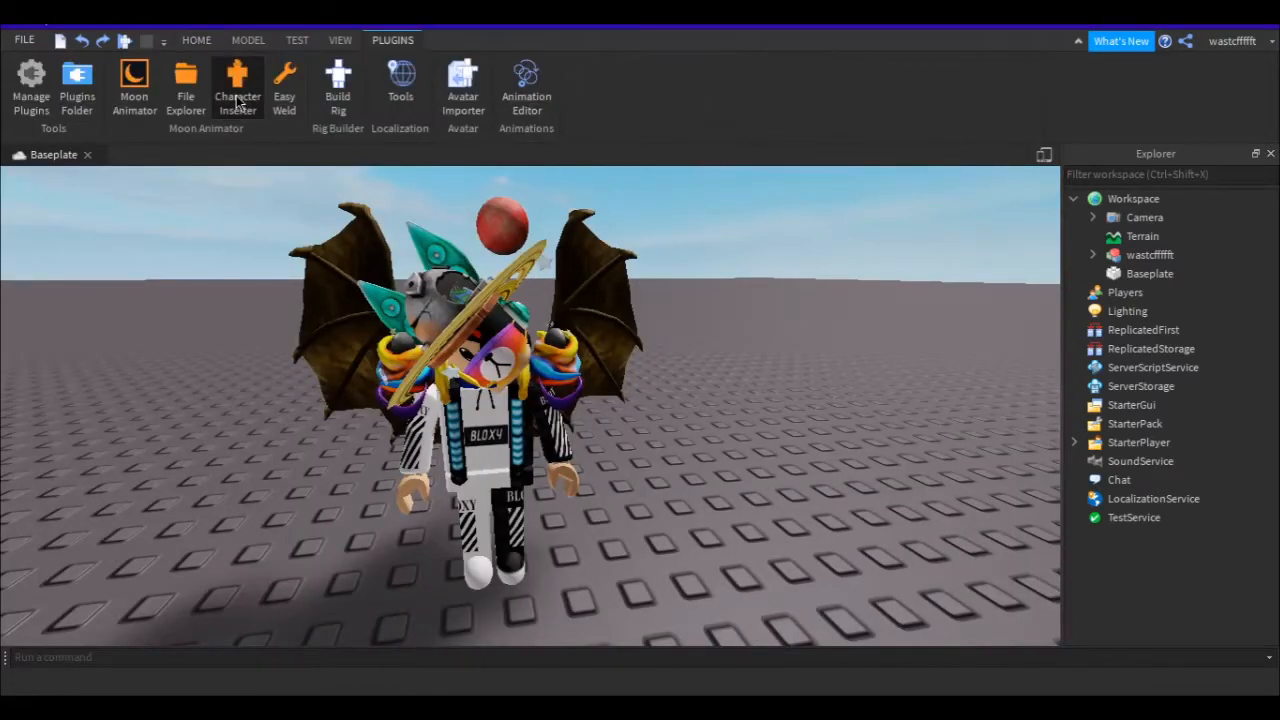
{"action": "left_click", "coordinate": [238, 103]}
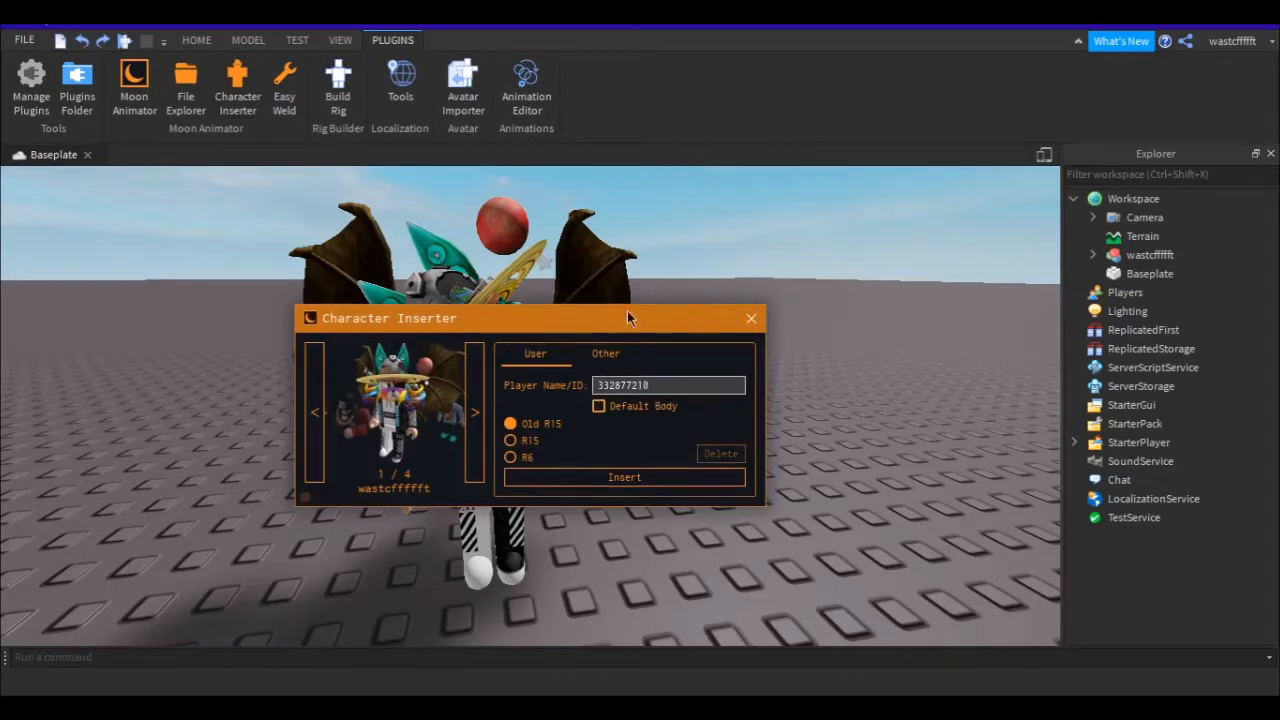
{"action": "left_click_drag", "start_coordinate": [679, 310], "coordinate": [717, 260]}
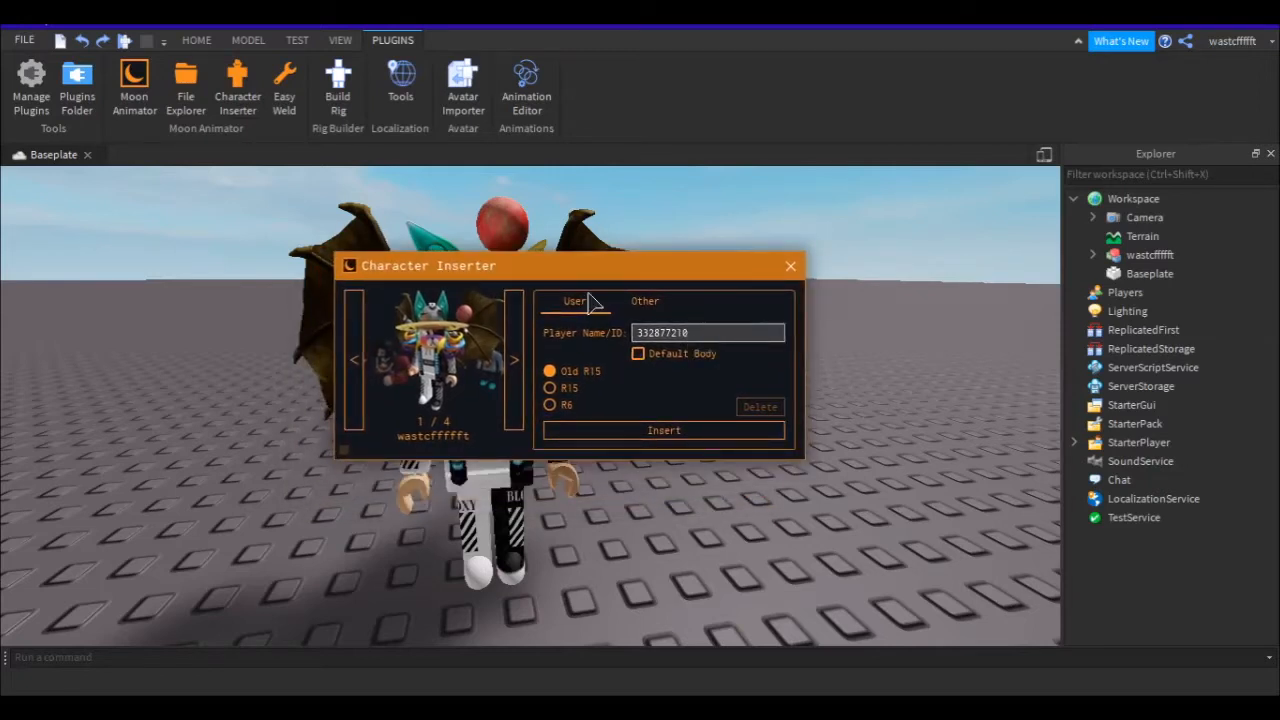
{"action": "left_click", "coordinate": [214, 41]}
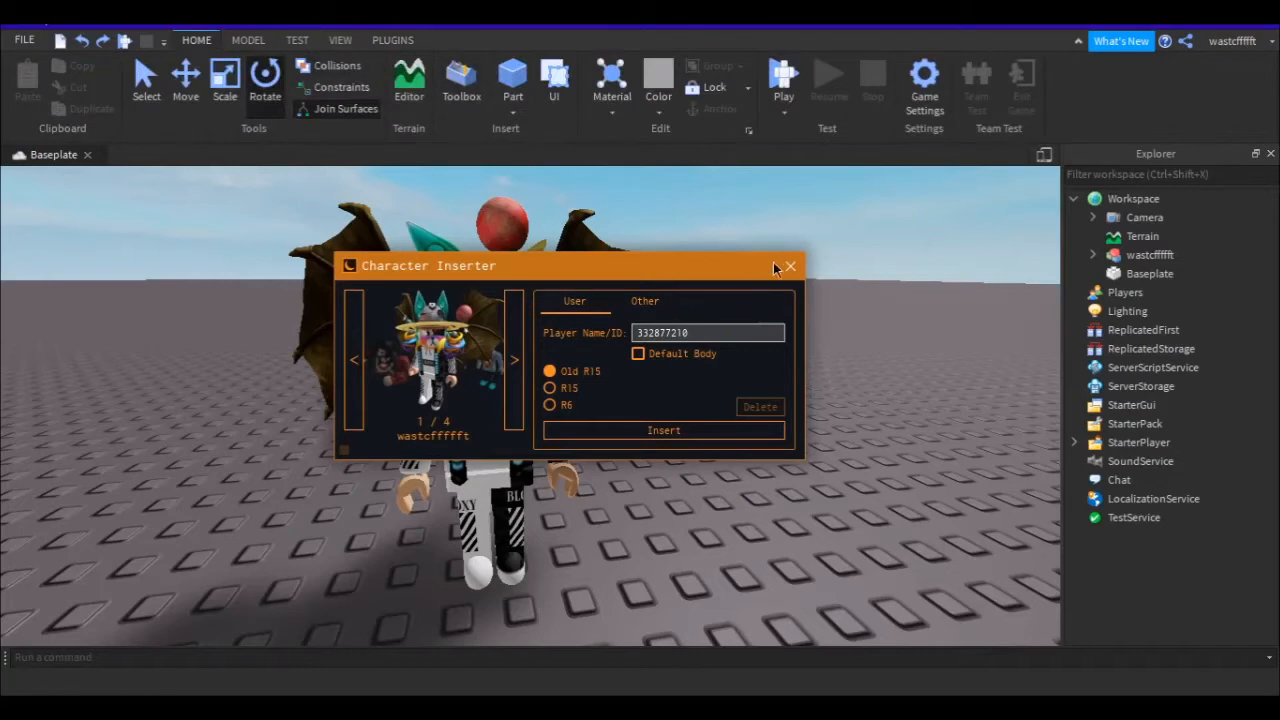
{"action": "left_click_drag", "start_coordinate": [751, 263], "coordinate": [722, 218]}
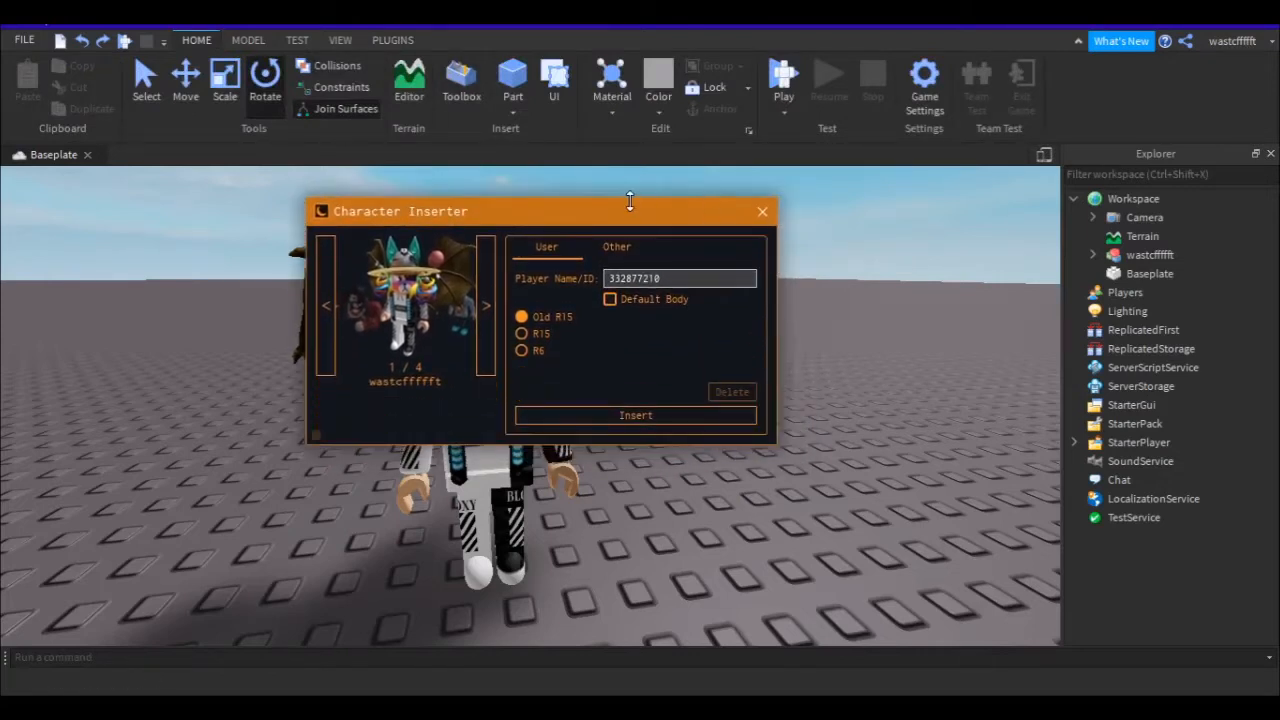
{"action": "left_click_drag", "start_coordinate": [630, 222], "coordinate": [619, 273]}
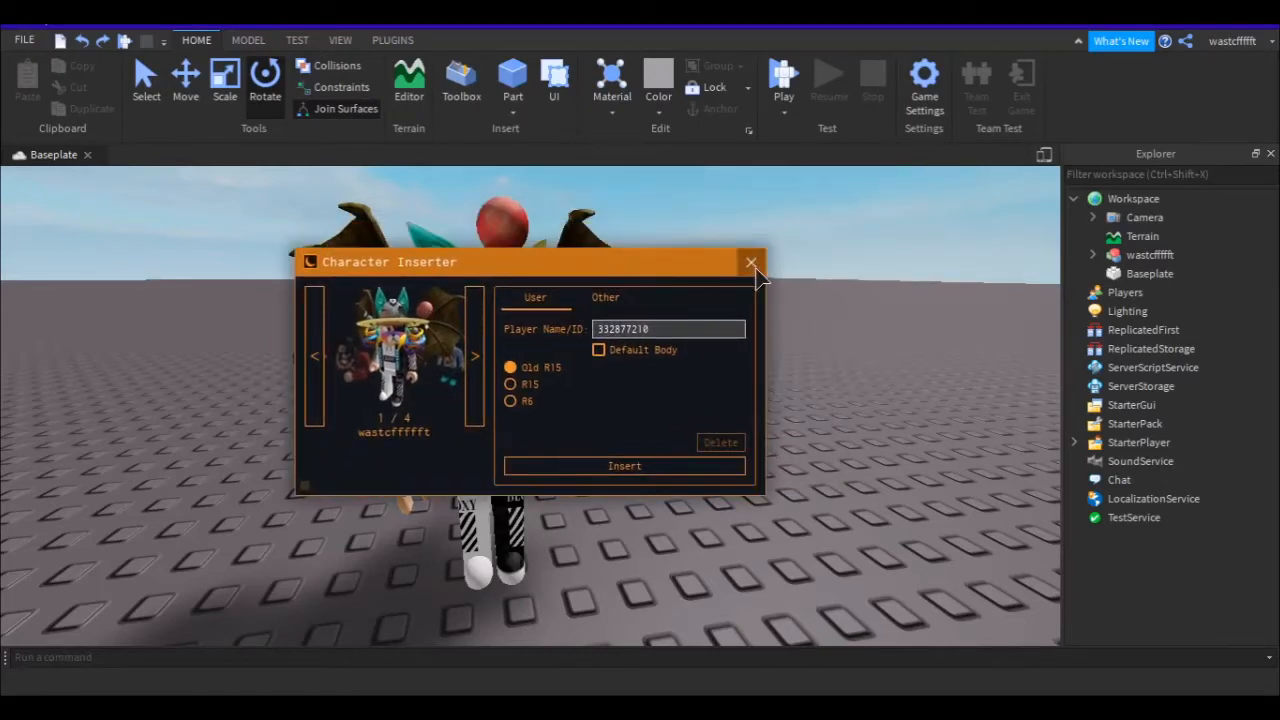
{"action": "left_click", "coordinate": [756, 268]}
{"action": "right_click_drag", "start_coordinate": [735, 331], "coordinate": [733, 338]}
{"action": "scroll", "coordinate": [735, 338], "scroll_direction": "down", "scroll_amount": 3}
{"action": "scroll", "coordinate": [735, 338], "scroll_direction": "down", "scroll_amount": 1}
{"action": "scroll", "coordinate": [735, 338], "scroll_direction": "up", "scroll_amount": 3}
{"action": "key", "text": "q"}
{"action": "key", "text": "e"}
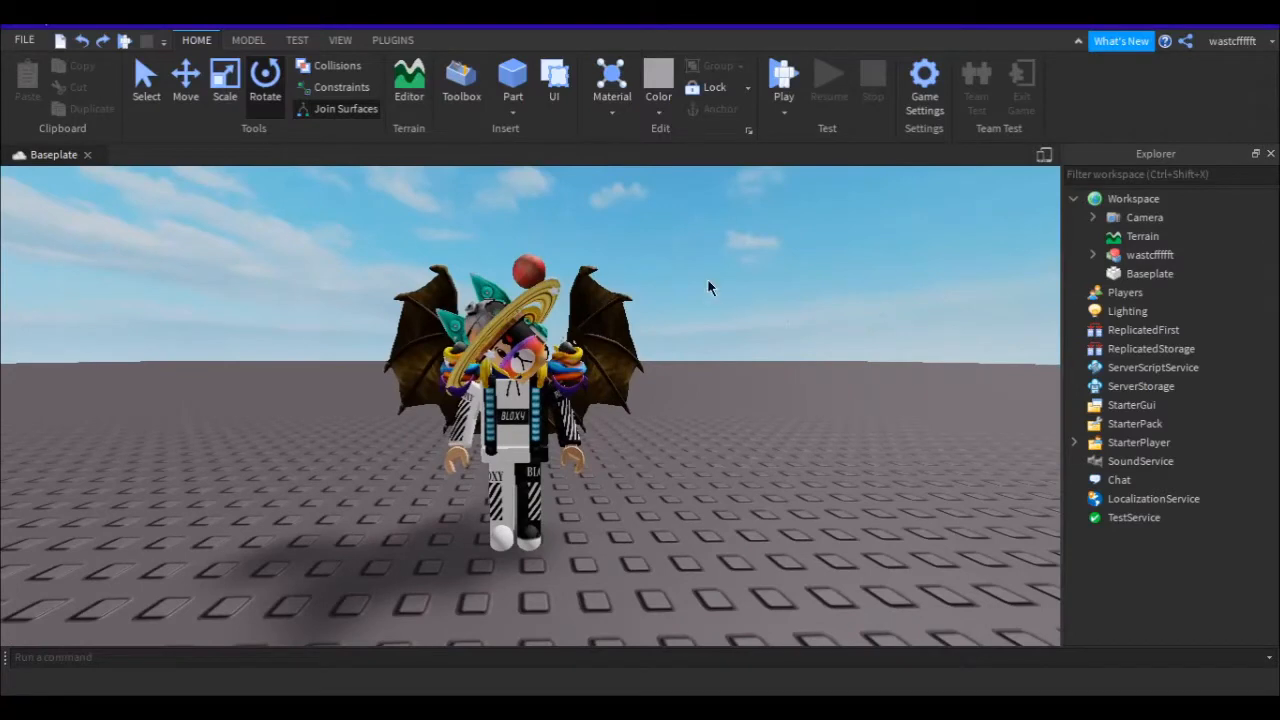
{"action": "left_click", "coordinate": [458, 92]}
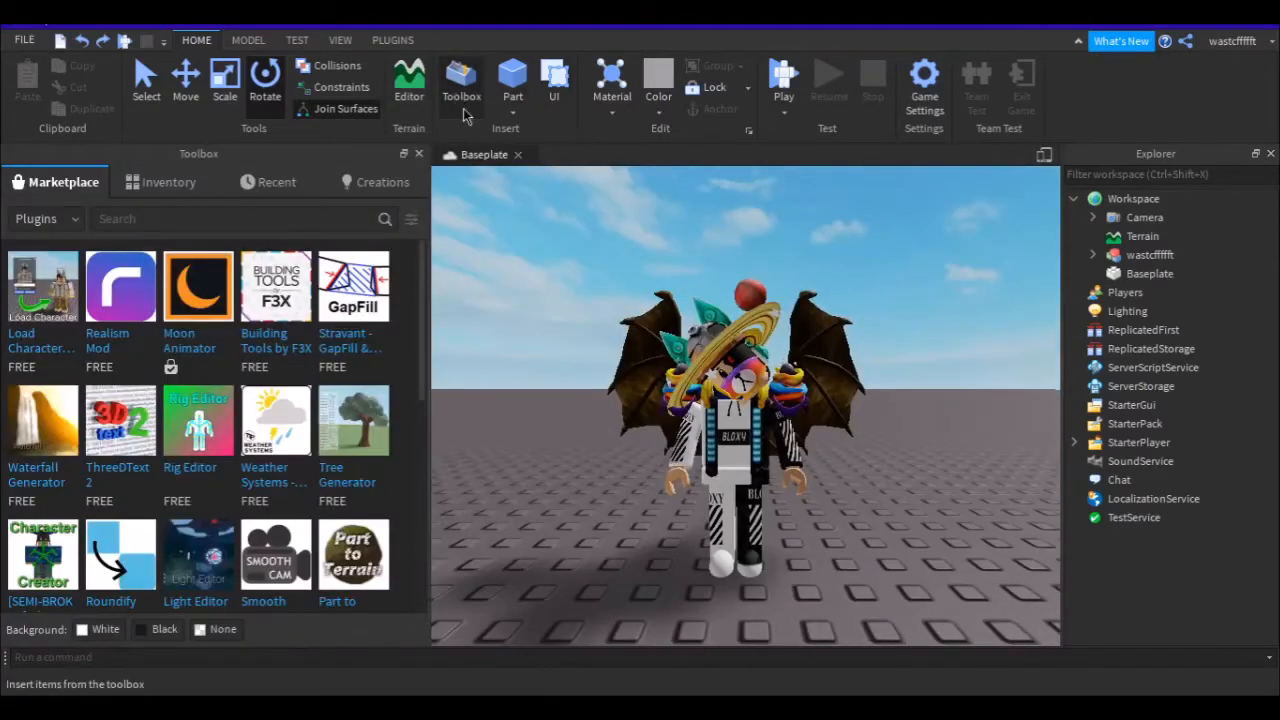
{"action": "left_click", "coordinate": [458, 92]}
{"action": "scroll", "coordinate": [574, 288], "scroll_direction": "up", "scroll_amount": 5}
{"action": "scroll", "coordinate": [576, 292], "scroll_direction": "down", "scroll_amount": 8}
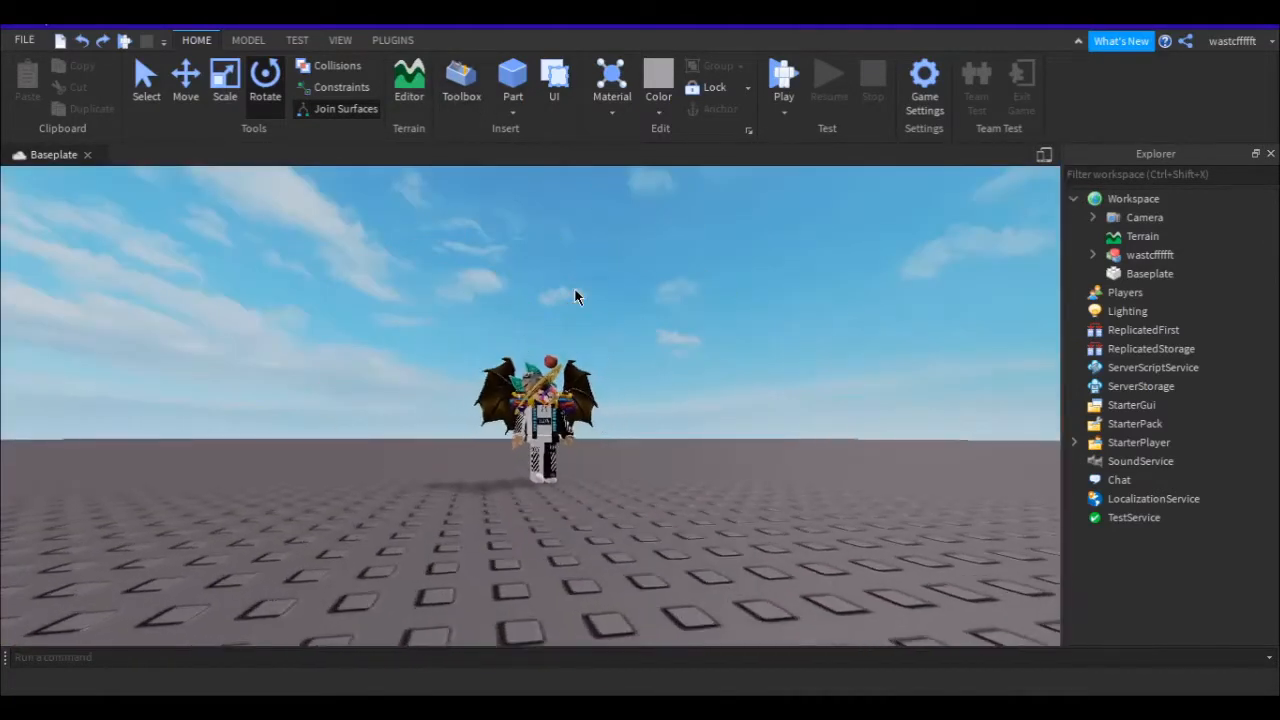
{"action": "scroll", "coordinate": [576, 294], "scroll_direction": "up", "scroll_amount": 5}
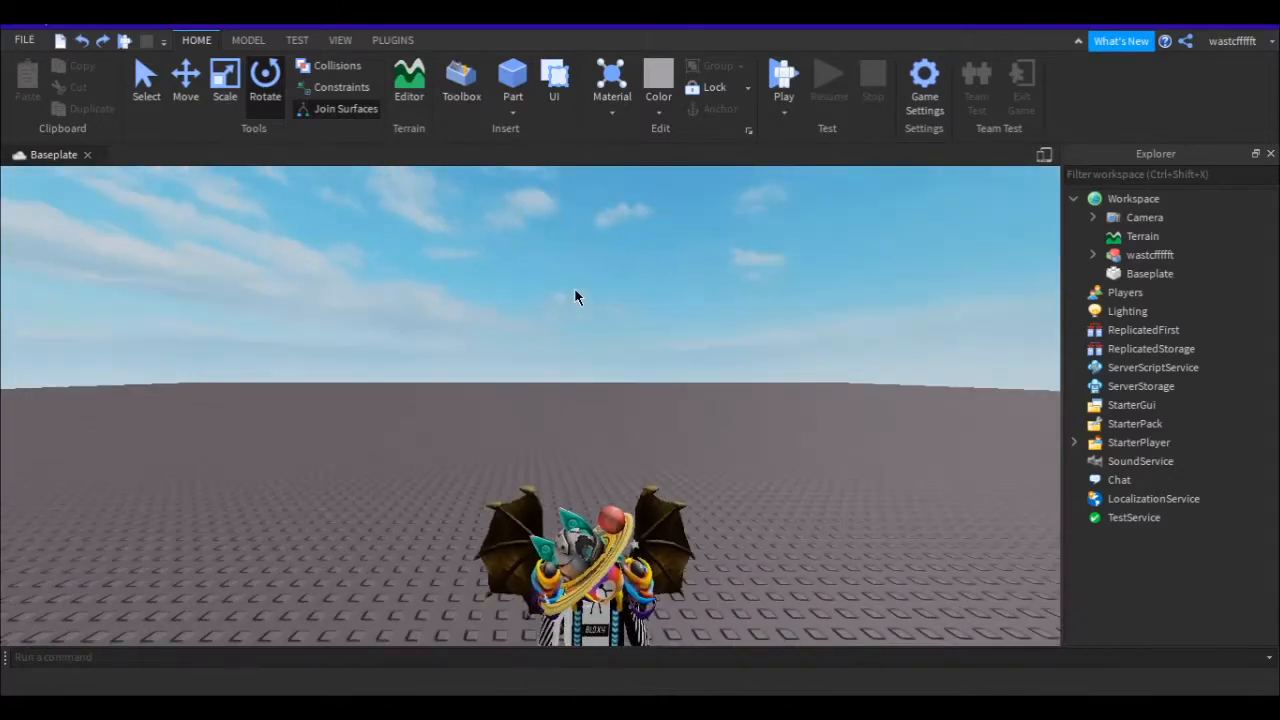
{"action": "scroll", "coordinate": [575, 296], "scroll_direction": "down", "scroll_amount": 3}
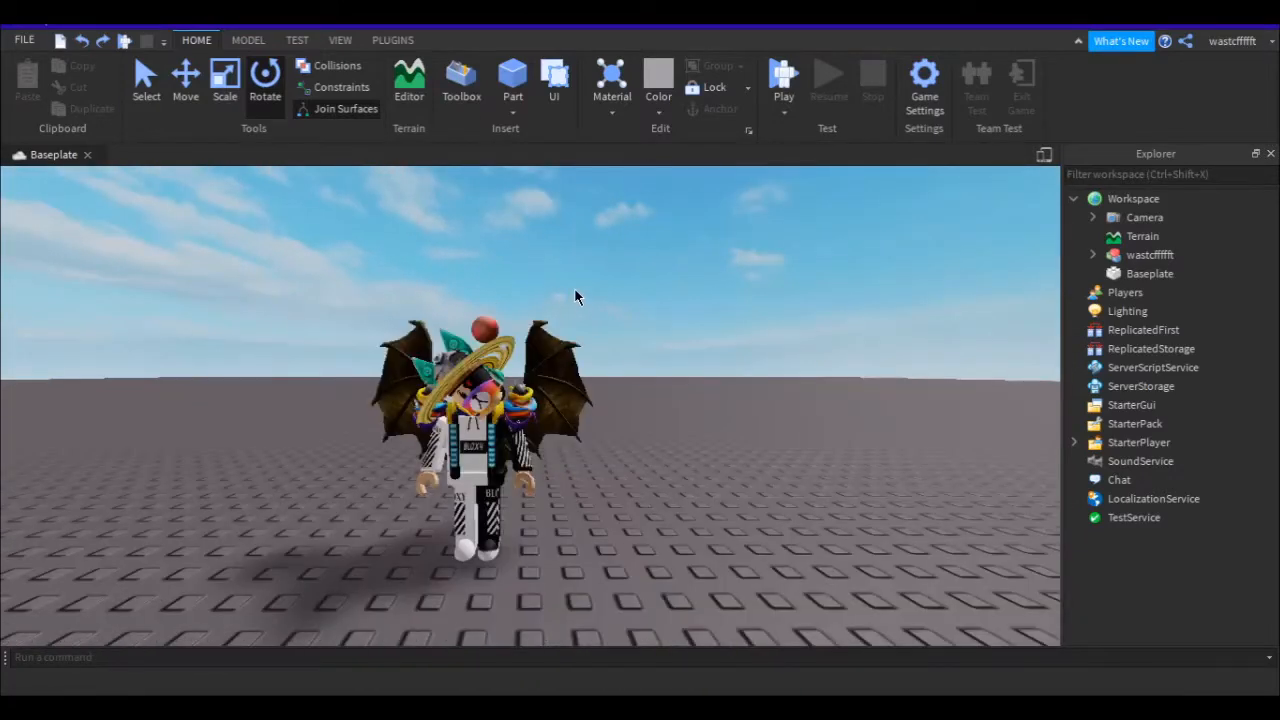
Export the character model from Workspace to the Desktop as an OBJ file named "WAStcfffftwt vyhfdyhg4".
{"action": "left_click", "coordinate": [1135, 256]}
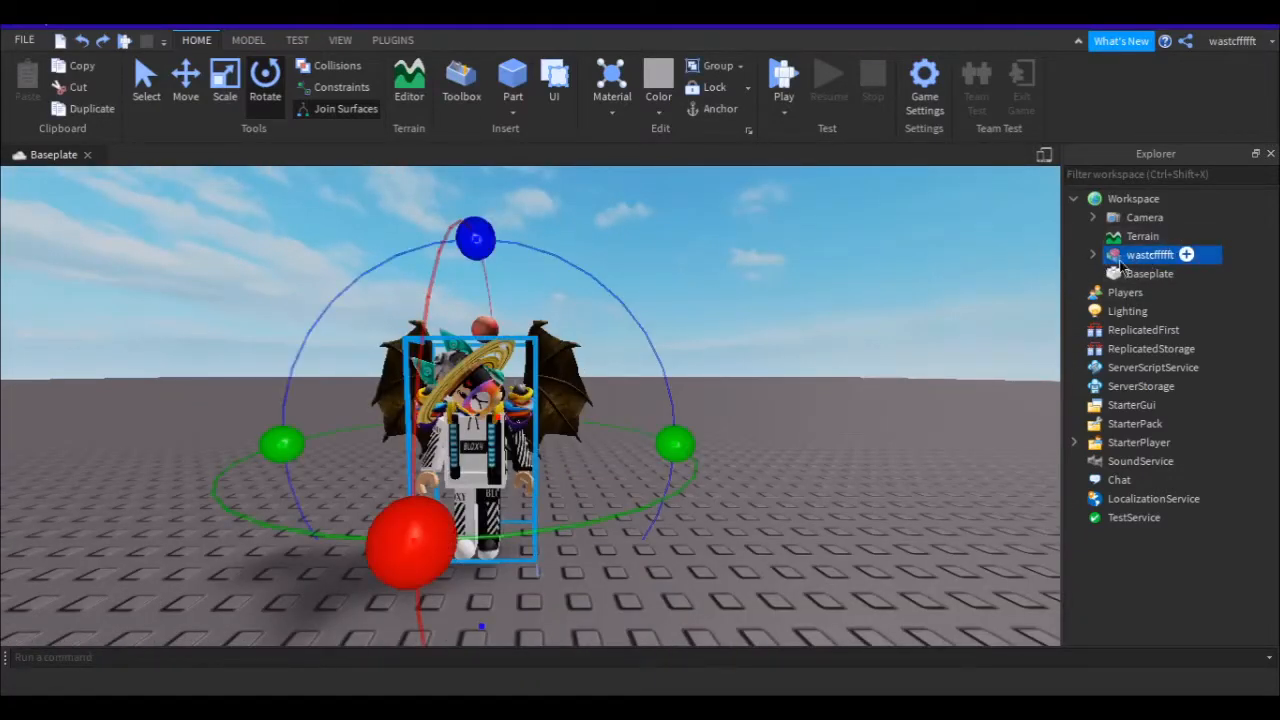
{"action": "right_click", "coordinate": [1166, 258]}
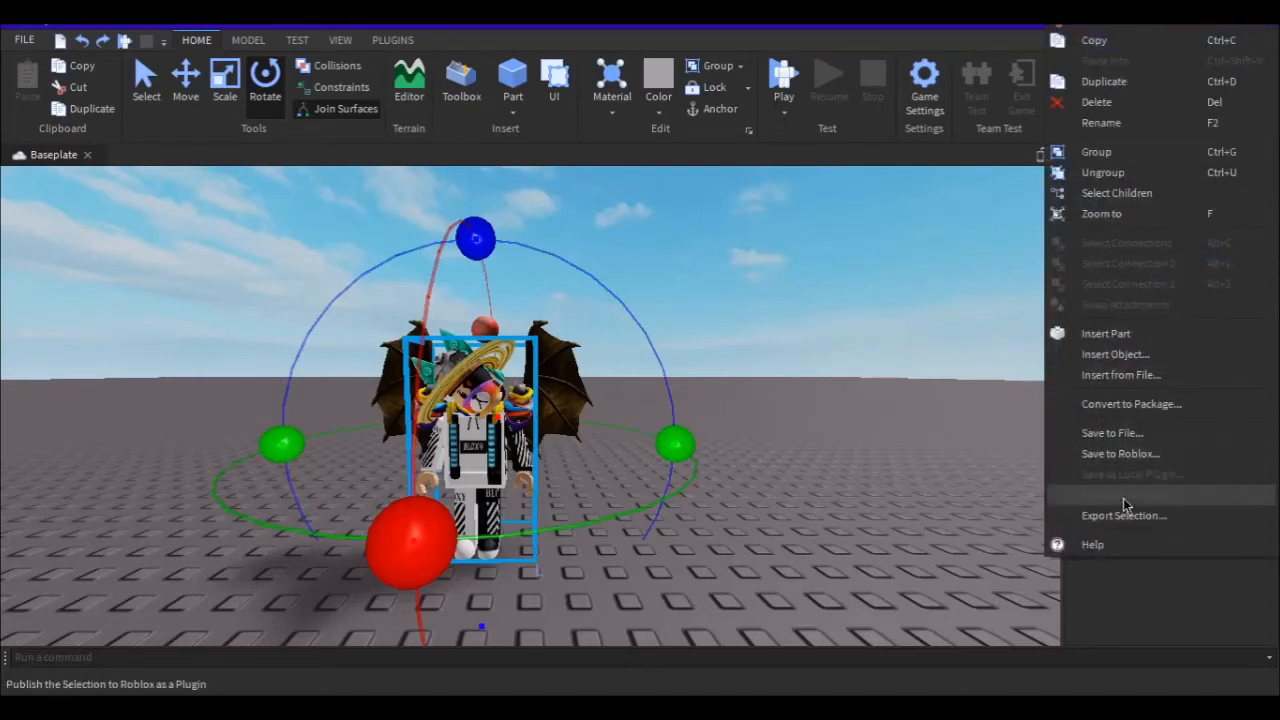
{"action": "left_click", "coordinate": [1143, 516]}
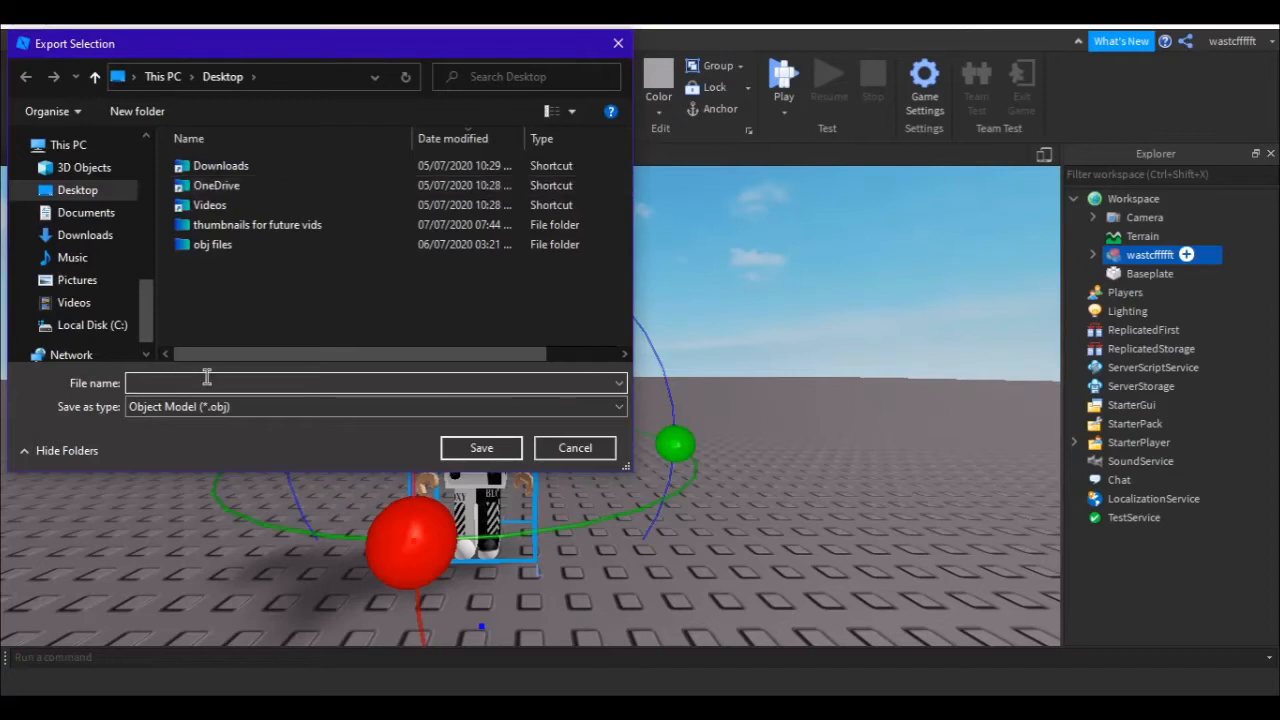
{"action": "type", "text": "WAStcffffftwt vyhfdyhg4"}
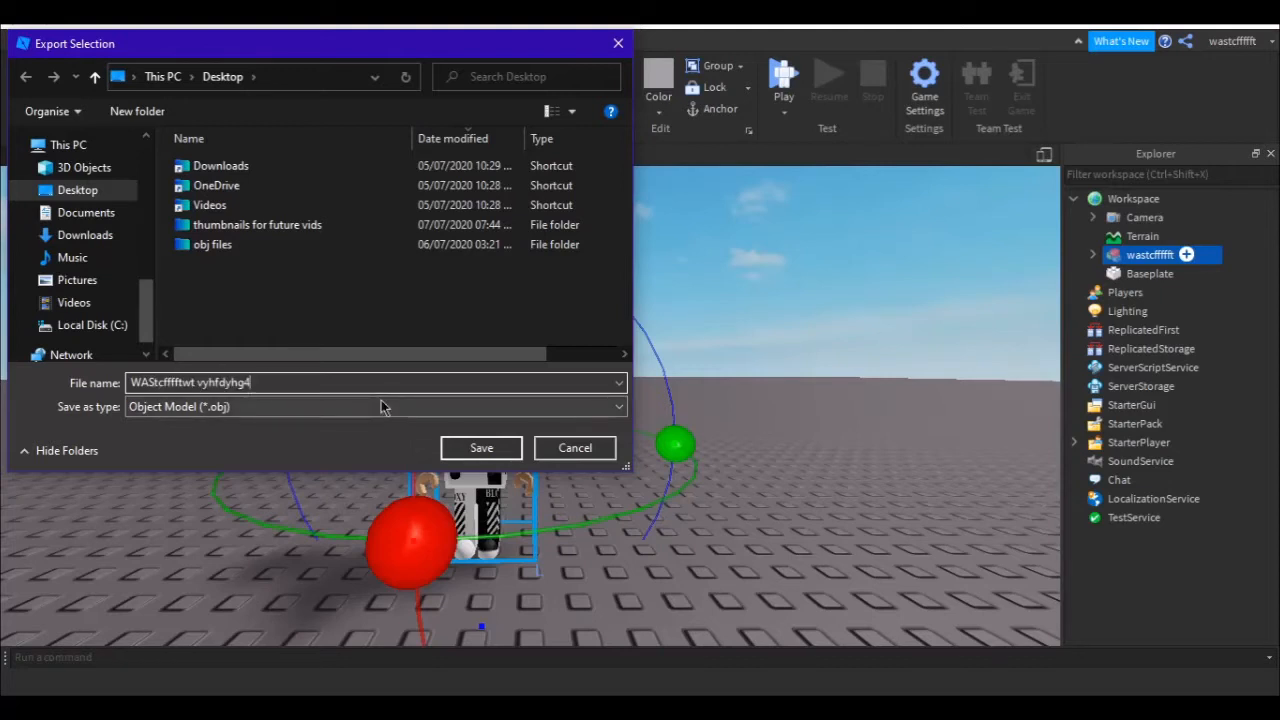
{"action": "left_click", "coordinate": [540, 452]}
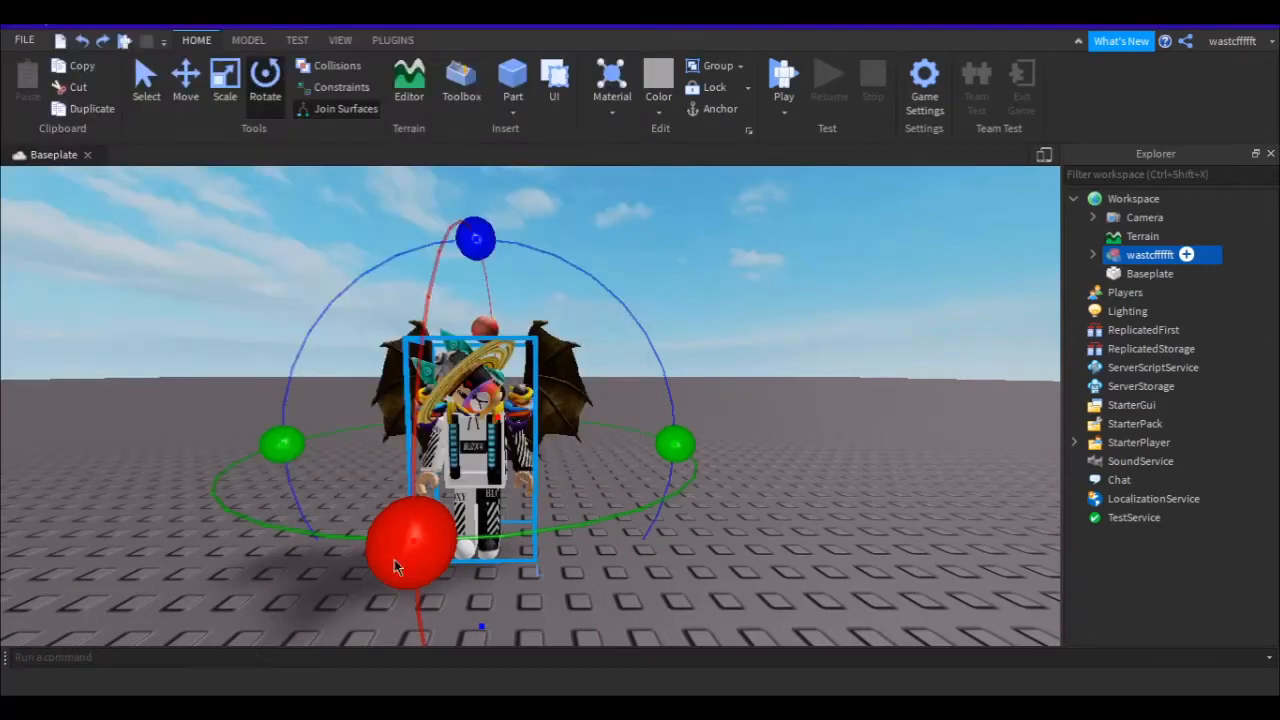
Deselect the character model and look it over in the viewport.
{"action": "left_click", "coordinate": [883, 497]}
{"action": "right_click_drag", "start_coordinate": [883, 497], "coordinate": [883, 497]}
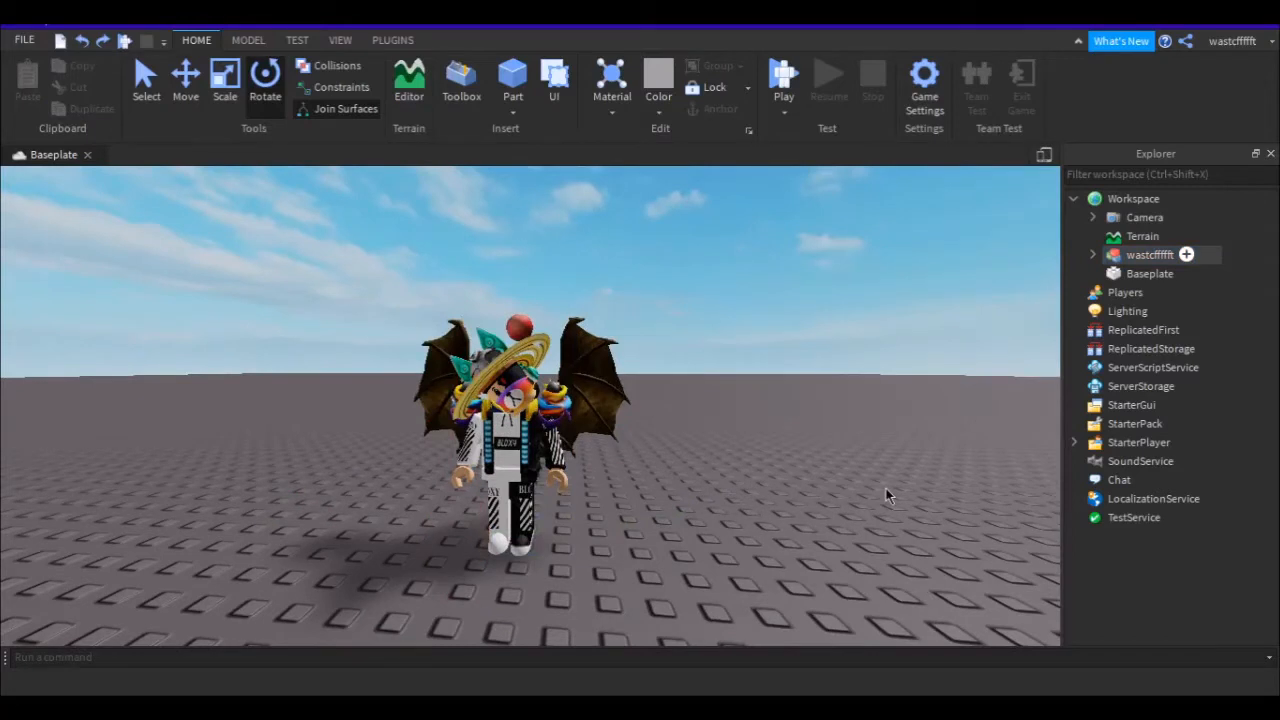
{"action": "right_click_drag", "start_coordinate": [886, 495], "coordinate": [799, 538]}
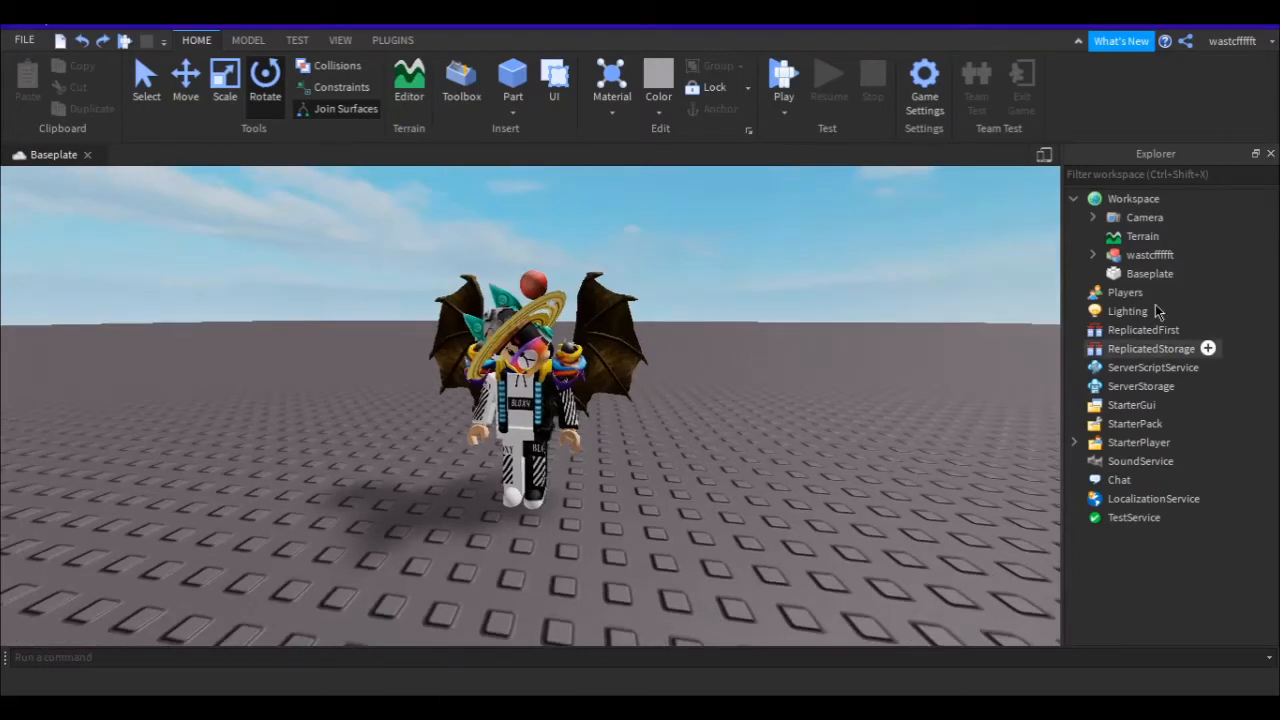
{"action": "right_click", "coordinate": [1138, 249]}
{"action": "left_click", "coordinate": [878, 261]}
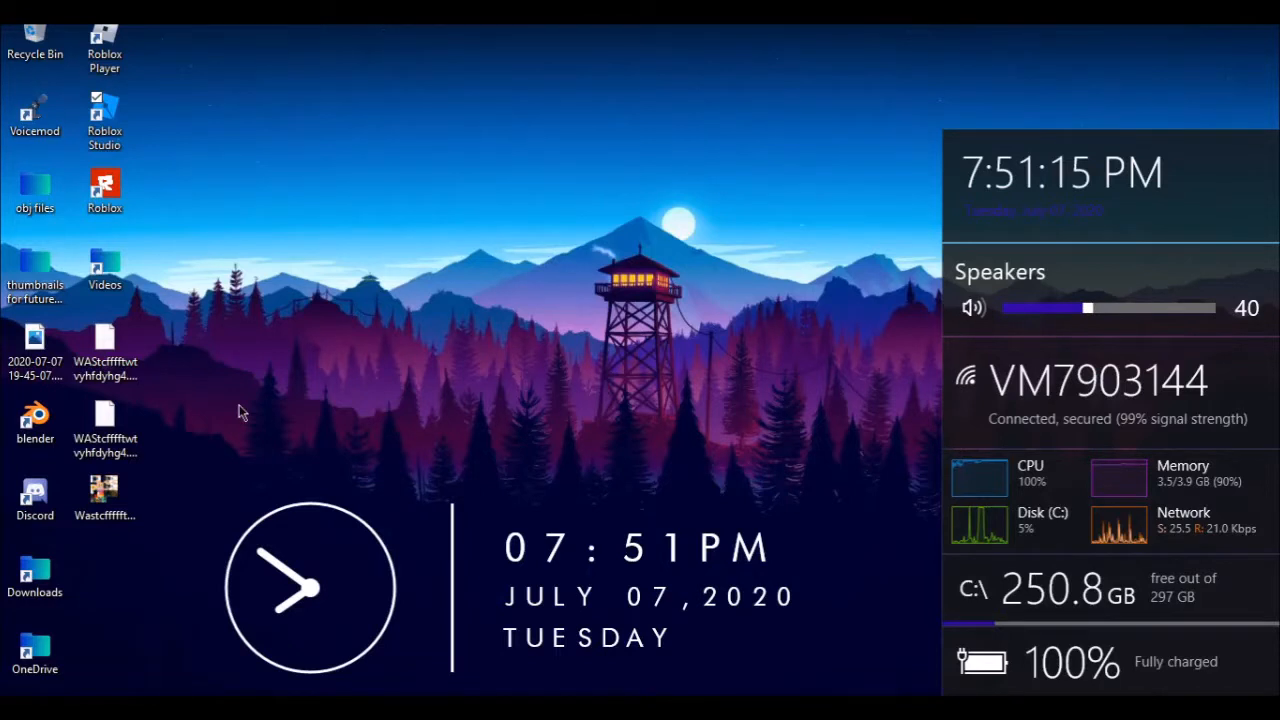
Switch to the Windows desktop and check the types of the exported OBJ, MTL and PNG texture files.
{"action": "left_click_drag", "start_coordinate": [224, 320], "coordinate": [72, 526]}
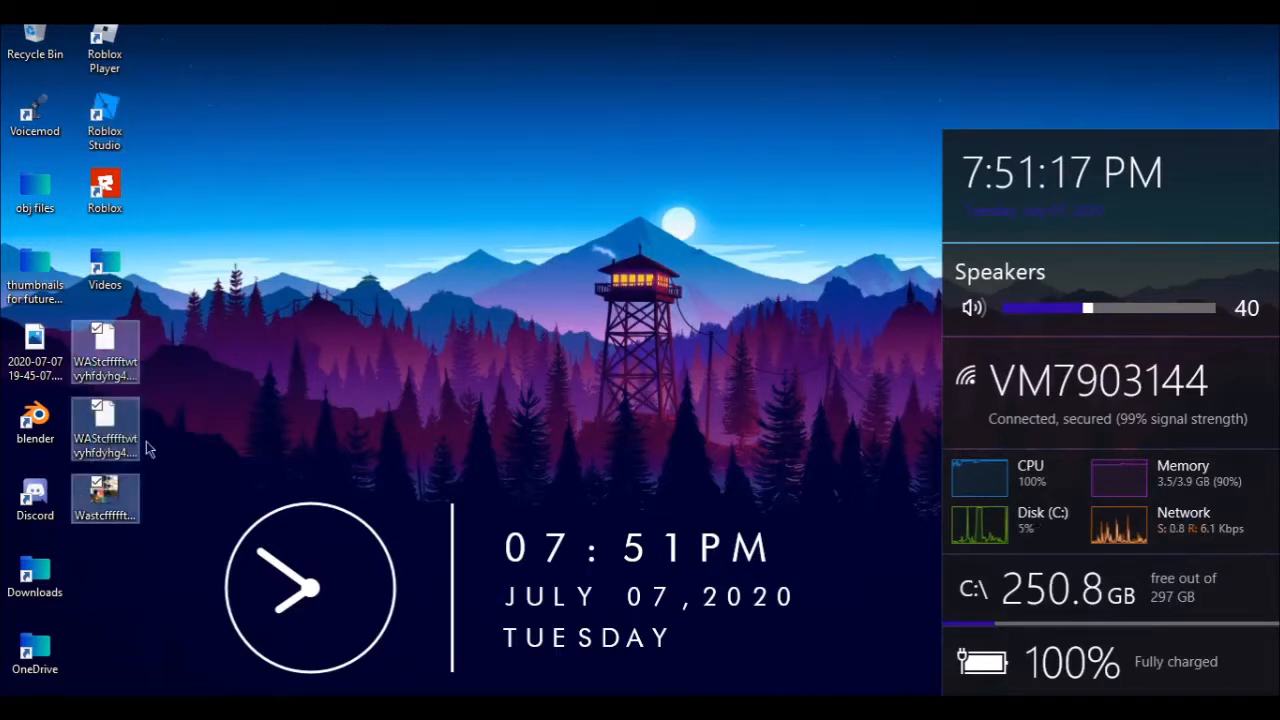
{"action": "left_click", "coordinate": [235, 386]}
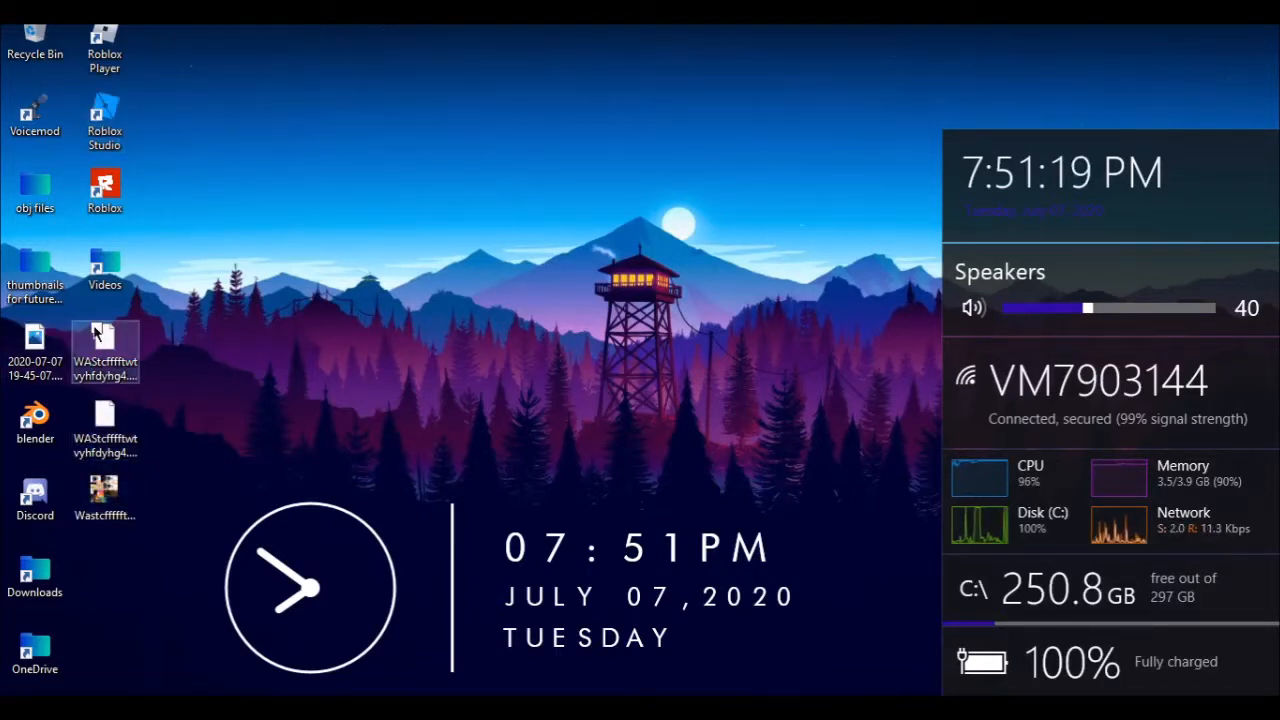
{"action": "left_click", "coordinate": [130, 336]}
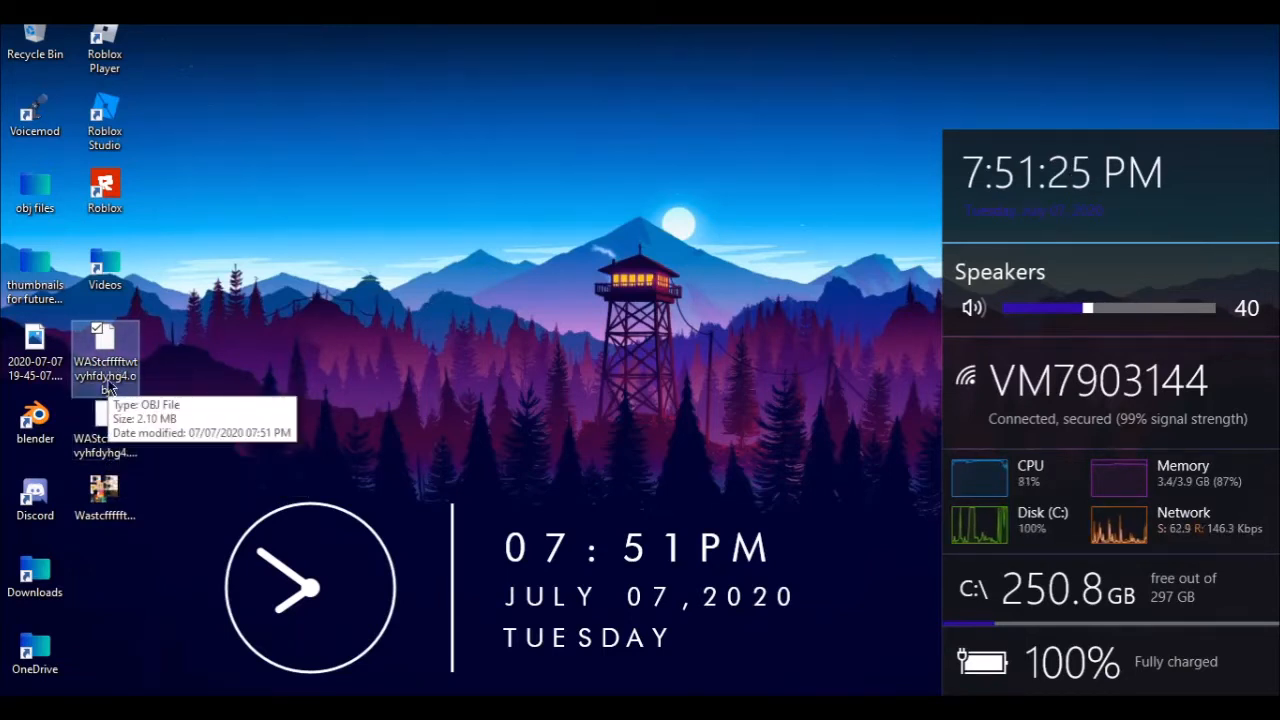
{"action": "left_click", "coordinate": [127, 456]}
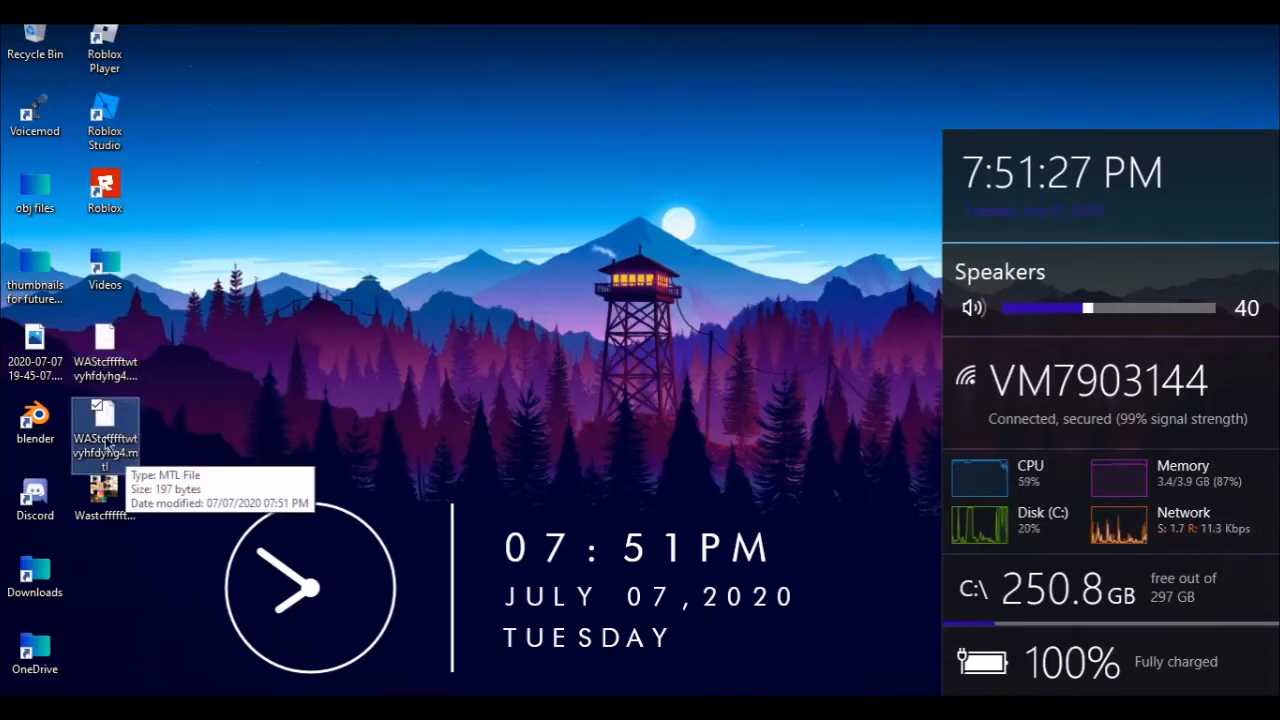
{"action": "left_click", "coordinate": [228, 449]}
{"action": "left_click", "coordinate": [104, 488]}
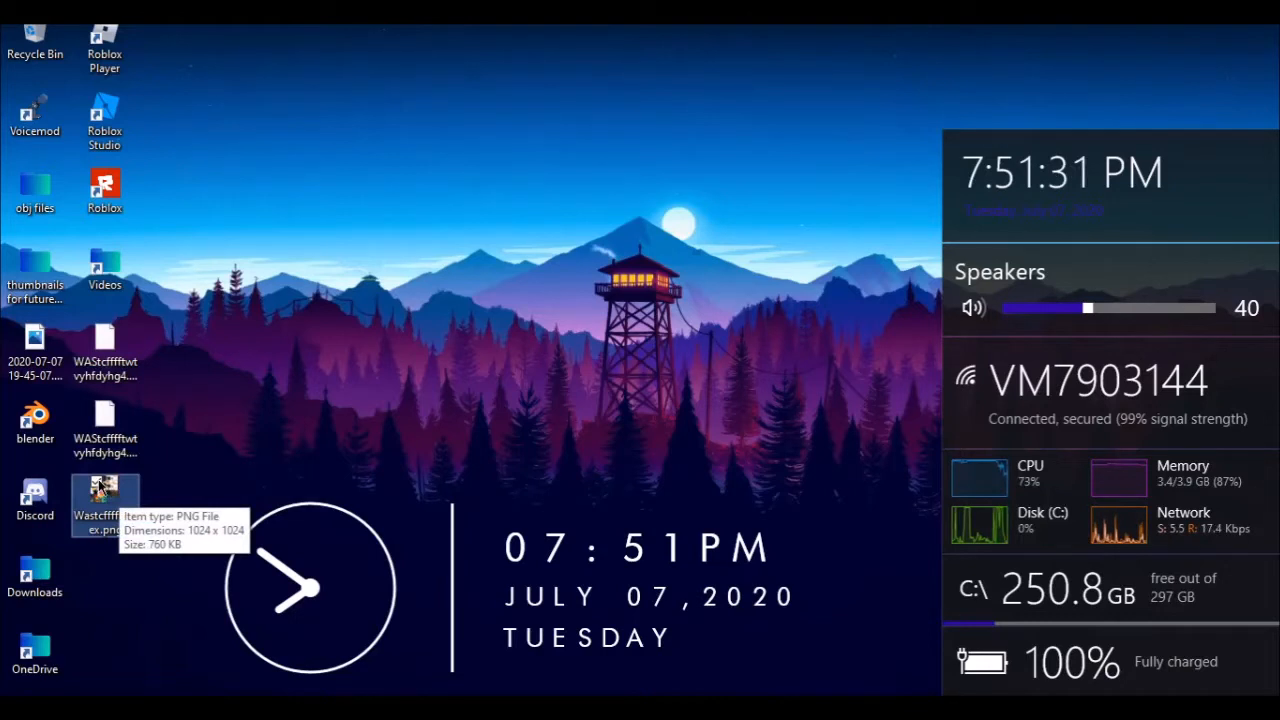
{"action": "left_click", "coordinate": [364, 455]}
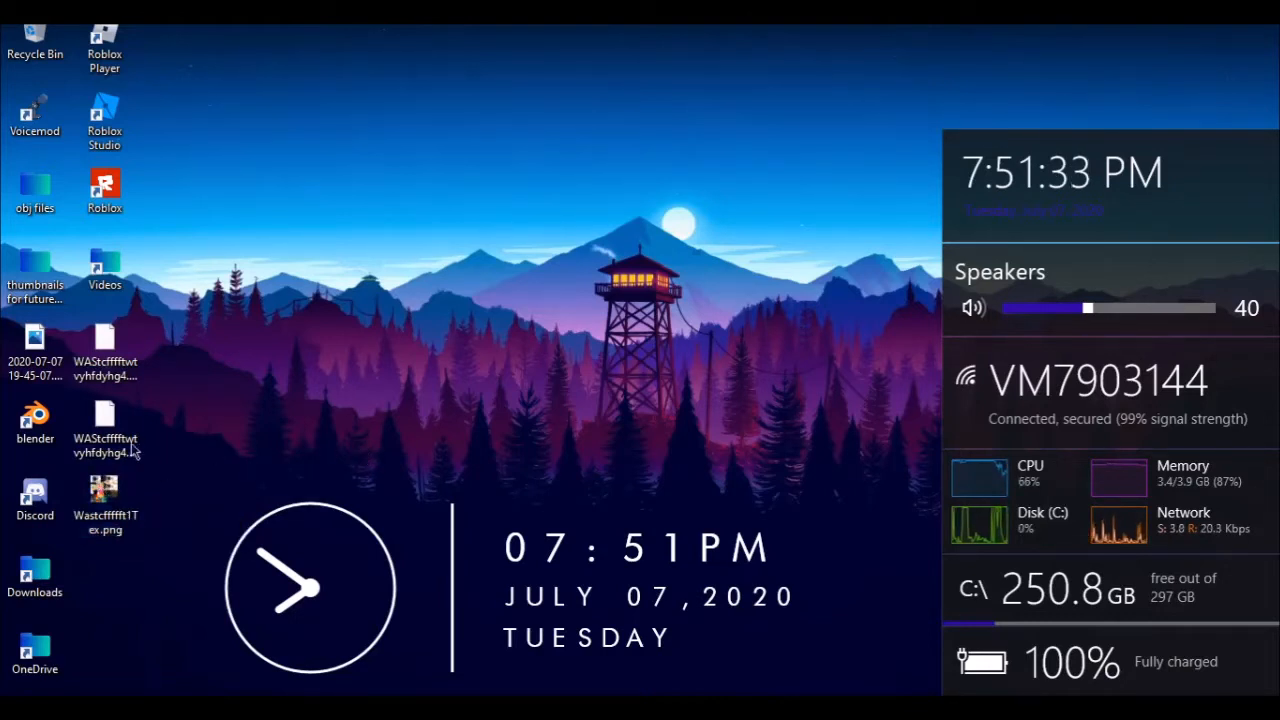
{"action": "left_click_drag", "start_coordinate": [222, 534], "coordinate": [283, 380]}
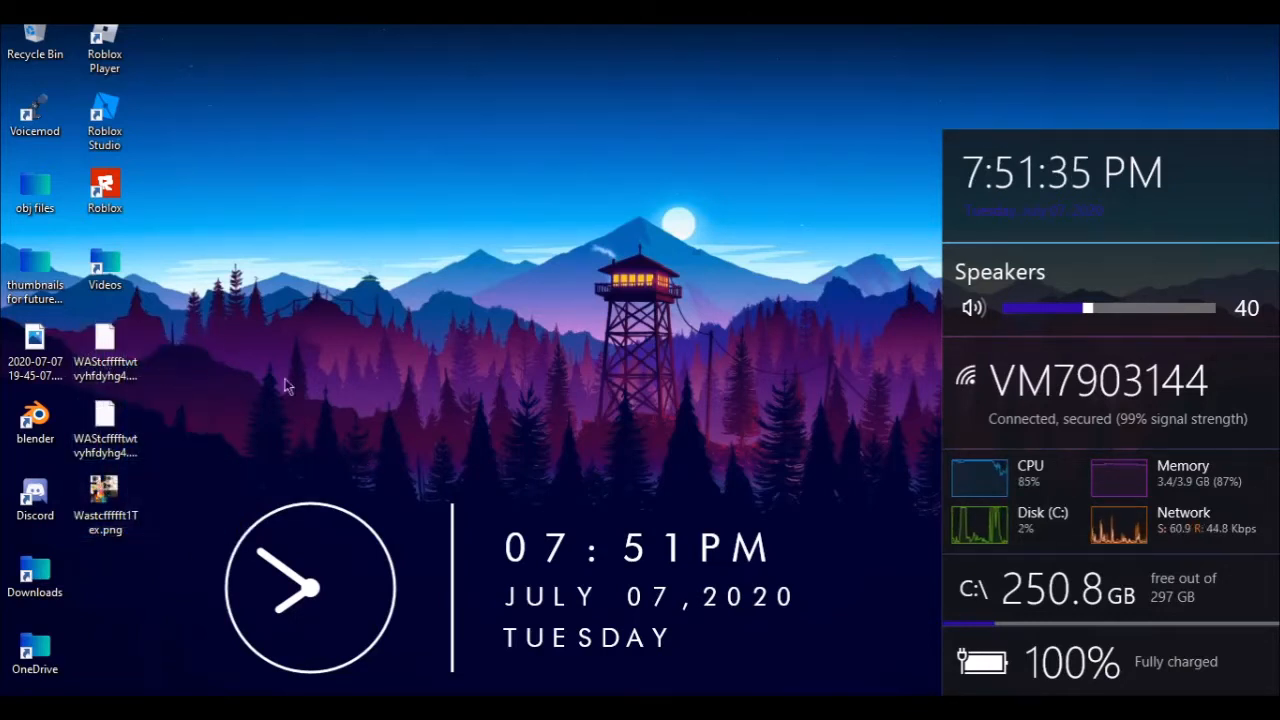
{"action": "left_click_drag", "start_coordinate": [360, 387], "coordinate": [128, 368]}
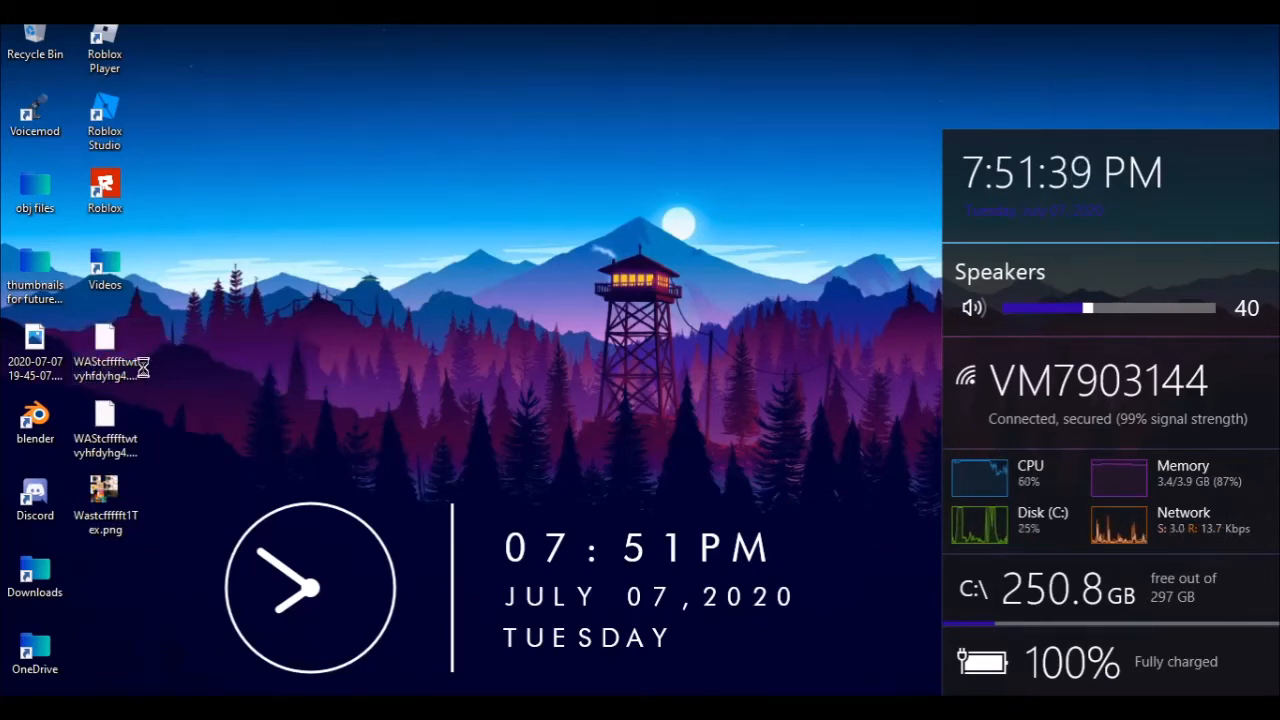
{"action": "right_click", "coordinate": [187, 334]}
{"action": "left_click", "coordinate": [615, 405]}
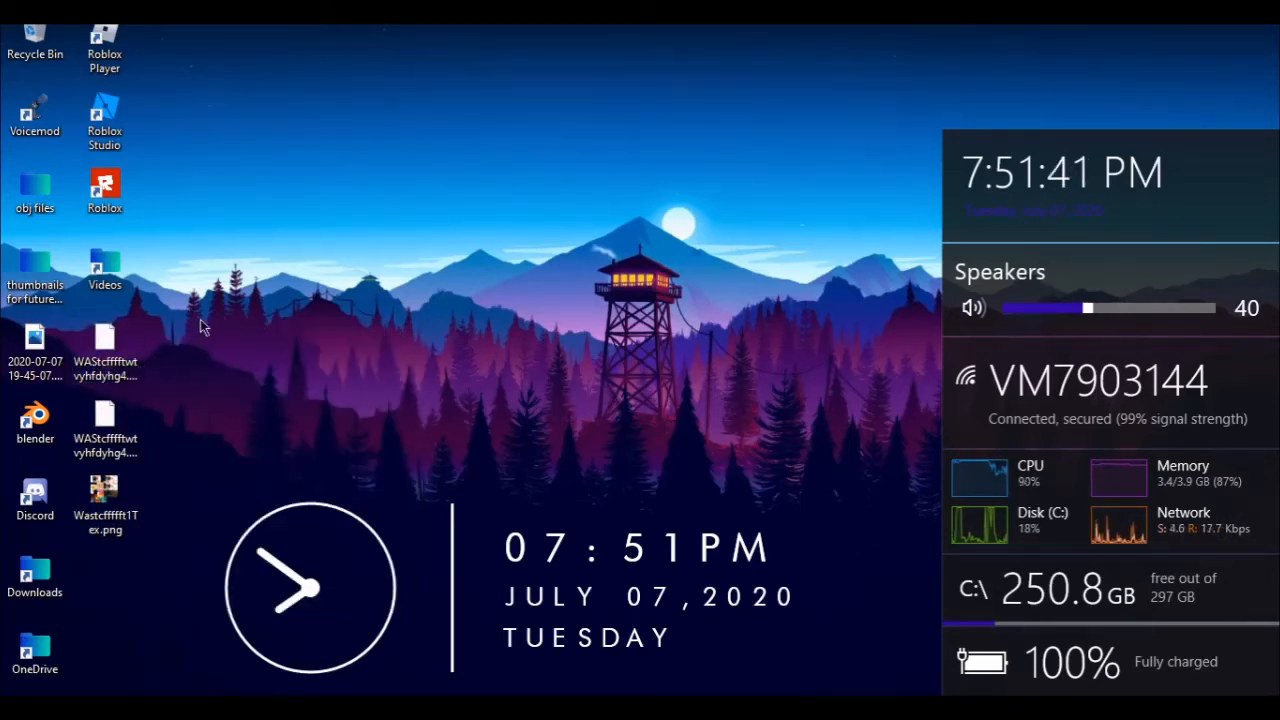
{"action": "left_click_drag", "start_coordinate": [193, 311], "coordinate": [112, 506]}
{"action": "left_click", "coordinate": [240, 449]}
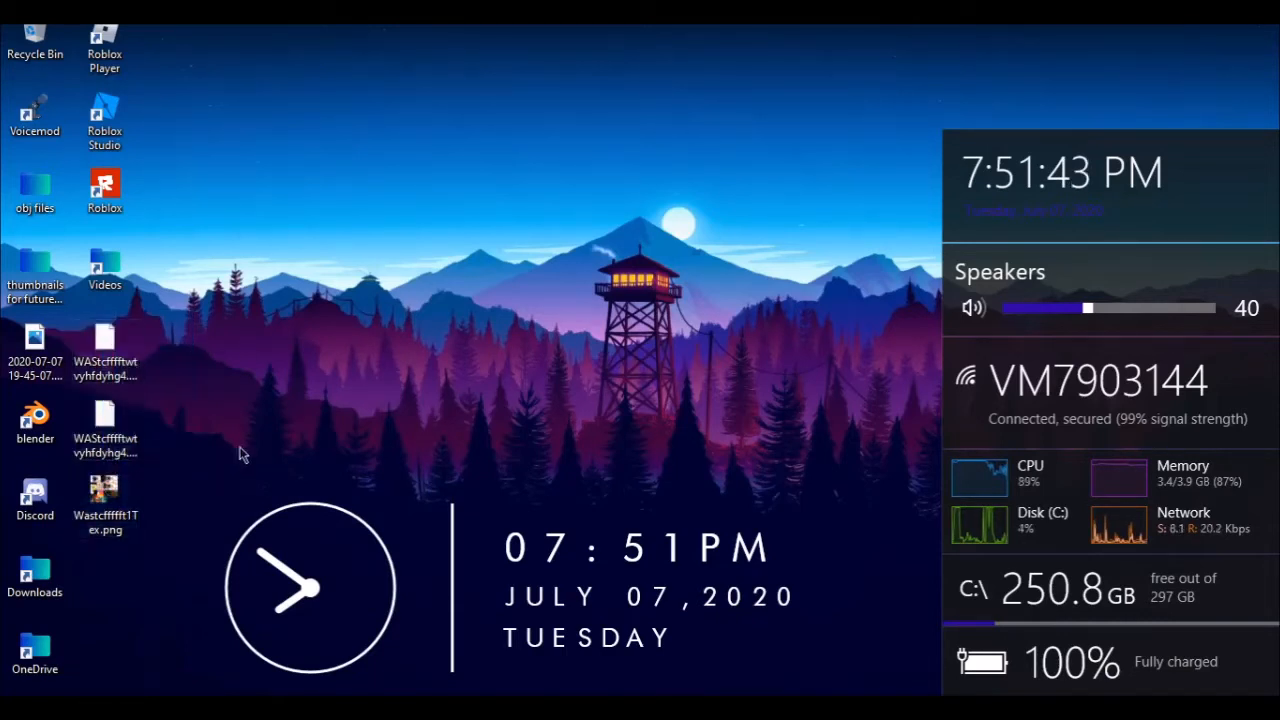
{"action": "left_click_drag", "start_coordinate": [326, 376], "coordinate": [110, 428]}
{"action": "left_click", "coordinate": [251, 354]}
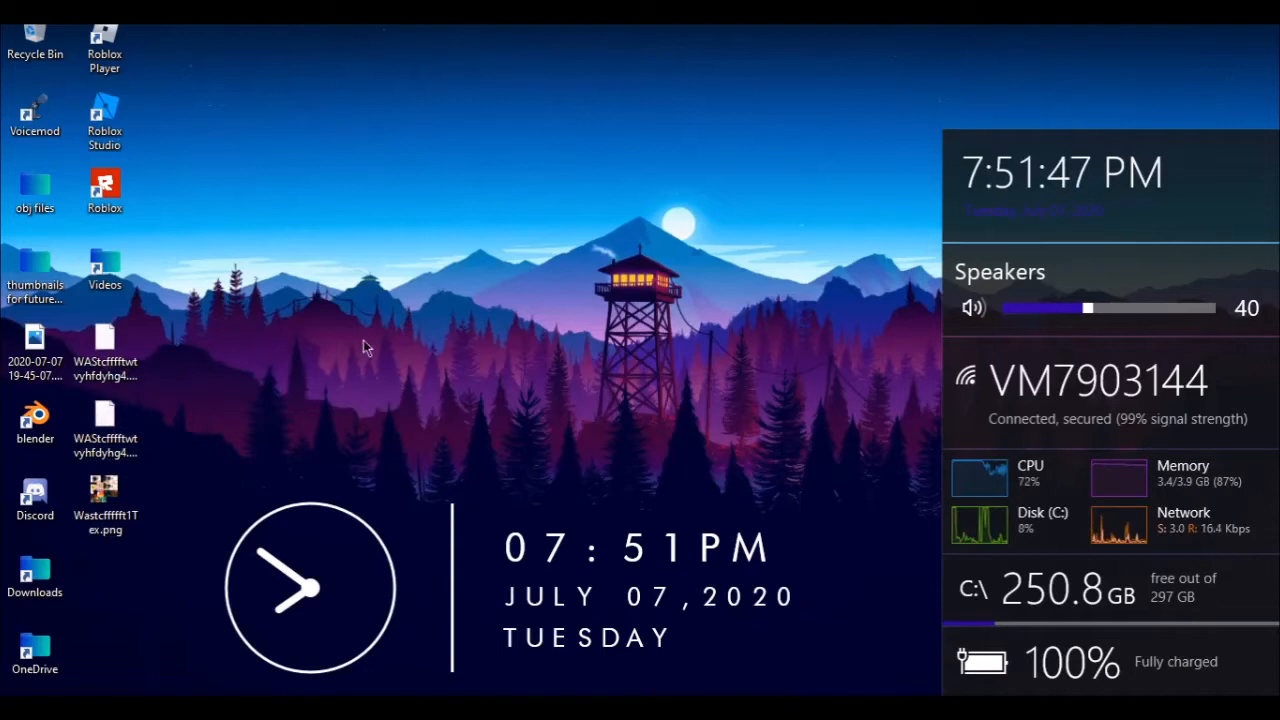
{"action": "left_click_drag", "start_coordinate": [362, 340], "coordinate": [182, 551]}
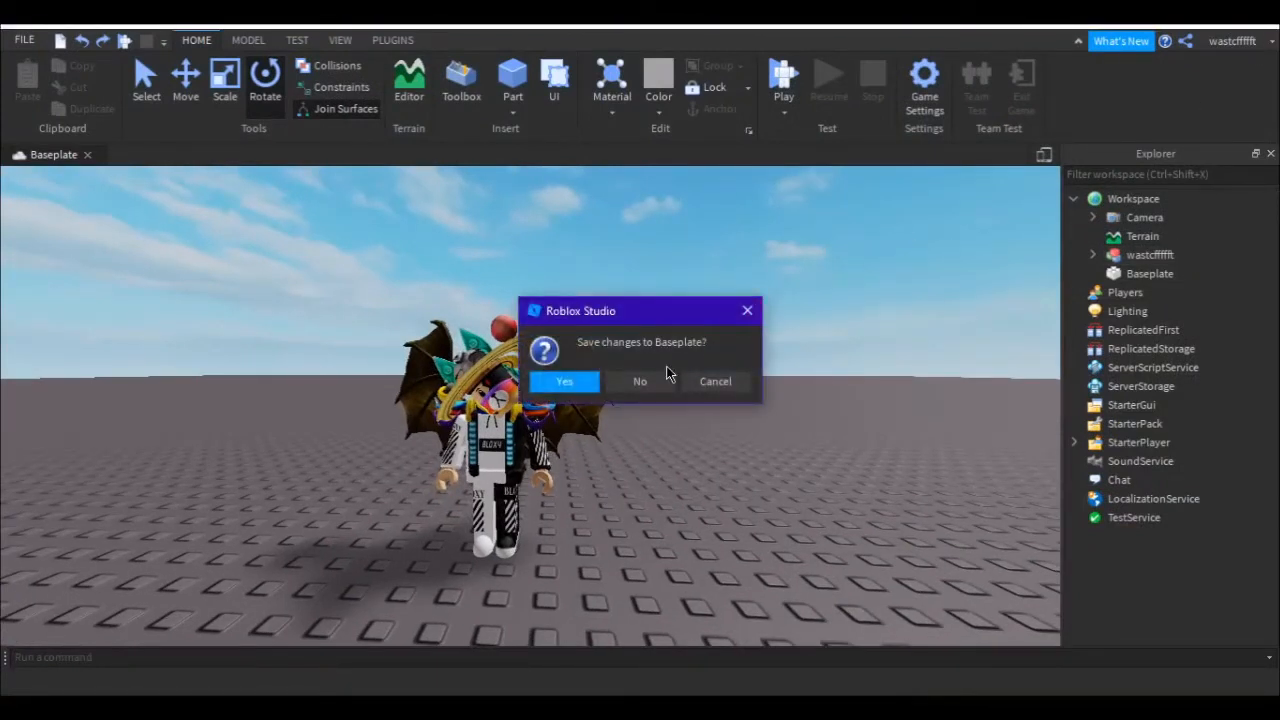
Close Roblox Studio without saving the changes to Baseplate and select the Blender shortcut on the desktop.
{"action": "left_click", "coordinate": [643, 382]}
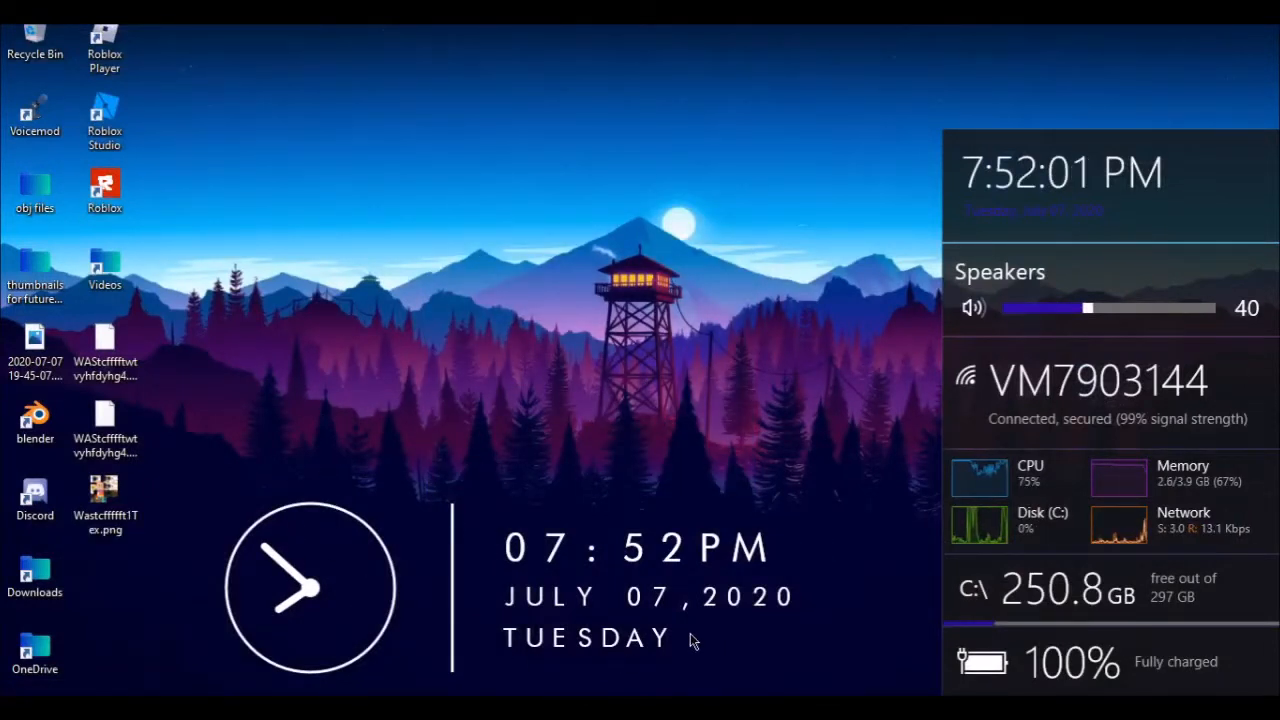
{"action": "left_click", "coordinate": [55, 430]}
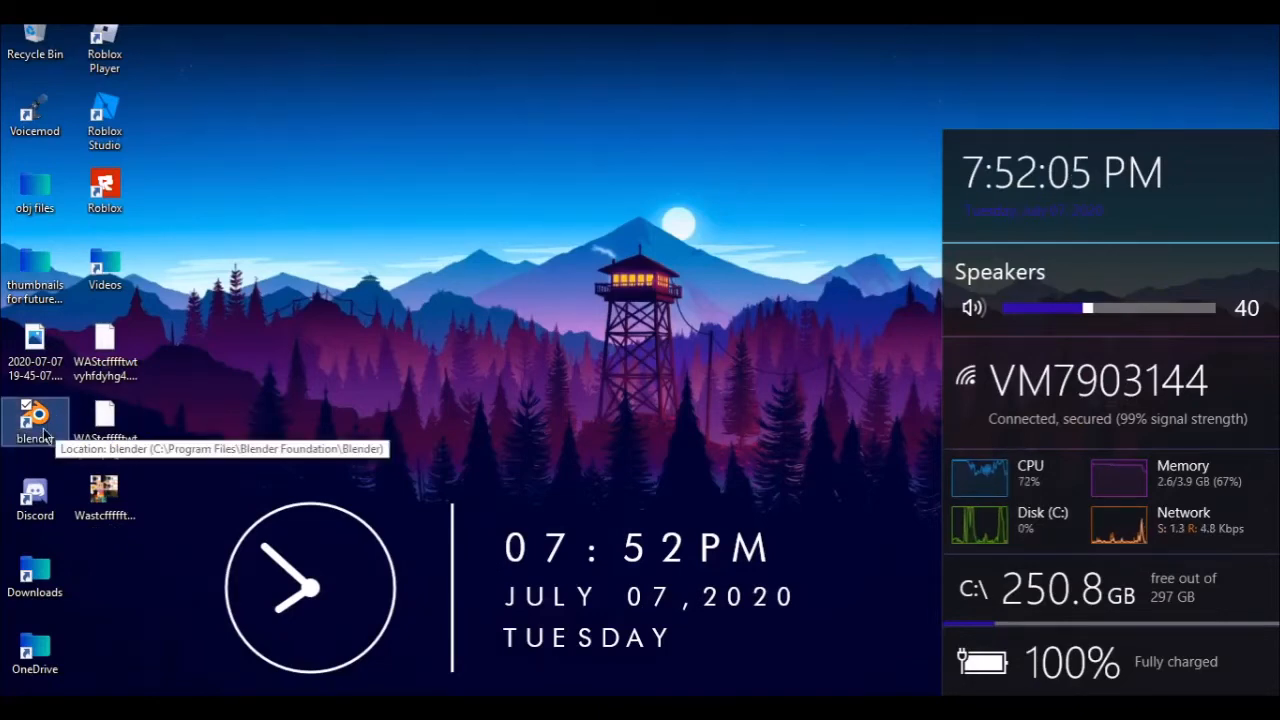
Switch to Chrome, search Google for "blender" in a new tab, and open the blender.org homepage.
{"action": "left_click", "coordinate": [447, 530]}
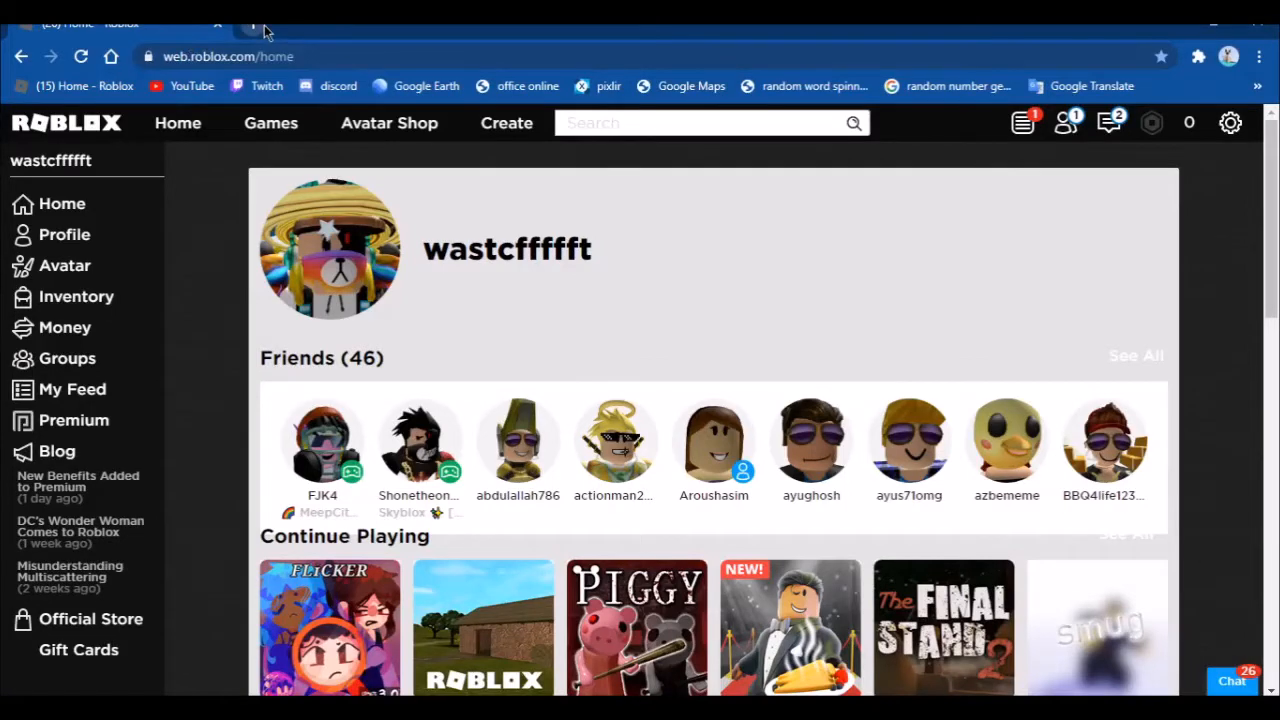
{"action": "left_click", "coordinate": [265, 30]}
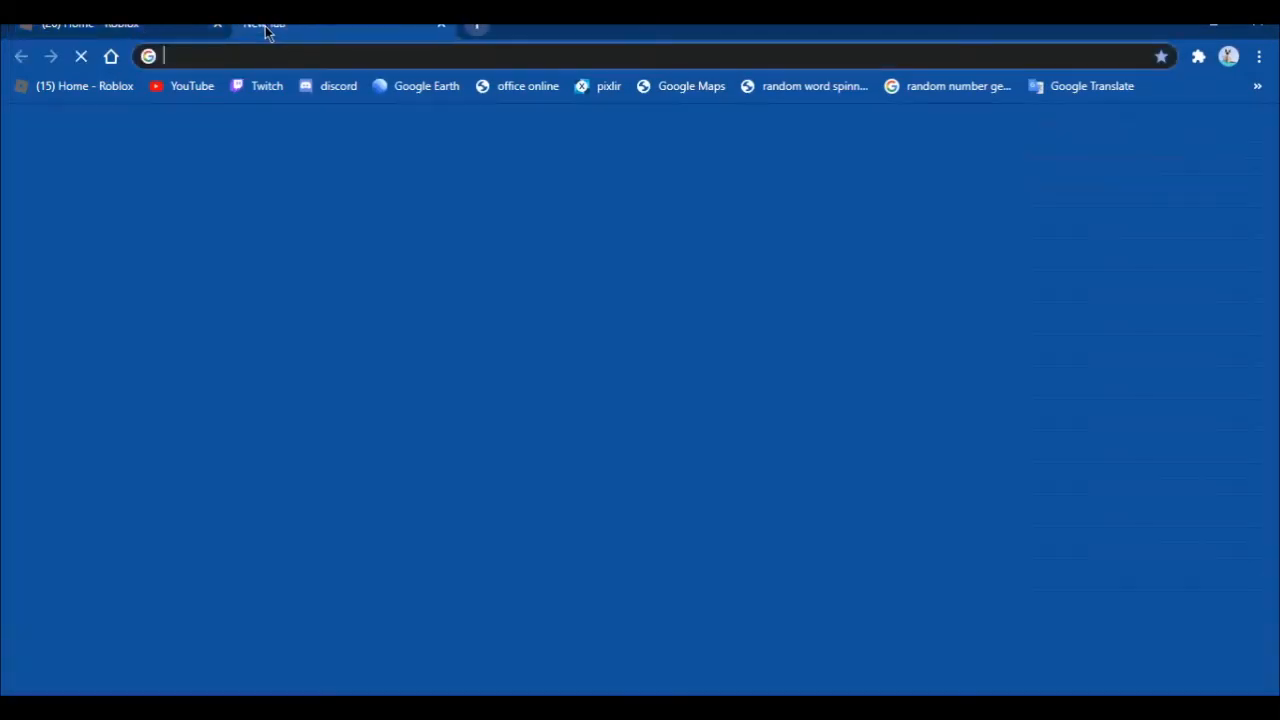
{"action": "type", "text": "ble"}
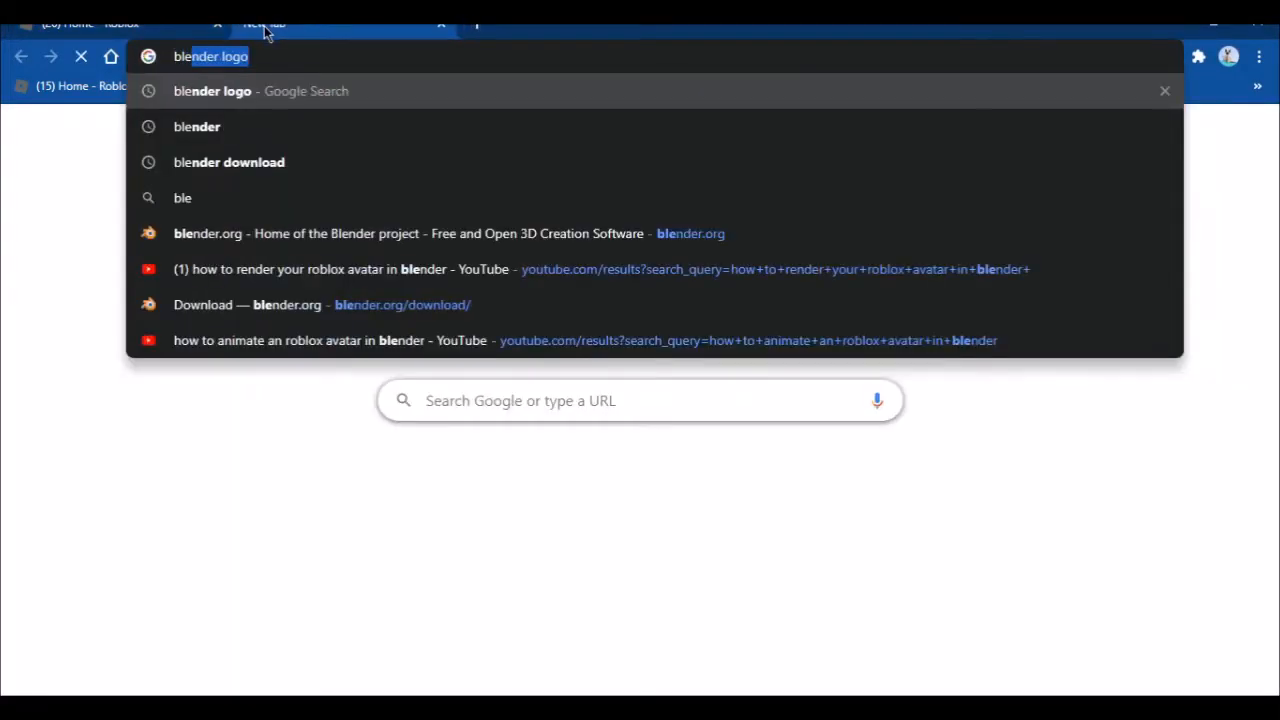
{"action": "key", "text": "Return"}
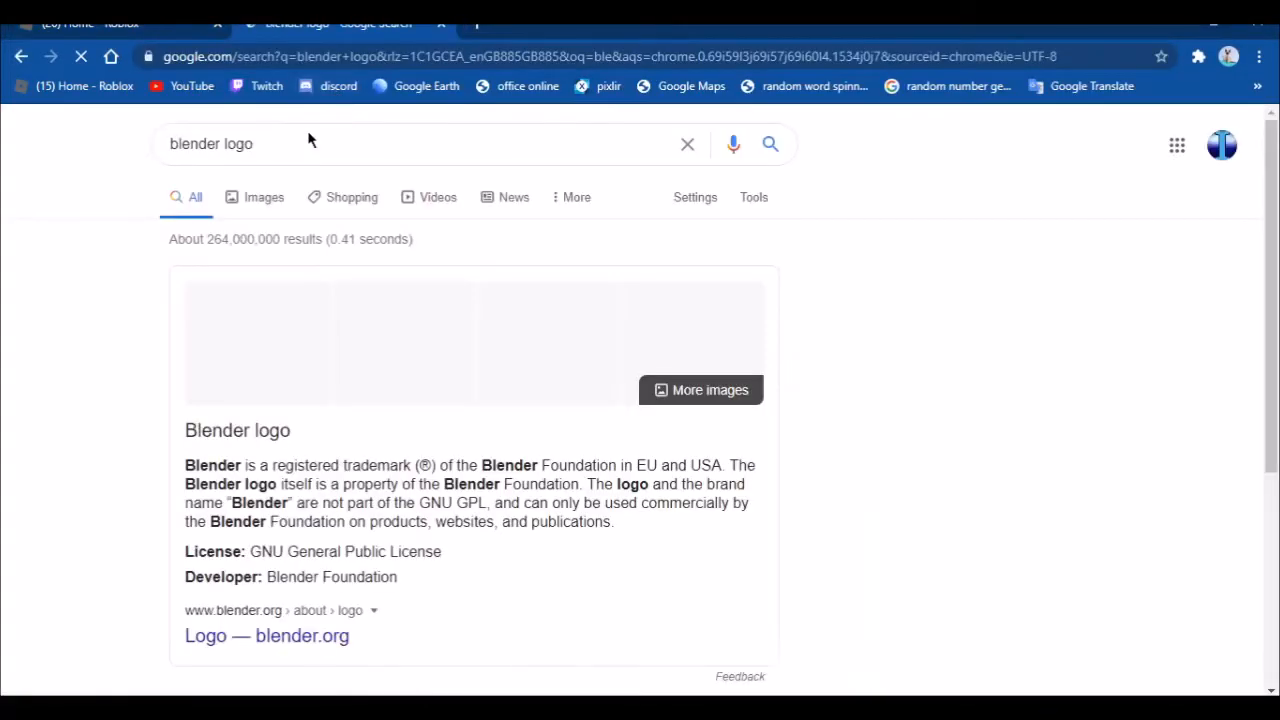
{"action": "left_click", "coordinate": [314, 142]}
{"action": "key", "text": "BackSpace"}
{"action": "key", "text": "BackSpace"}
{"action": "key", "text": "BackSpace"}
{"action": "key", "text": "BackSpace"}
{"action": "key", "text": "BackSpace"}
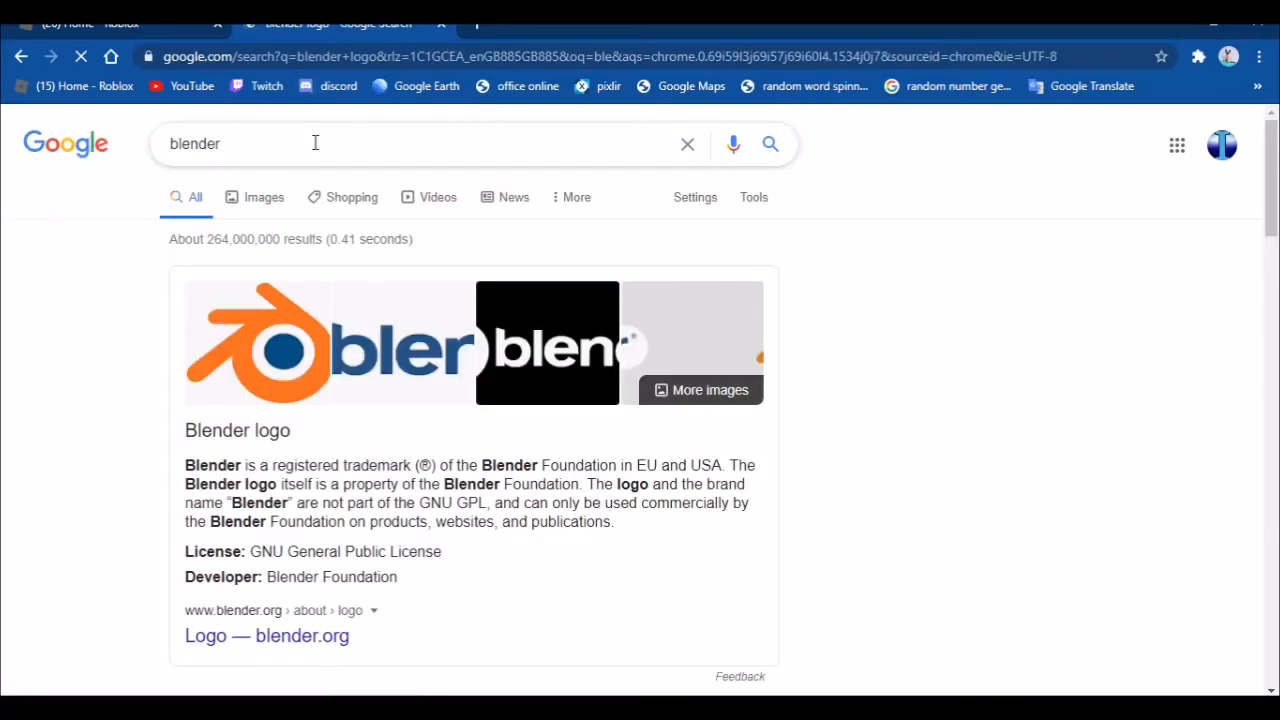
{"action": "key", "text": "Return"}
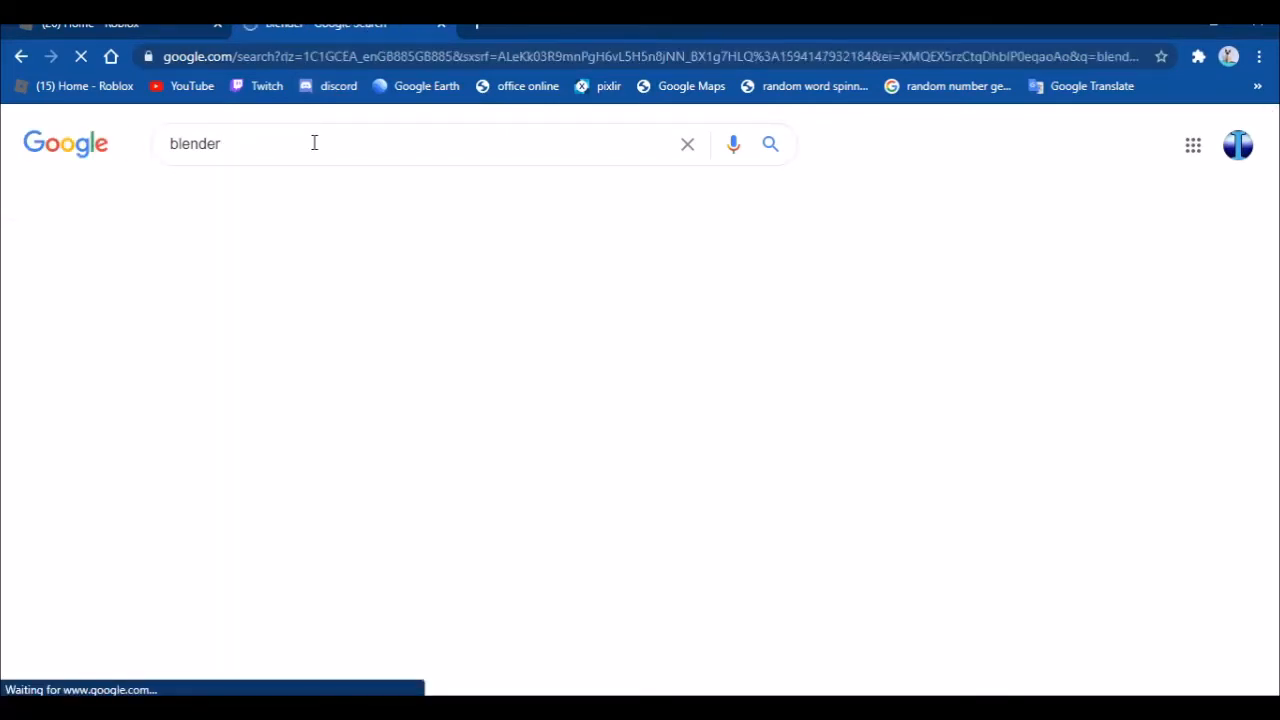
{"action": "left_click", "coordinate": [311, 316]}
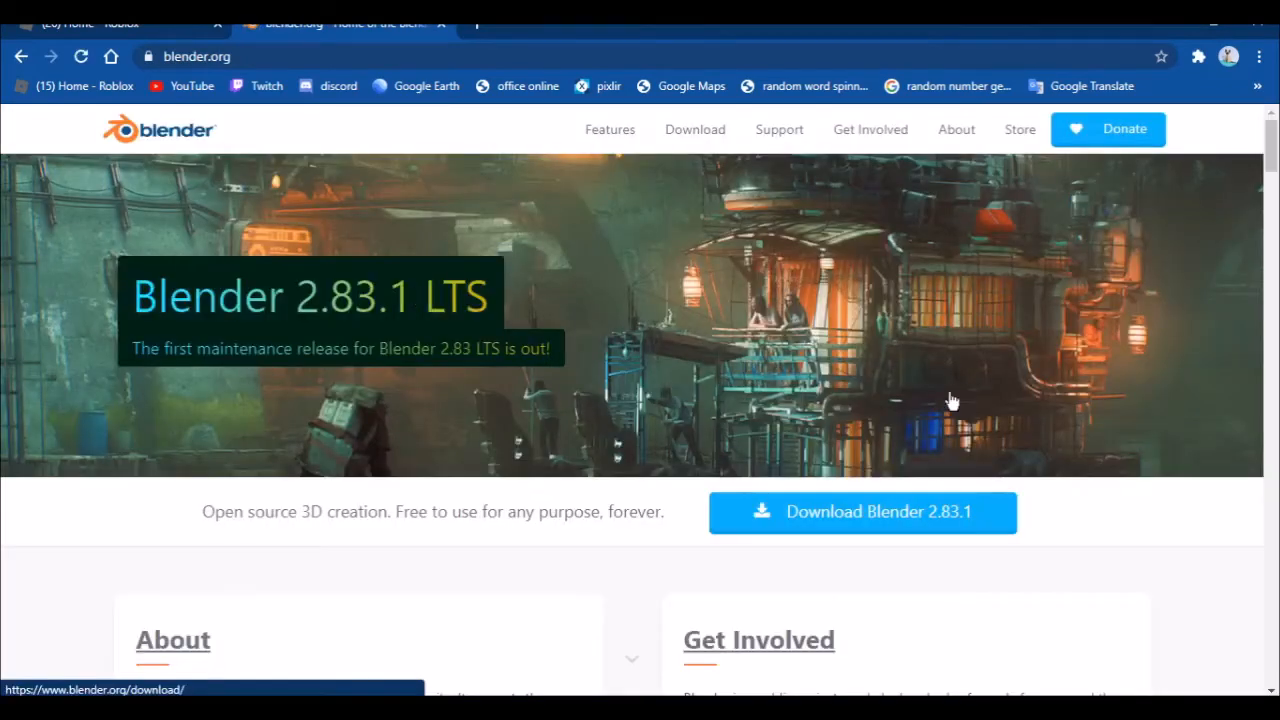
Open the Download page of blender.org and start downloading the Windows Installer of Blender 2.83.1 from the list of other versions.
{"action": "scroll", "coordinate": [900, 500], "scroll_direction": "down", "scroll_amount": 3}
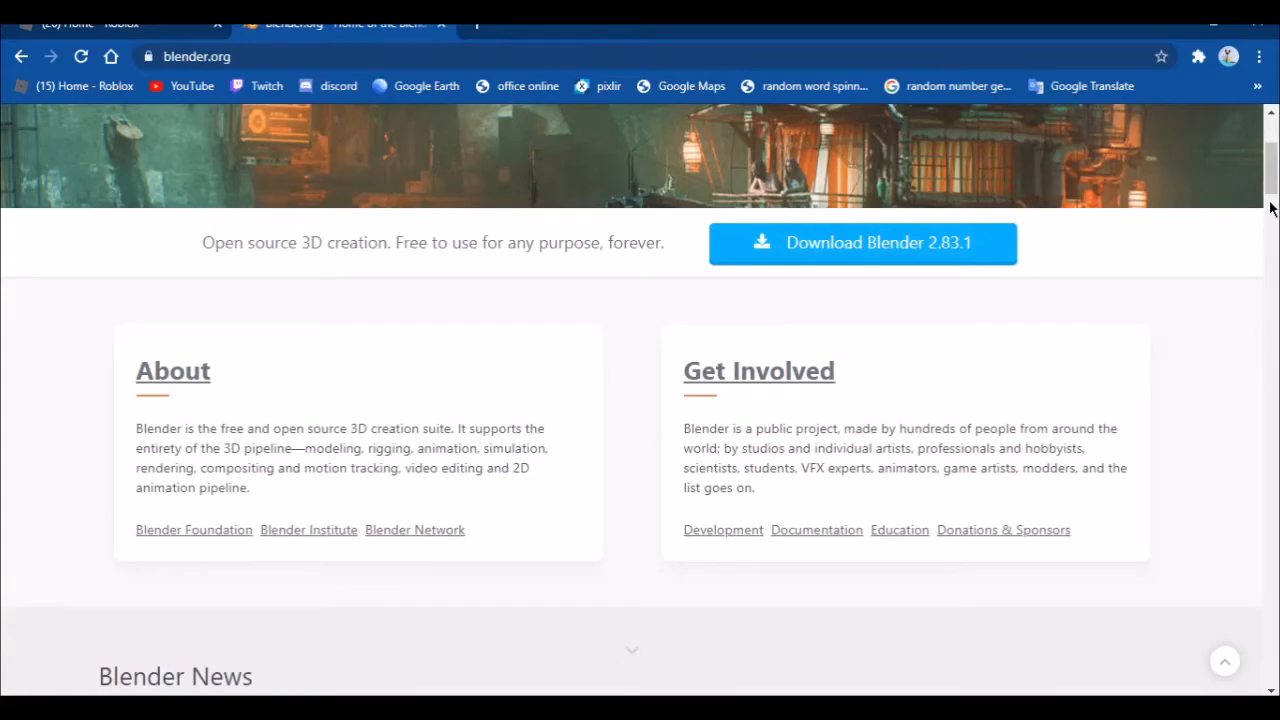
{"action": "mouse_move", "coordinate": [1268, 189]}
{"action": "left_mouse_down"}
{"action": "mouse_move", "coordinate": [1271, 147]}
{"action": "mouse_move", "coordinate": [1271, 206]}
{"action": "mouse_move", "coordinate": [1265, 175]}
{"action": "left_mouse_up"}
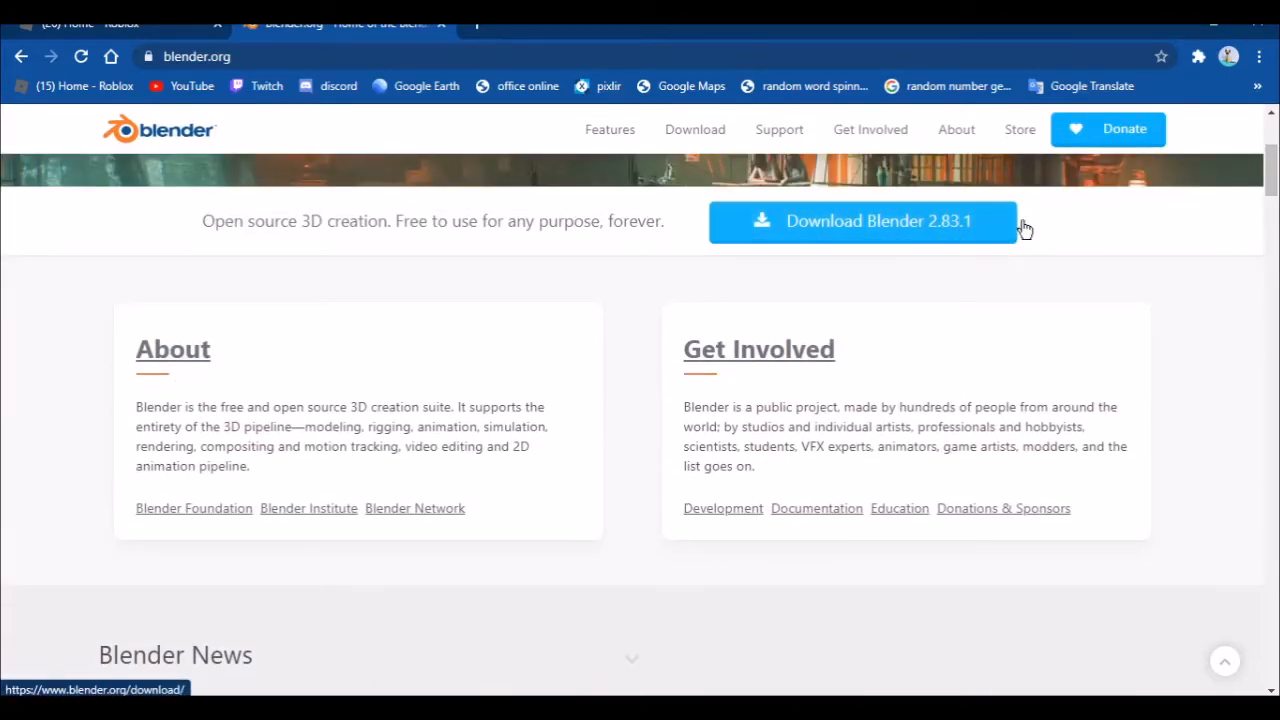
{"action": "scroll", "coordinate": [640, 400], "scroll_direction": "up", "scroll_amount": 3}
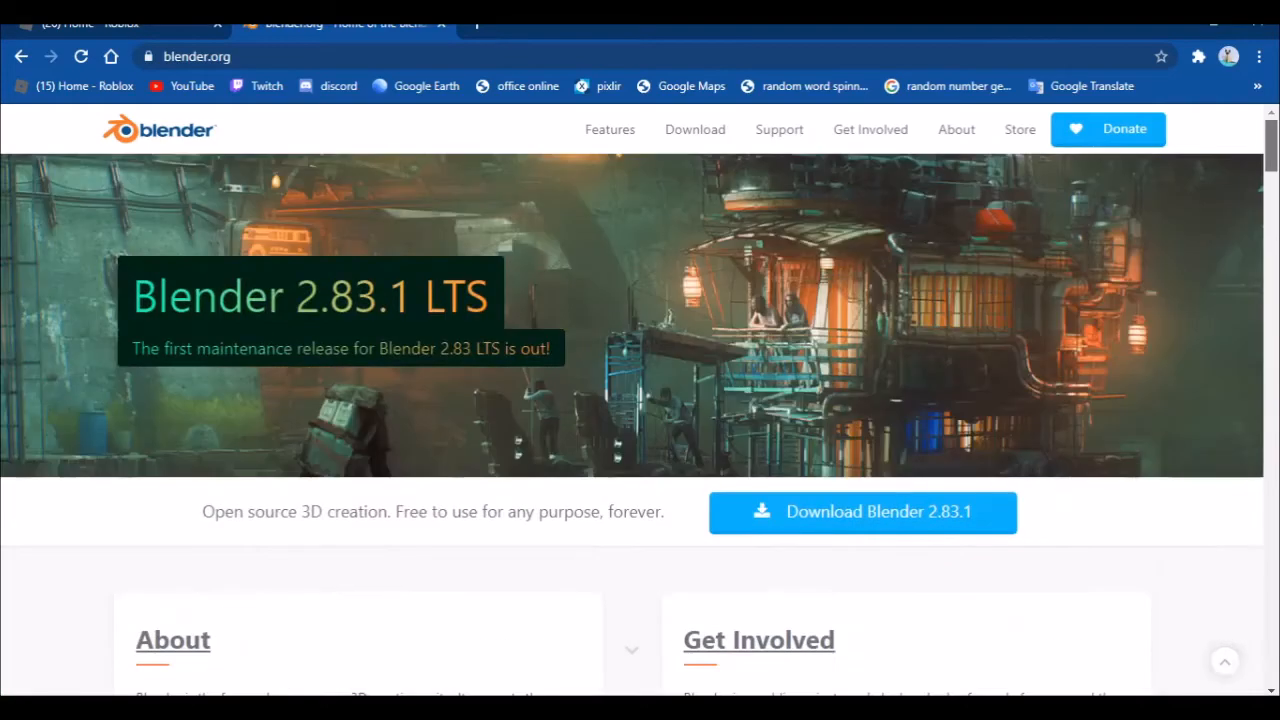
{"action": "left_click", "coordinate": [682, 143]}
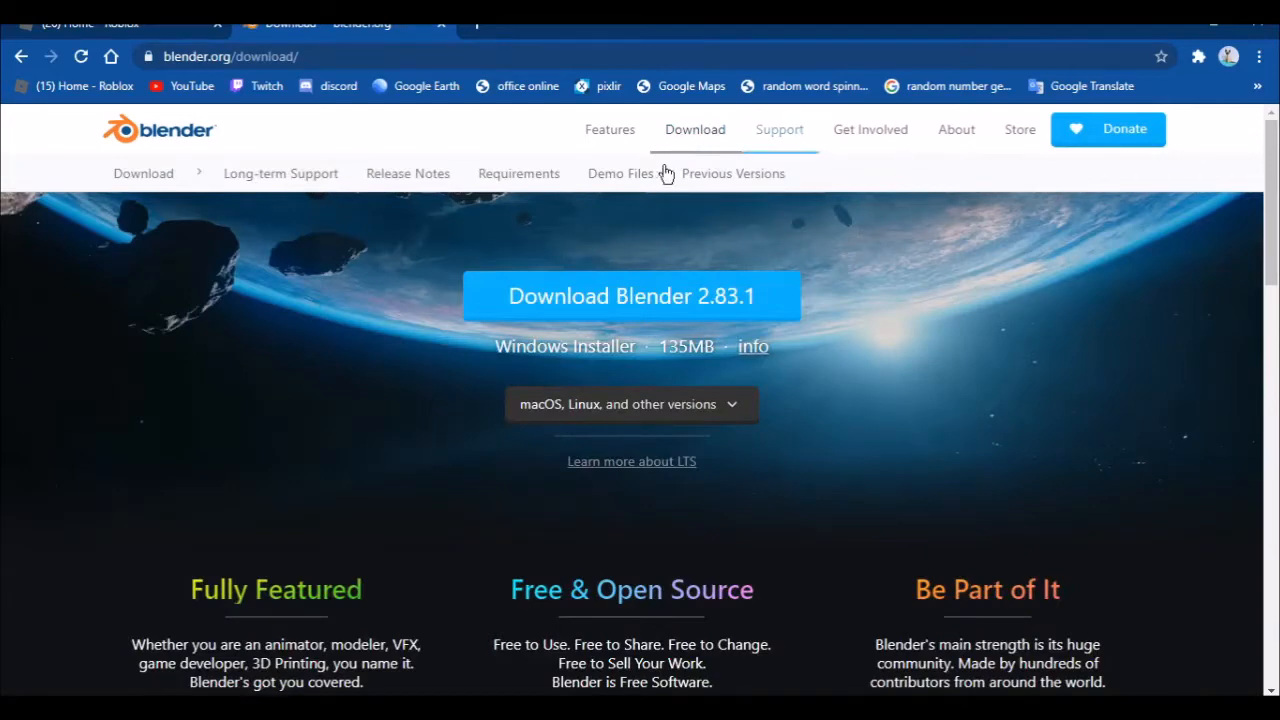
{"action": "left_click", "coordinate": [713, 404]}
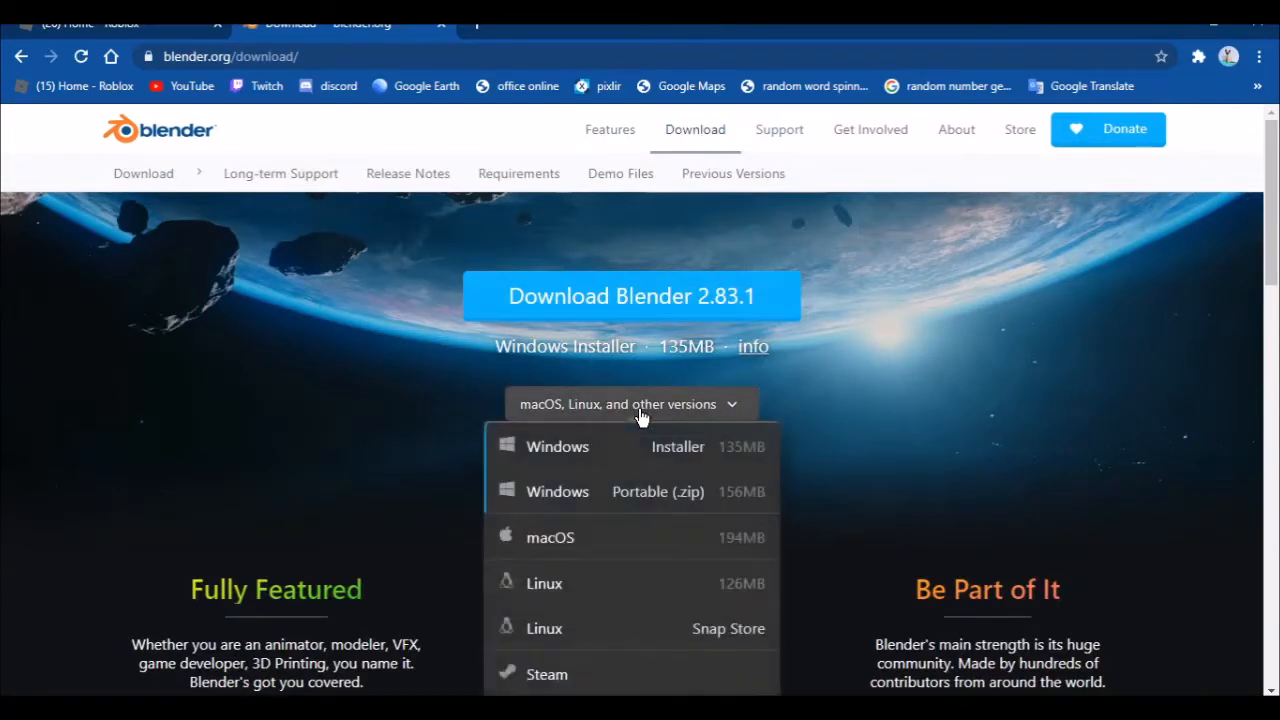
{"action": "scroll", "coordinate": [926, 434], "scroll_direction": "down", "scroll_amount": 1}
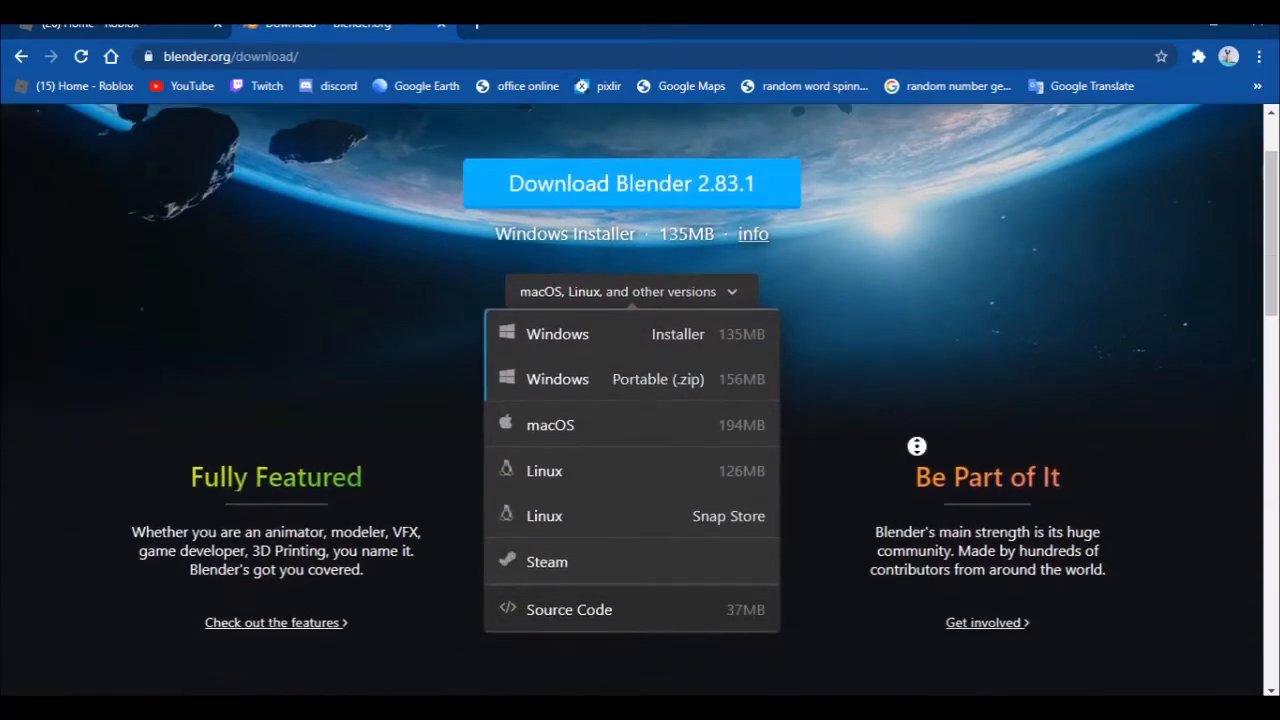
{"action": "left_click", "coordinate": [737, 352]}
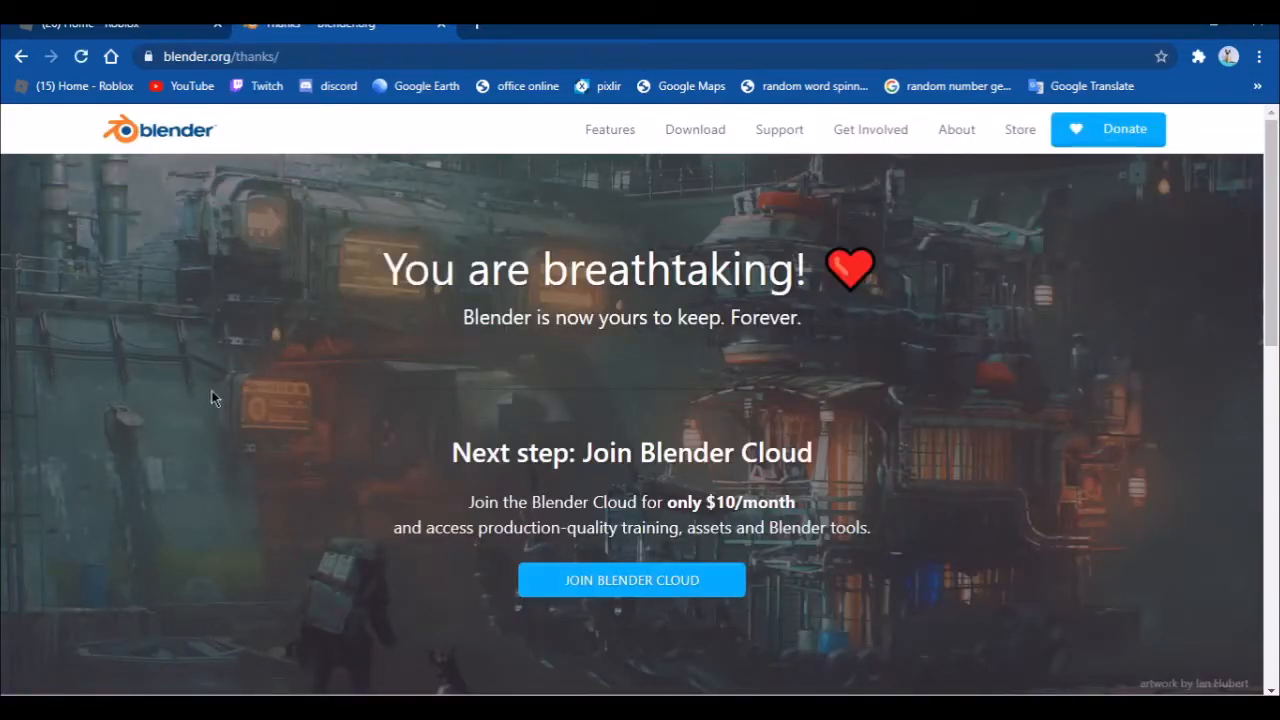
Cancel the Blender installer download and go back to the blender.org homepage.
{"action": "scroll", "coordinate": [249, 617], "scroll_direction": "down", "scroll_amount": 2}
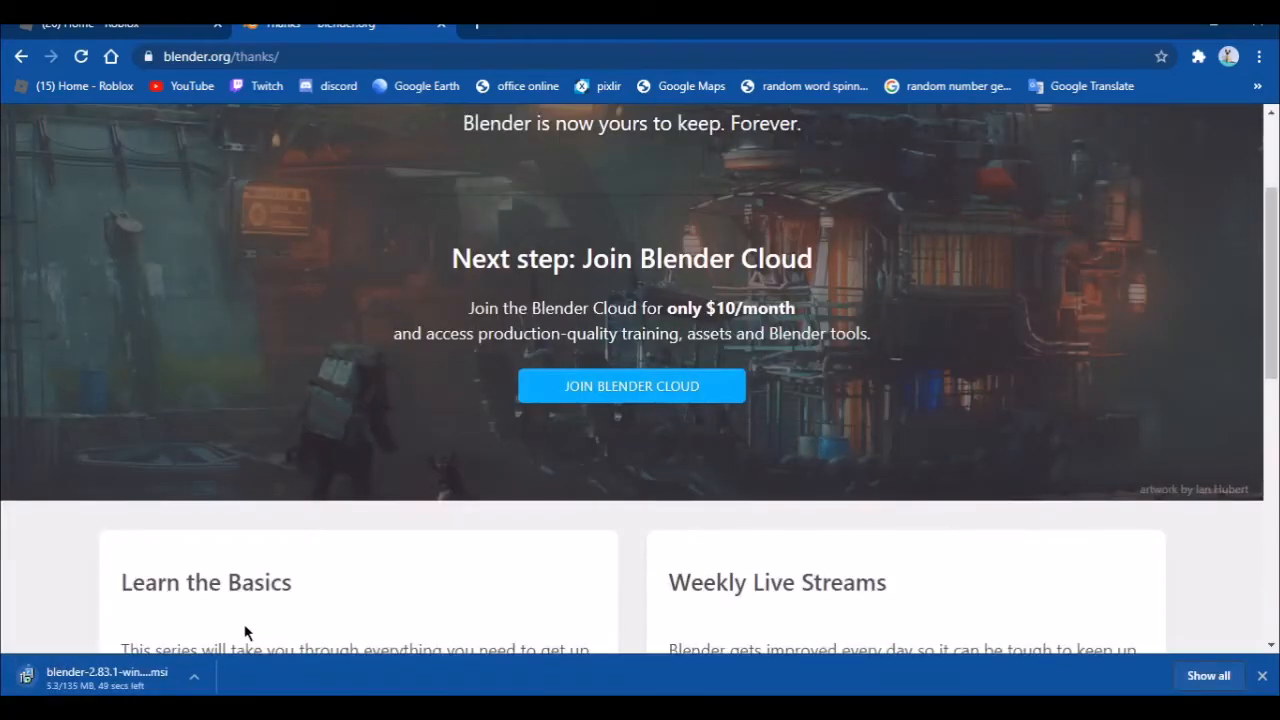
{"action": "left_click", "coordinate": [194, 676]}
{"action": "left_click", "coordinate": [224, 646]}
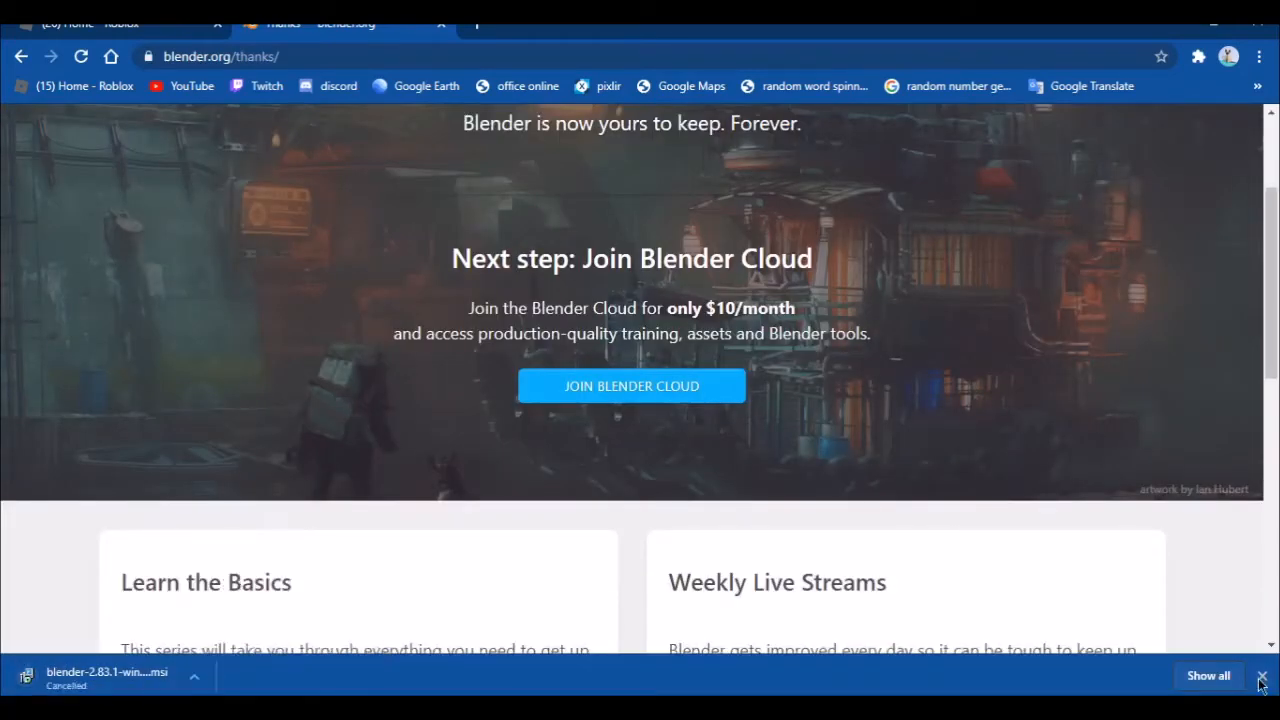
{"action": "left_click", "coordinate": [1262, 678]}
{"action": "left_click", "coordinate": [22, 57]}
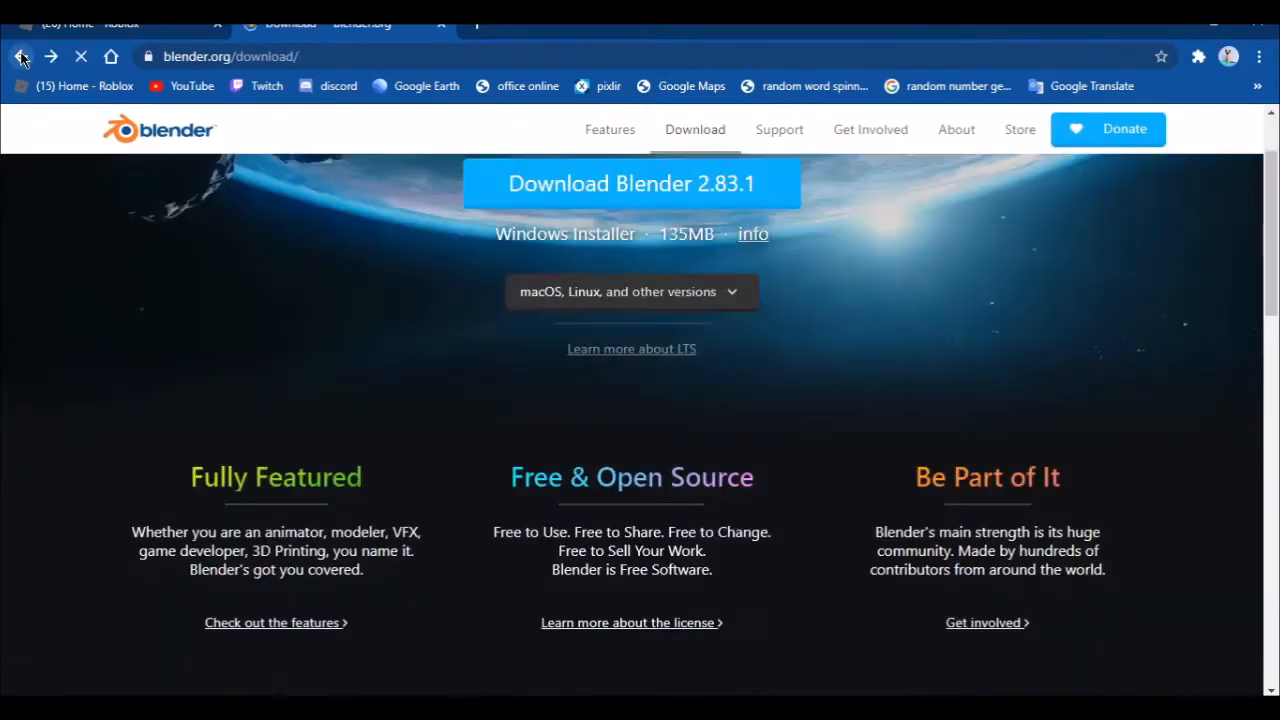
{"action": "left_click", "coordinate": [22, 57]}
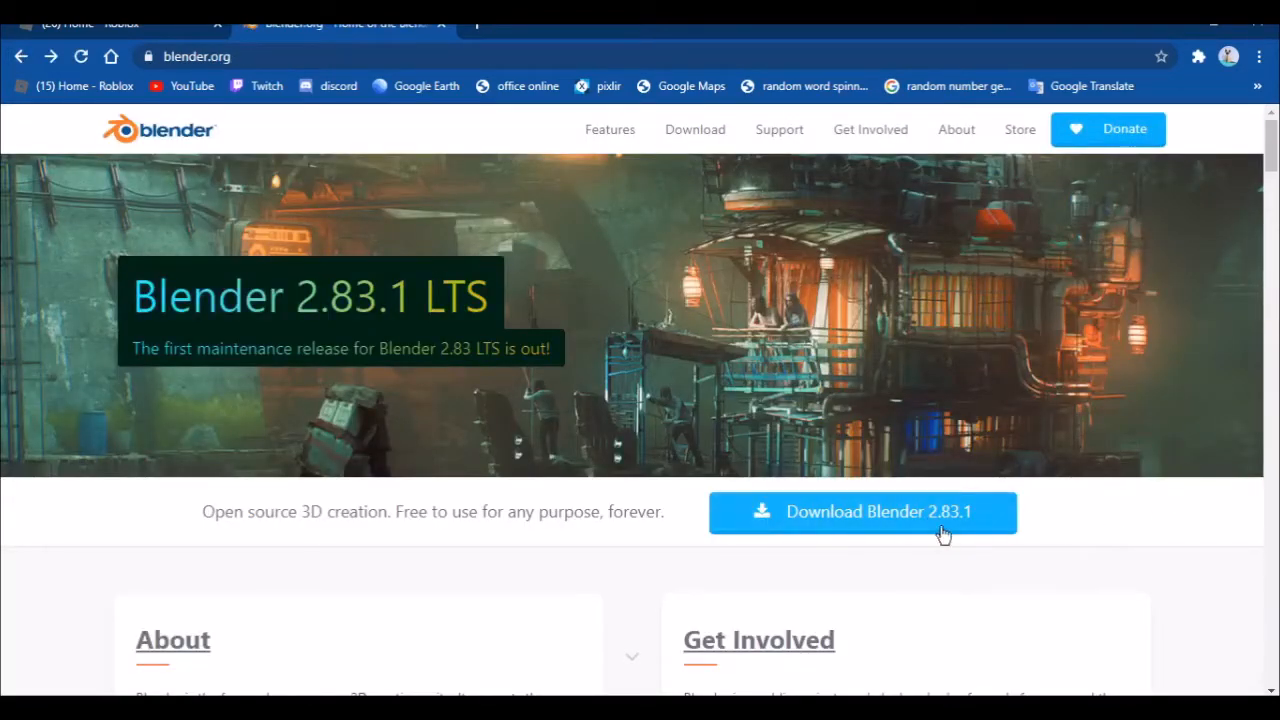
Look through the blender.org homepage's news, developers blog and feature sections.
{"action": "scroll", "coordinate": [1076, 621], "scroll_direction": "down", "scroll_amount": 1}
{"action": "scroll", "coordinate": [1076, 621], "scroll_direction": "down", "scroll_amount": 8}
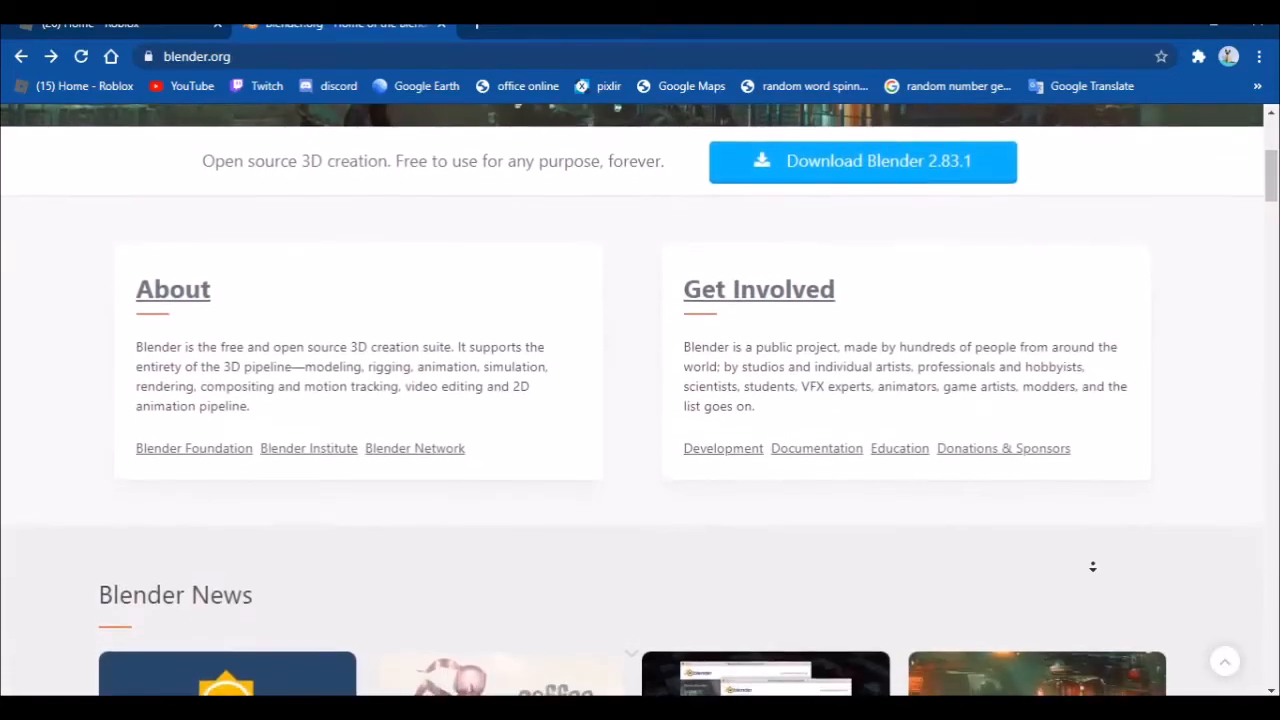
{"action": "scroll", "coordinate": [1010, 620], "scroll_direction": "down", "scroll_amount": 8}
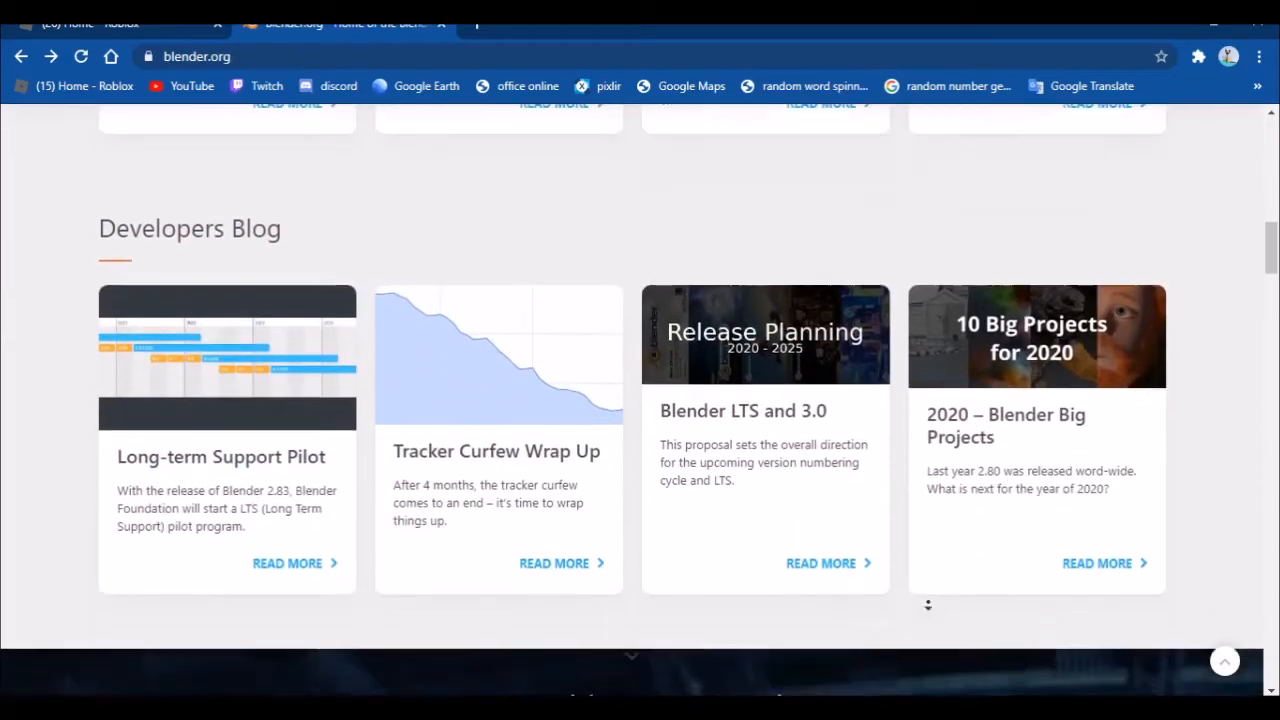
{"action": "scroll", "coordinate": [775, 614], "scroll_direction": "down", "scroll_amount": 1}
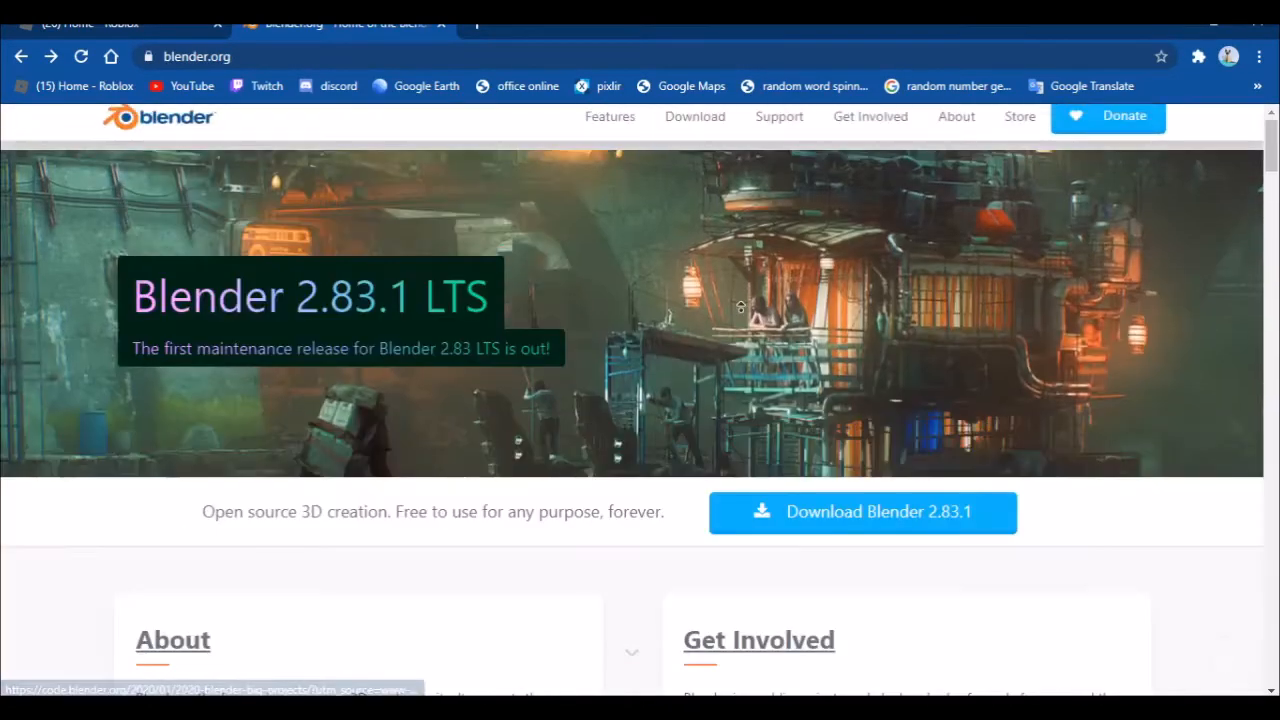
{"action": "scroll", "coordinate": [534, 615], "scroll_direction": "down", "scroll_amount": 20}
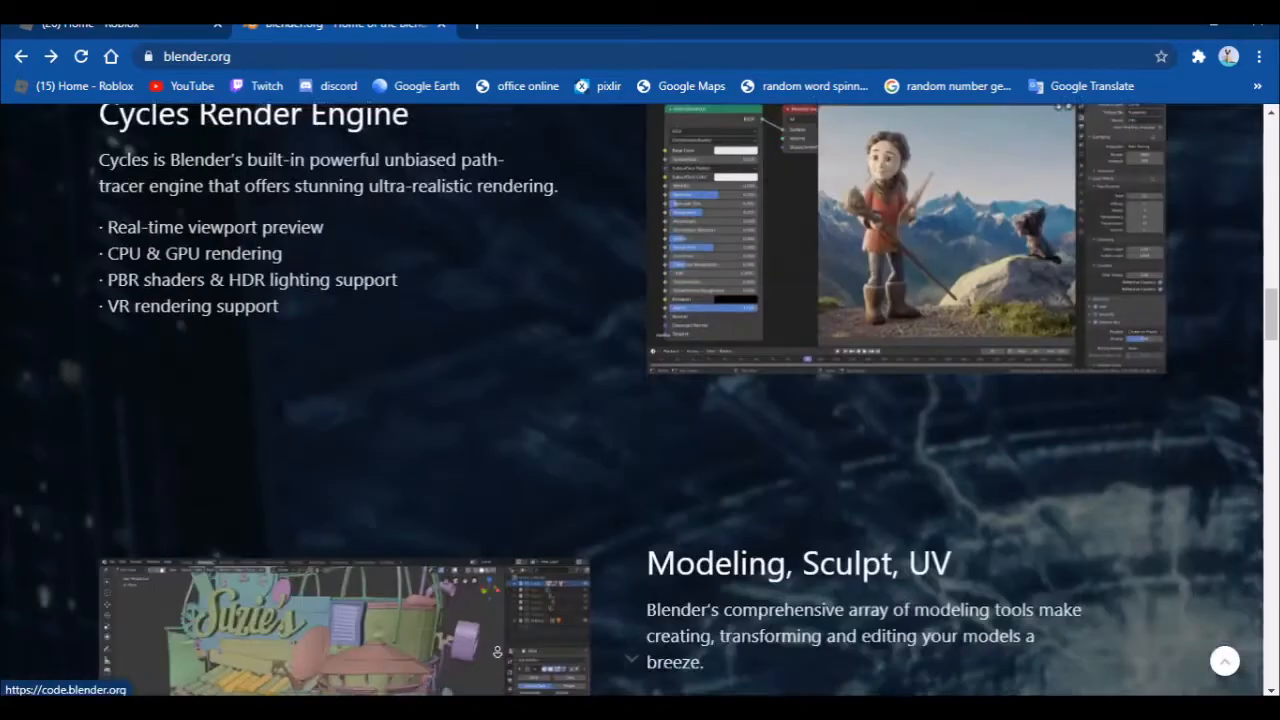
{"action": "scroll", "coordinate": [589, 395], "scroll_direction": "down", "scroll_amount": 16}
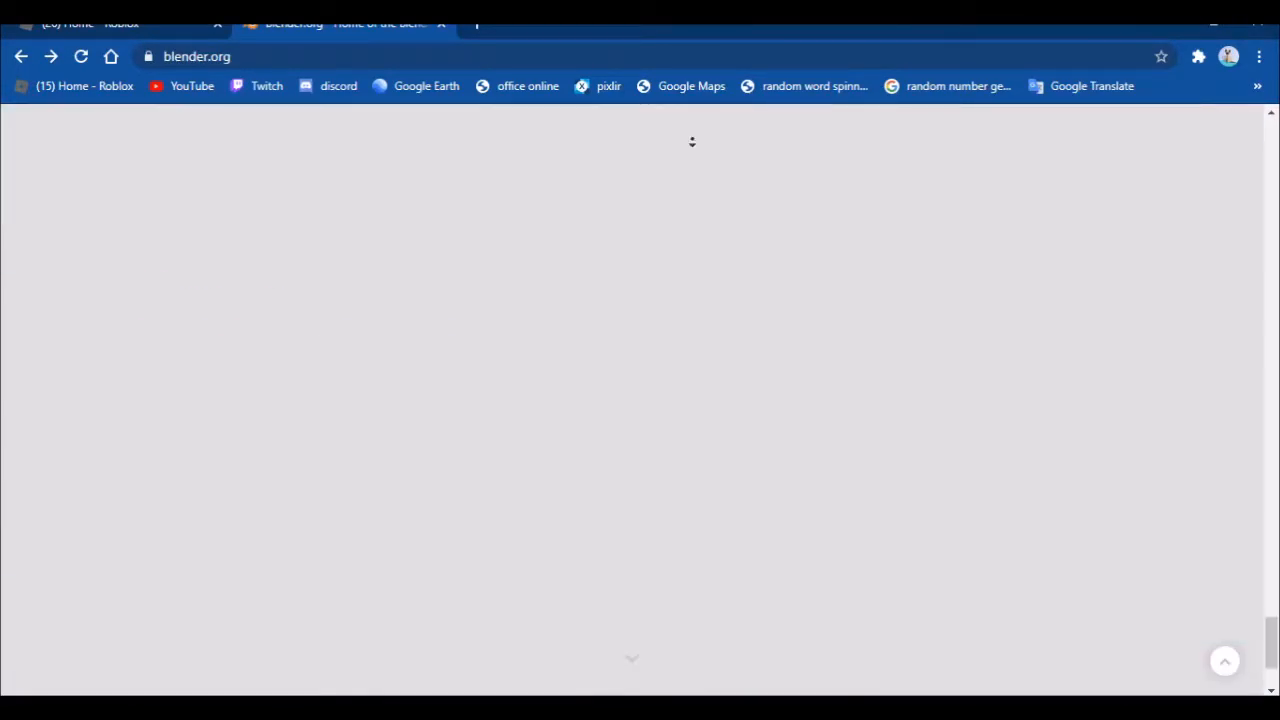
{"action": "scroll", "coordinate": [691, 143], "scroll_direction": "up", "scroll_amount": 20}
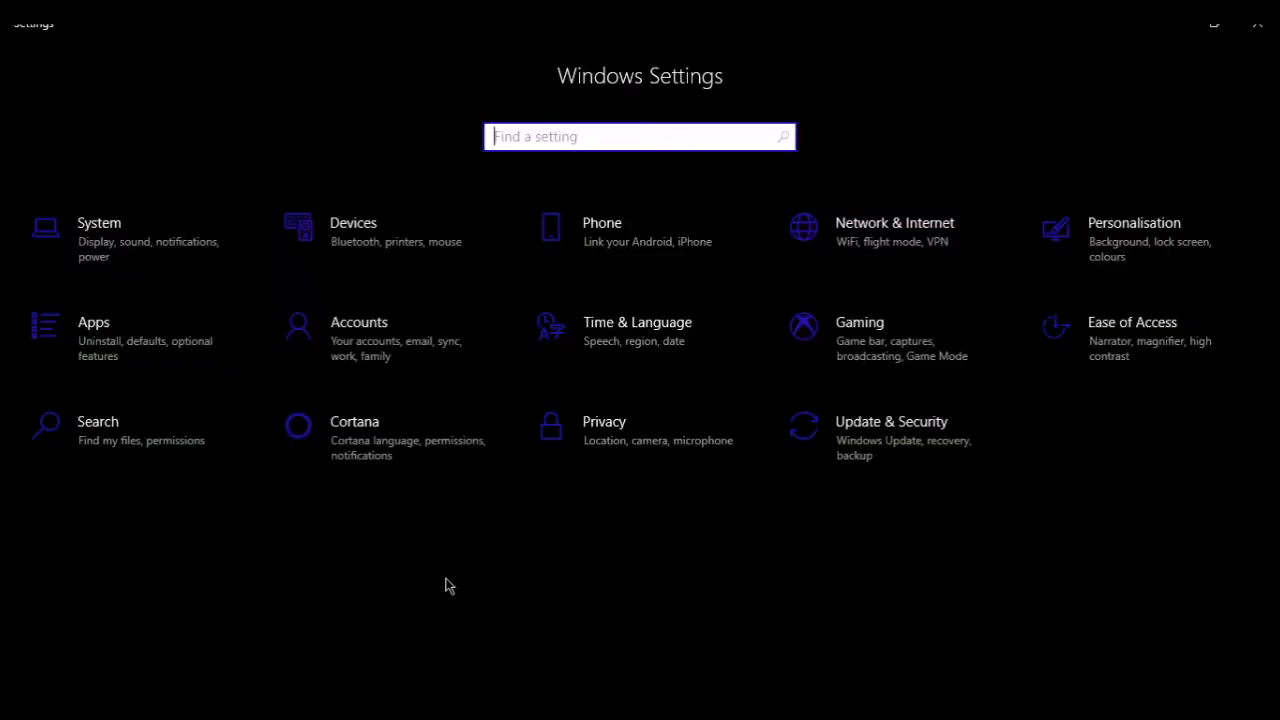
Switch to Windows Settings and open the Apps category.
{"action": "left_click", "coordinate": [143, 349]}
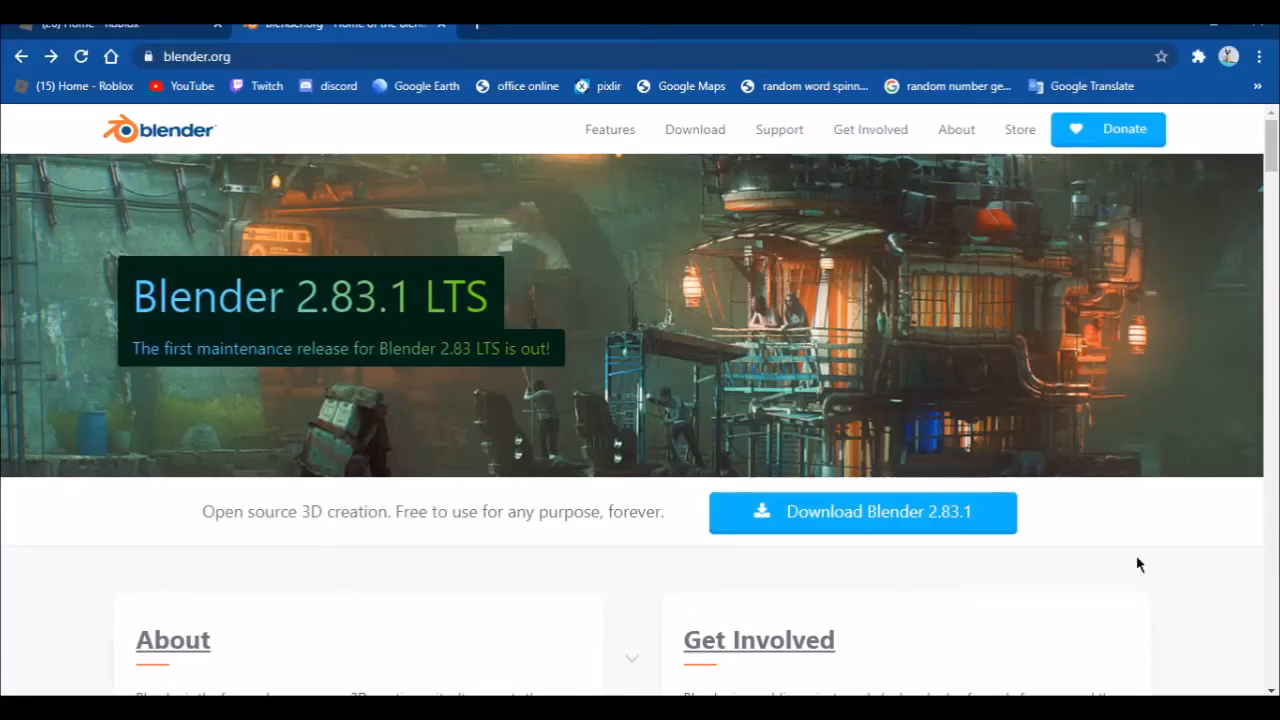
Switch back to the blender.org homepage and open the download page from the Blender 2.83.1 LTS banner.
{"action": "scroll", "coordinate": [1108, 543], "scroll_direction": "down", "scroll_amount": 3}
{"action": "middle_click", "coordinate": [1108, 543]}
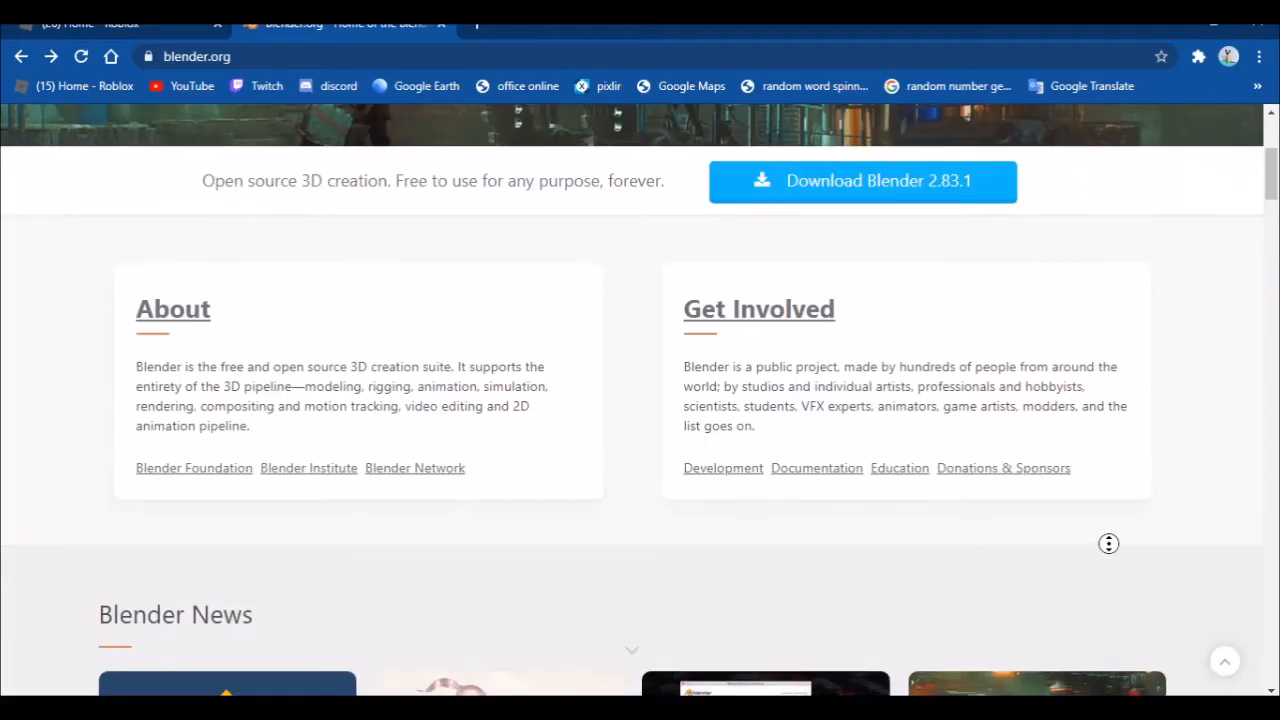
{"action": "scroll", "coordinate": [1167, 400], "scroll_direction": "down", "scroll_amount": 3}
{"action": "scroll", "coordinate": [1167, 400], "scroll_direction": "up", "scroll_amount": 6}
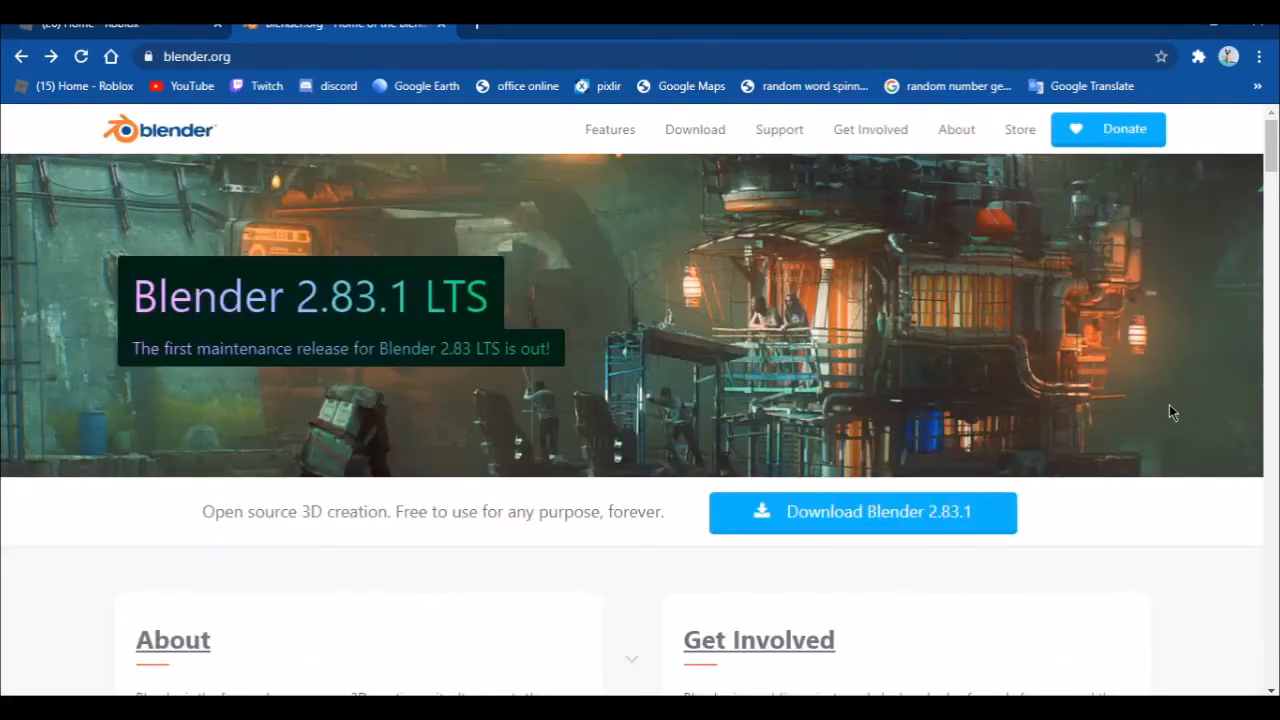
{"action": "left_click", "coordinate": [513, 363]}
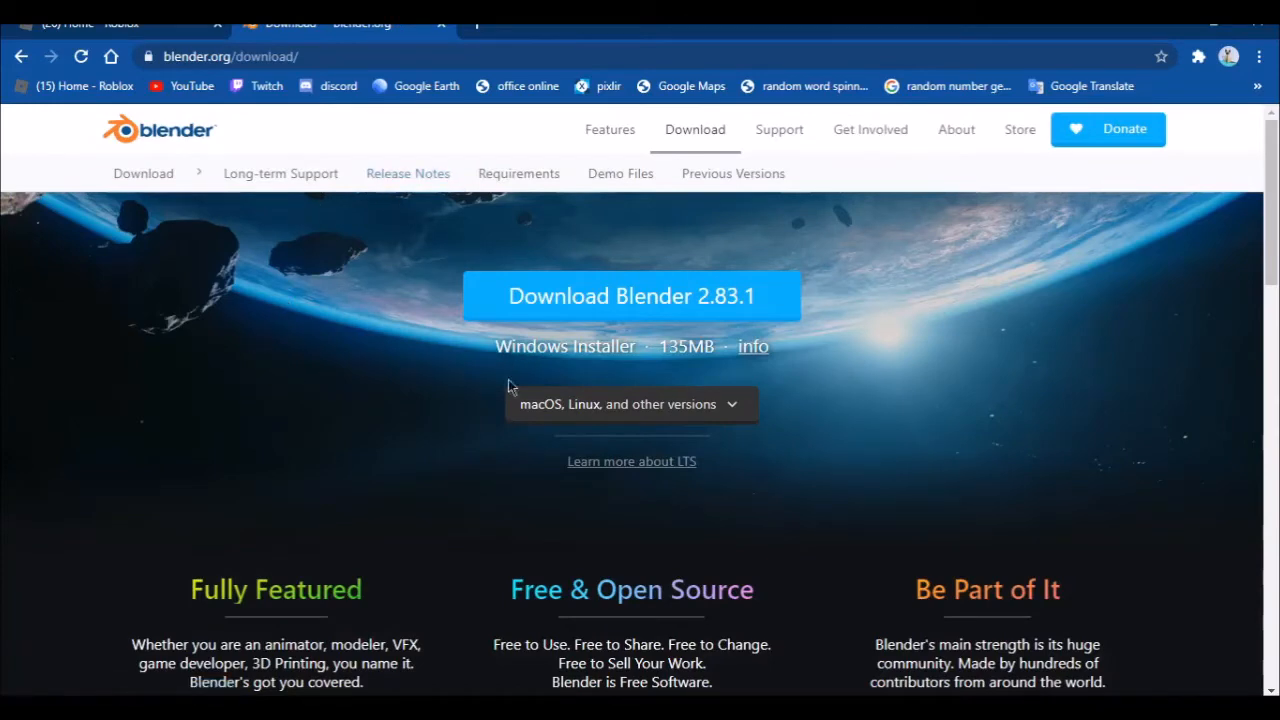
Look through the platform options and feature sections of the Blender 2.83.1 download page, going back from the Get Involved page.
{"action": "left_click", "coordinate": [523, 403]}
{"action": "middle_click", "coordinate": [828, 469]}
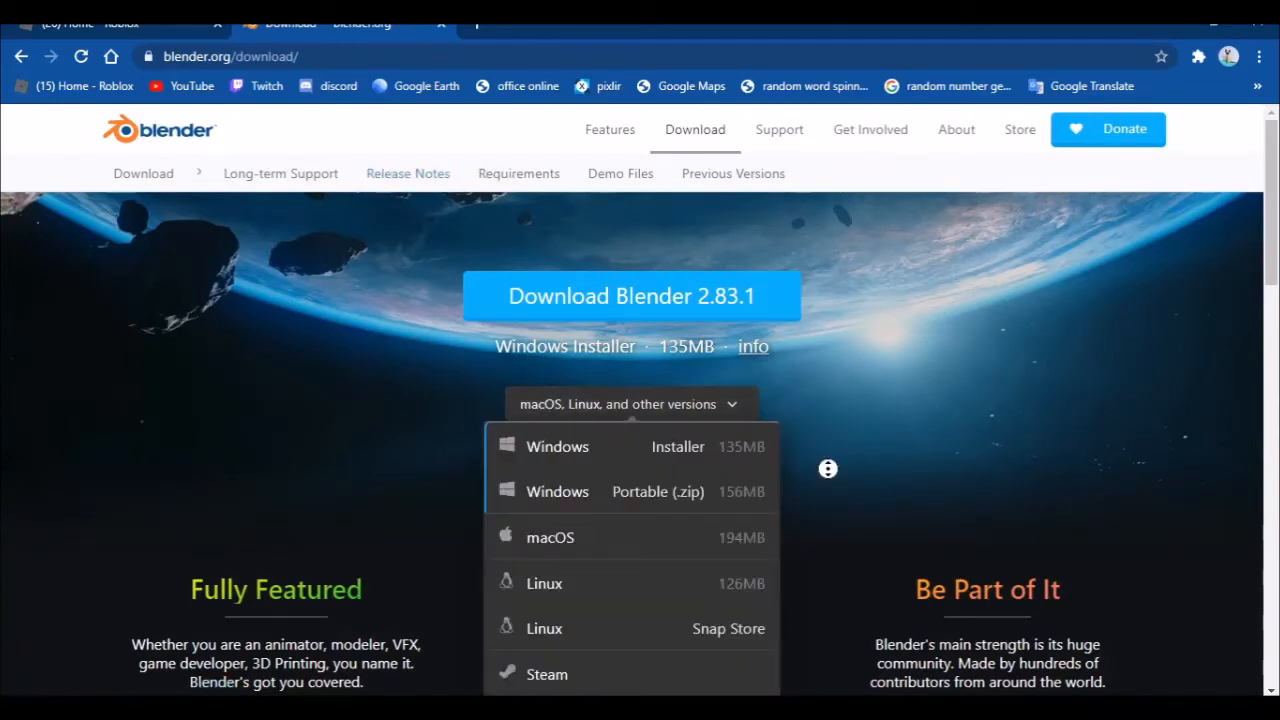
{"action": "scroll", "coordinate": [828, 526], "scroll_direction": "down", "scroll_amount": 1}
{"action": "middle_click", "coordinate": [843, 475]}
{"action": "left_click", "coordinate": [845, 484]}
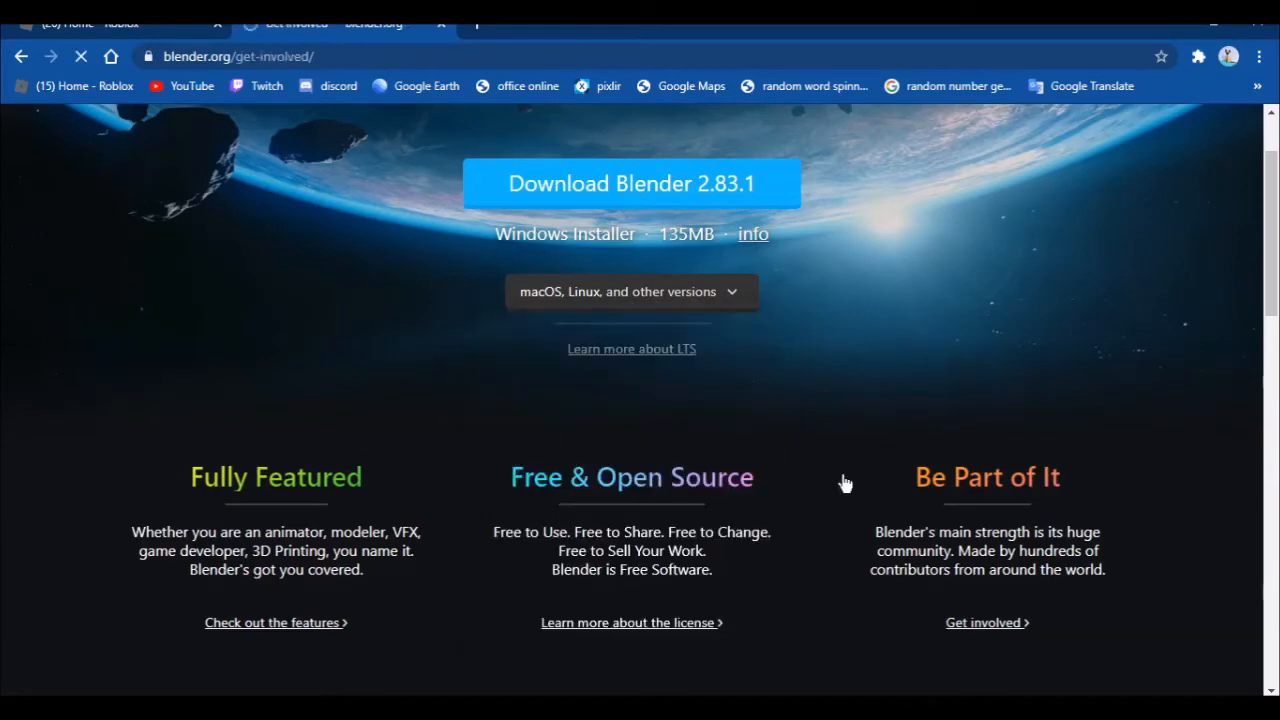
{"action": "left_click", "coordinate": [20, 56]}
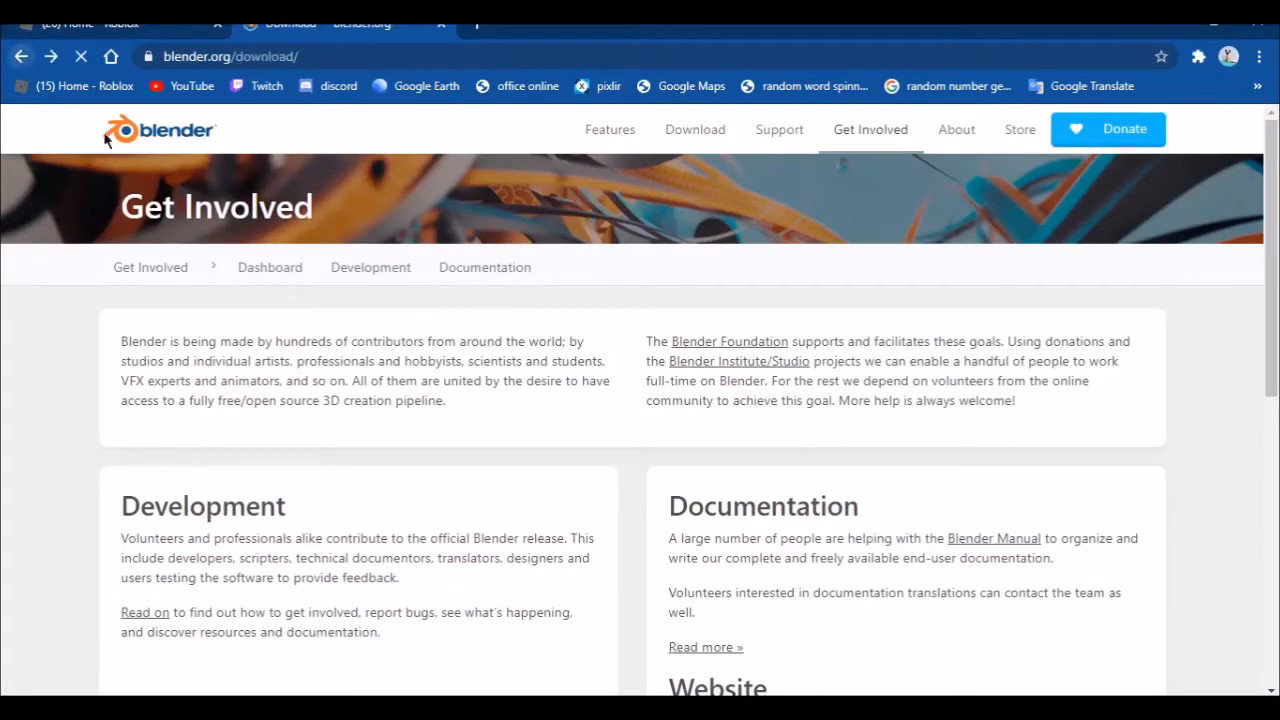
{"action": "middle_click", "coordinate": [969, 384]}
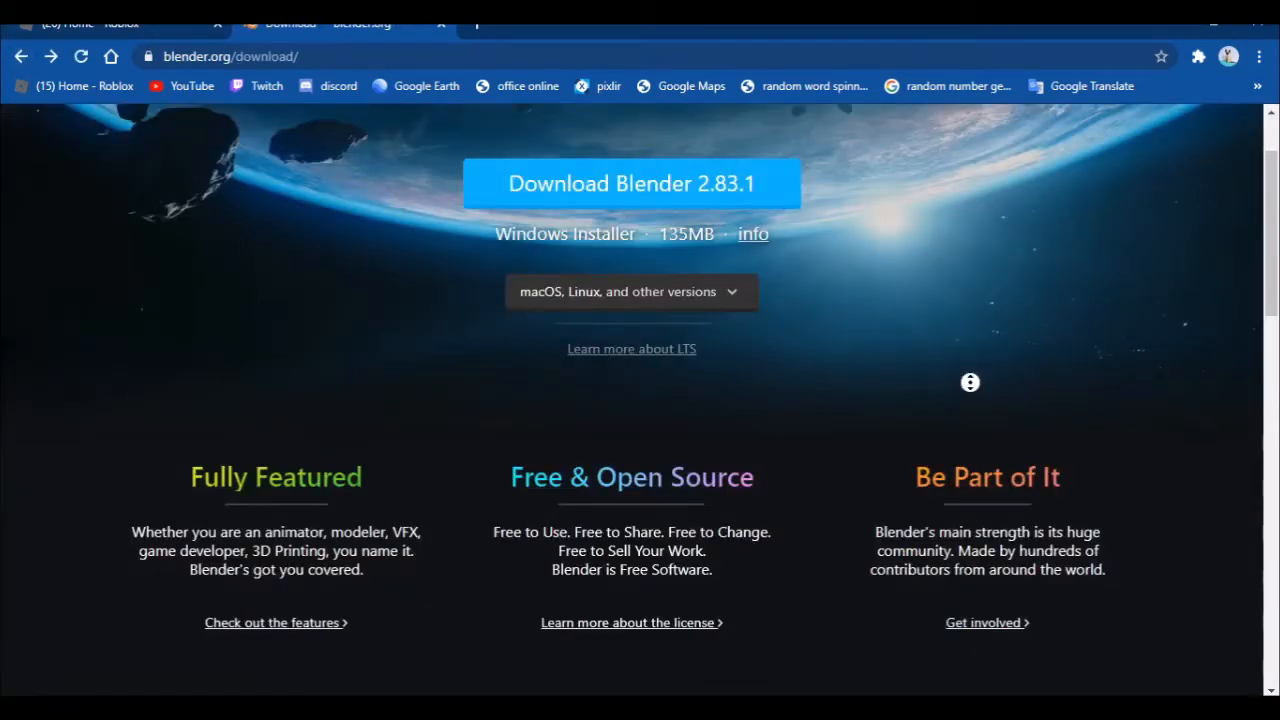
{"action": "scroll", "coordinate": [962, 299], "scroll_direction": "up", "scroll_amount": 1}
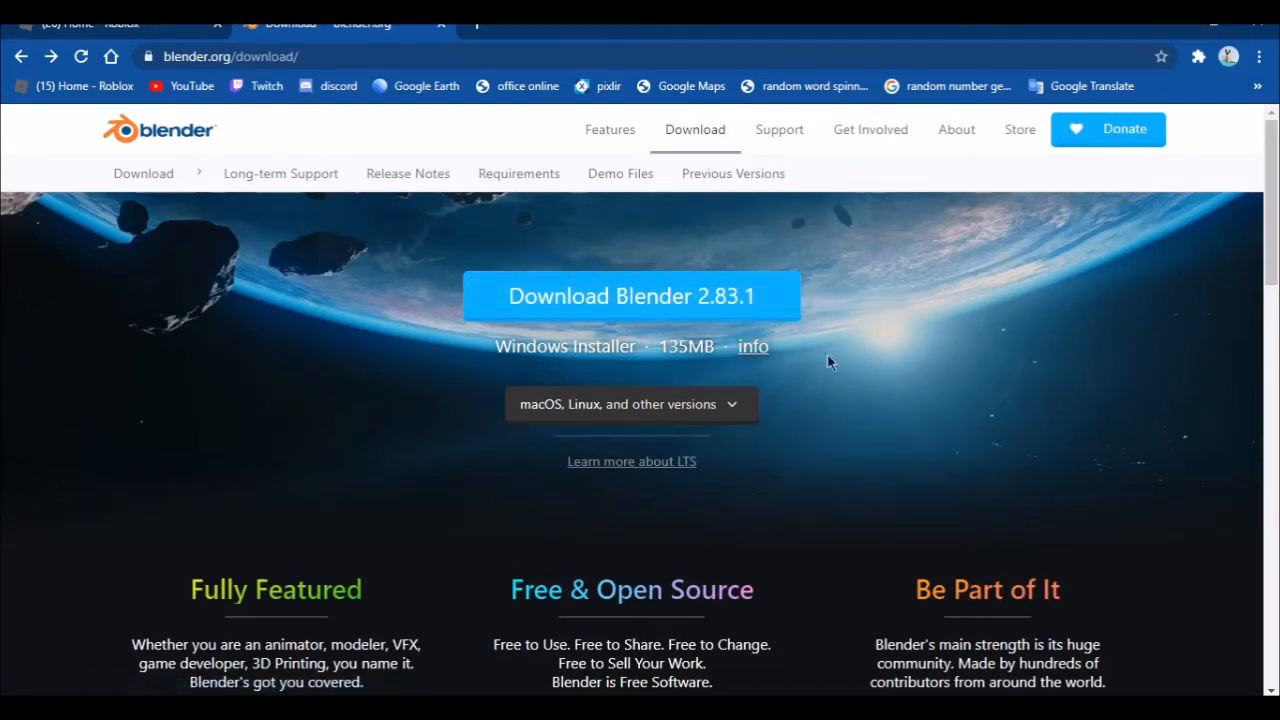
Open the index of all previous Blender releases from the Previous Versions page and close the Previous Versions page.
{"action": "left_click", "coordinate": [719, 172]}
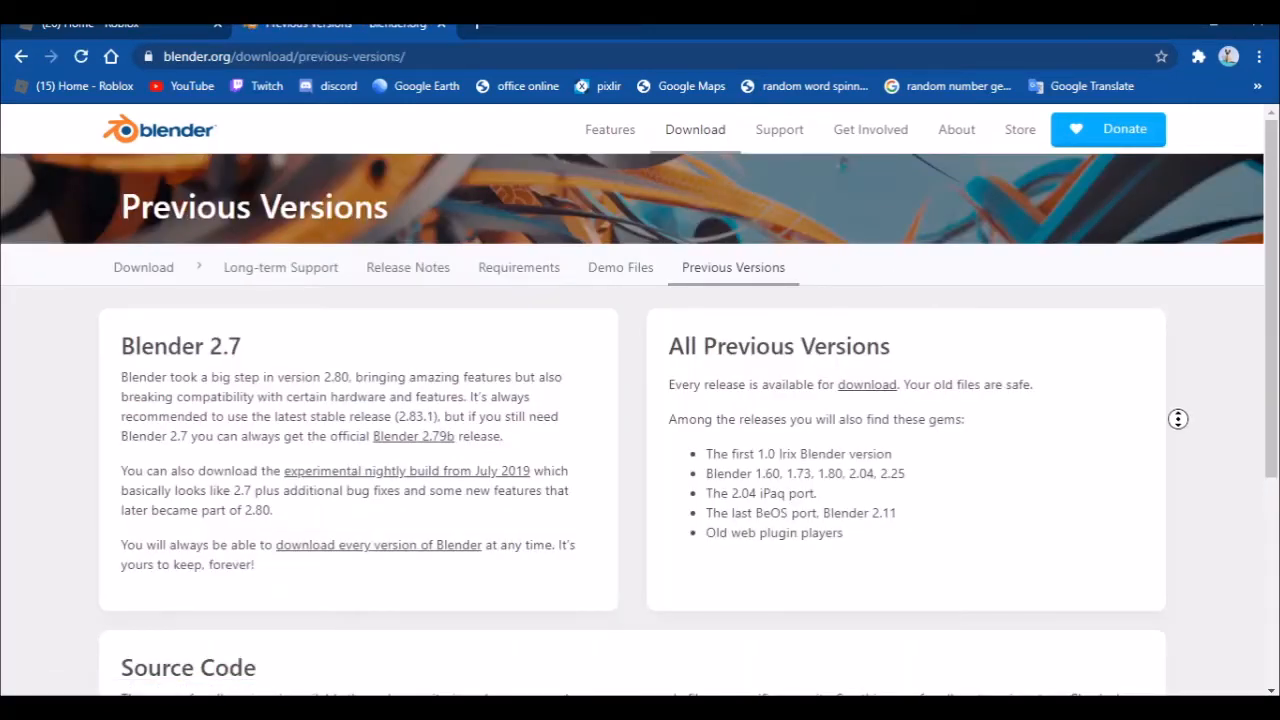
{"action": "middle_click", "coordinate": [1128, 423]}
{"action": "left_click", "coordinate": [874, 389]}
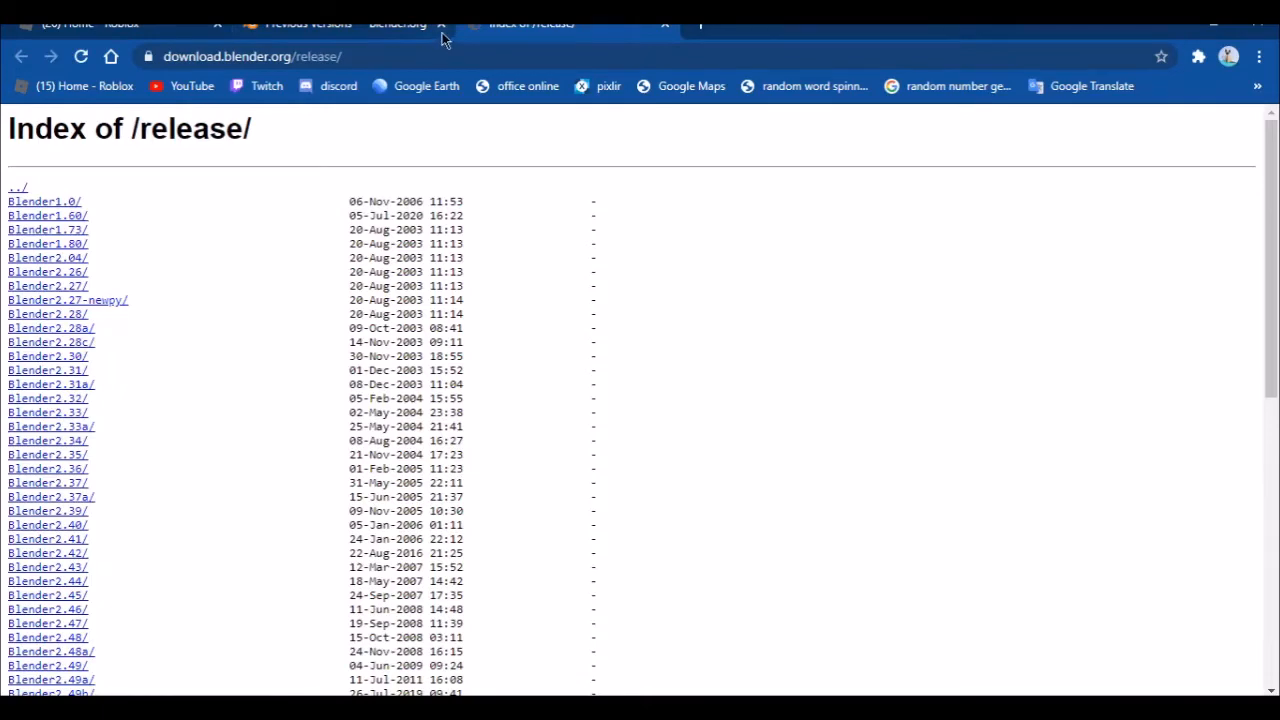
{"action": "left_click", "coordinate": [441, 23]}
Look through the release index for the available Blender version folders, from Blender1.0 to Blender2.83.
{"action": "scroll", "coordinate": [652, 529], "scroll_direction": "down", "scroll_amount": 10}
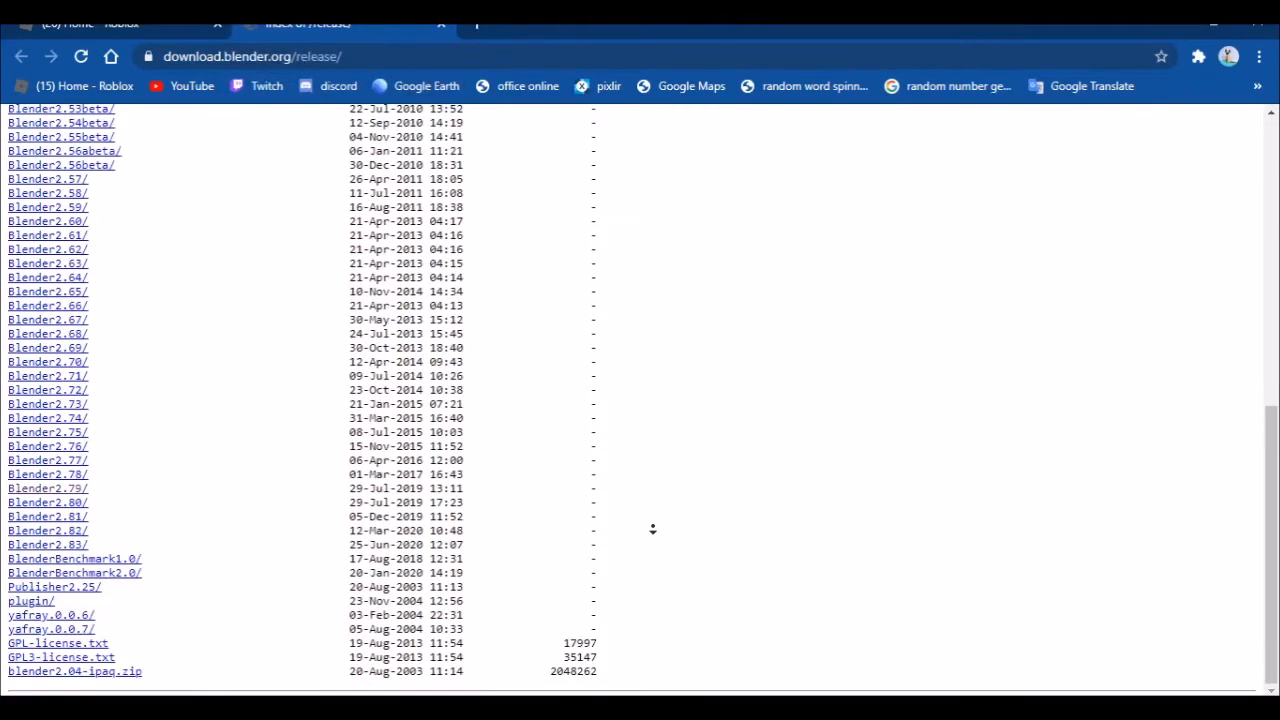
{"action": "scroll", "coordinate": [711, 186], "scroll_direction": "up", "scroll_amount": 6}
{"action": "scroll", "coordinate": [617, 317], "scroll_direction": "down", "scroll_amount": 2}
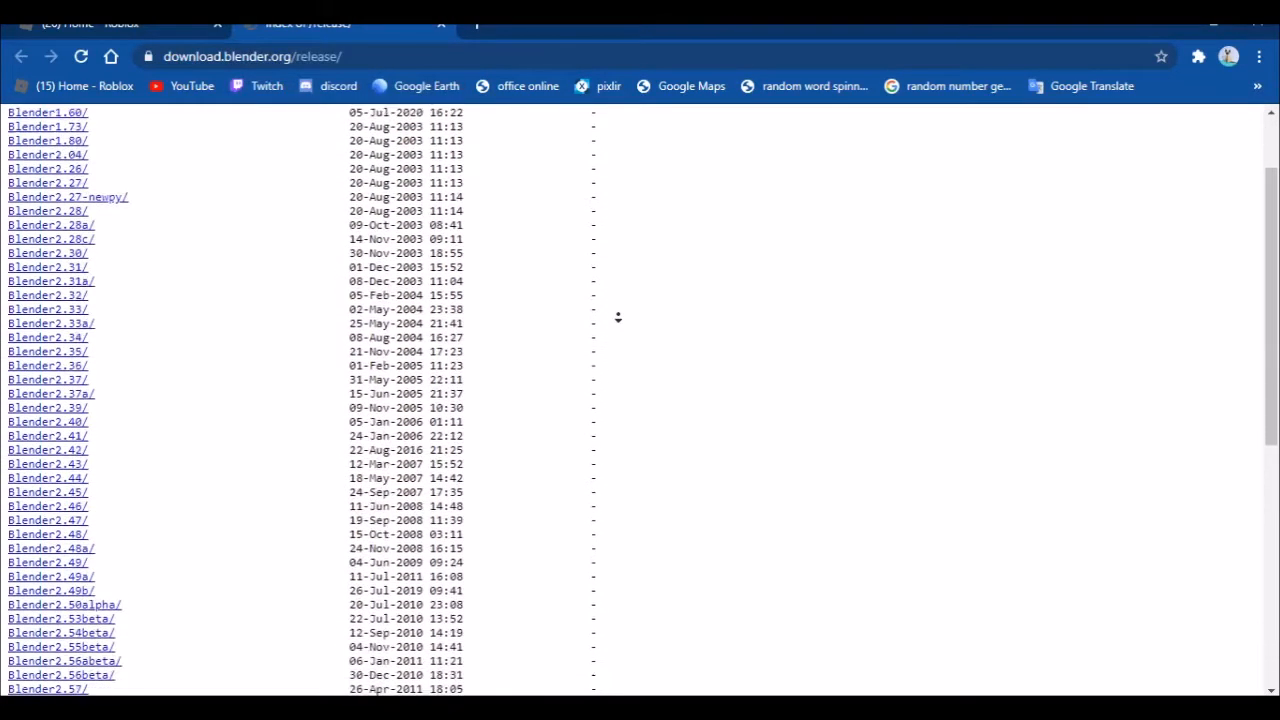
{"action": "scroll", "coordinate": [677, 149], "scroll_direction": "up", "scroll_amount": 2}
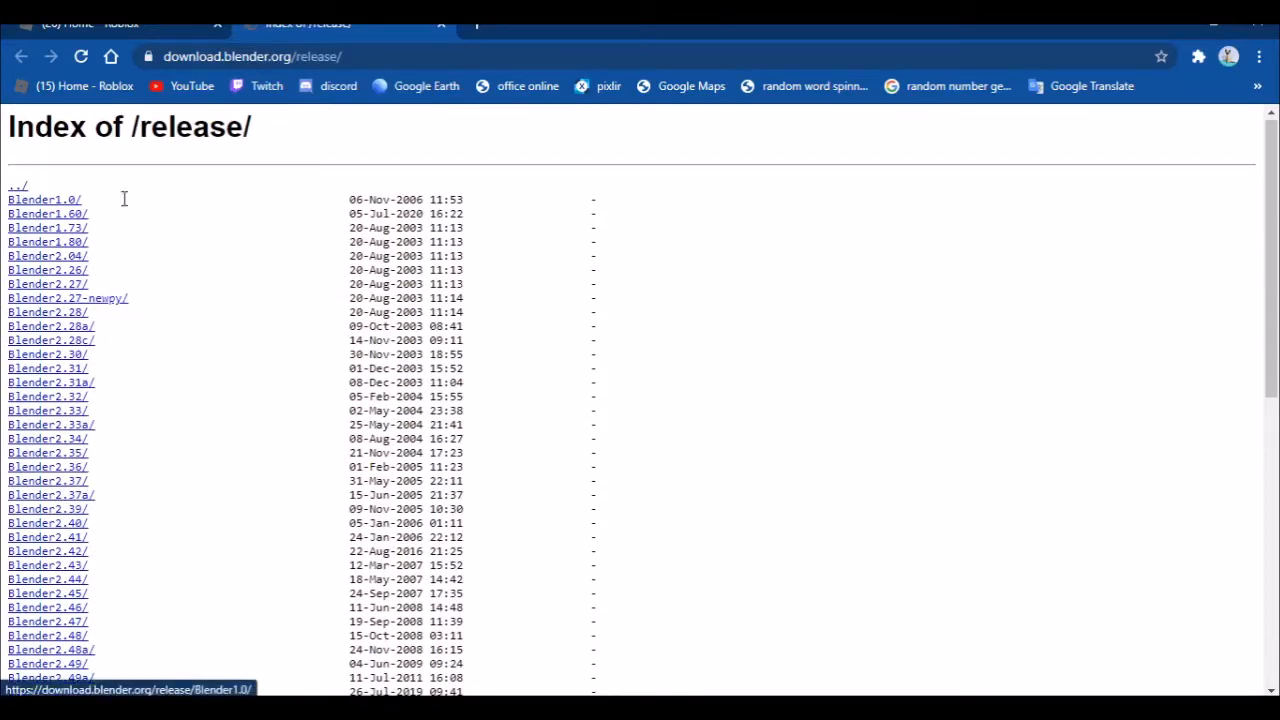
{"action": "middle_click", "coordinate": [365, 250]}
{"action": "scroll", "coordinate": [344, 431], "scroll_direction": "down", "scroll_amount": 6}
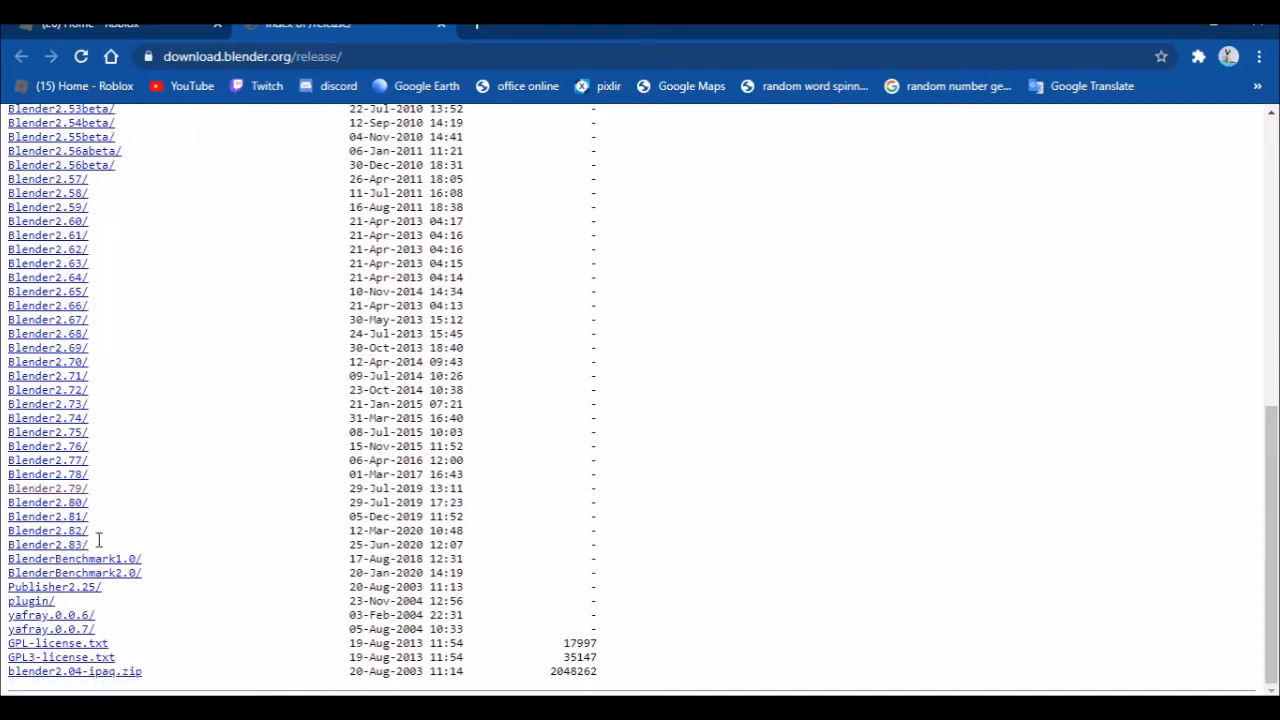
{"action": "right_click", "coordinate": [64, 544]}
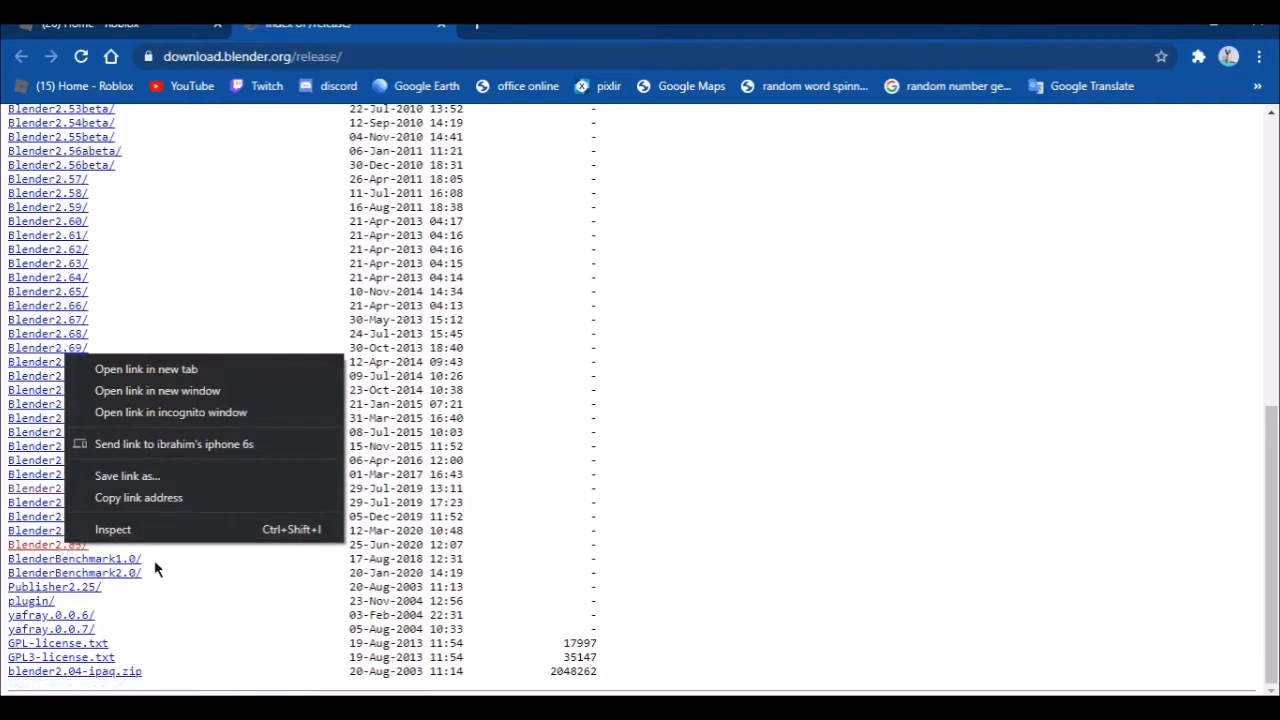
{"action": "left_click", "coordinate": [200, 547]}
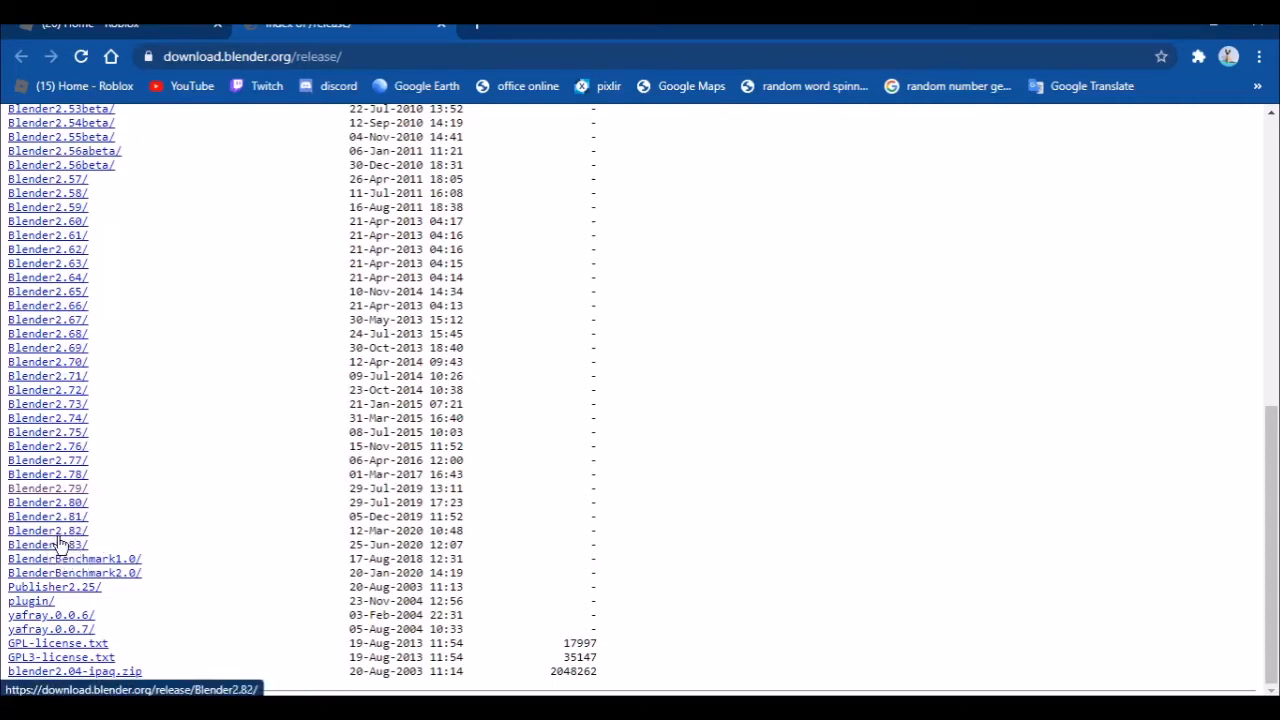
{"action": "middle_click", "coordinate": [249, 520]}
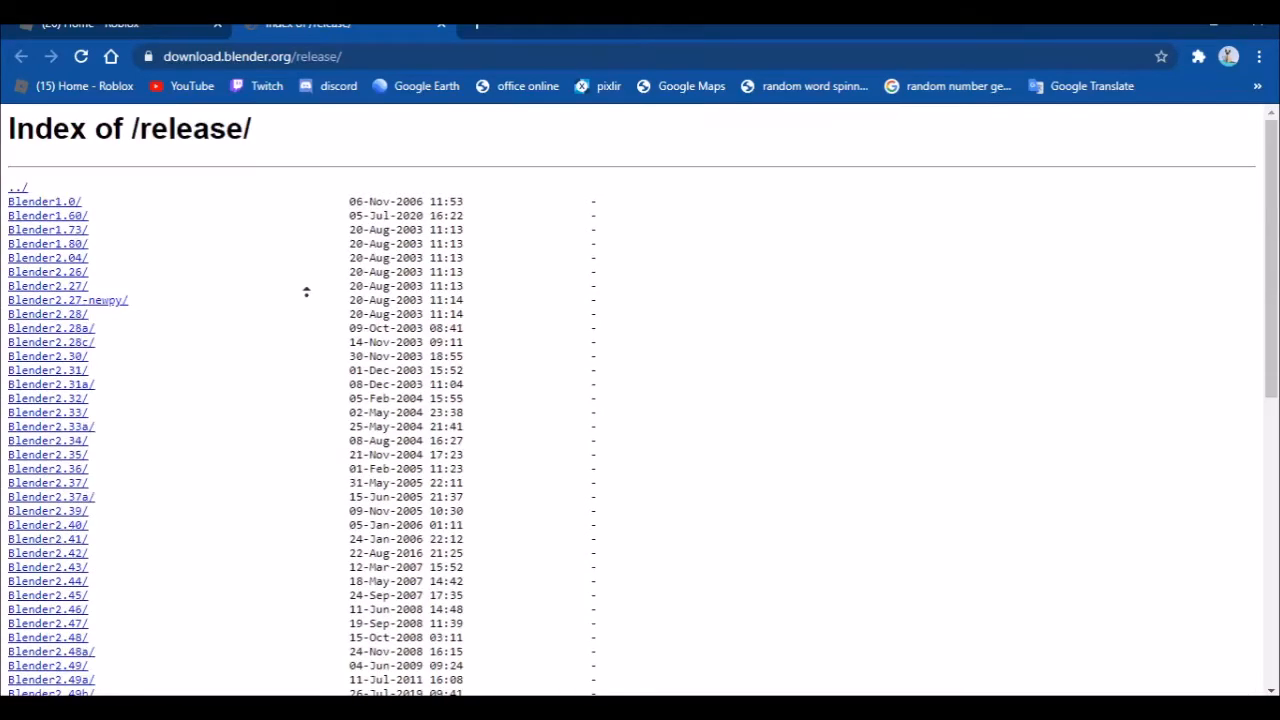
{"action": "middle_click", "coordinate": [211, 571]}
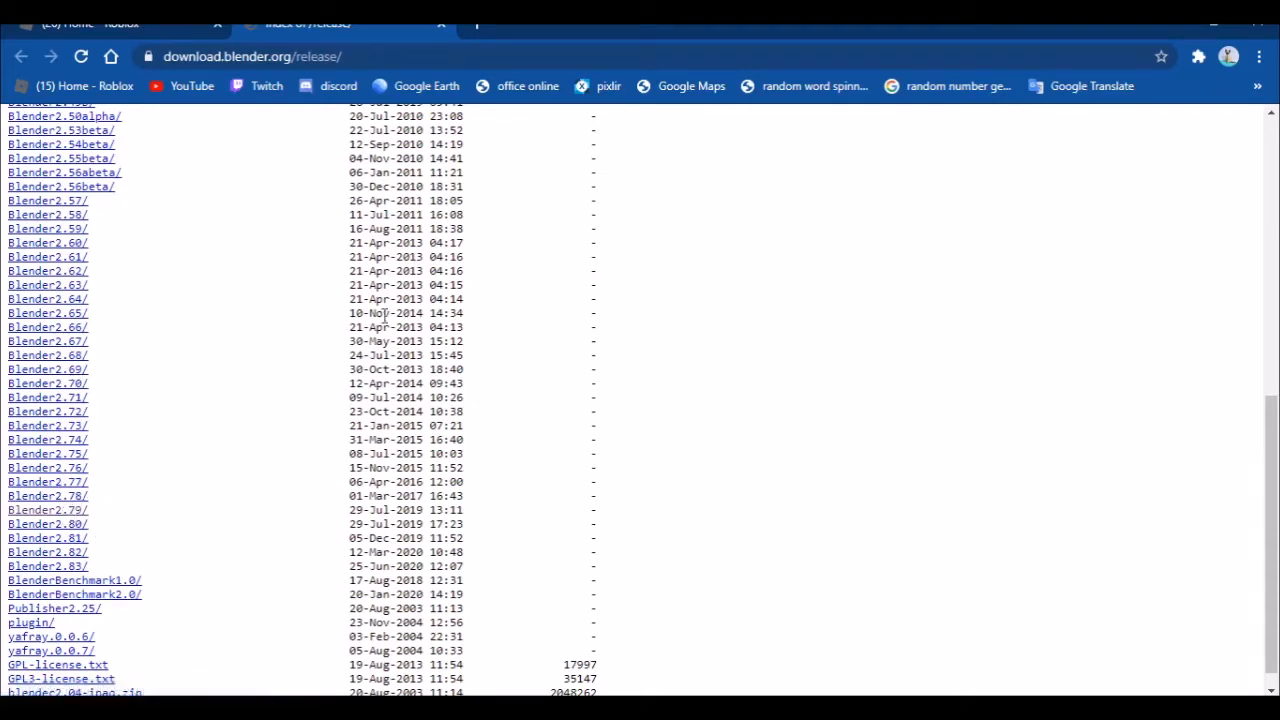
{"action": "middle_click", "coordinate": [248, 423]}
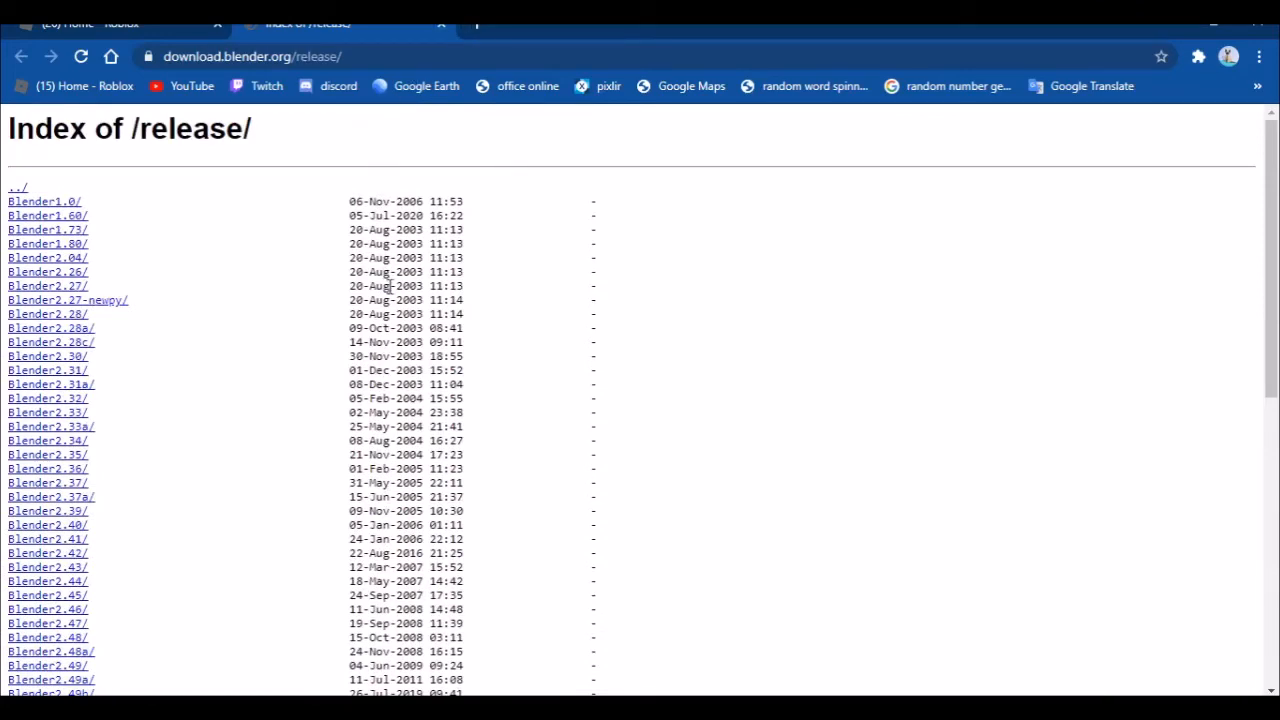
{"action": "middle_click", "coordinate": [291, 373]}
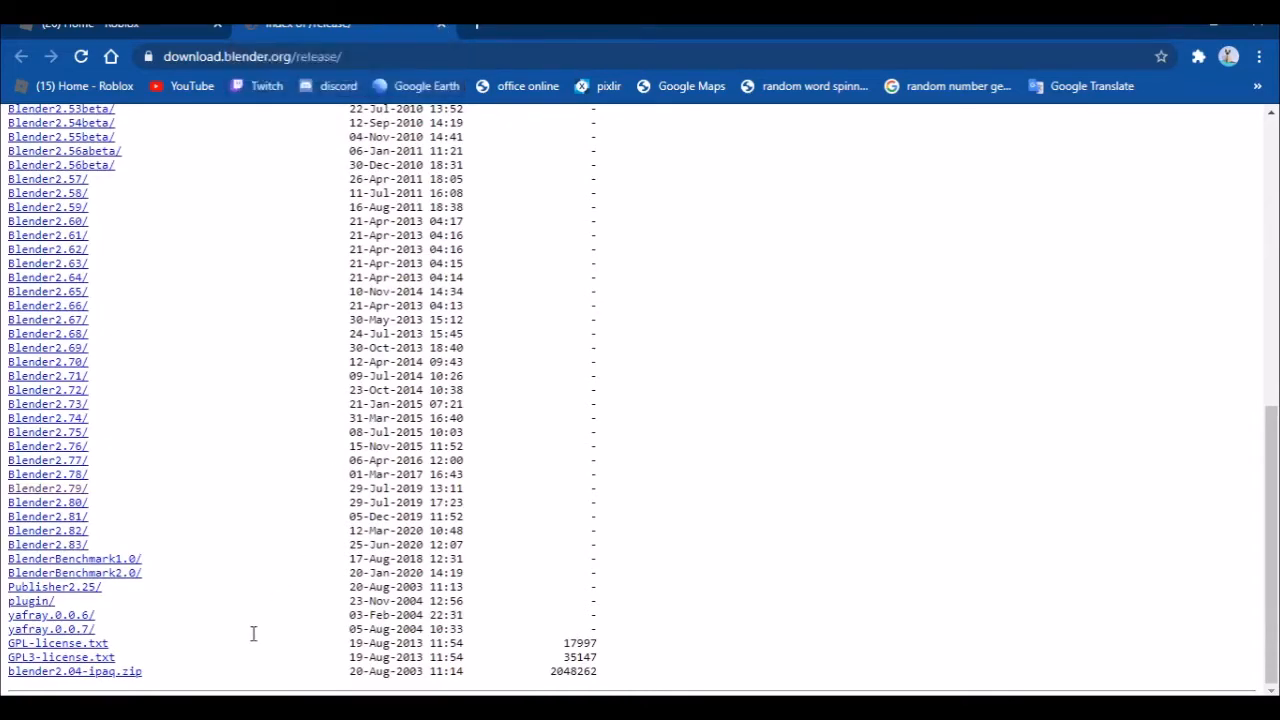
{"action": "scroll", "coordinate": [229, 660], "scroll_direction": "up", "scroll_amount": 2}
{"action": "scroll", "coordinate": [229, 660], "scroll_direction": "down", "scroll_amount": 2}
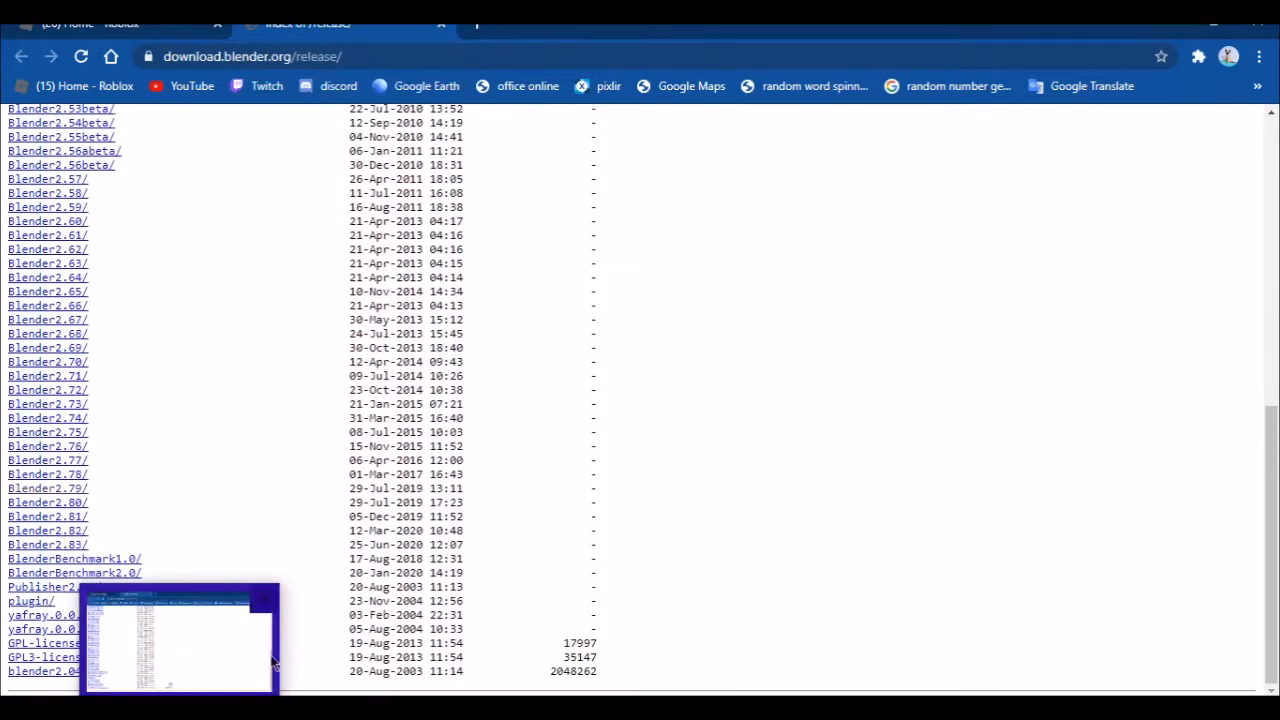
{"action": "scroll", "coordinate": [394, 596], "scroll_direction": "up", "scroll_amount": 1}
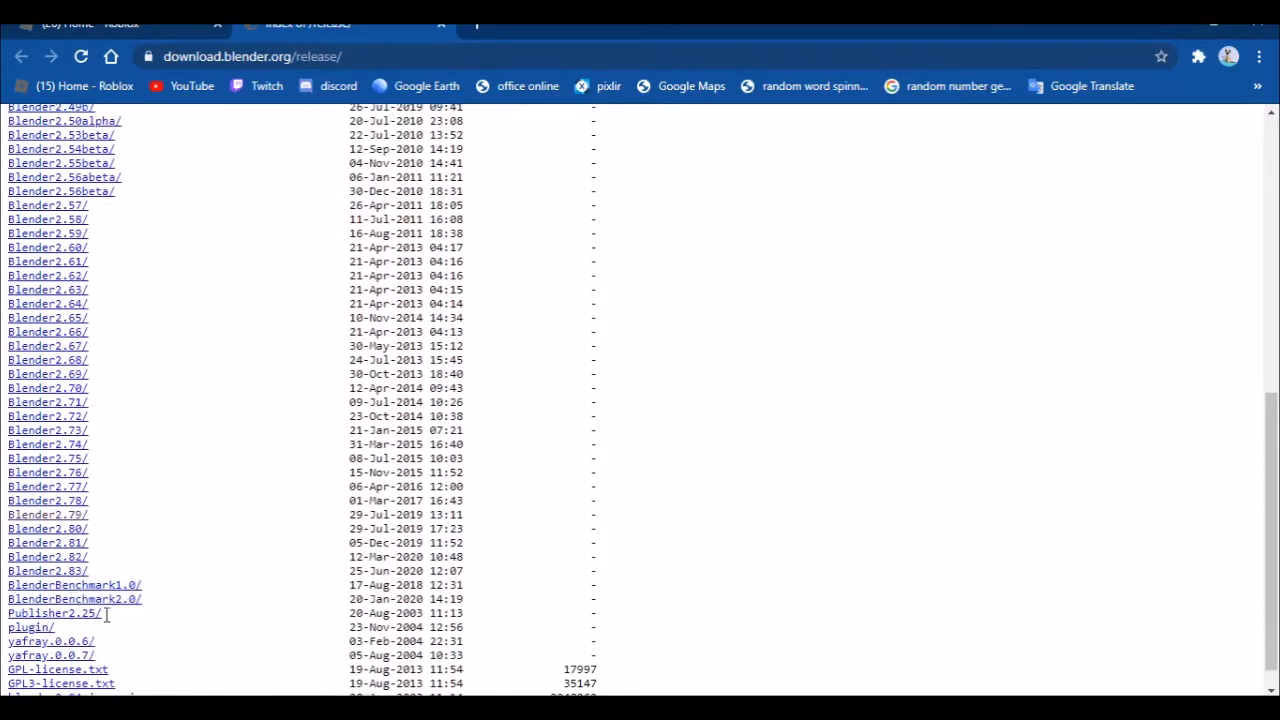
Close the release index and minimize the open windows to get to the desktop.
{"action": "left_click", "coordinate": [446, 27]}
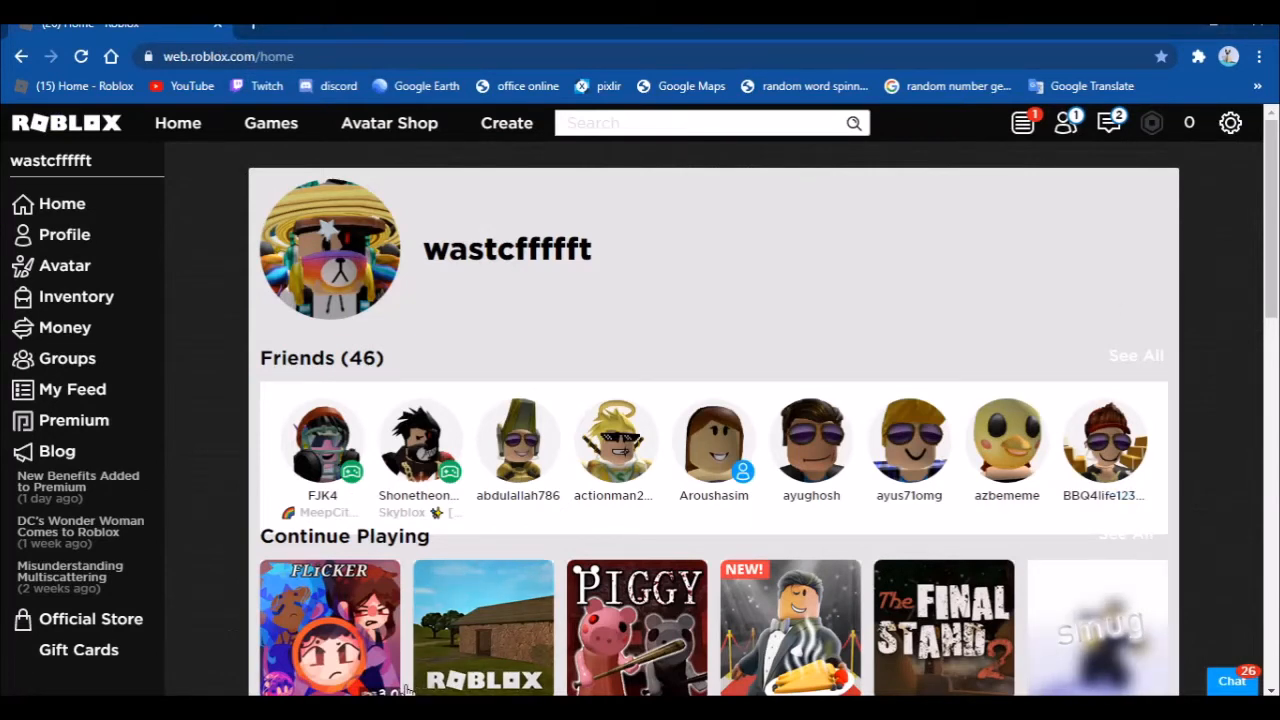
{"action": "left_click", "coordinate": [1060, 708]}
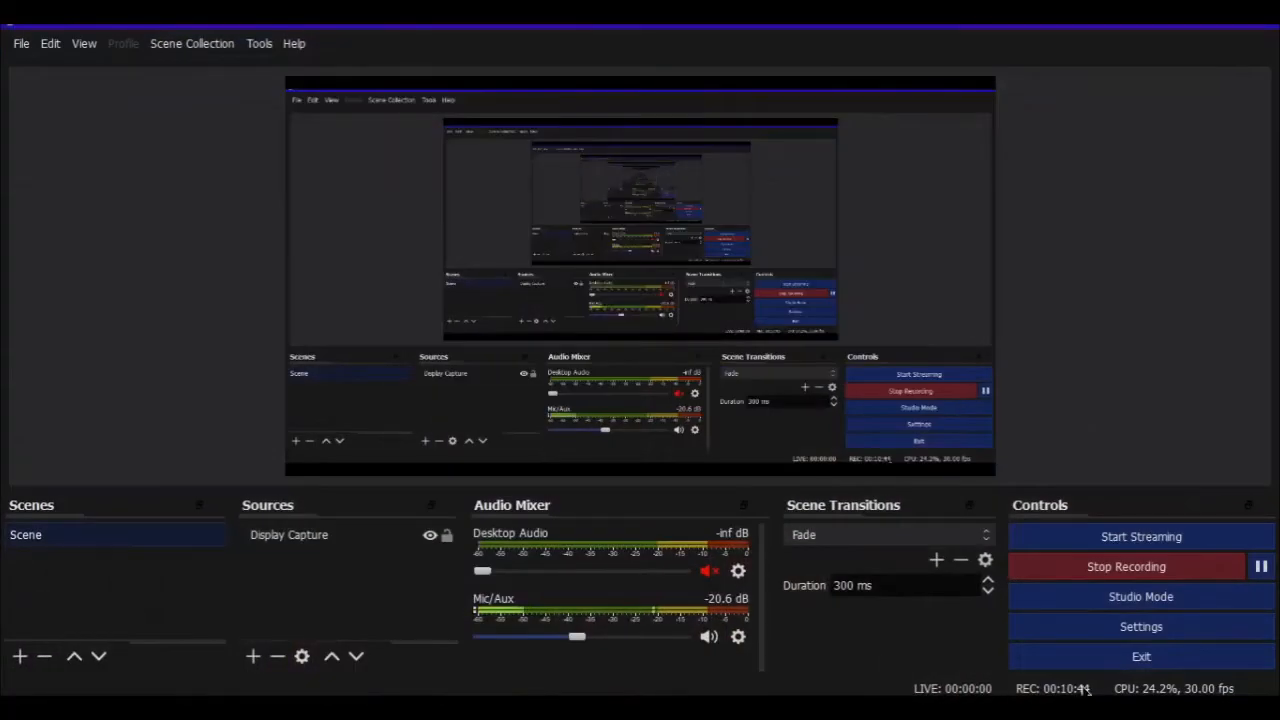
{"action": "left_click", "coordinate": [1170, 28]}
{"action": "left_click", "coordinate": [1176, 27]}
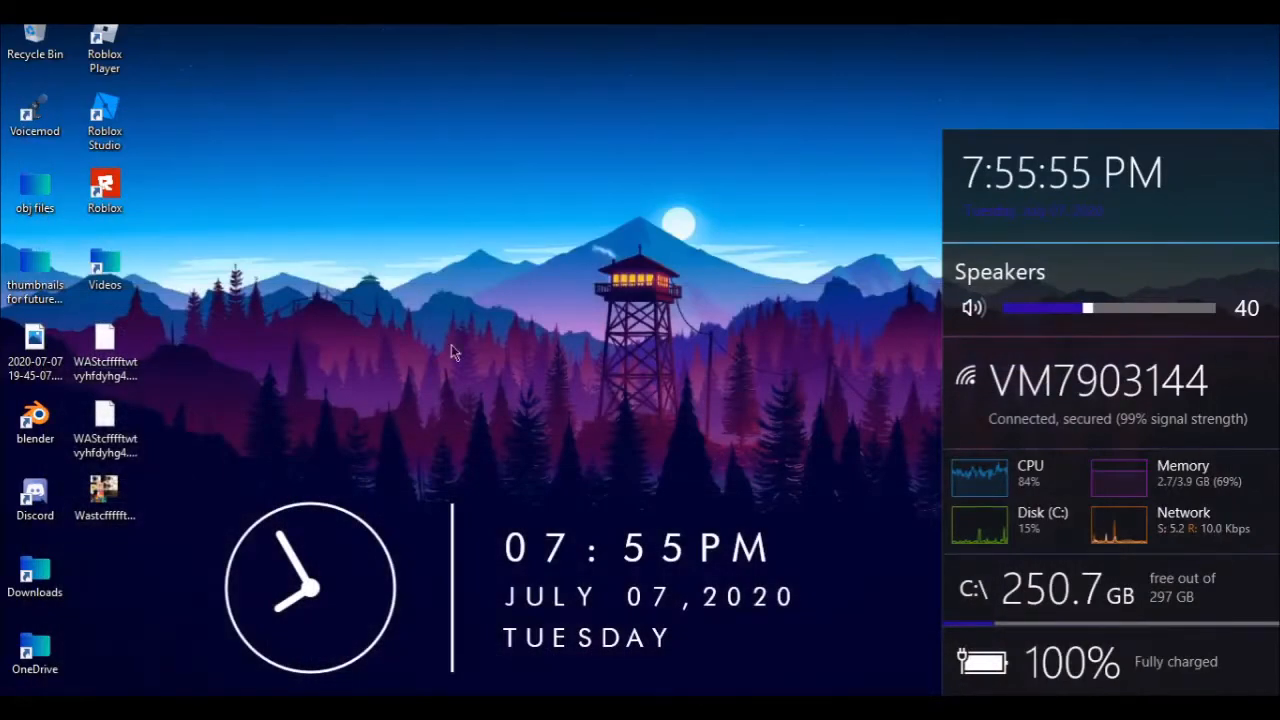
{"action": "left_click_drag", "start_coordinate": [439, 486], "coordinate": [379, 77]}
{"action": "left_click_drag", "start_coordinate": [378, 76], "coordinate": [363, 545]}
{"action": "left_click_drag", "start_coordinate": [218, 424], "coordinate": [944, 667]}
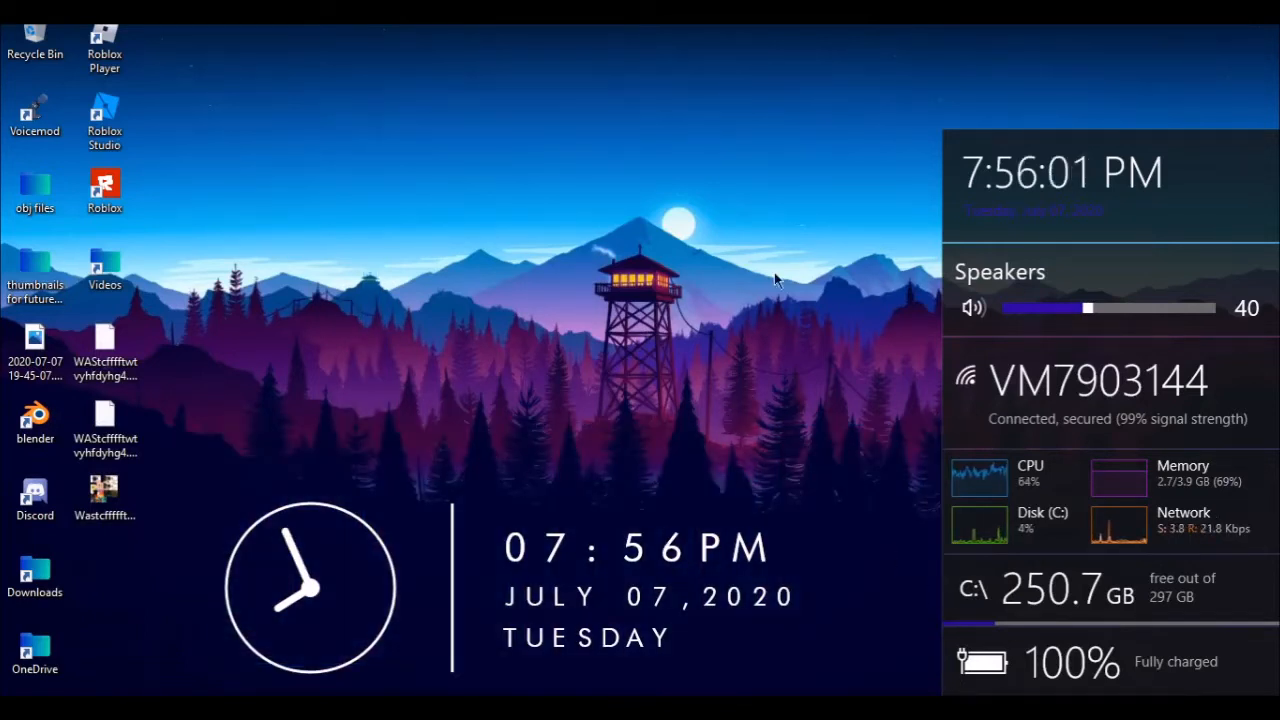
Launch Blender from the desktop, maximize its window and dismiss the splash screen.
{"action": "left_click", "coordinate": [54, 426]}
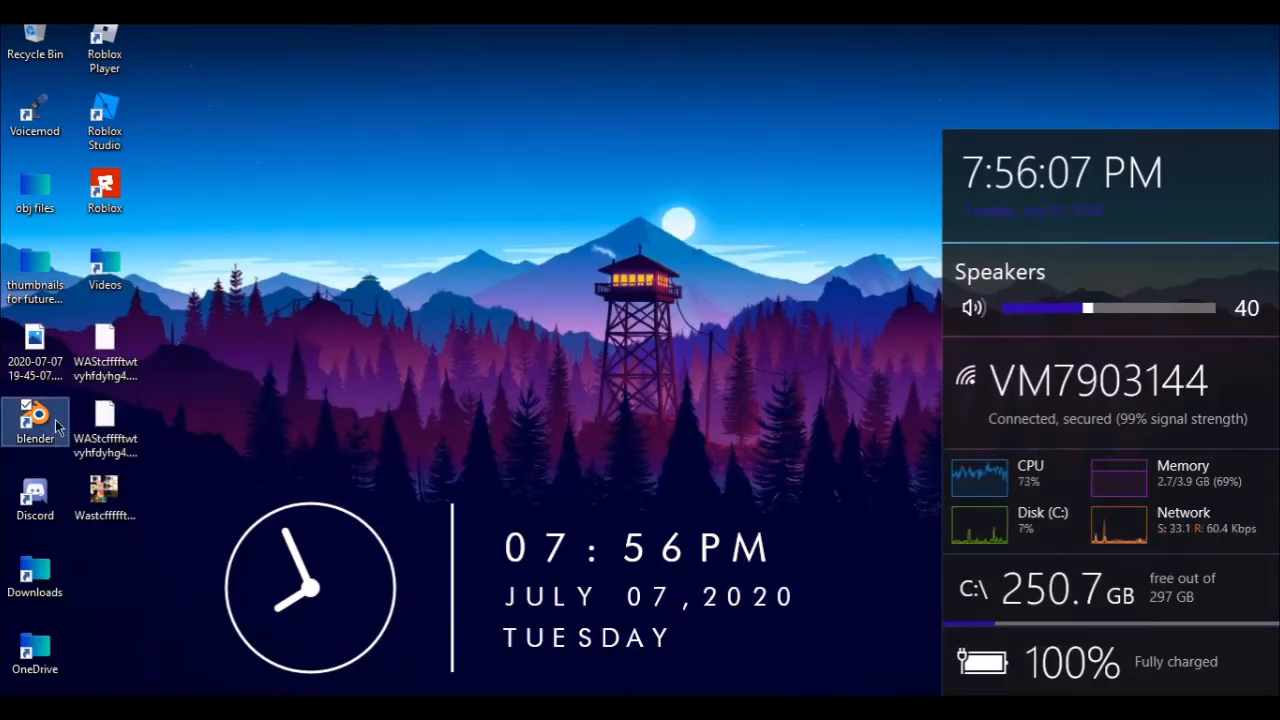
{"action": "double_click", "coordinate": [57, 426]}
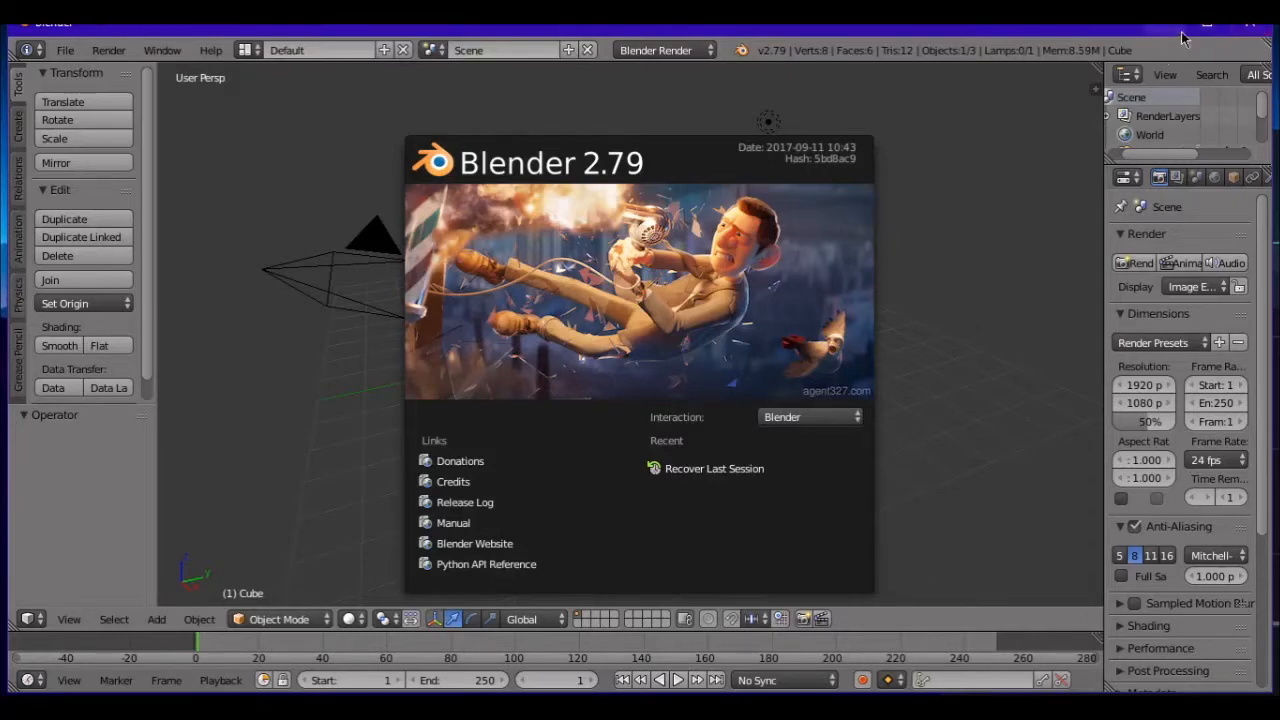
{"action": "left_click", "coordinate": [1205, 28]}
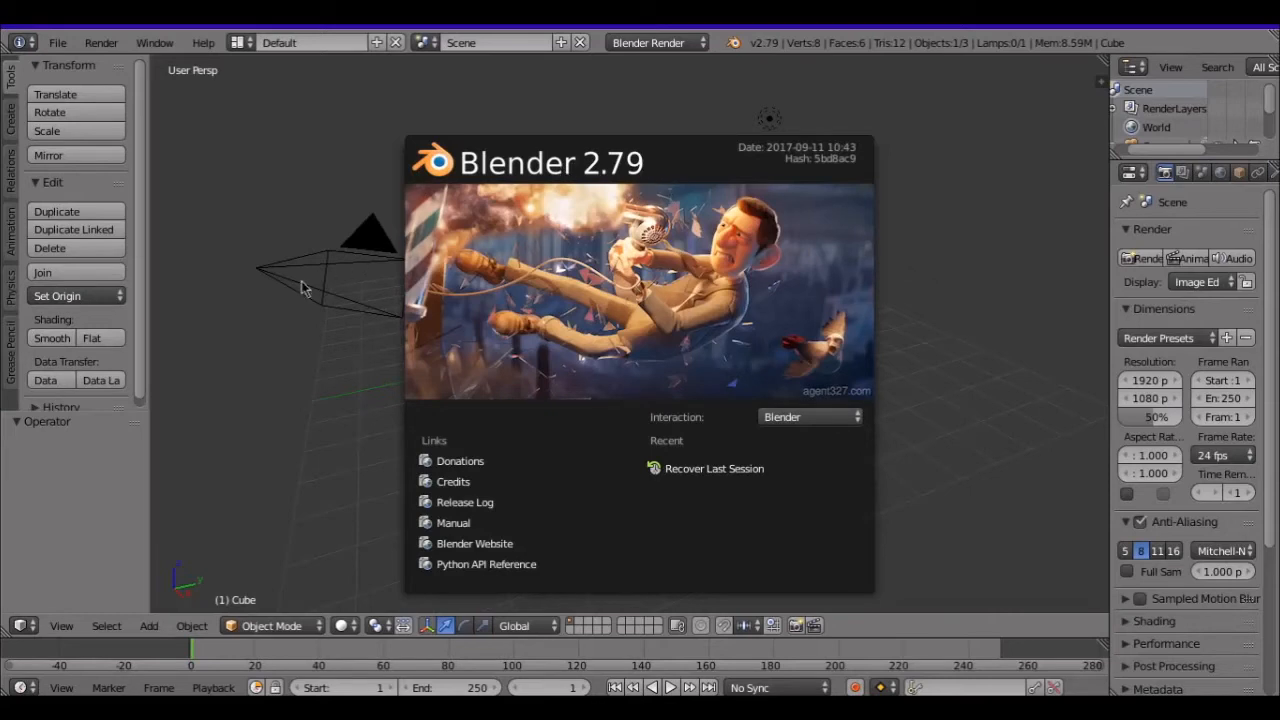
{"action": "left_click", "coordinate": [263, 361]}
Move the default cube freely by about -0.30 in X, 0.59 in Y and 1.02 in Z.
{"action": "key", "text": "g"}
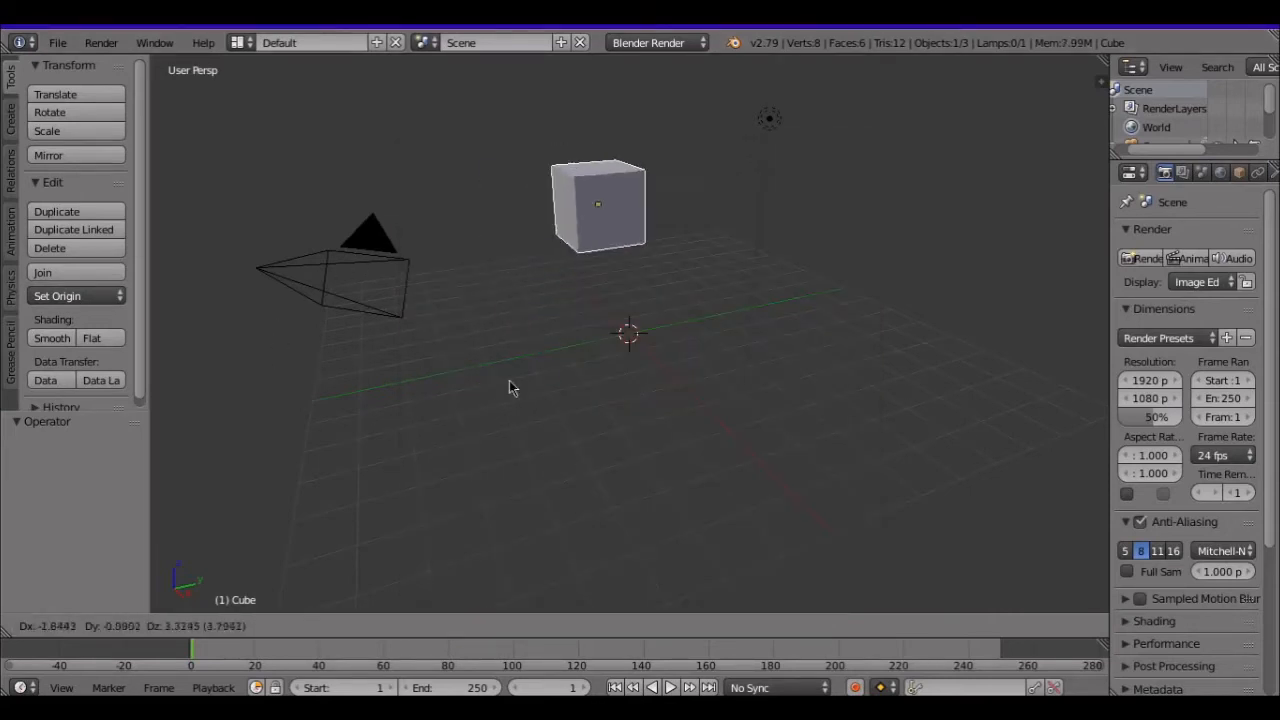
{"action": "left_click", "coordinate": [591, 431]}
{"action": "middle_click_drag", "start_coordinate": [848, 428], "coordinate": [811, 383]}
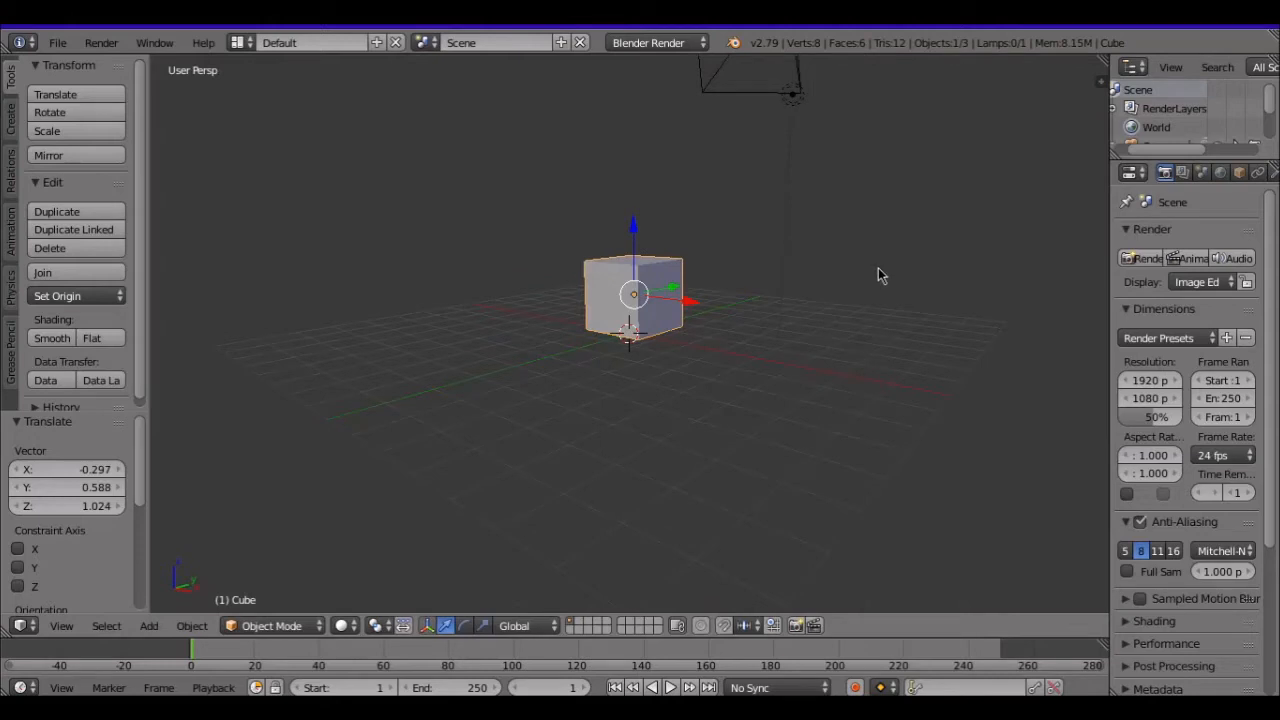
{"action": "middle_click_drag", "start_coordinate": [878, 268], "coordinate": [530, 246]}
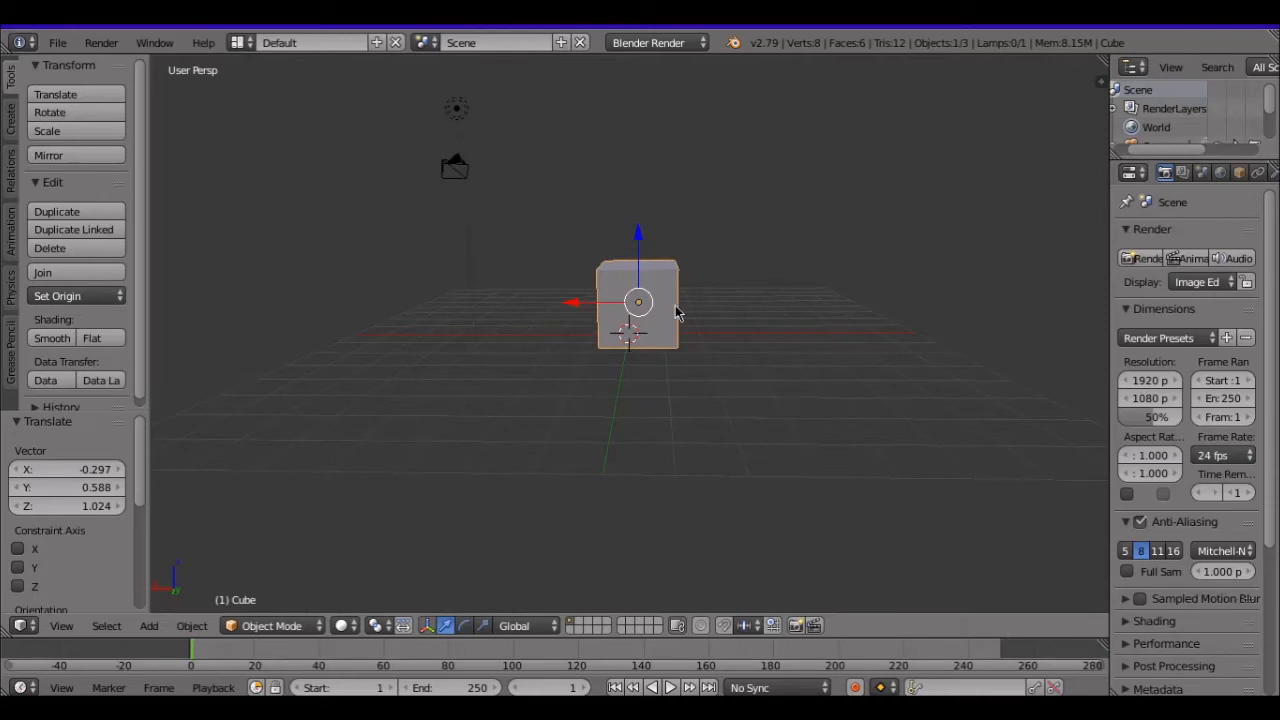
Move the cube freely by about -0.08 in X, -0.10 in Y and 0.39 in Z.
{"action": "key", "text": "g"}
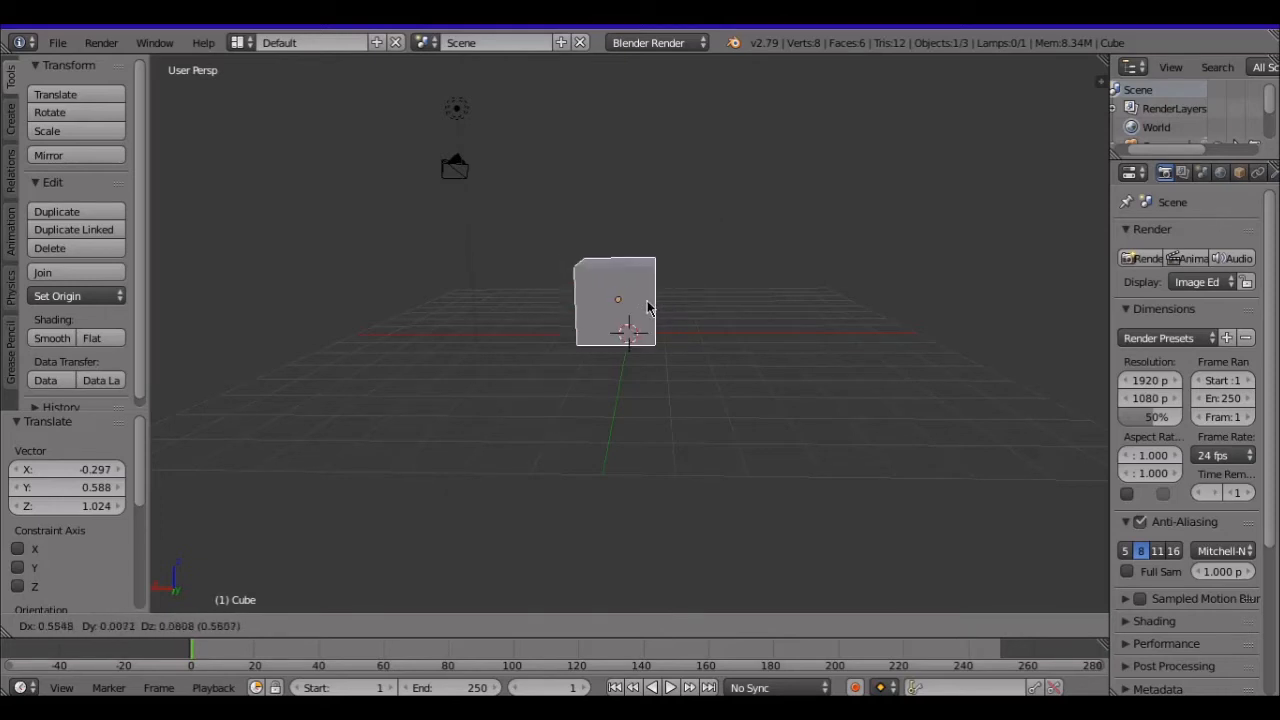
{"action": "left_click", "coordinate": [667, 310]}
{"action": "key", "text": "g"}
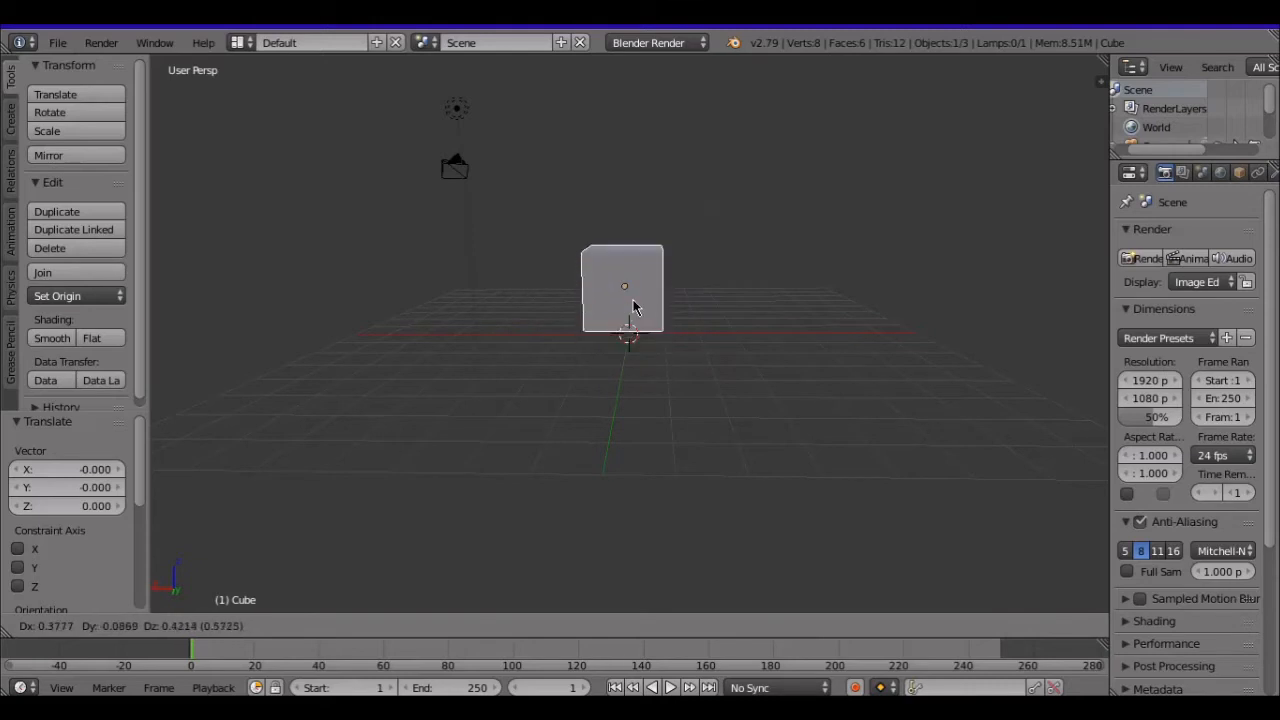
{"action": "left_click", "coordinate": [651, 309]}
Place the 3D cursor near the cube's upper edge and move the cube by about -0.02 in X, -0.15 in Y and -0.54 in Z.
{"action": "middle_click_drag", "start_coordinate": [745, 254], "coordinate": [657, 250]}
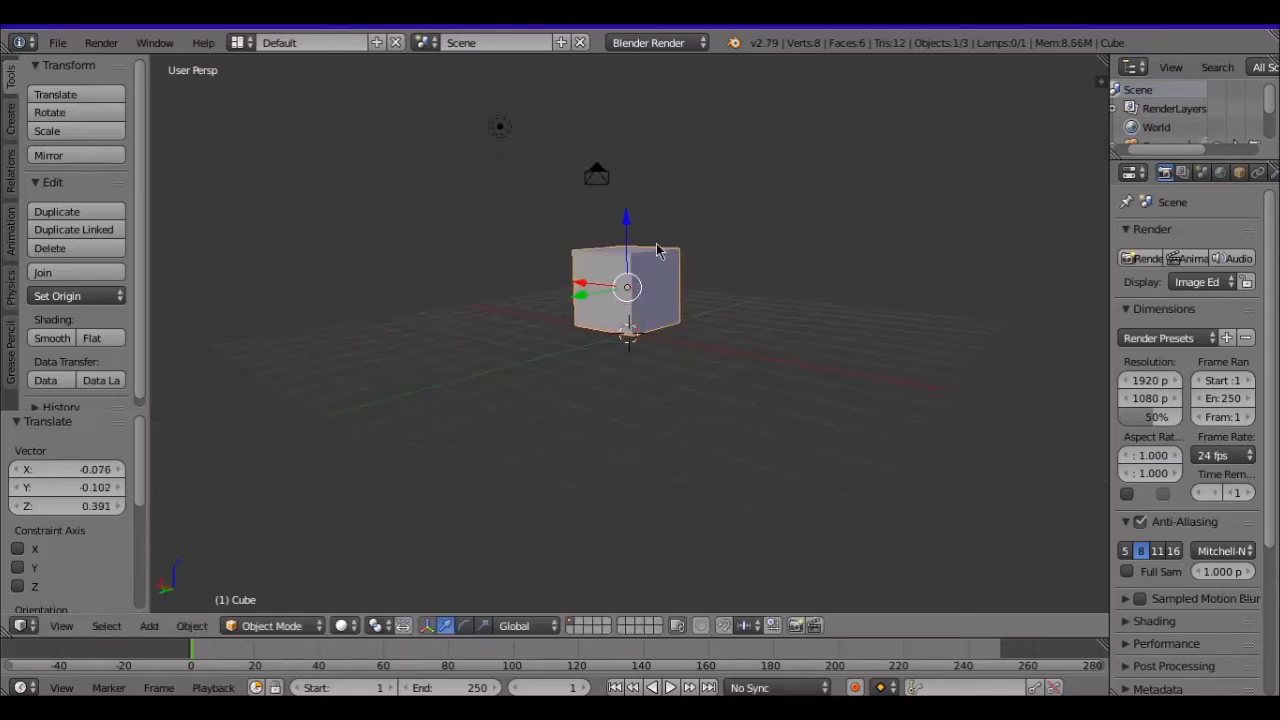
{"action": "left_click", "coordinate": [650, 268]}
{"action": "key", "text": "g"}
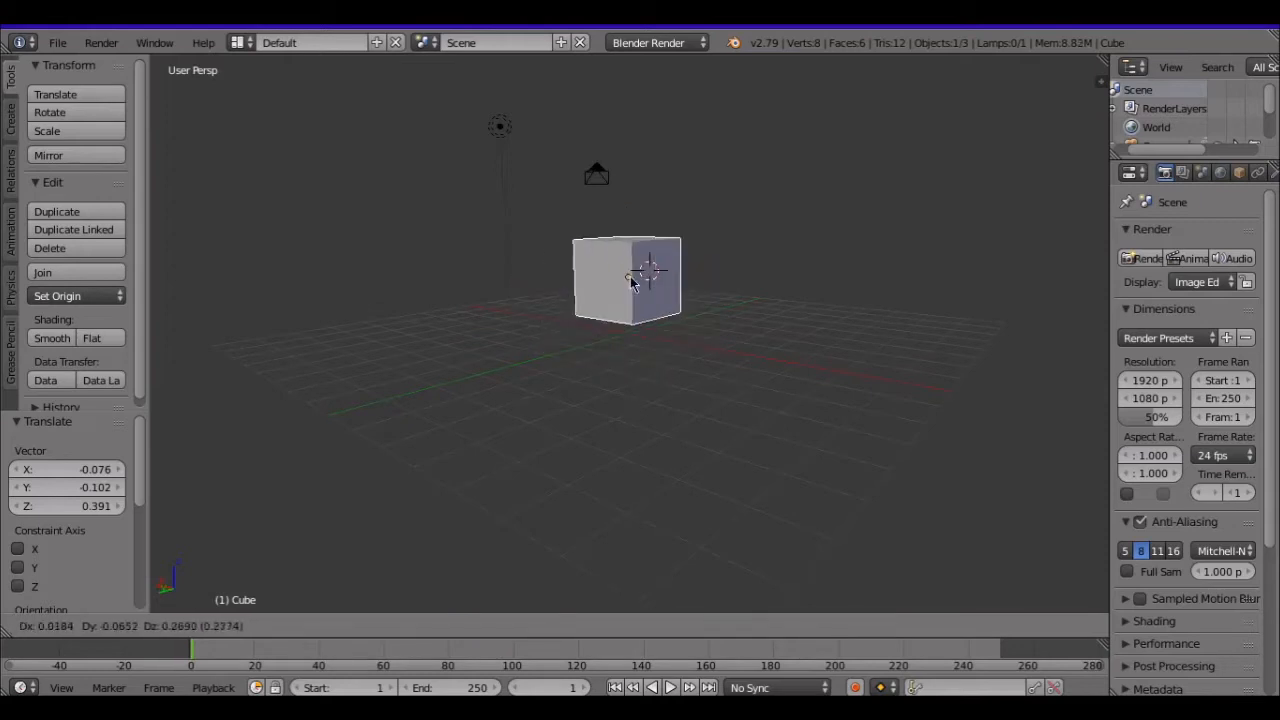
{"action": "left_click", "coordinate": [590, 308]}
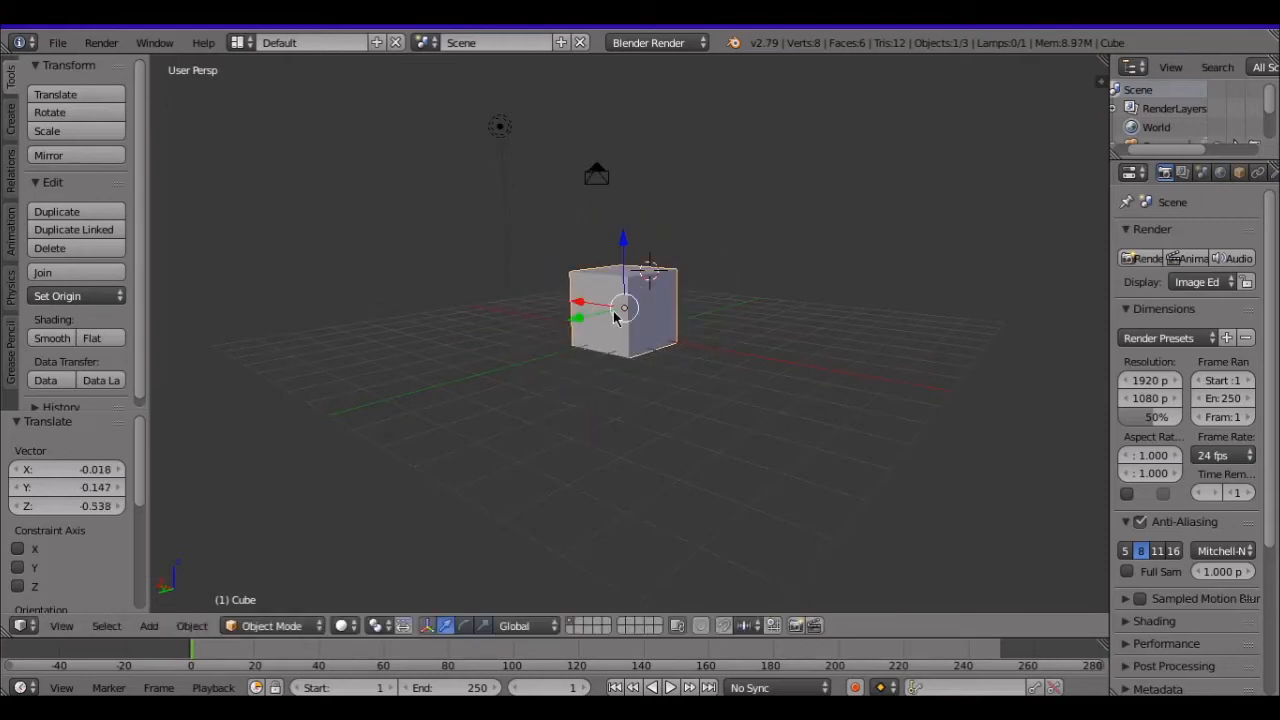
Move the cube about 0.49 along Y, plus a free move of about -0.46 in X, -0.49 in Y and 0.30 in Z.
{"action": "key", "text": "g"}
{"action": "key", "text": "y"}
{"action": "left_click", "coordinate": [649, 347]}
{"action": "key", "text": "g"}
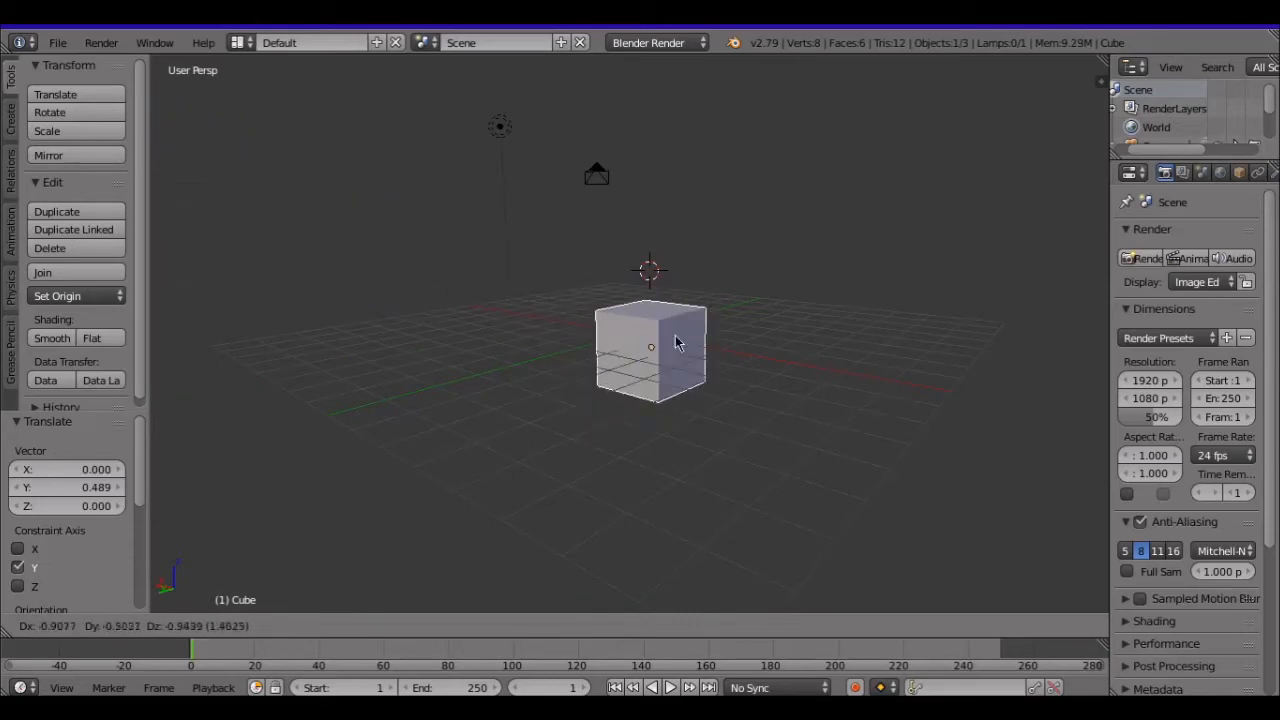
{"action": "left_click", "coordinate": [661, 298]}
{"action": "middle_click_drag", "start_coordinate": [753, 399], "coordinate": [857, 406]}
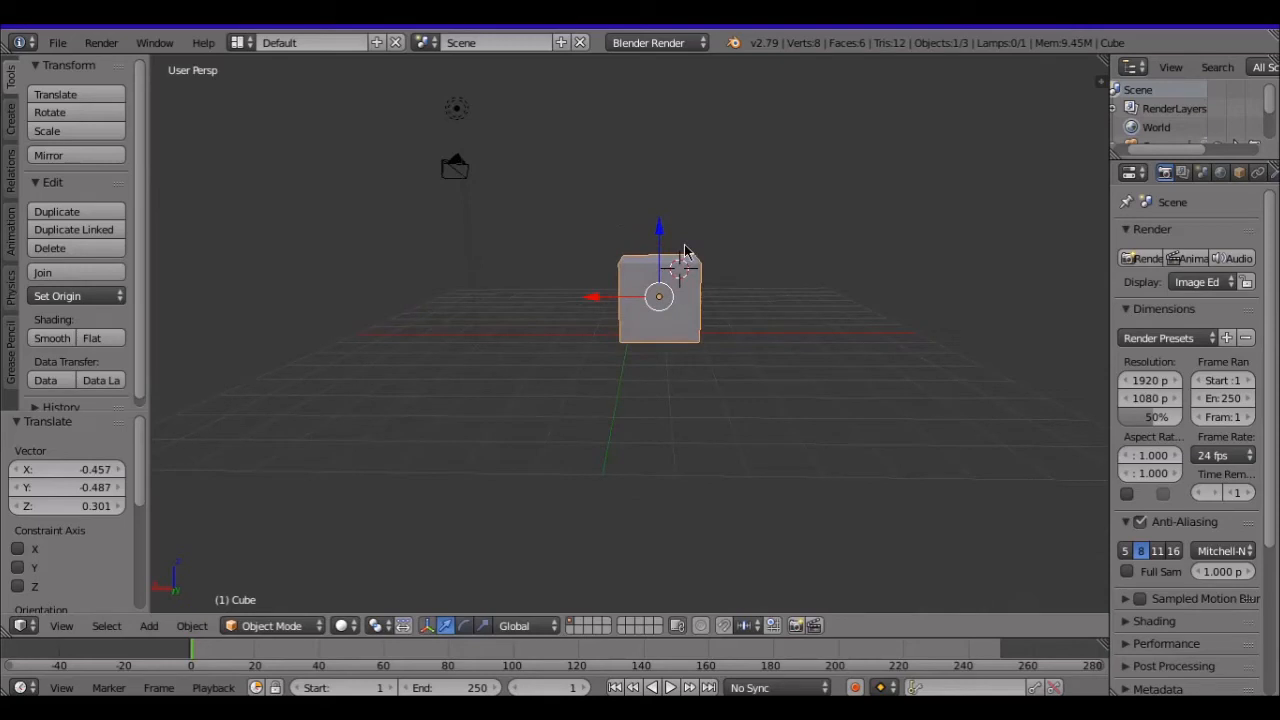
Delete the default cube from the scene.
{"action": "key", "text": "x"}
{"action": "middle_click_drag", "start_coordinate": [730, 345], "coordinate": [660, 343]}
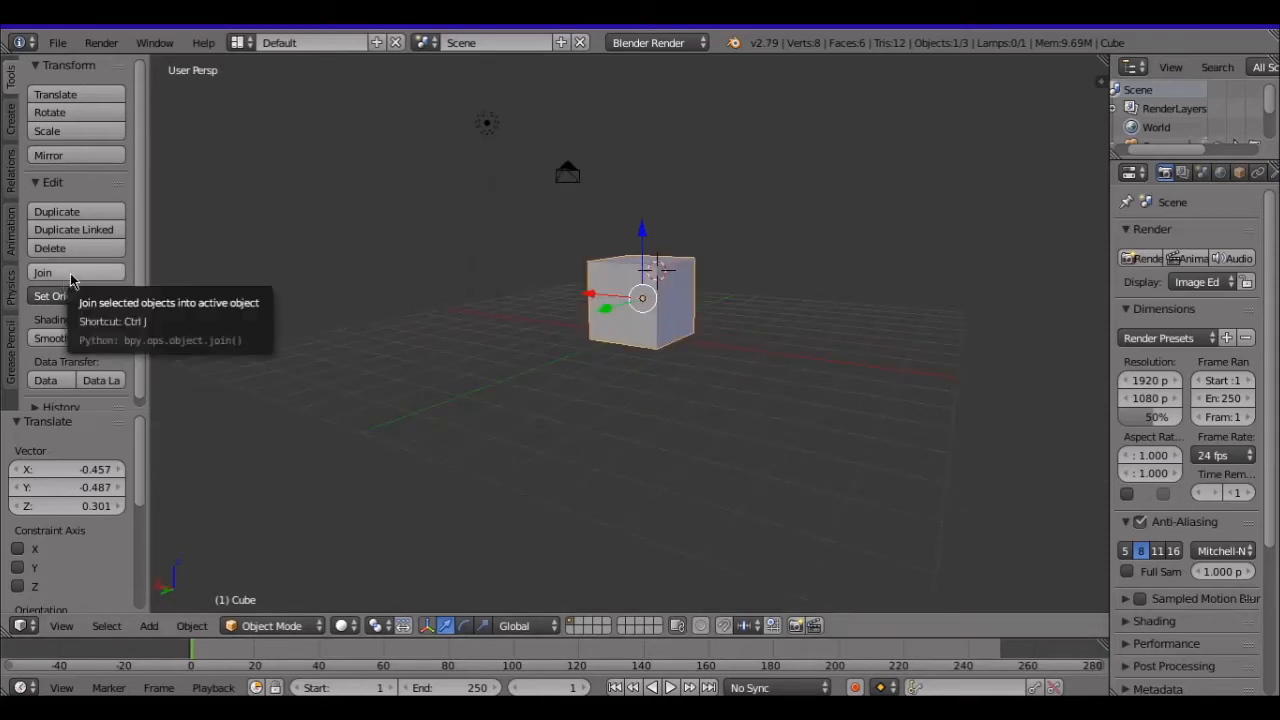
{"action": "scroll", "coordinate": [140, 321], "scroll_direction": "down", "scroll_amount": 1}
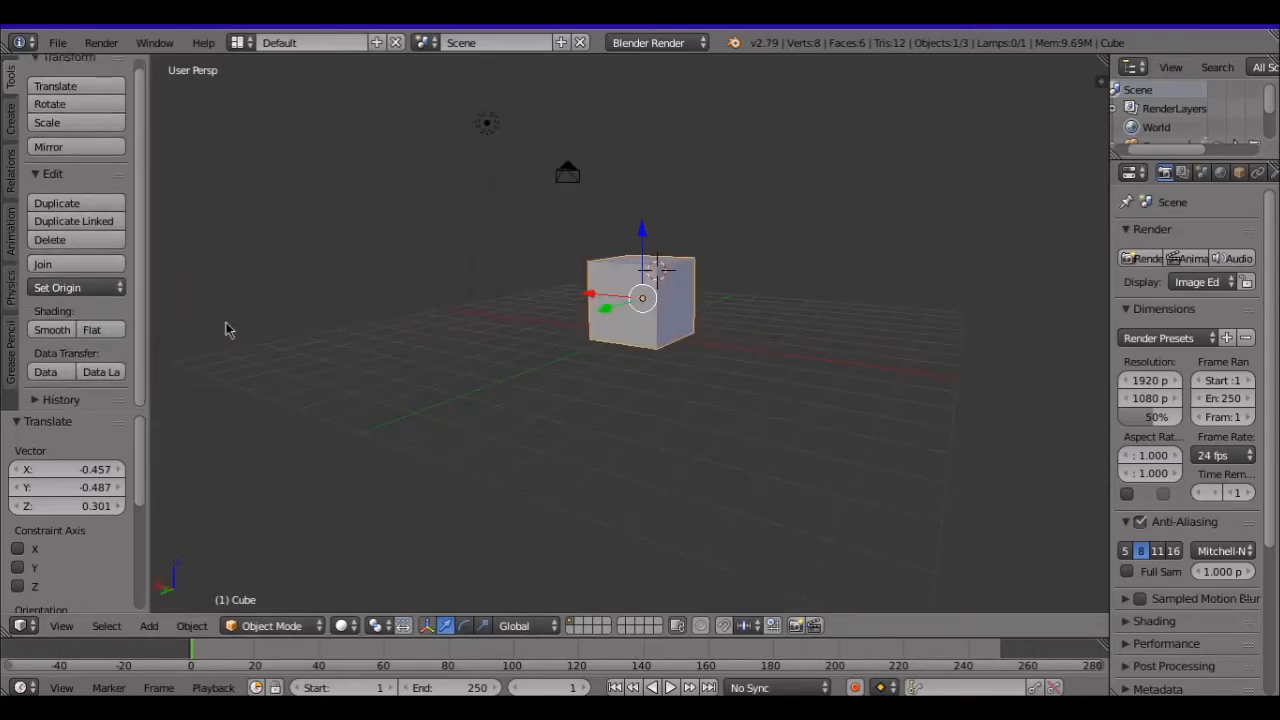
{"action": "key", "text": "x"}
{"action": "left_click", "coordinate": [405, 324]}
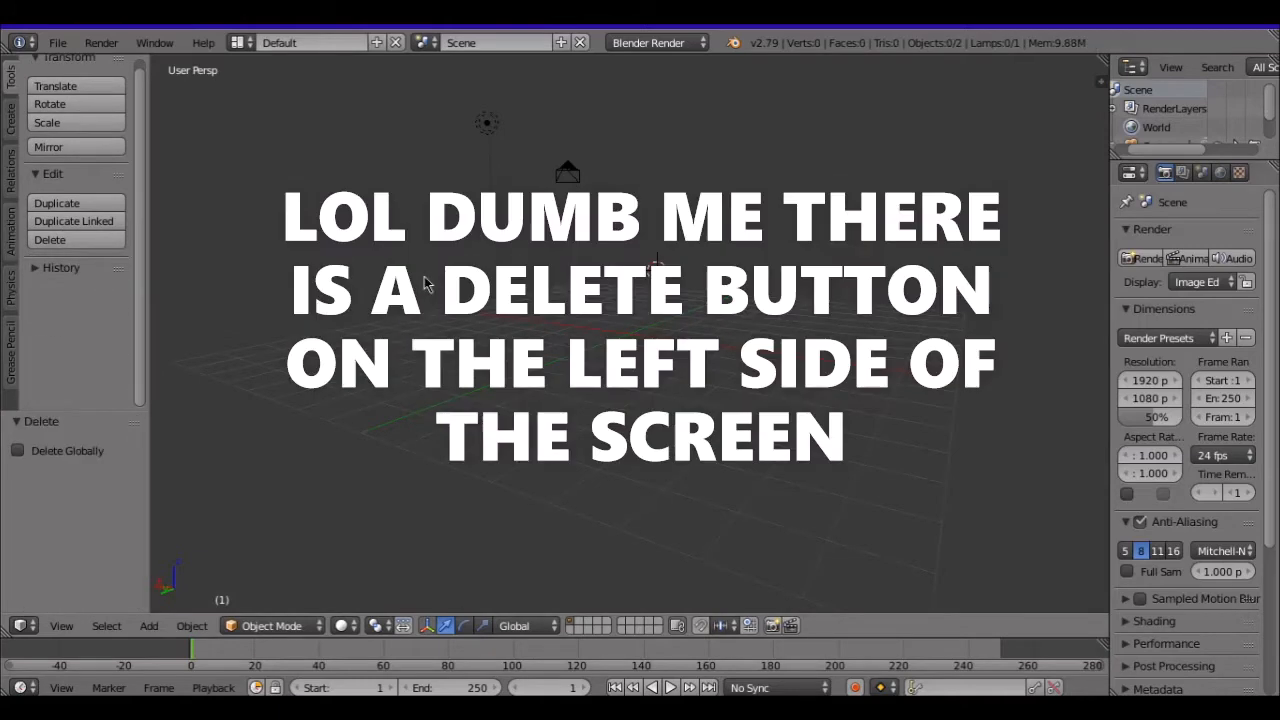
{"action": "middle_click_drag", "start_coordinate": [611, 389], "coordinate": [515, 297]}
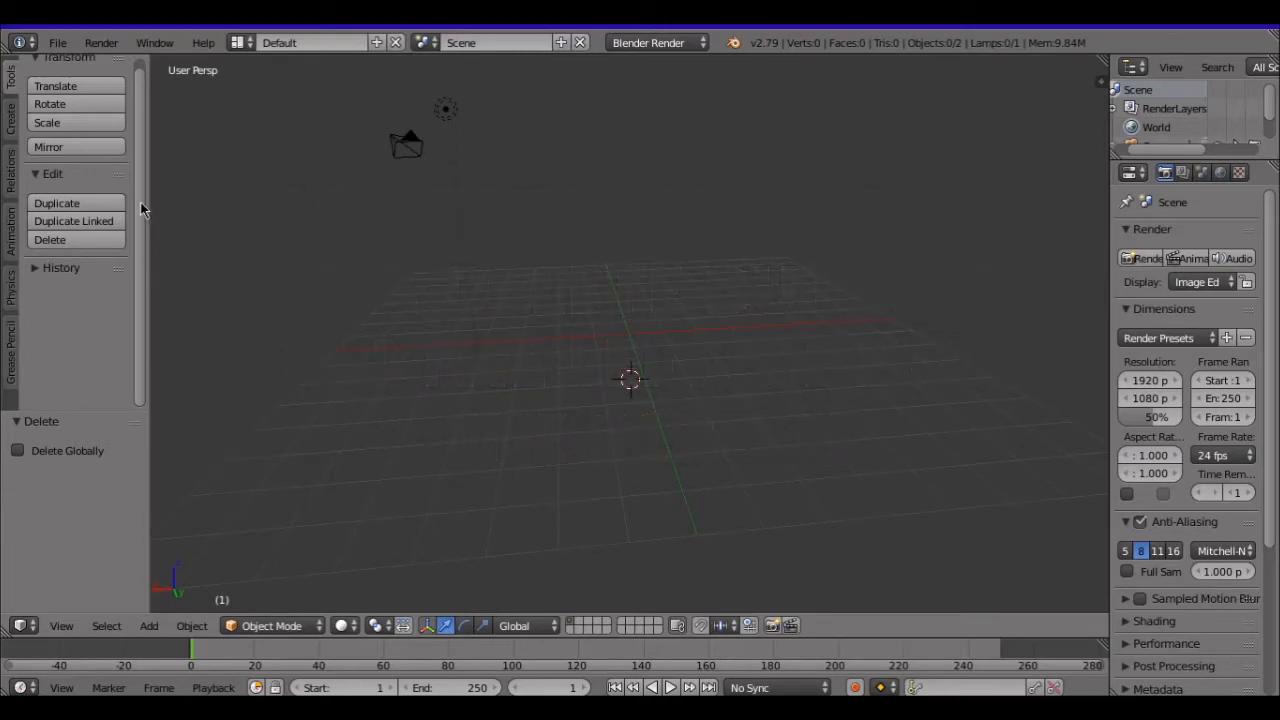
{"action": "scroll", "coordinate": [145, 203], "scroll_direction": "up", "scroll_amount": 1}
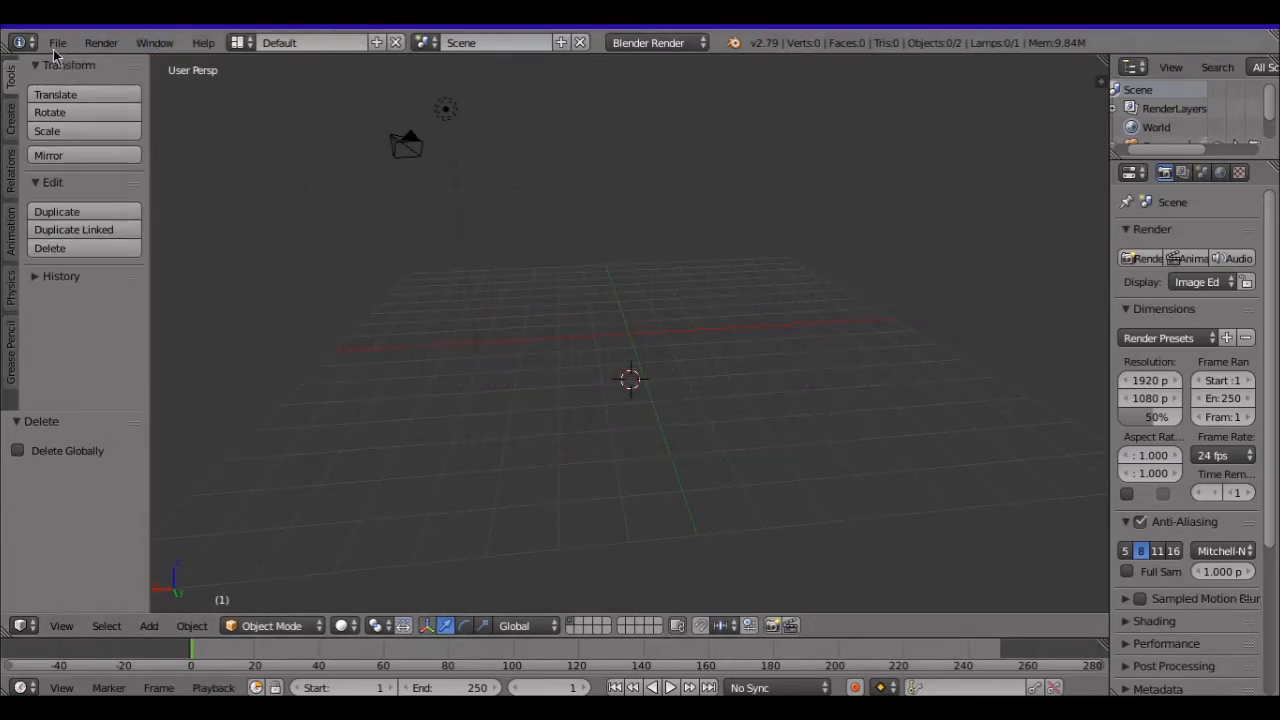
{"action": "left_click", "coordinate": [56, 44]}
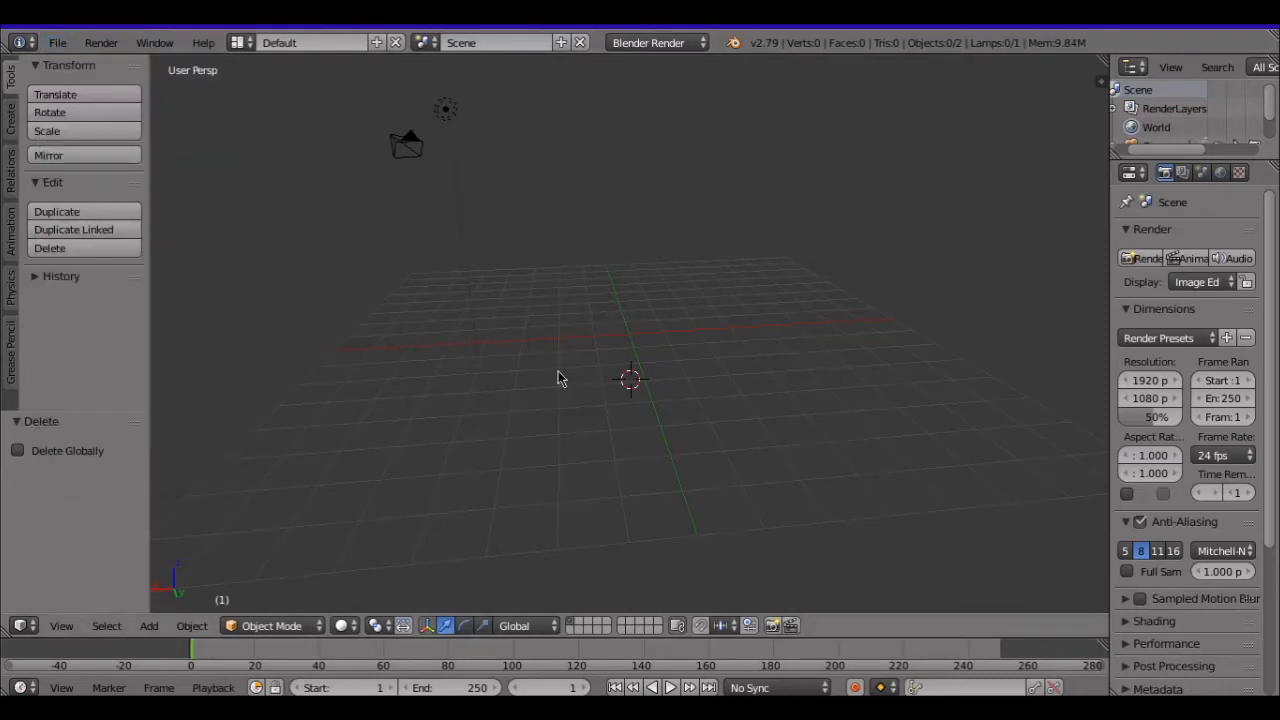
{"action": "middle_click_drag", "start_coordinate": [609, 357], "coordinate": [1089, 323]}
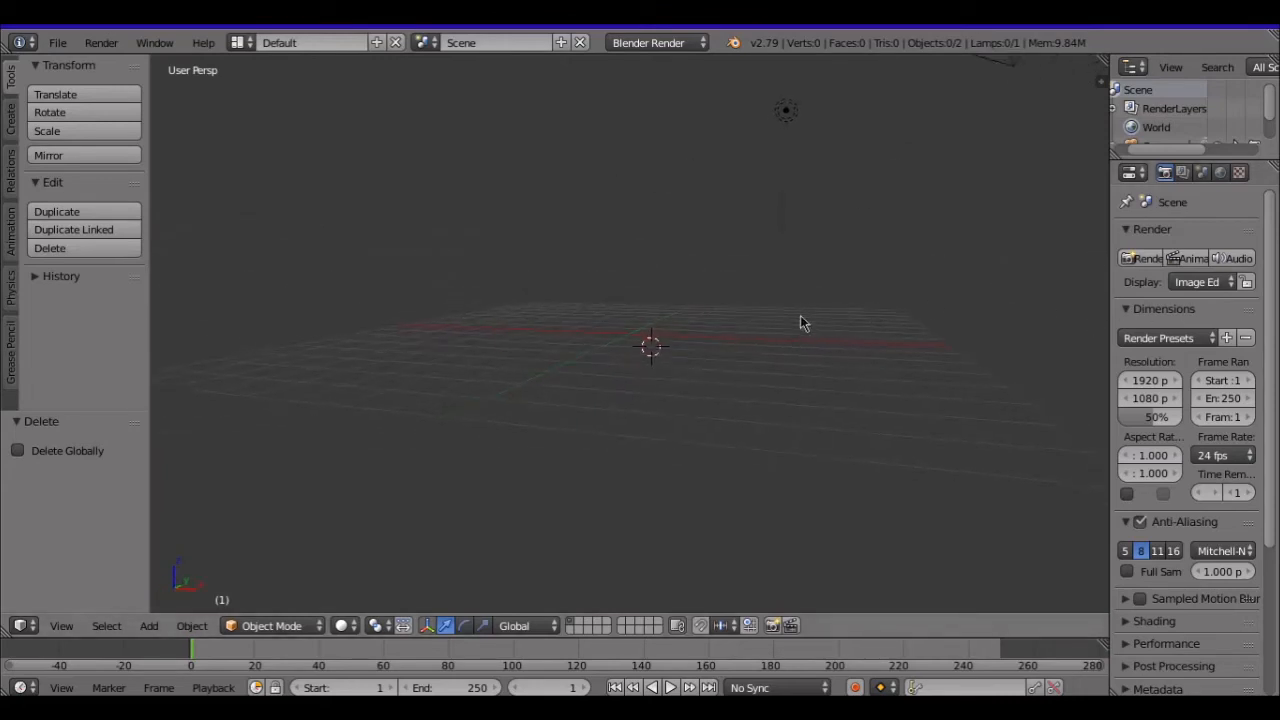
{"action": "middle_click_drag", "start_coordinate": [800, 323], "coordinate": [745, 323]}
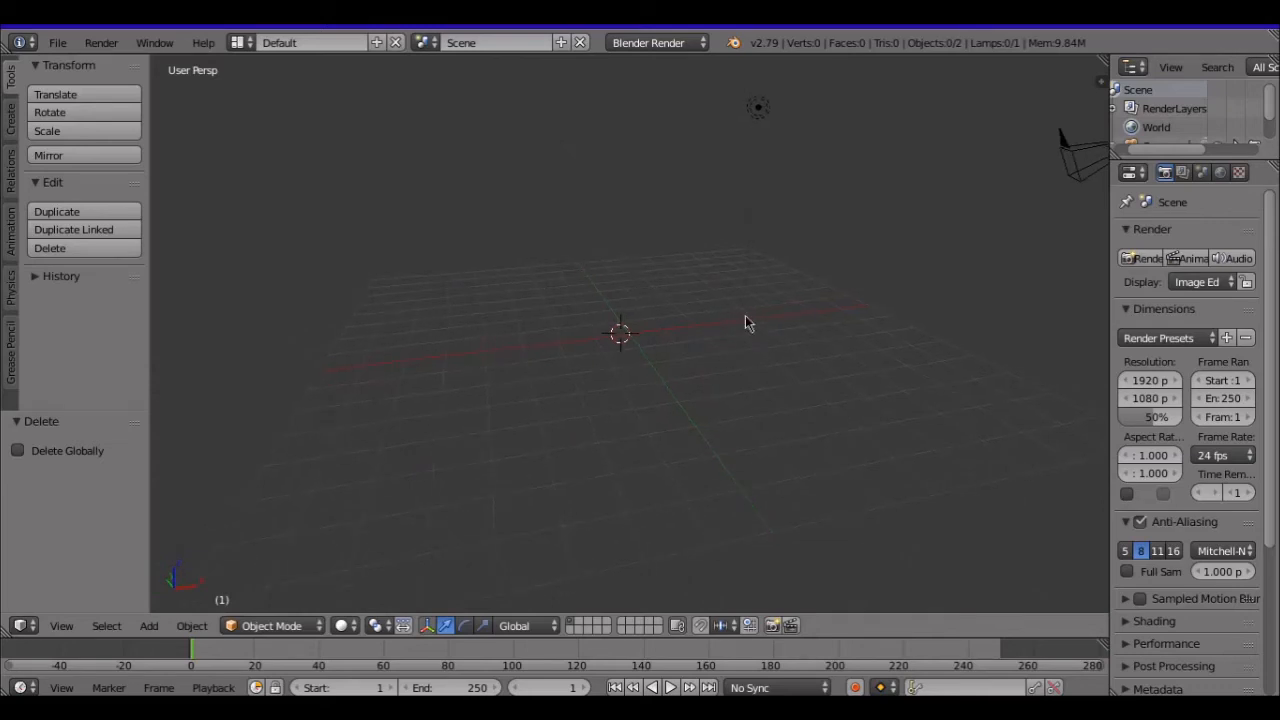
Import the Wavefront file WAStcfffftwt vyhfdyhg4.obj from the Desktop folder with the default OBJ import settings.
{"action": "left_click", "coordinate": [58, 43]}
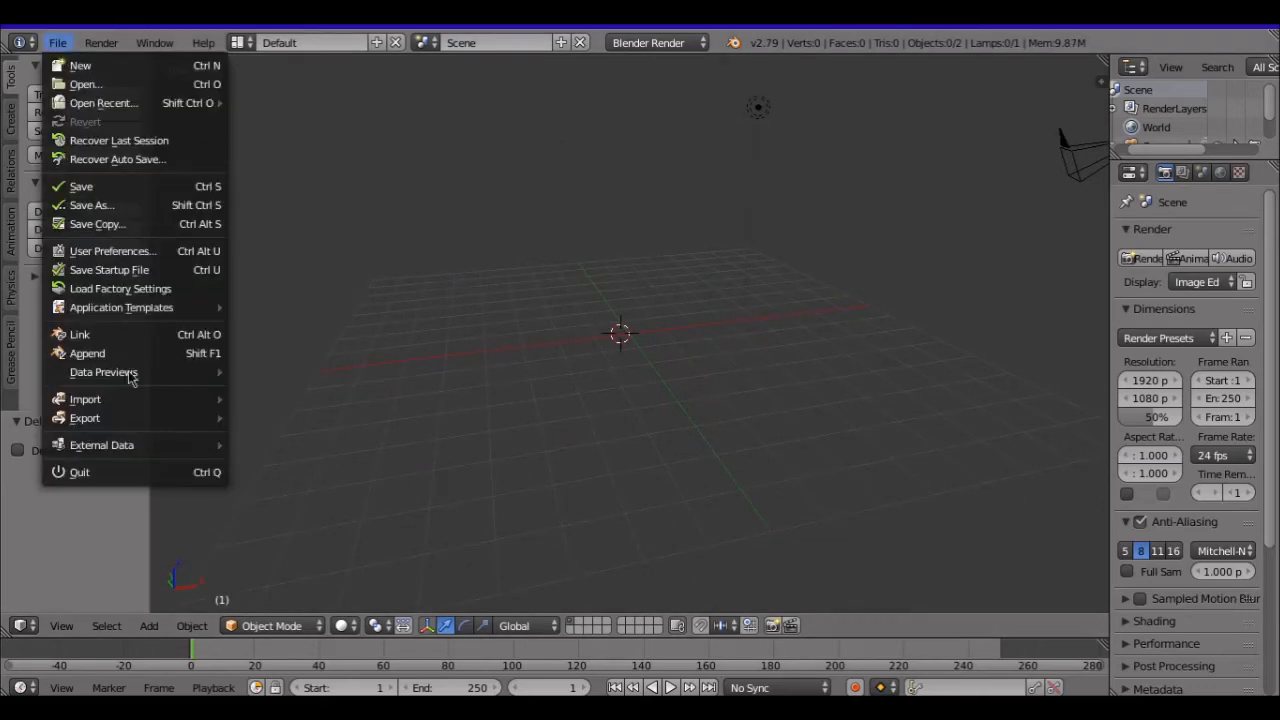
{"action": "mouse_move", "coordinate": [88, 407]}
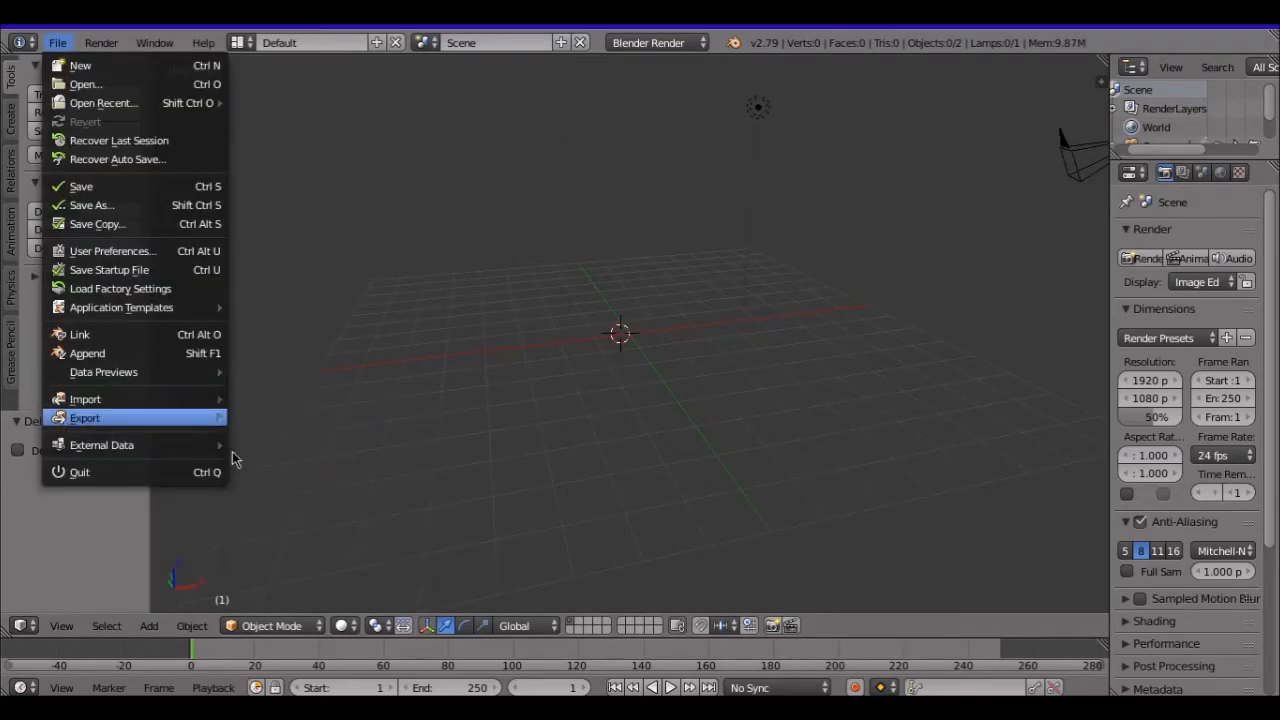
{"action": "left_click", "coordinate": [58, 43]}
{"action": "mouse_move", "coordinate": [56, 401]}
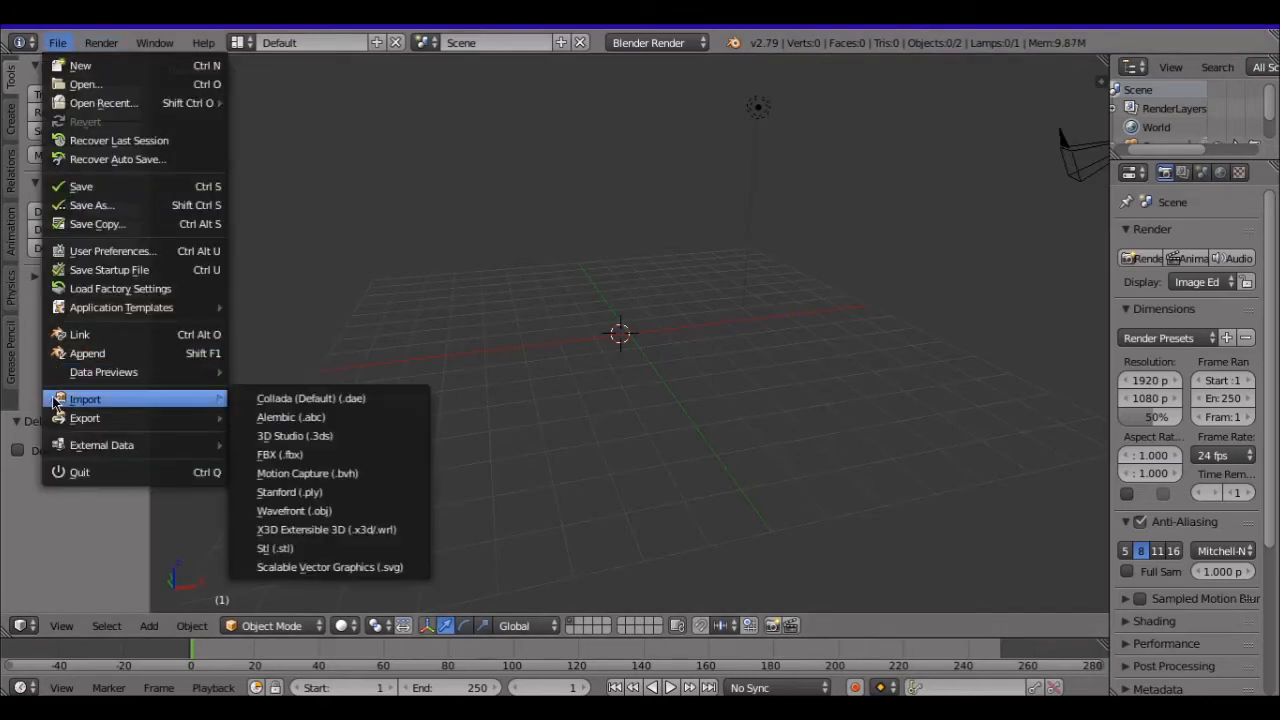
{"action": "left_click", "coordinate": [308, 515]}
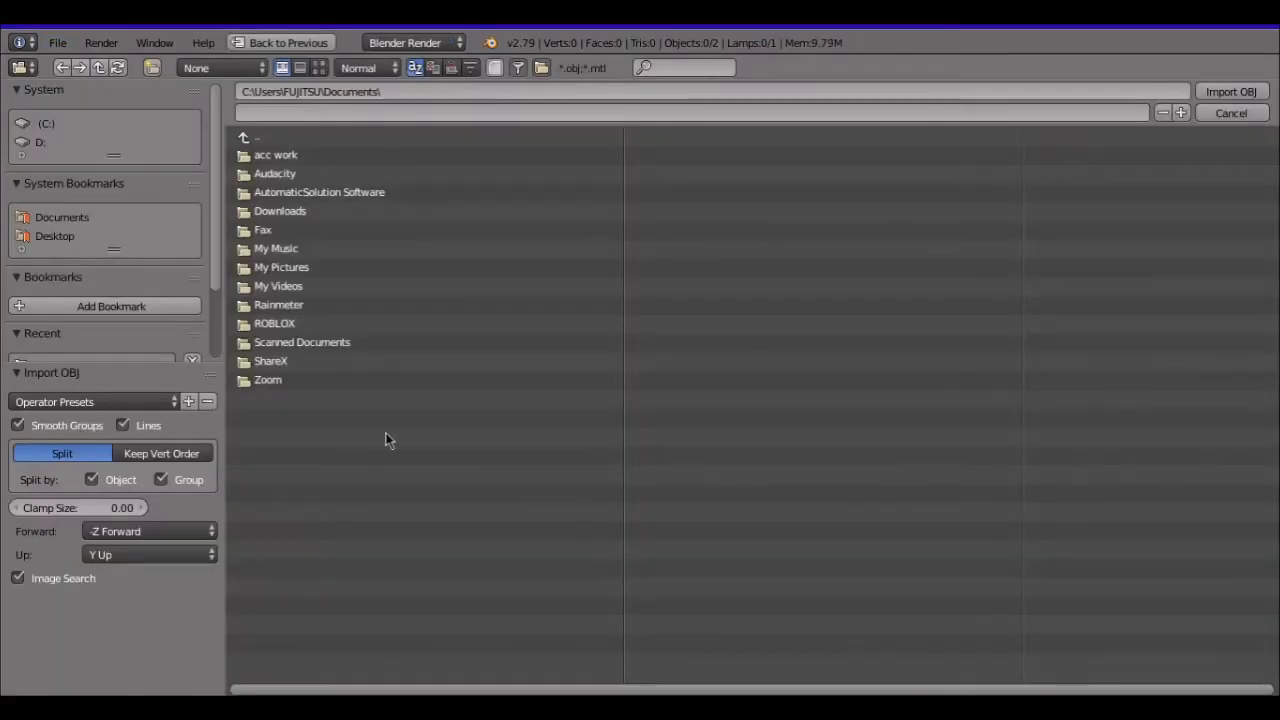
{"action": "left_click", "coordinate": [45, 233]}
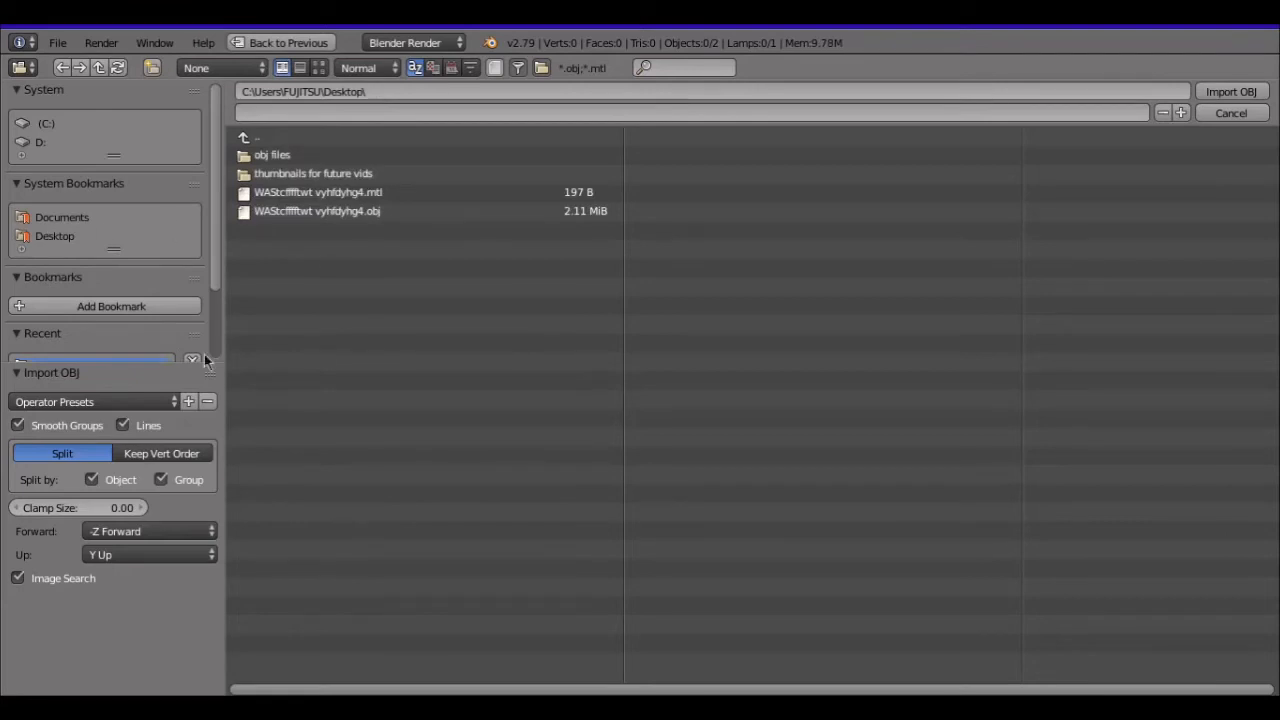
{"action": "left_click", "coordinate": [375, 212]}
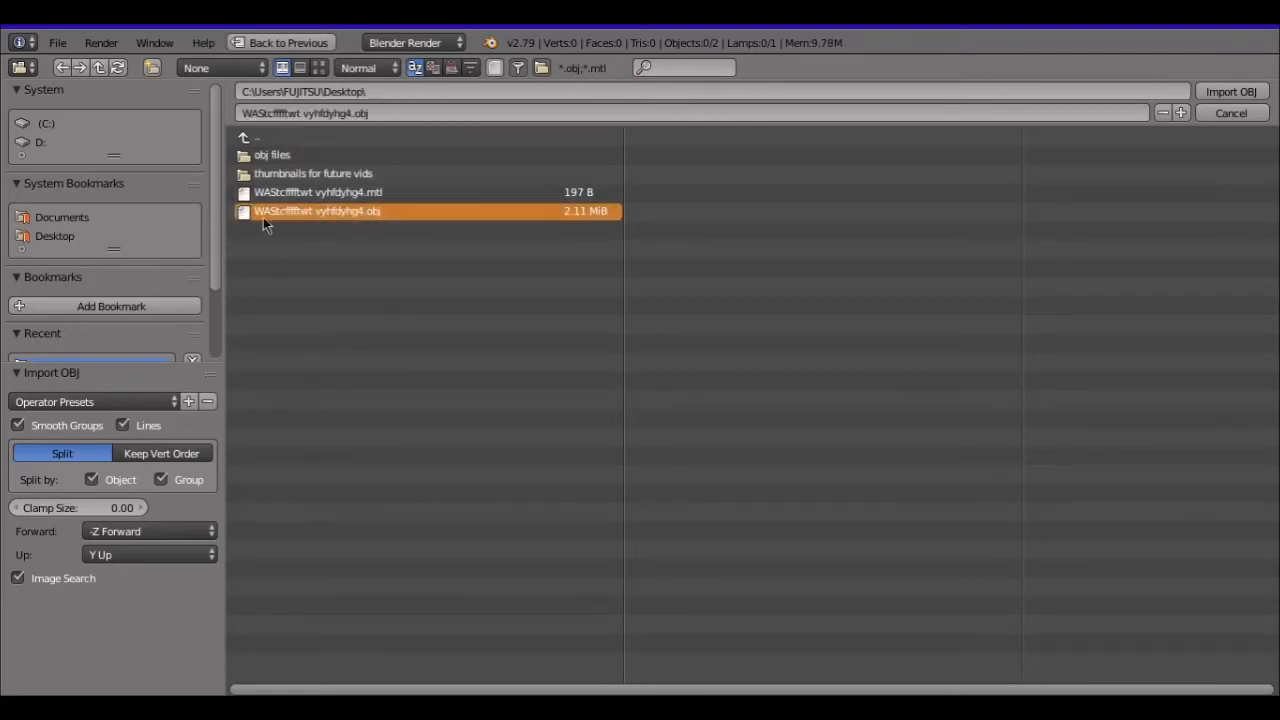
{"action": "left_click", "coordinate": [302, 196]}
{"action": "left_click", "coordinate": [296, 216]}
{"action": "left_click", "coordinate": [1216, 92]}
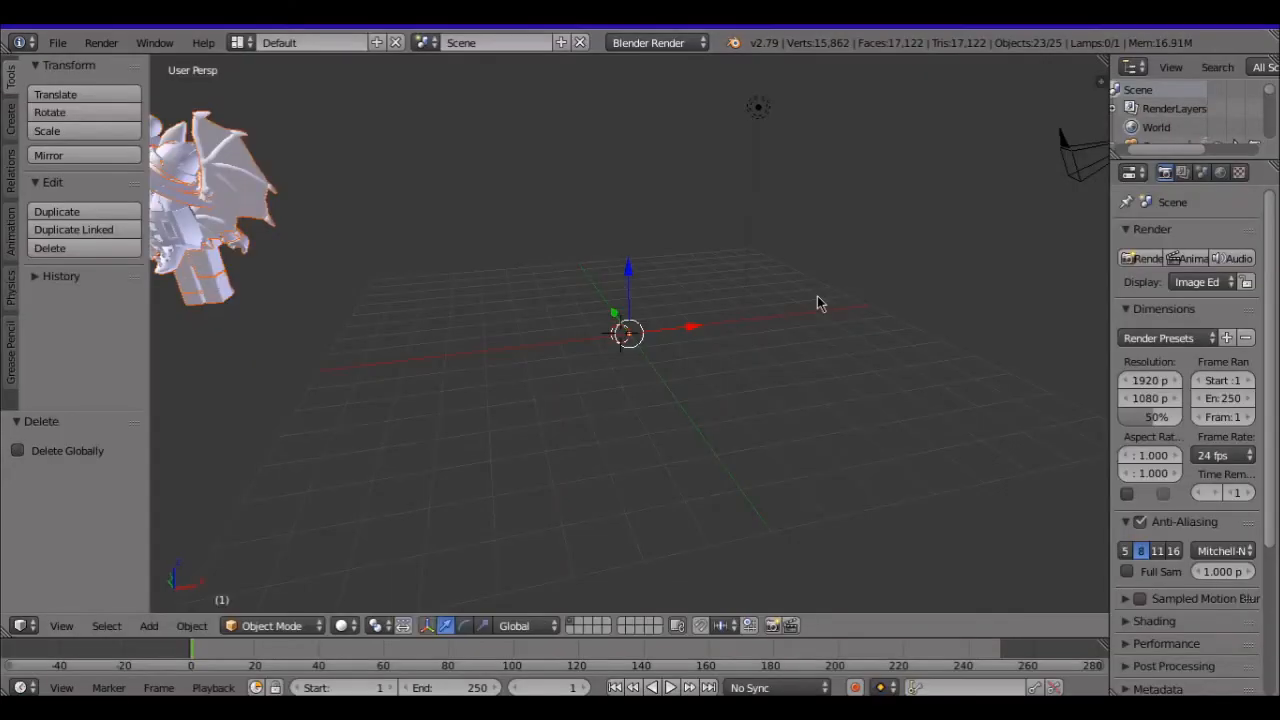
Move the whole imported avatar about 6.40 along X and about -7.76 along Y.
{"action": "middle_click_drag", "start_coordinate": [834, 324], "coordinate": [563, 335]}
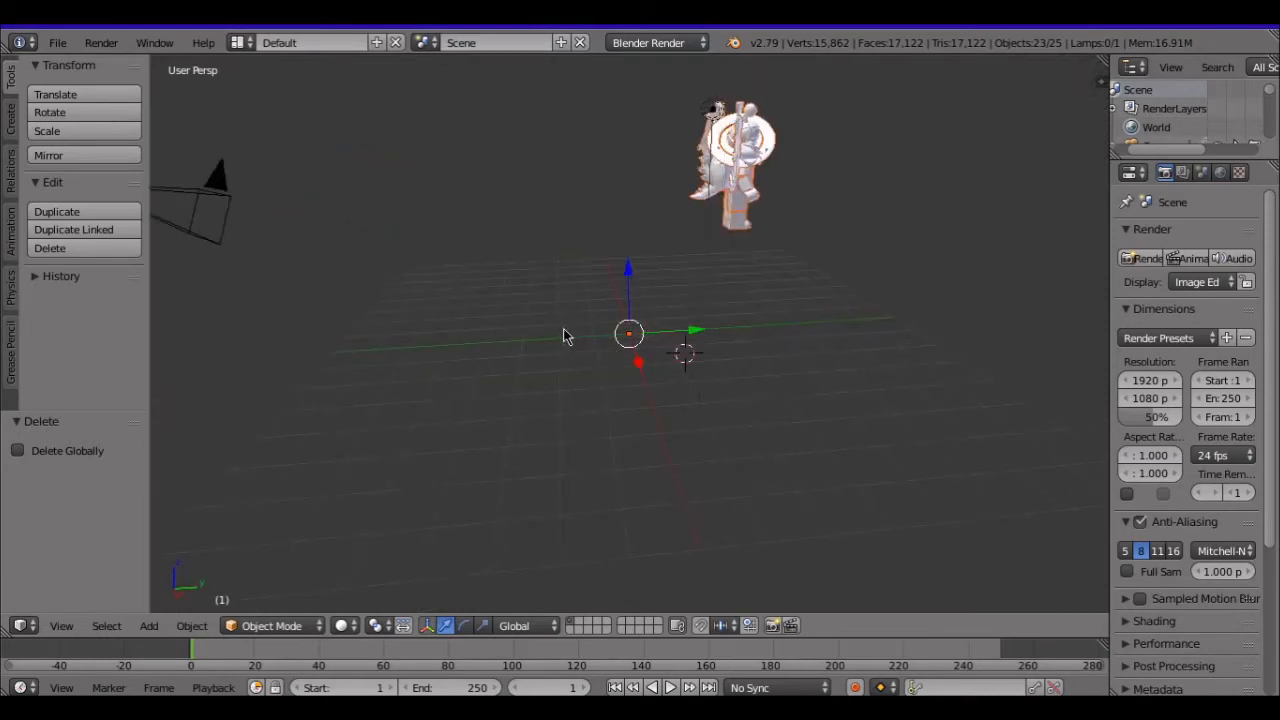
{"action": "middle_click_drag", "start_coordinate": [837, 328], "coordinate": [553, 465]}
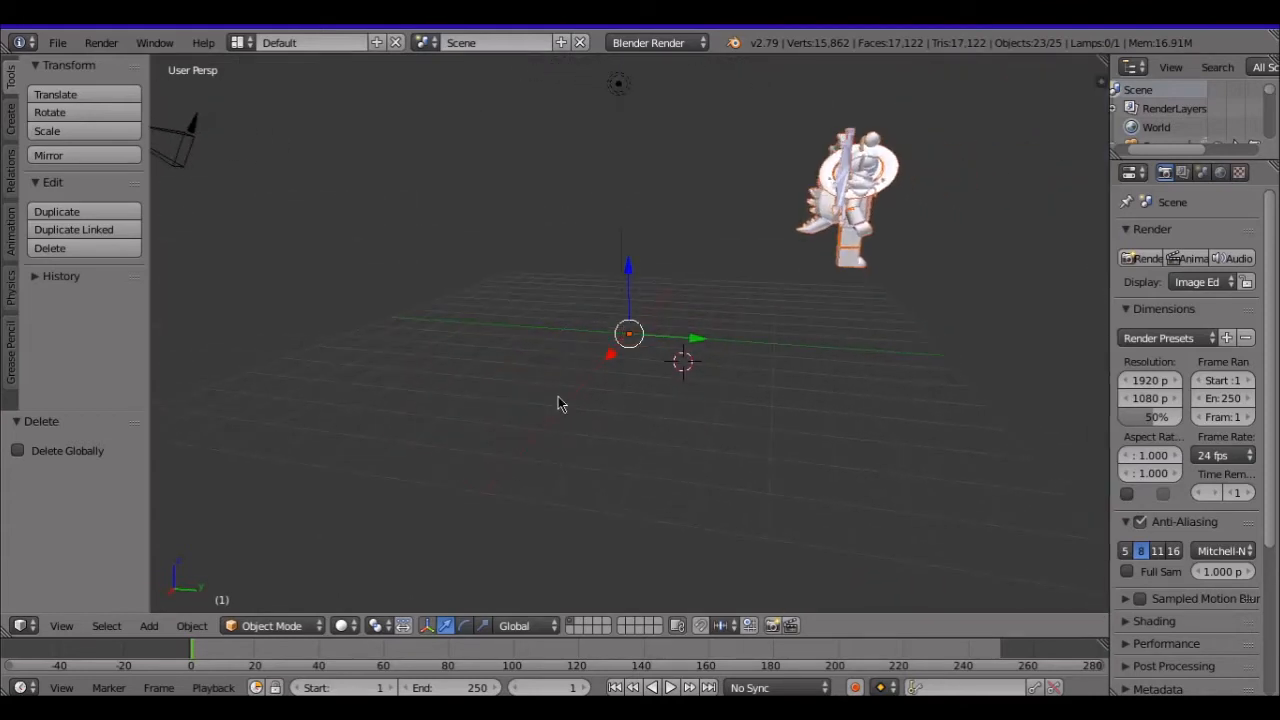
{"action": "middle_click_drag", "start_coordinate": [558, 404], "coordinate": [590, 418]}
{"action": "key", "text": "g"}
{"action": "key", "text": "x"}
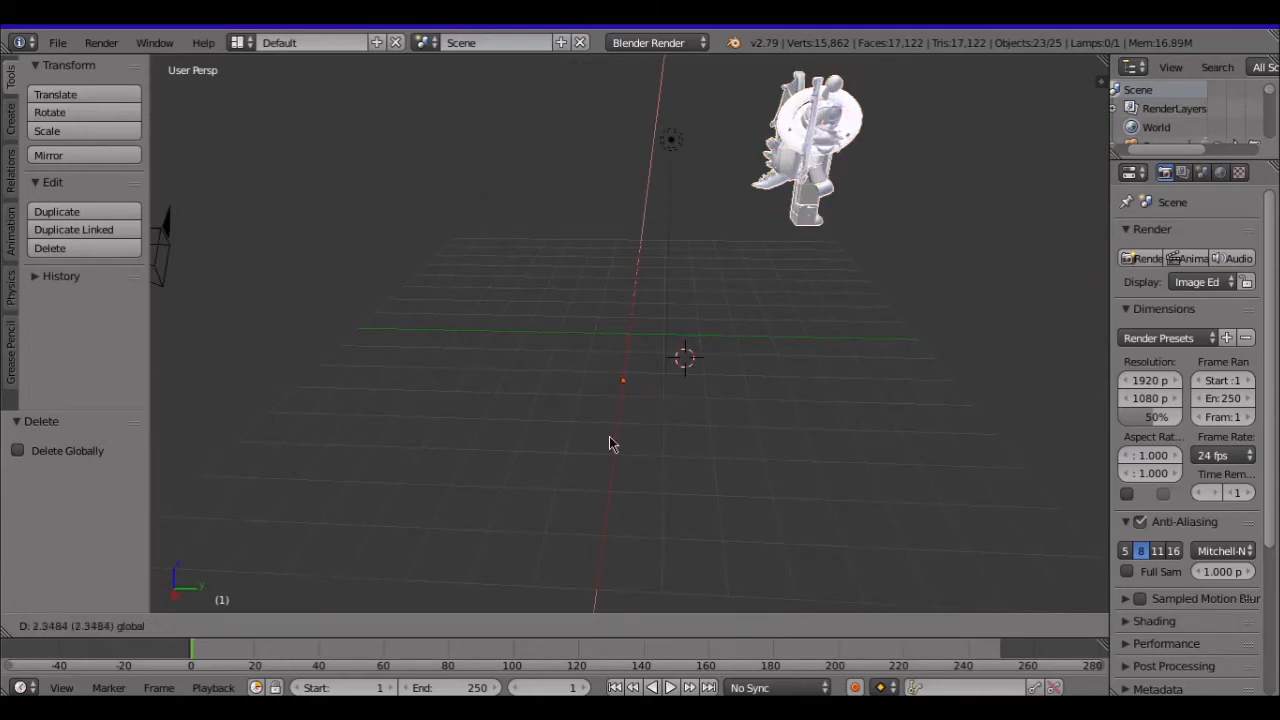
{"action": "left_click", "coordinate": [648, 557]}
{"action": "key", "text": "g"}
{"action": "key", "text": "y"}
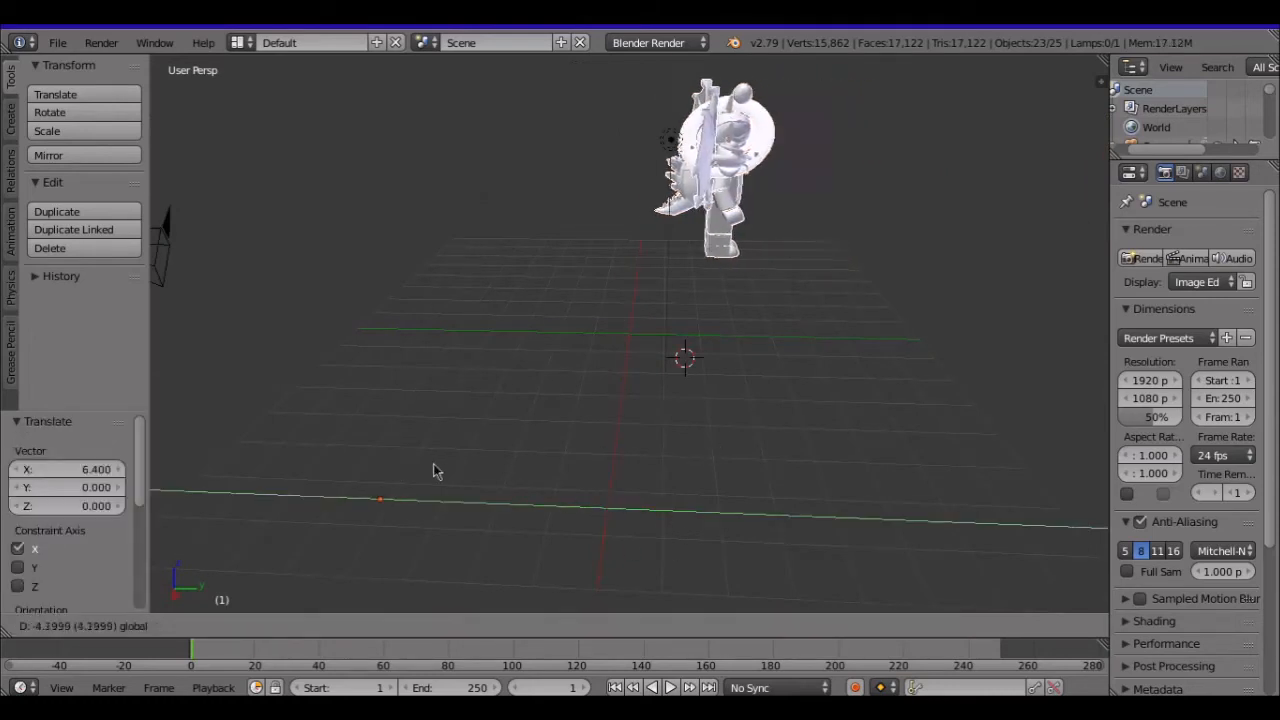
{"action": "left_click", "coordinate": [287, 436]}
Move the avatar about 6.27 and a further 0.43 along X to centre it over the grid.
{"action": "middle_click_drag", "start_coordinate": [586, 391], "coordinate": [394, 360]}
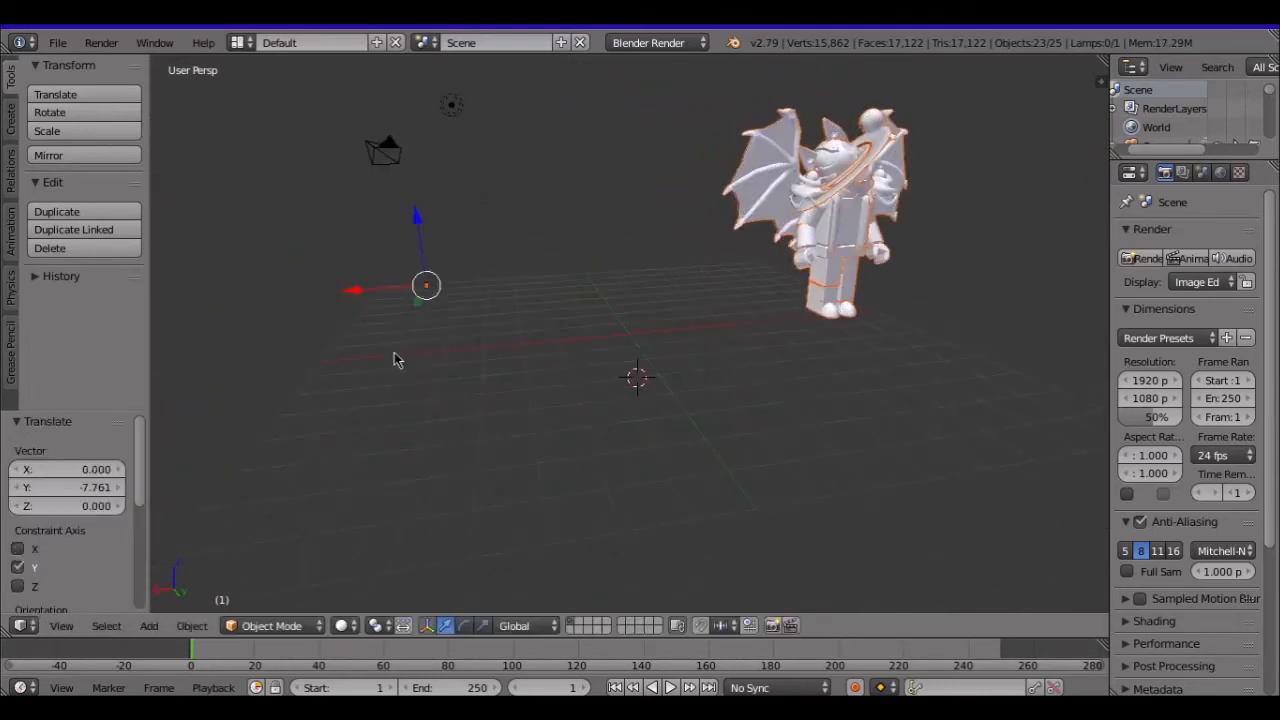
{"action": "key", "text": "g"}
{"action": "key", "text": "x"}
{"action": "left_click", "coordinate": [191, 291]}
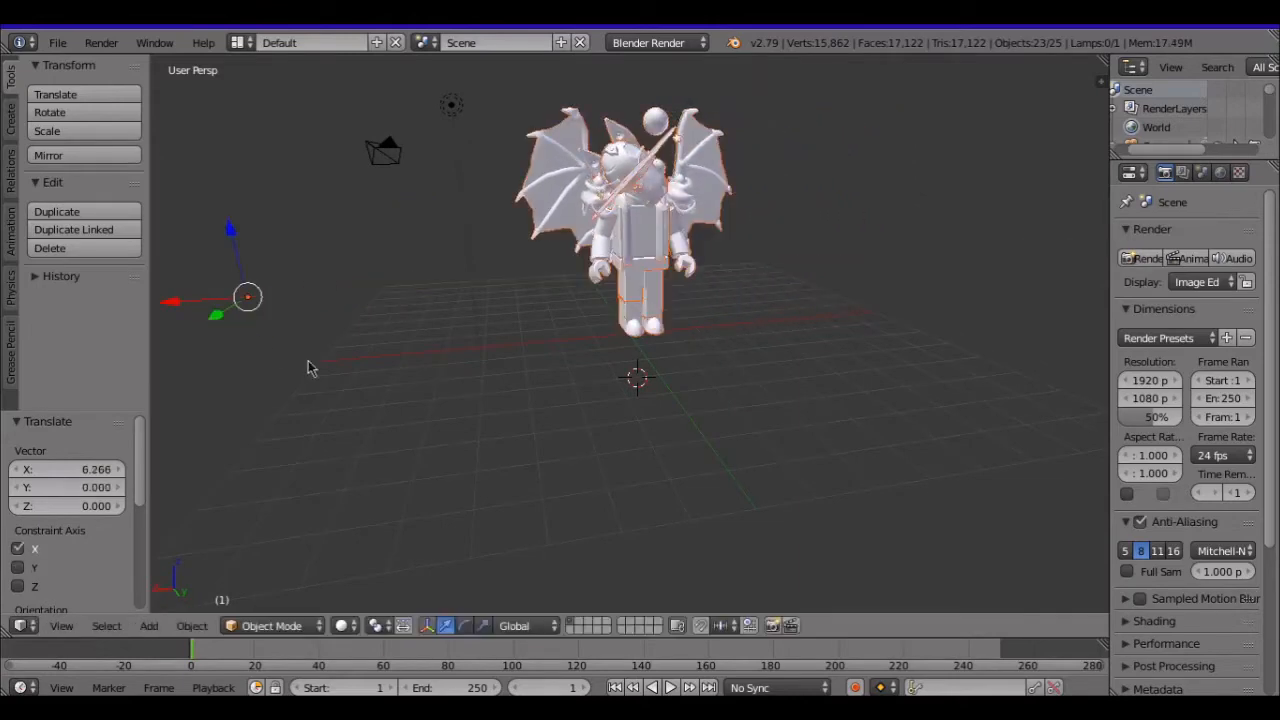
{"action": "middle_click_drag", "start_coordinate": [924, 408], "coordinate": [565, 294]}
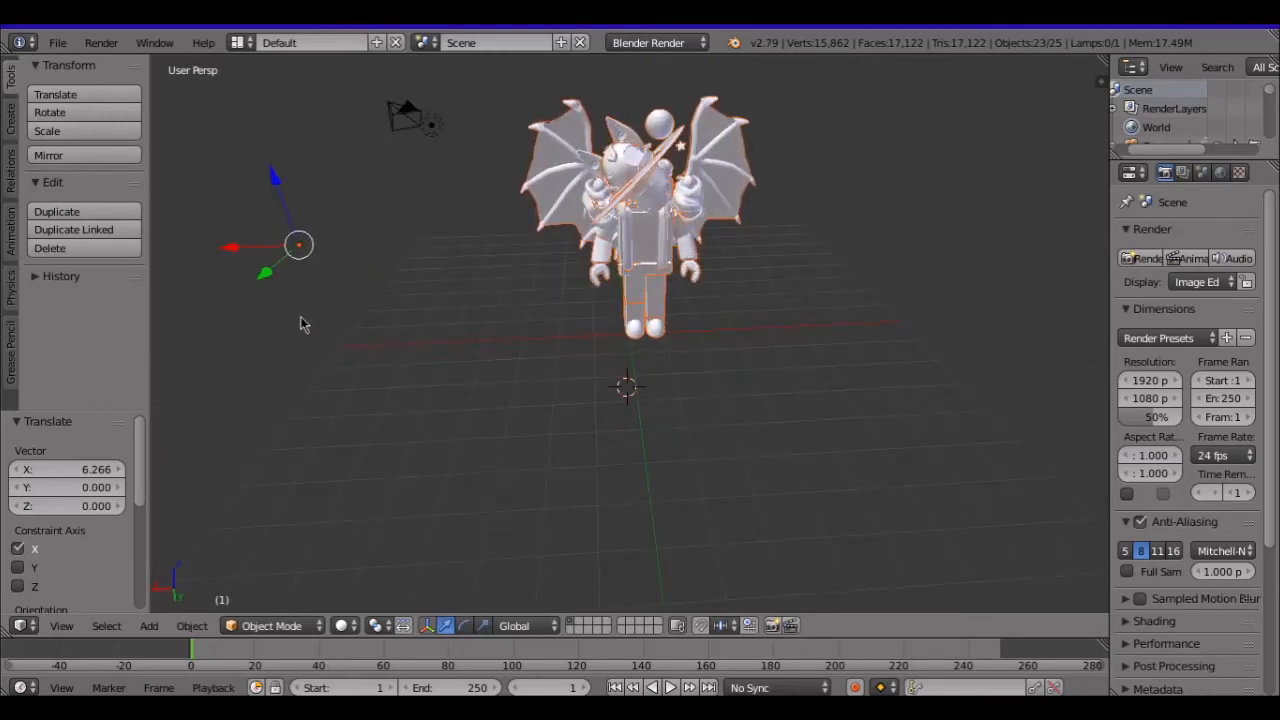
{"action": "left_click_drag", "start_coordinate": [229, 248], "coordinate": [214, 237]}
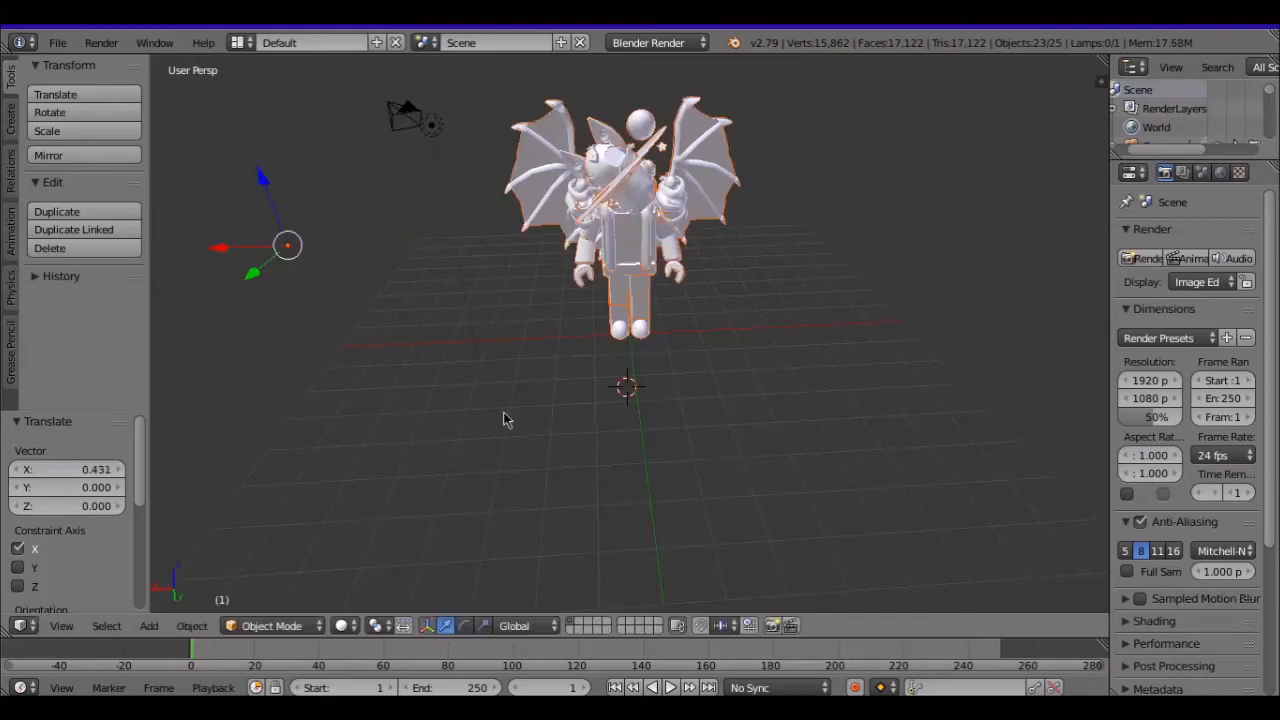
{"action": "middle_click_drag", "start_coordinate": [506, 420], "coordinate": [543, 381]}
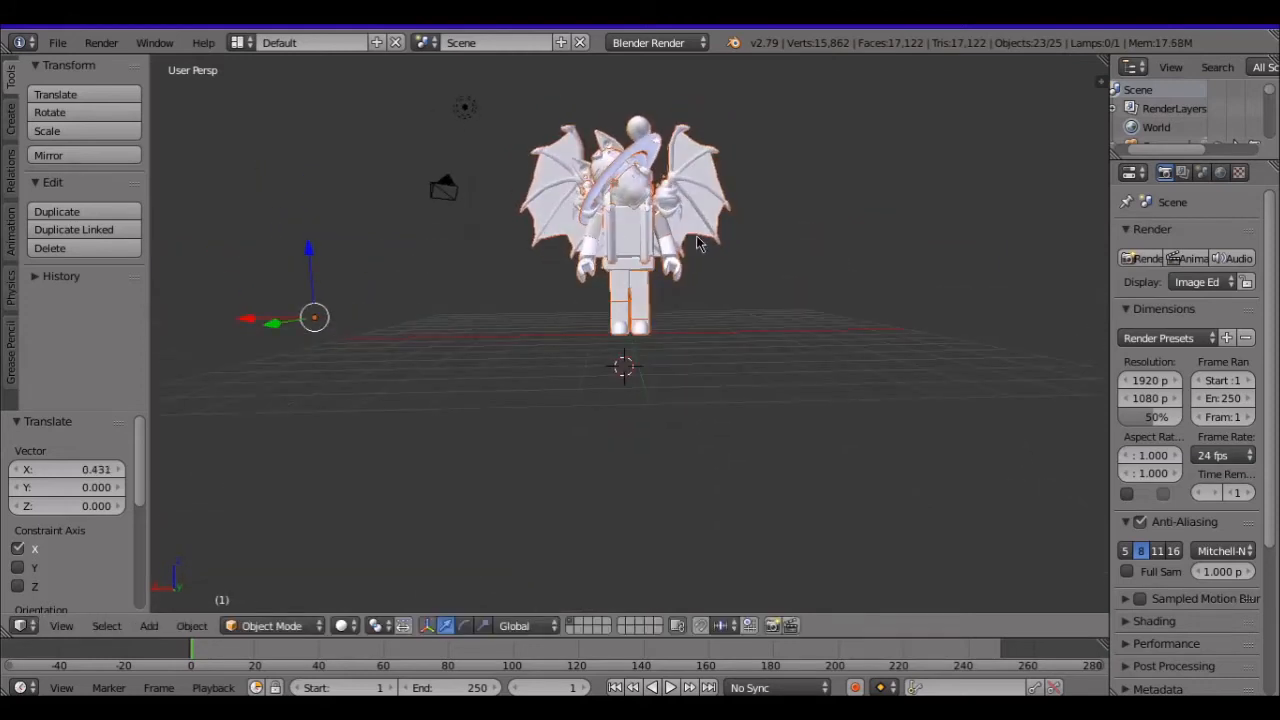
Switch to the camera view and fly the camera around the avatar until it faces the avatar's front.
{"action": "left_click", "coordinate": [76, 632]}
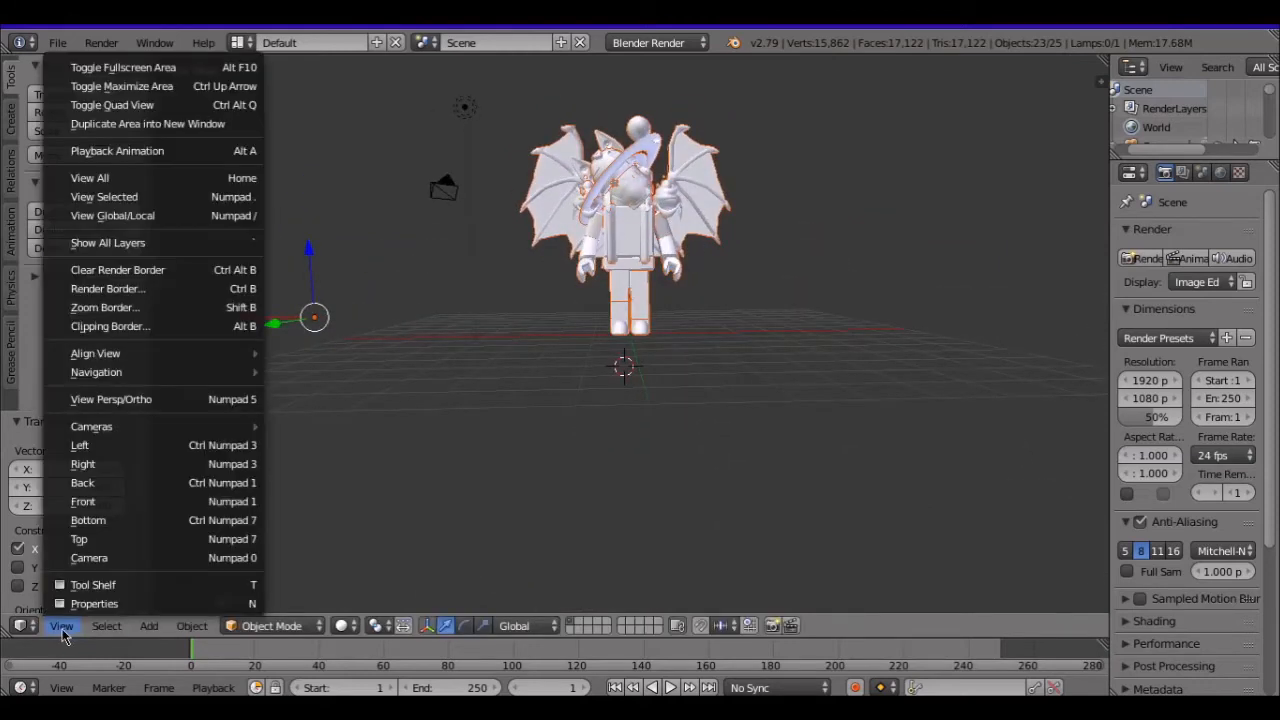
{"action": "left_click", "coordinate": [112, 558]}
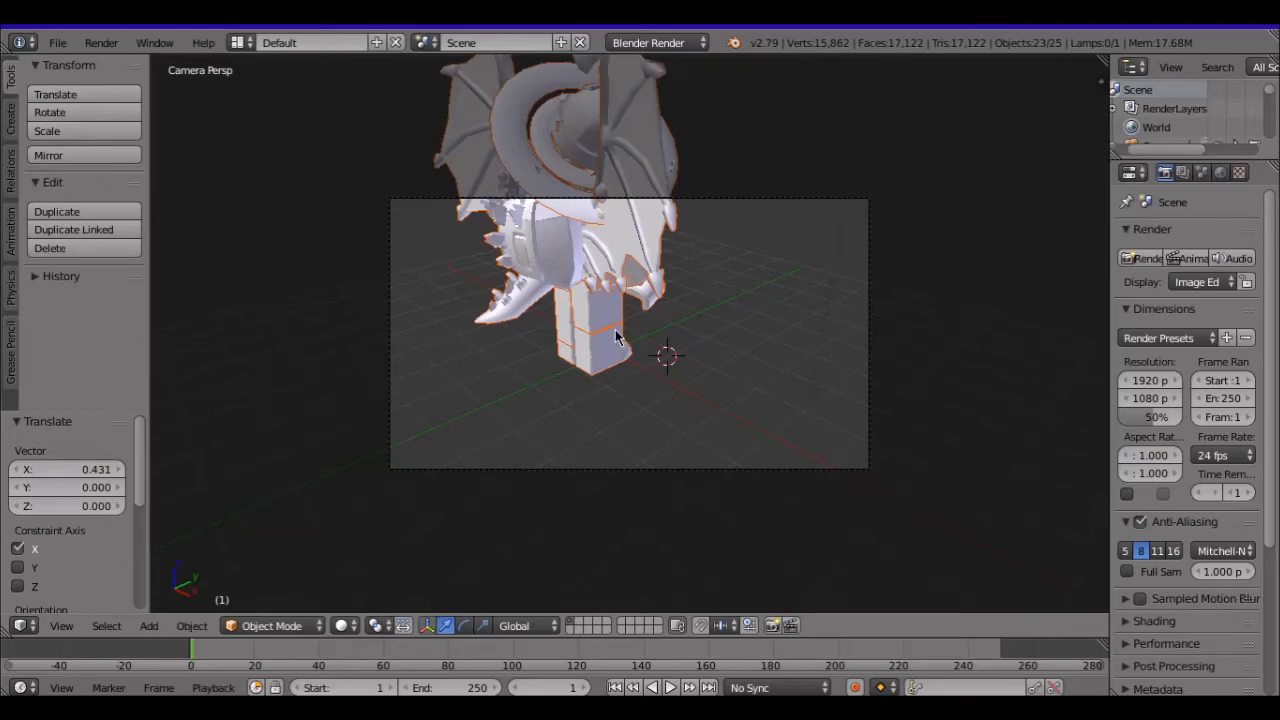
{"action": "key", "text": "shift+f"}
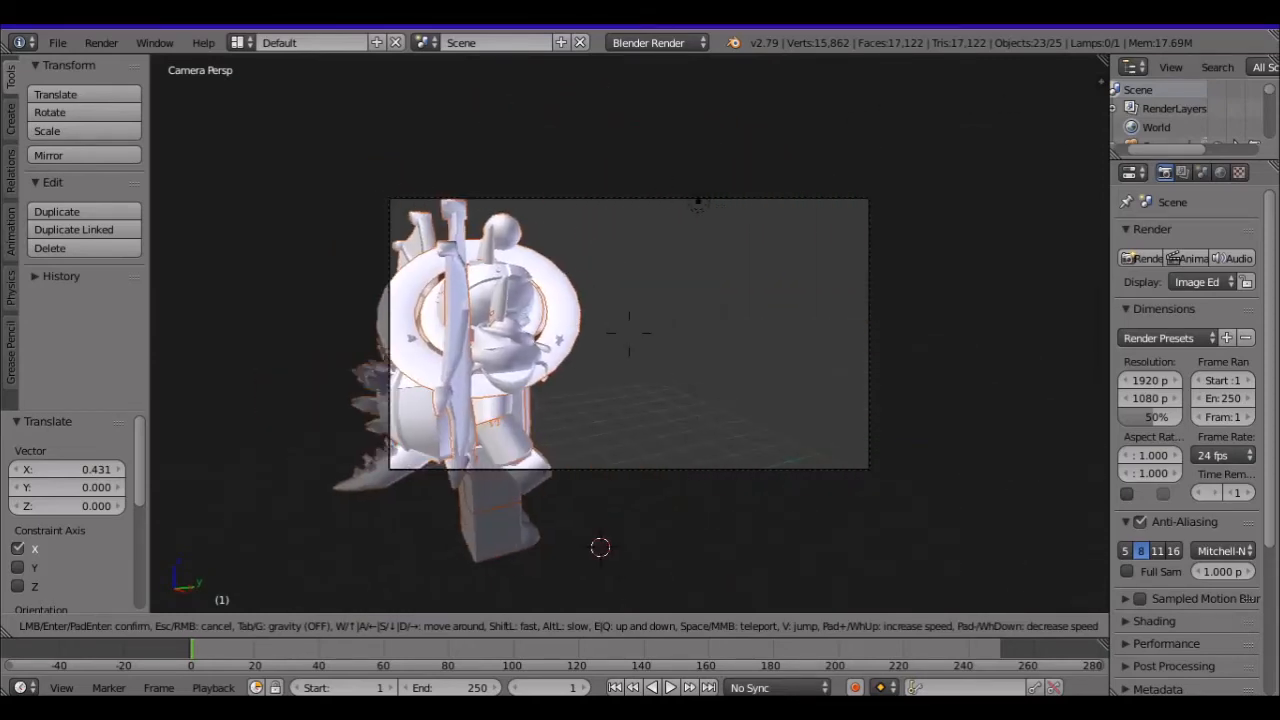
{"action": "key", "text": "w"}
{"action": "key", "text": "s"}
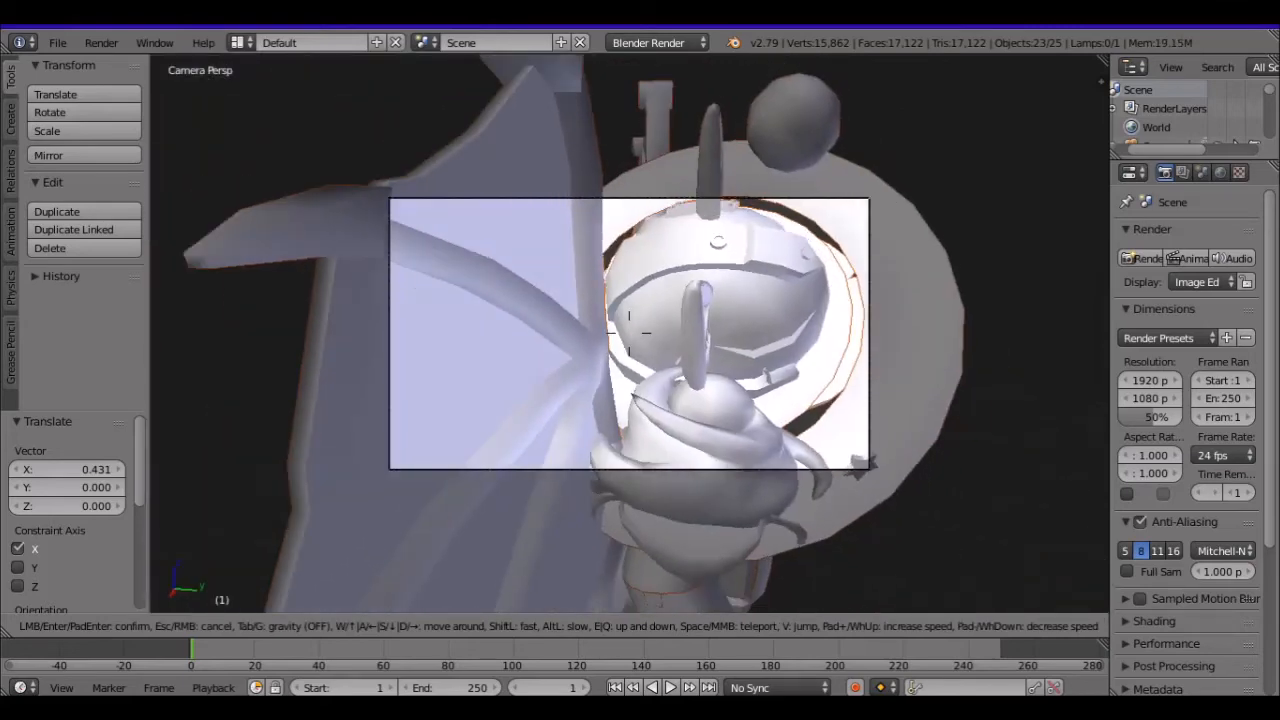
{"action": "key", "text": "s"}
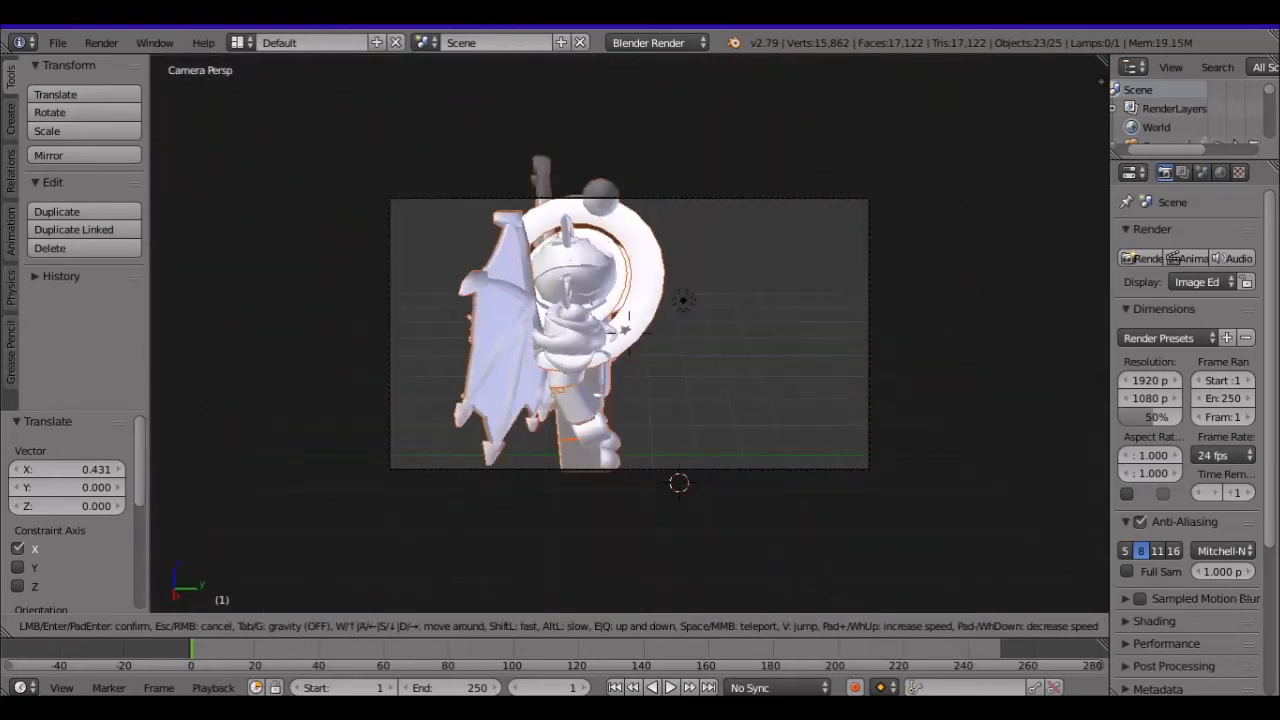
{"action": "key", "text": "space"}
{"action": "key", "text": "s"}
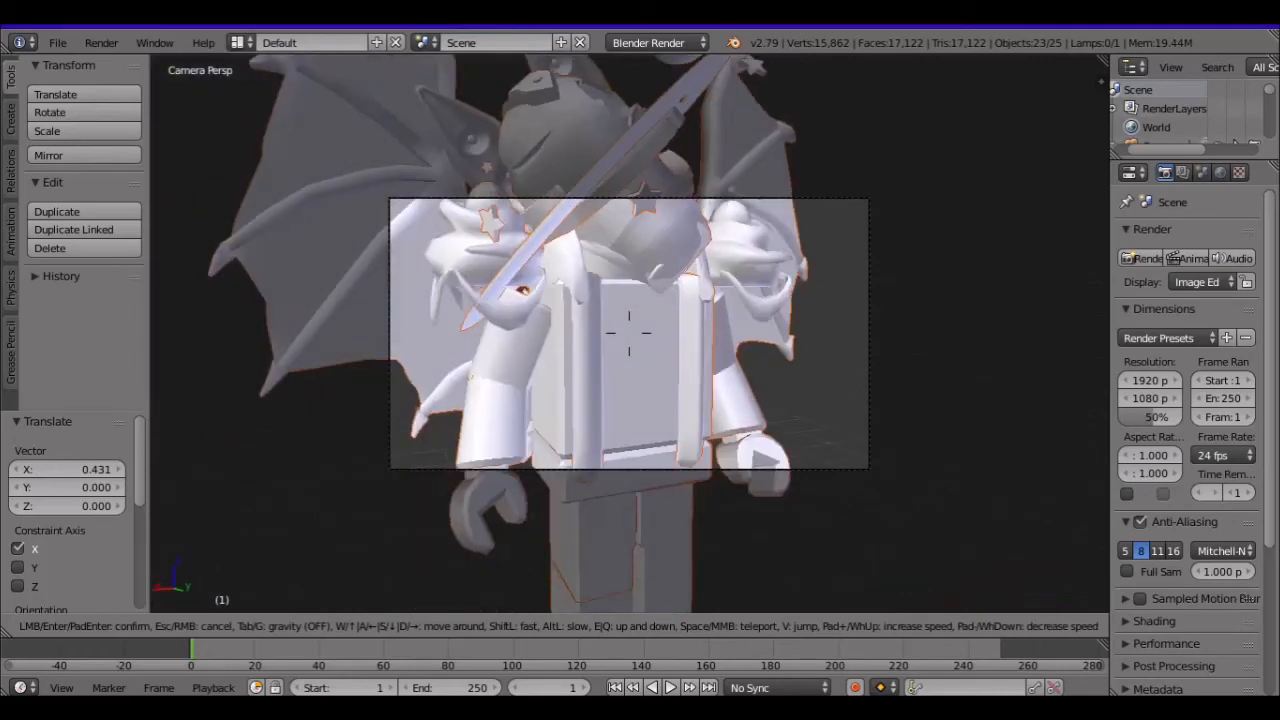
{"action": "key", "text": "d"}
{"action": "key", "text": "q"}
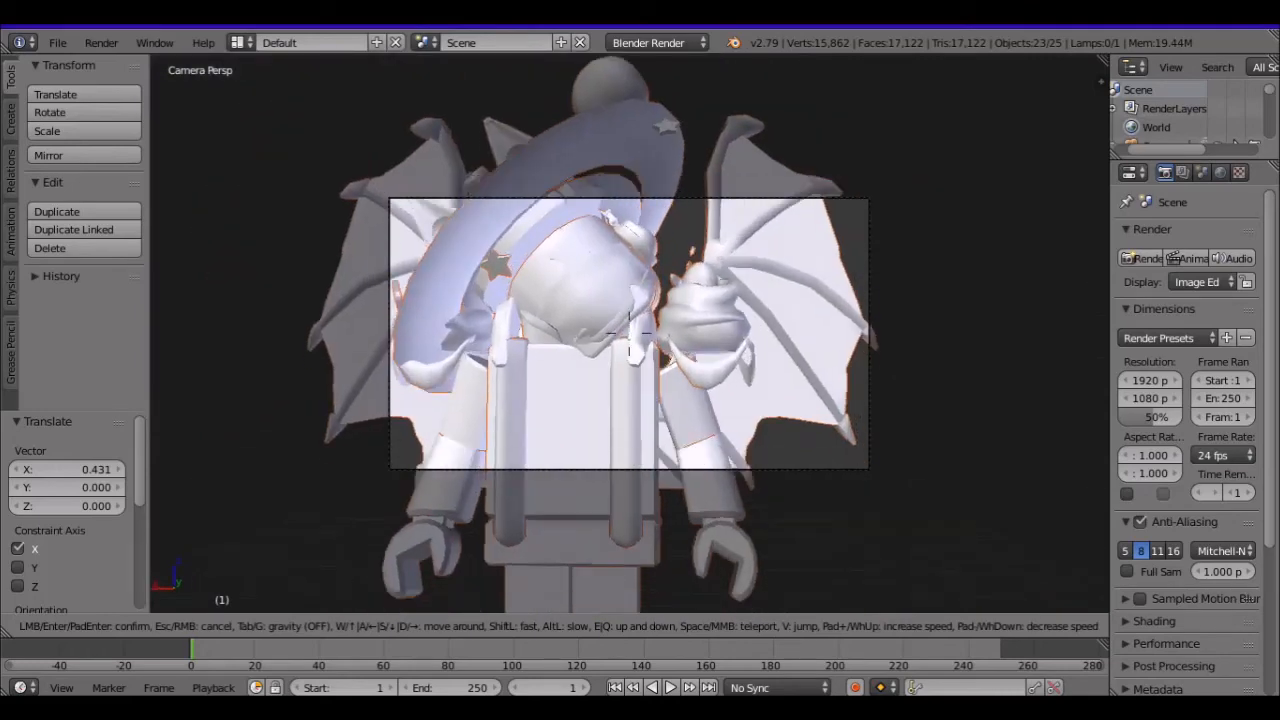
Adjust the camera's height and distance until the whole avatar, from headgear to feet, fits inside the camera frame.
{"action": "key", "text": "q"}
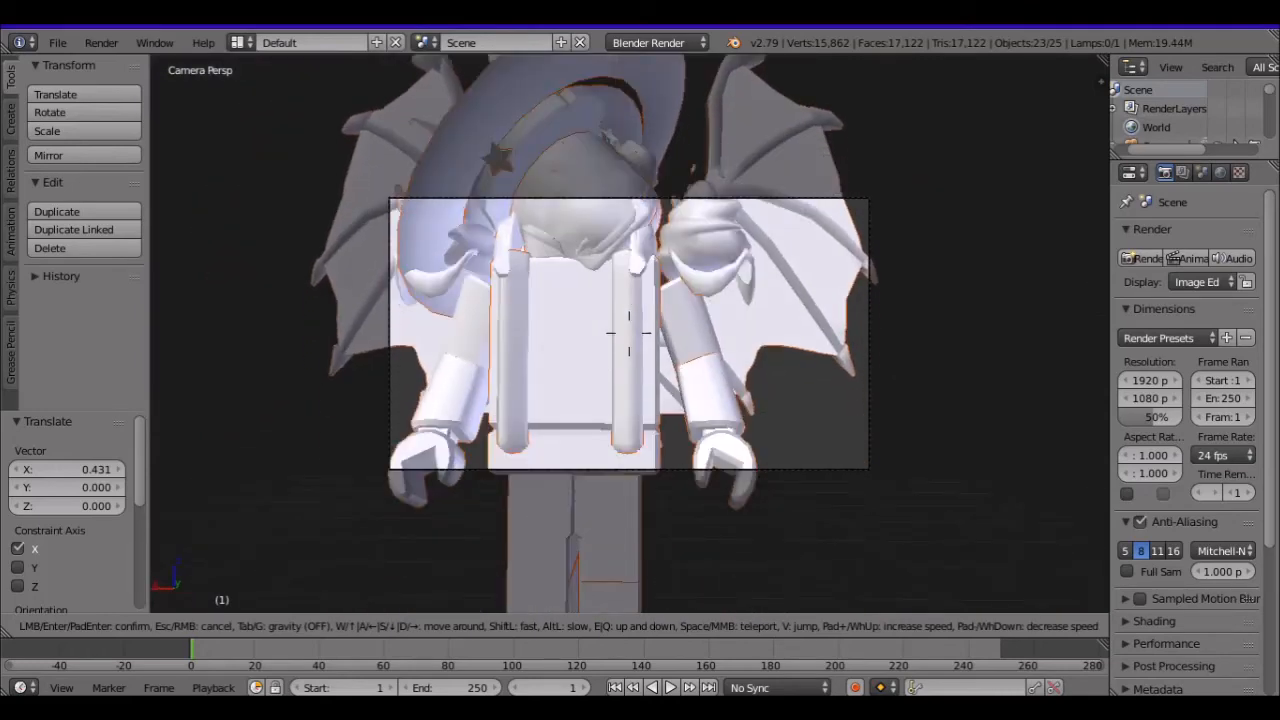
{"action": "key", "text": "e"}
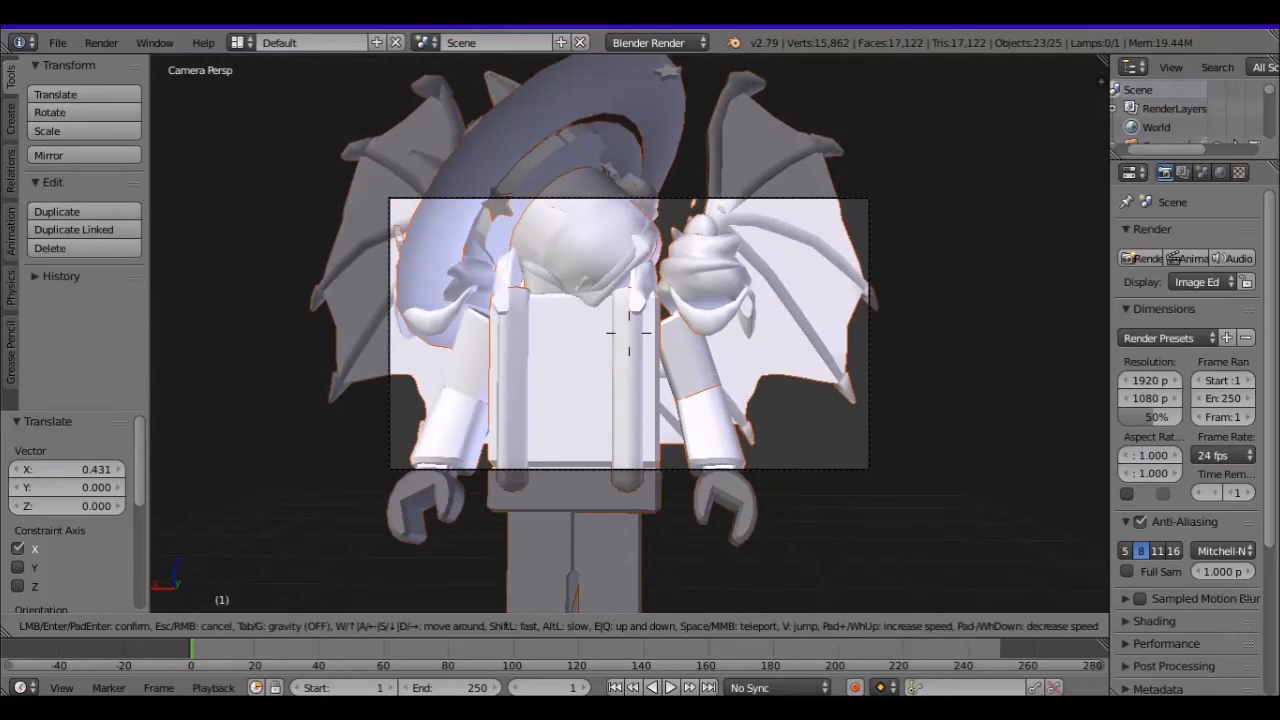
{"action": "key", "text": "q"}
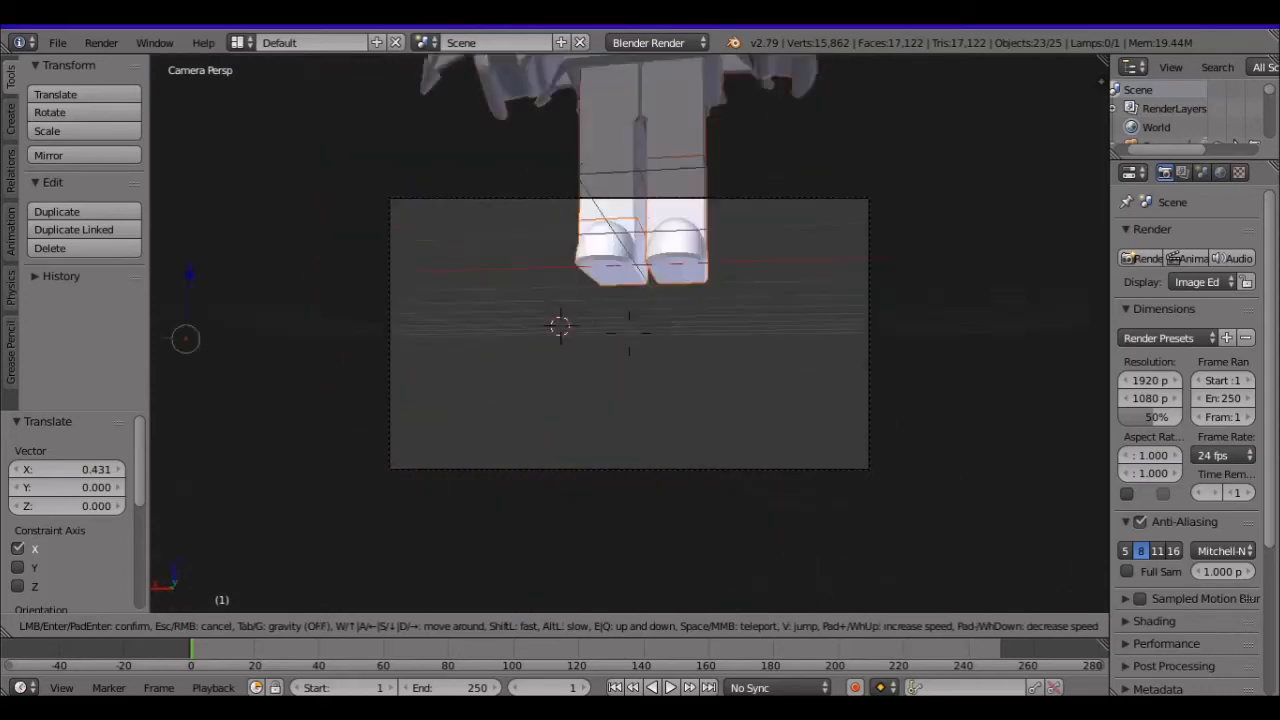
{"action": "key", "text": "e"}
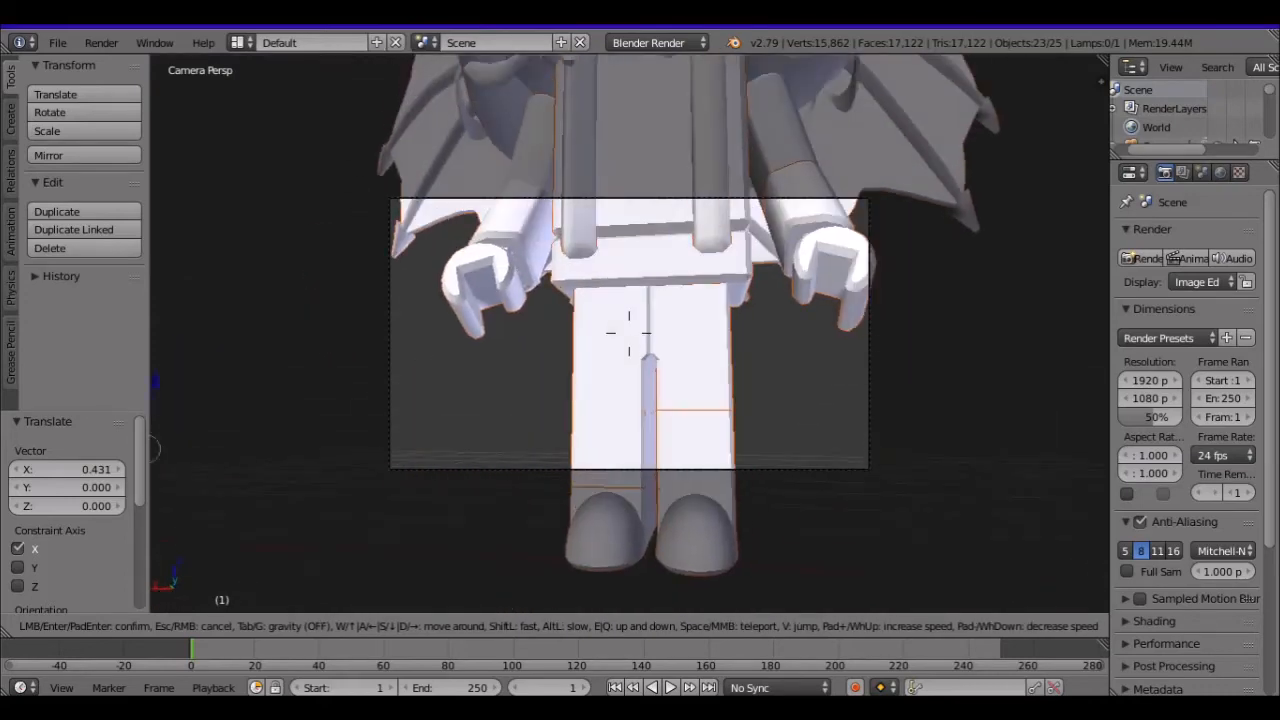
{"action": "key", "text": "s"}
{"action": "key", "text": "e"}
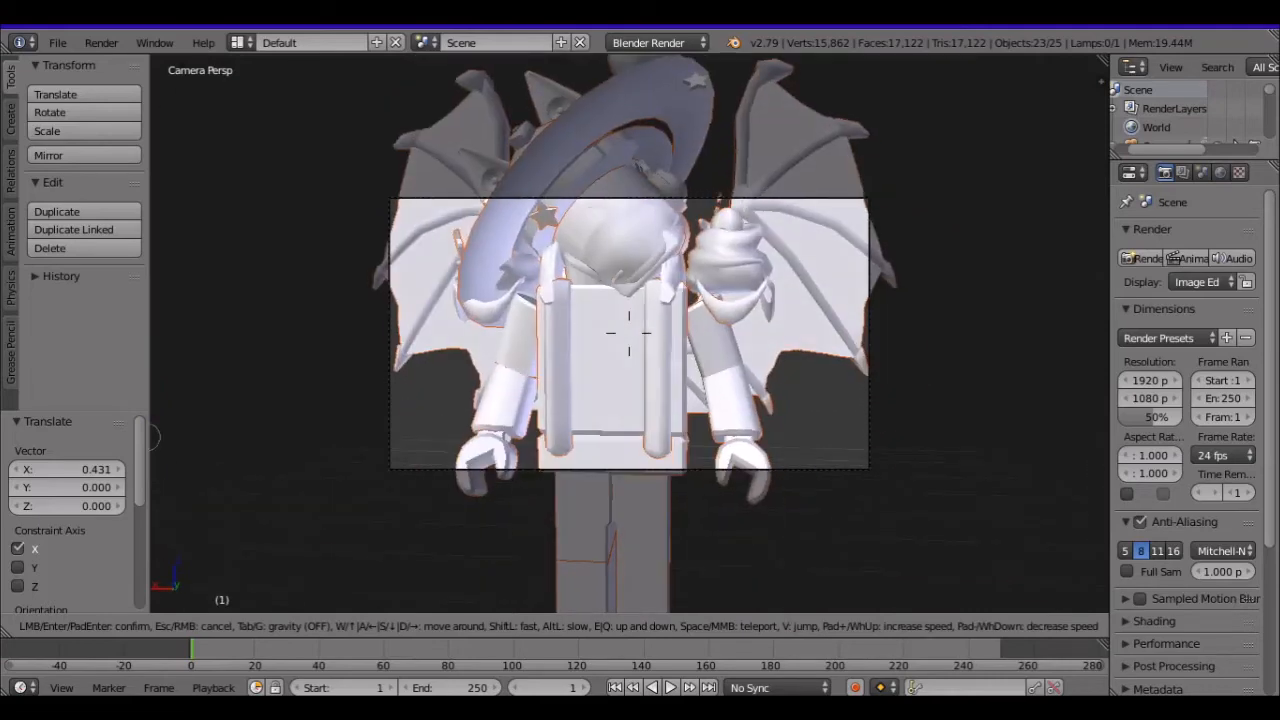
{"action": "key", "text": "e"}
{"action": "key", "text": "w"}
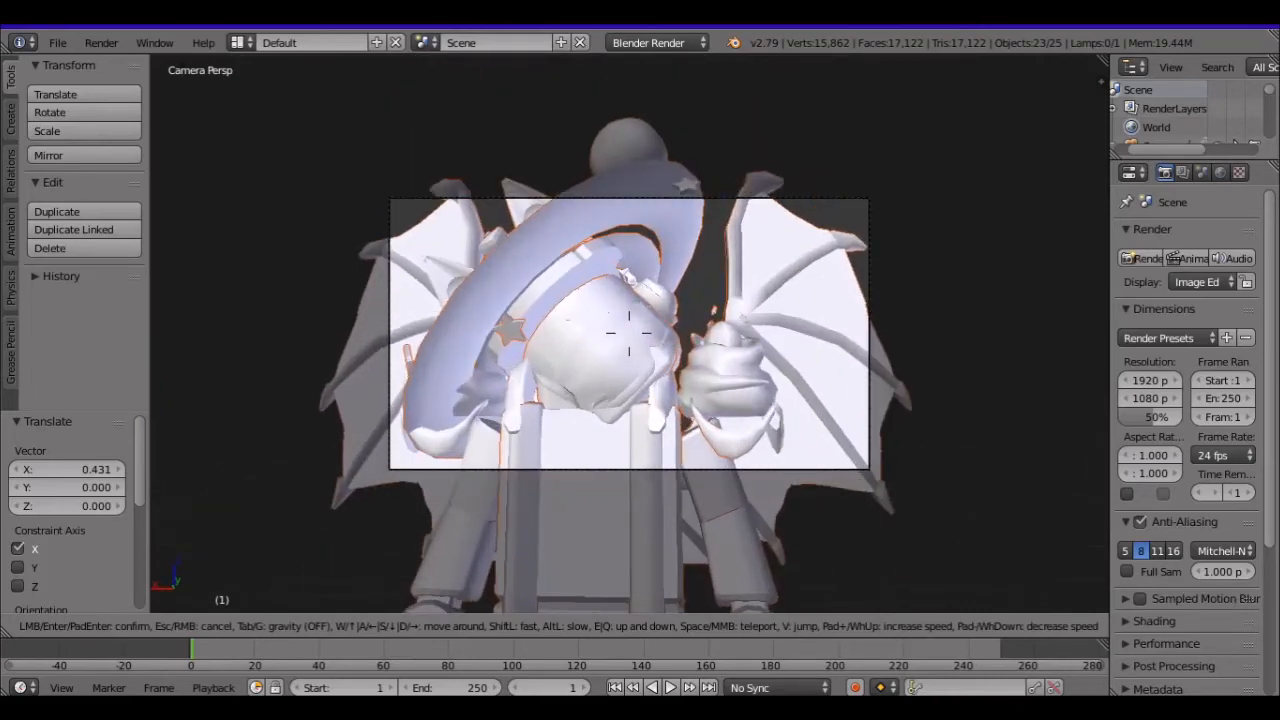
{"action": "key", "text": "s"}
{"action": "key", "text": "q"}
{"action": "key", "text": "s"}
{"action": "key", "text": "s"}
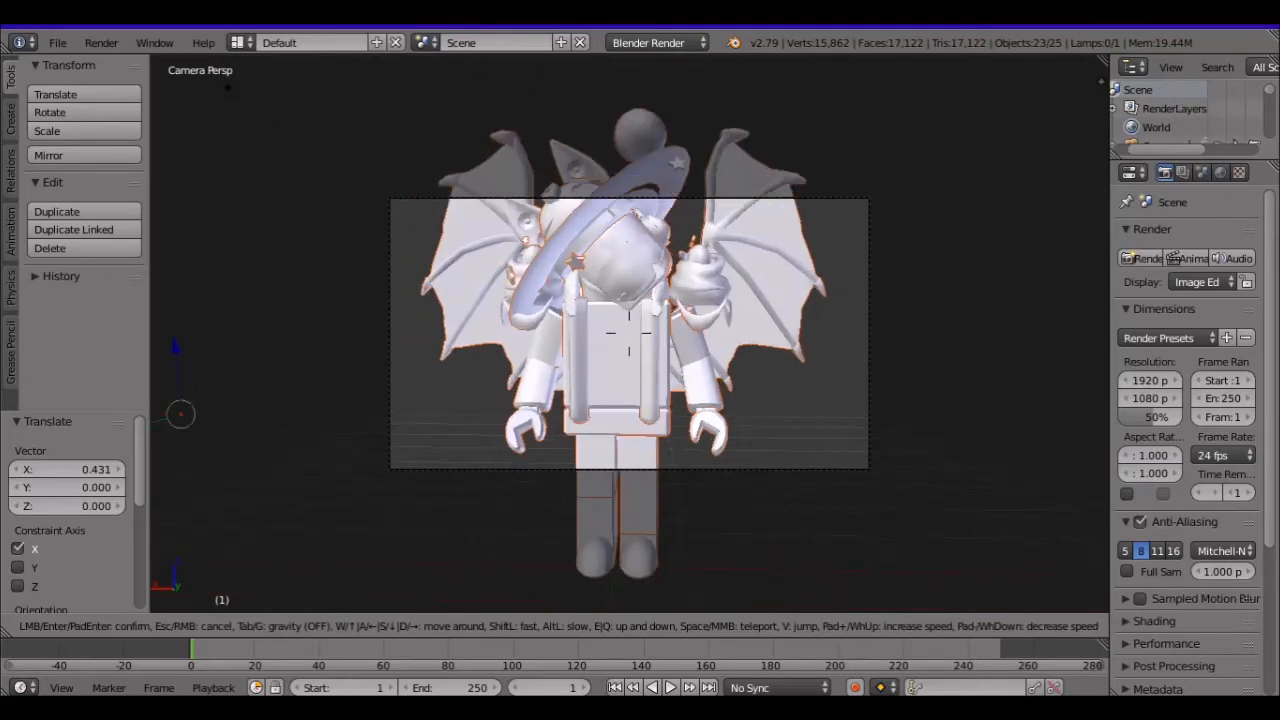
{"action": "key", "text": "w"}
{"action": "key", "text": "w"}
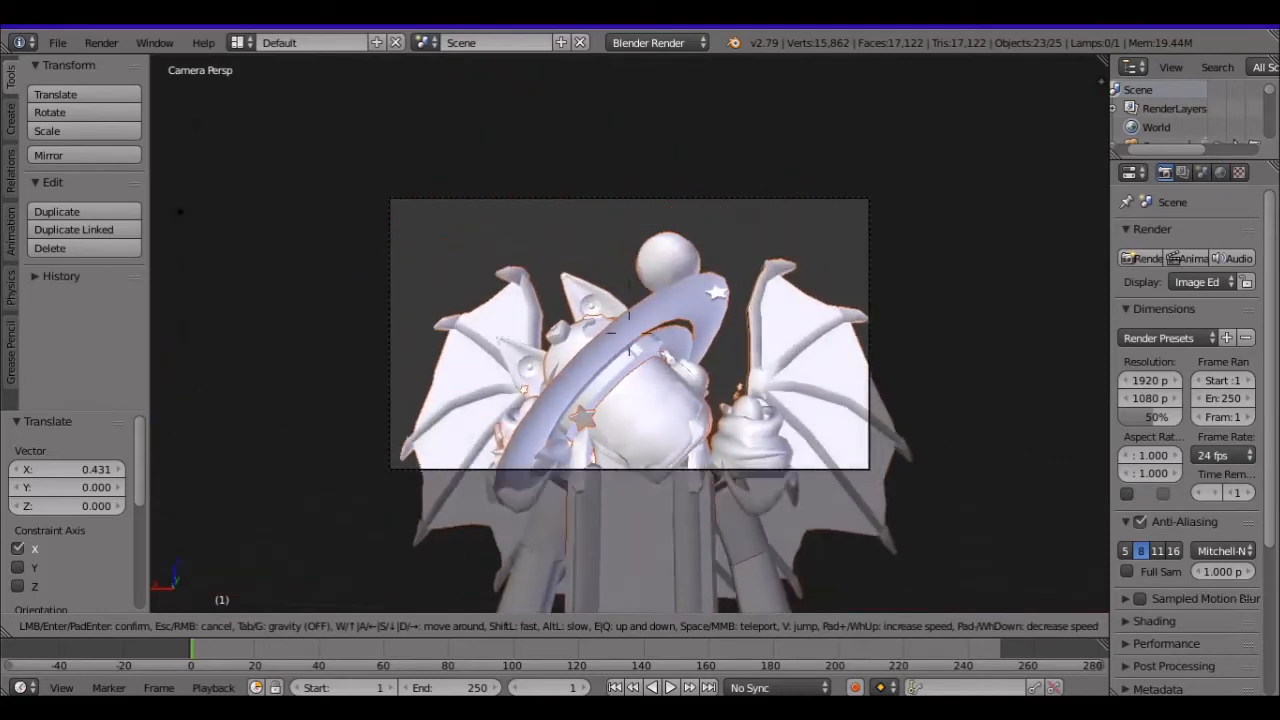
{"action": "key", "text": "s"}
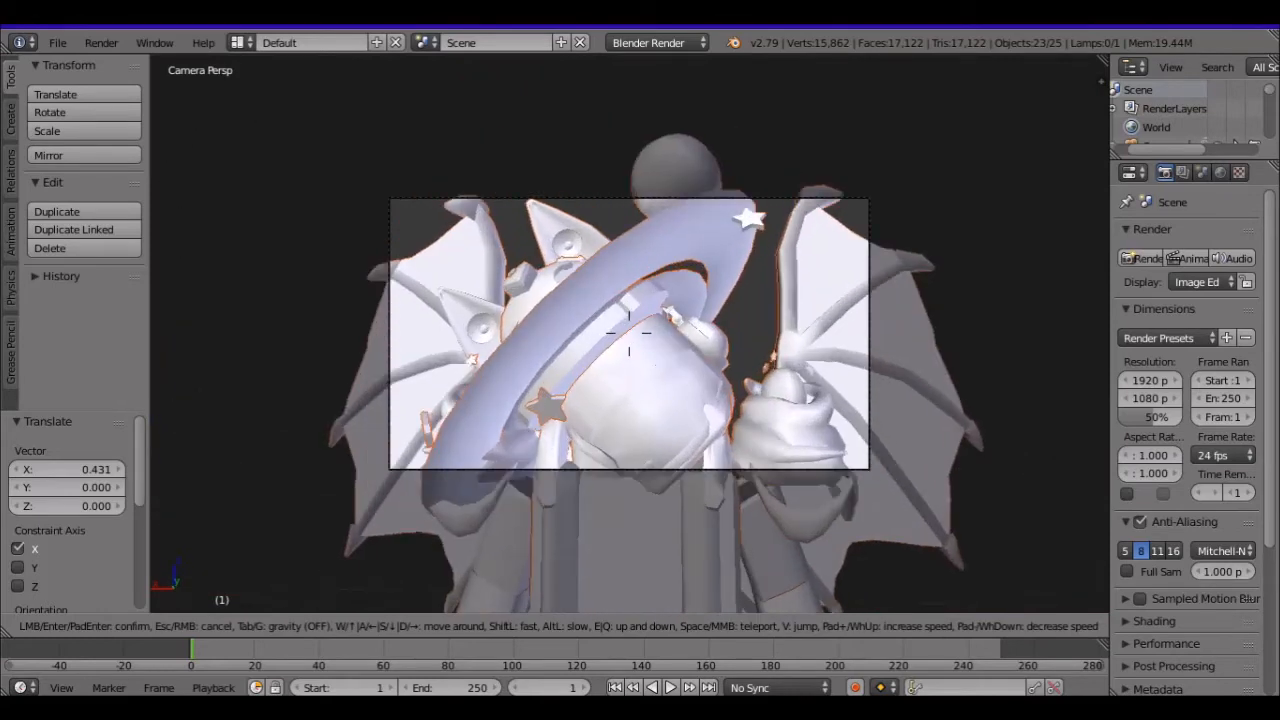
{"action": "key", "text": "s"}
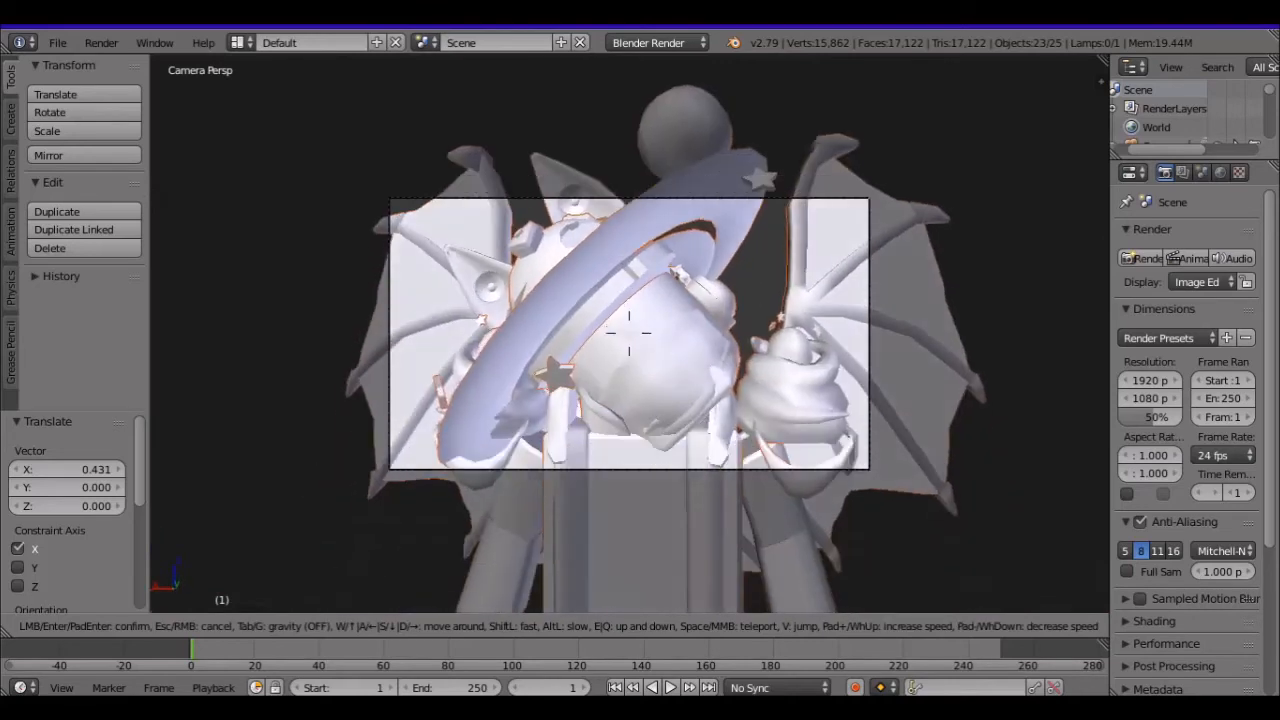
{"action": "key", "text": "s"}
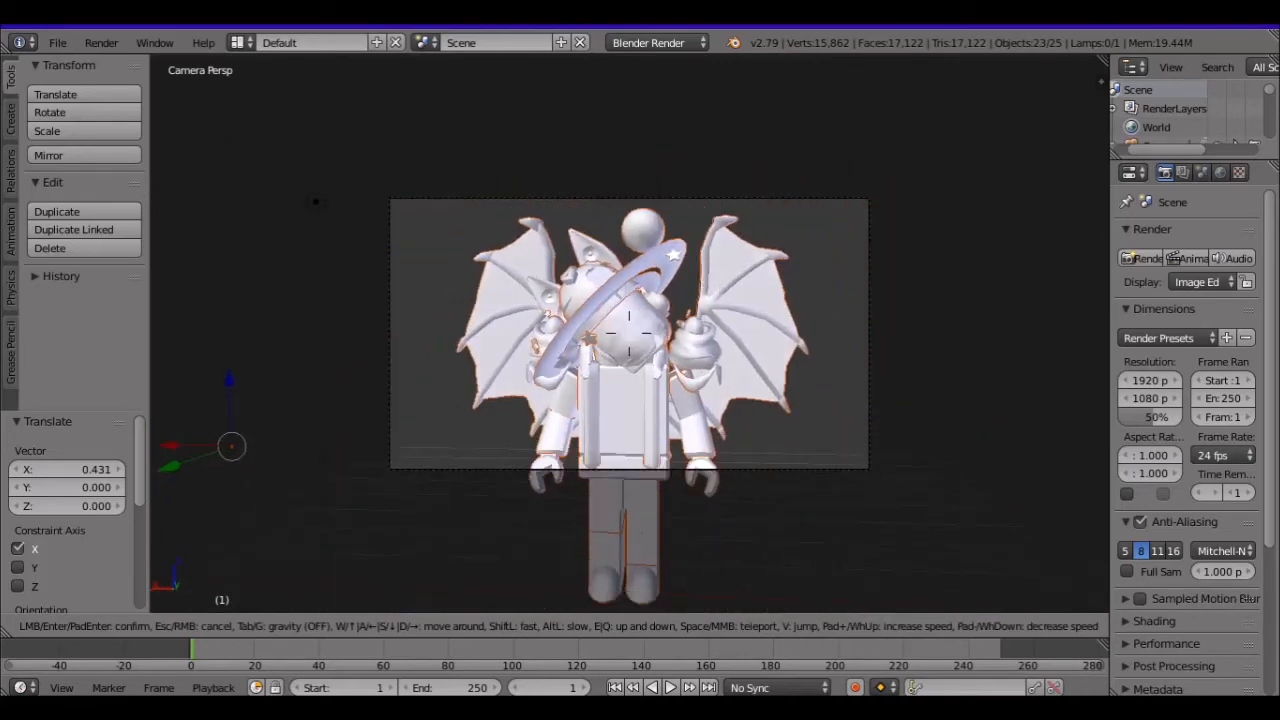
{"action": "key", "text": "s"}
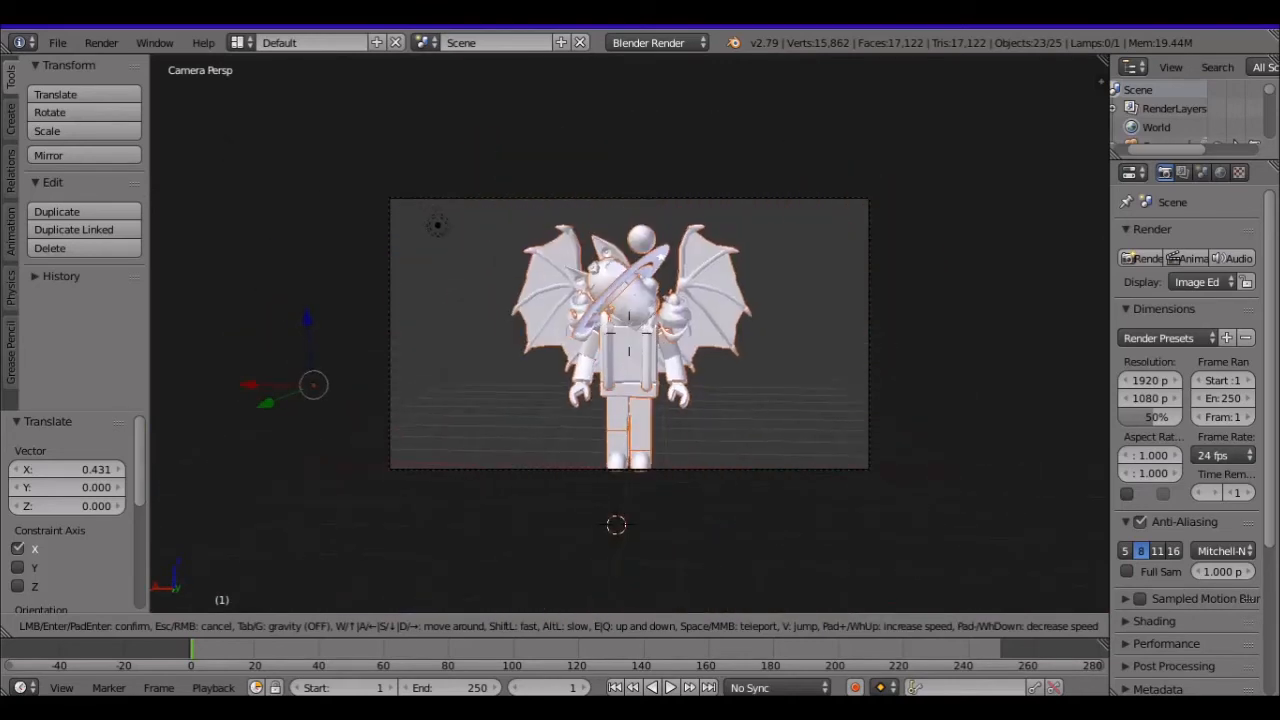
{"action": "left_click", "coordinate": [744, 355]}
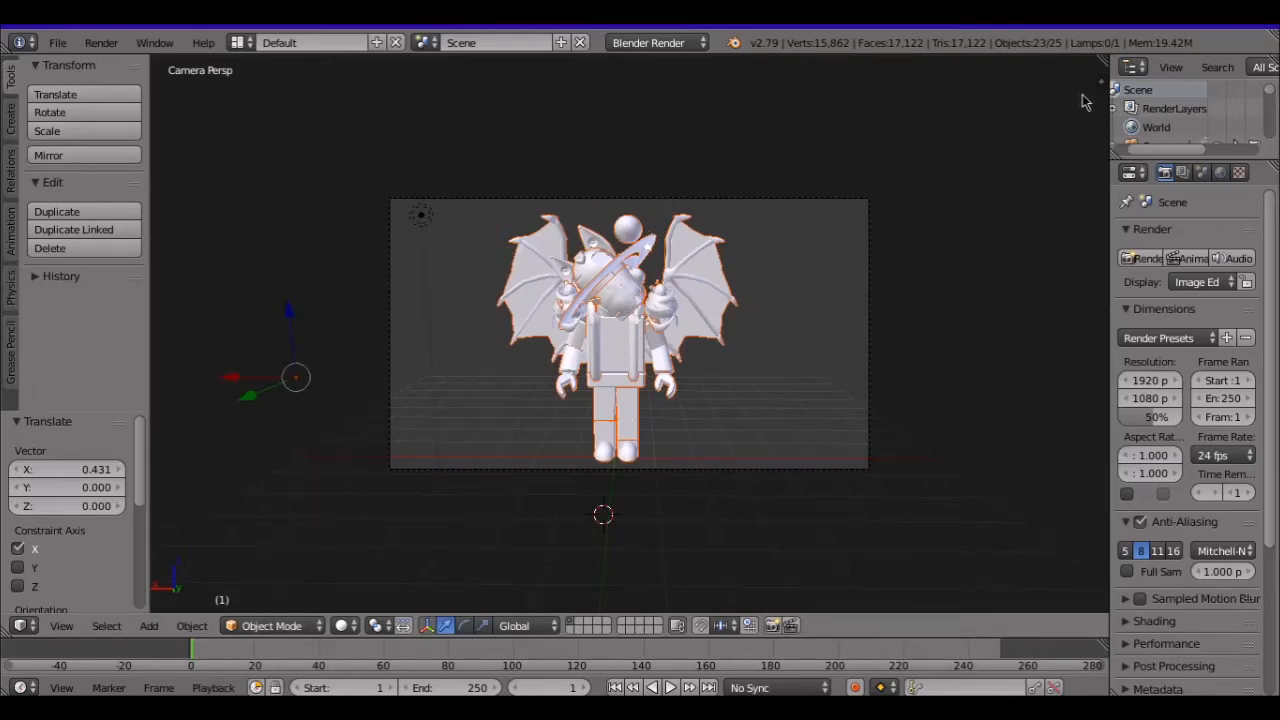
Turn on Textured Solid and Ambient Occlusion in the 3D view's shading settings.
{"action": "key", "text": "n"}
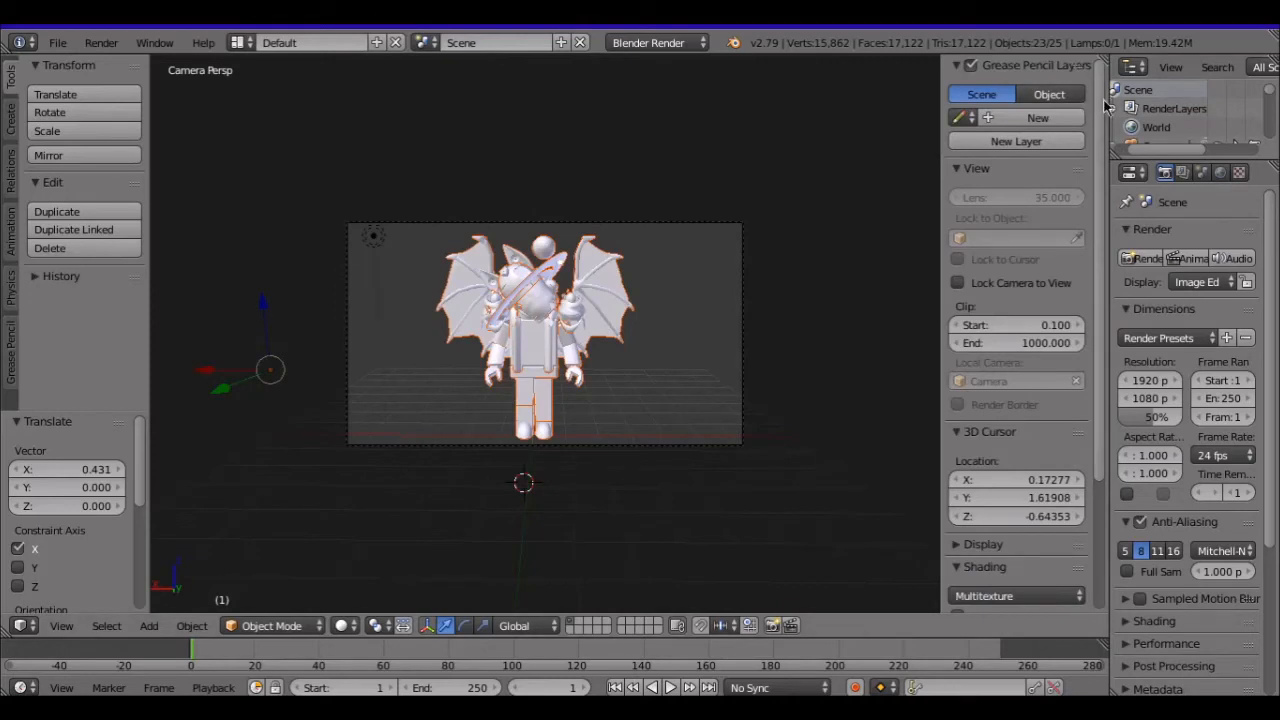
{"action": "scroll", "coordinate": [1030, 300], "scroll_direction": "down", "scroll_amount": 5}
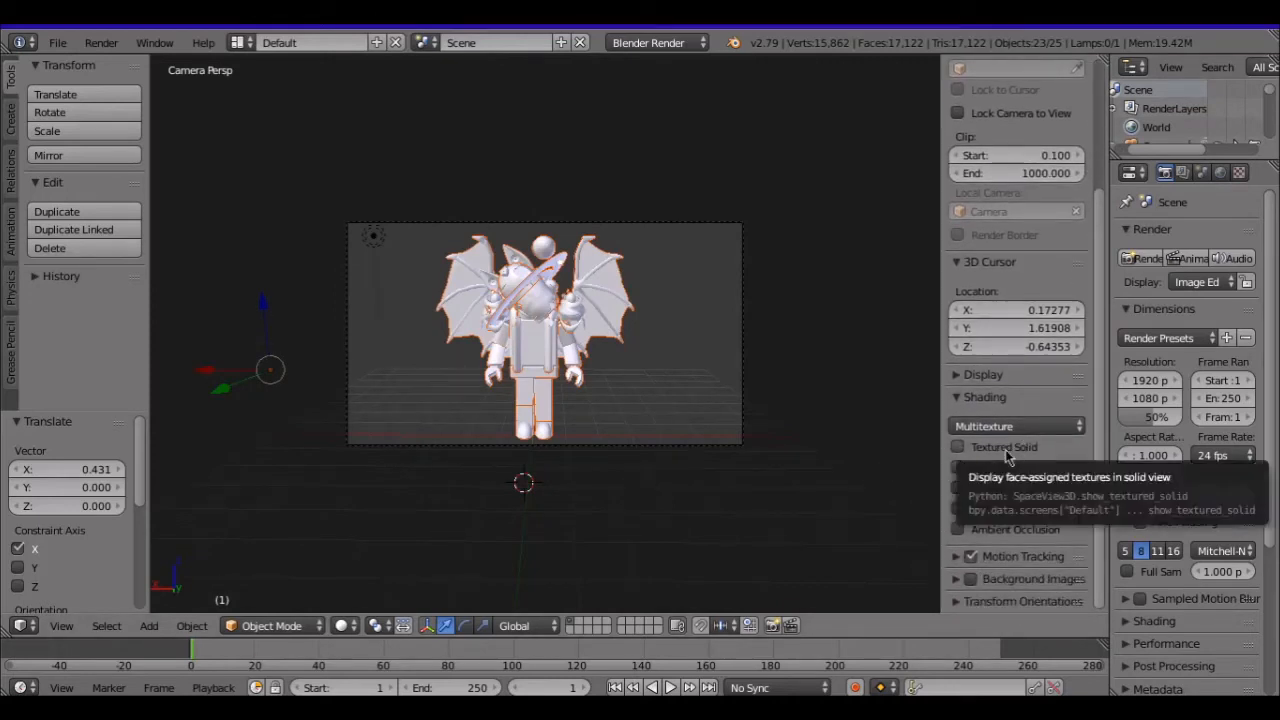
{"action": "left_click", "coordinate": [958, 447]}
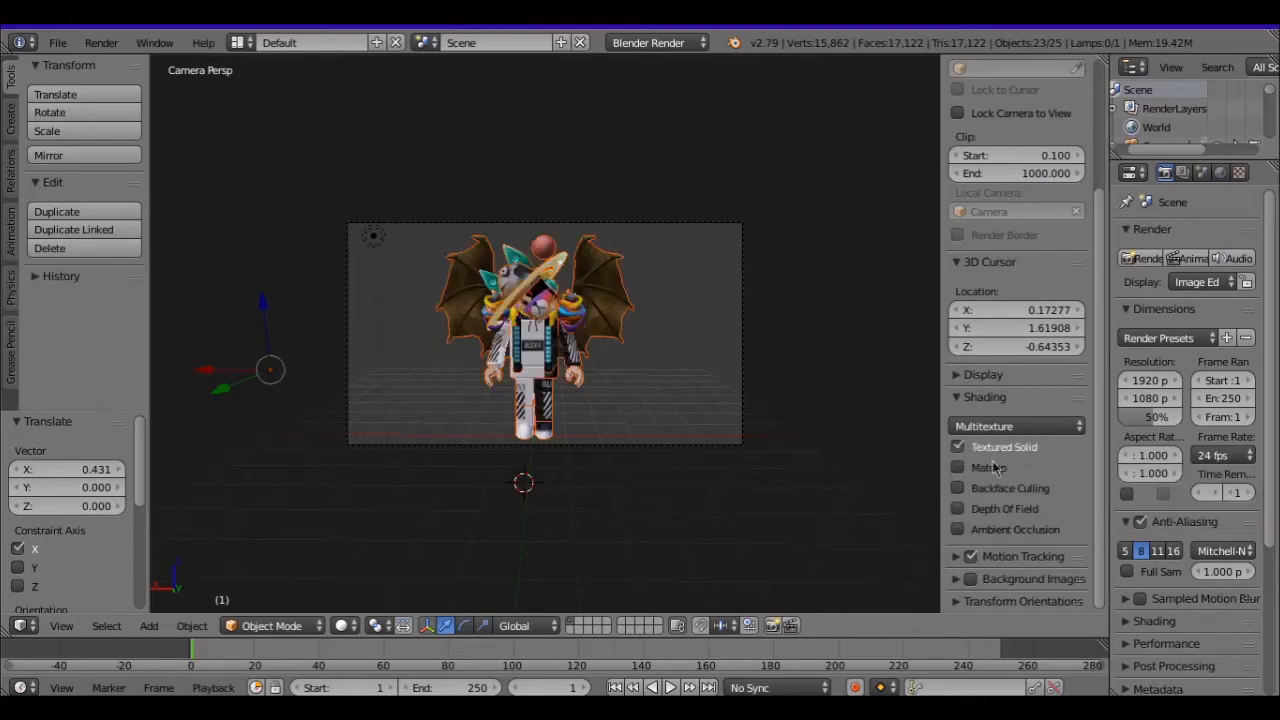
{"action": "left_click", "coordinate": [984, 533]}
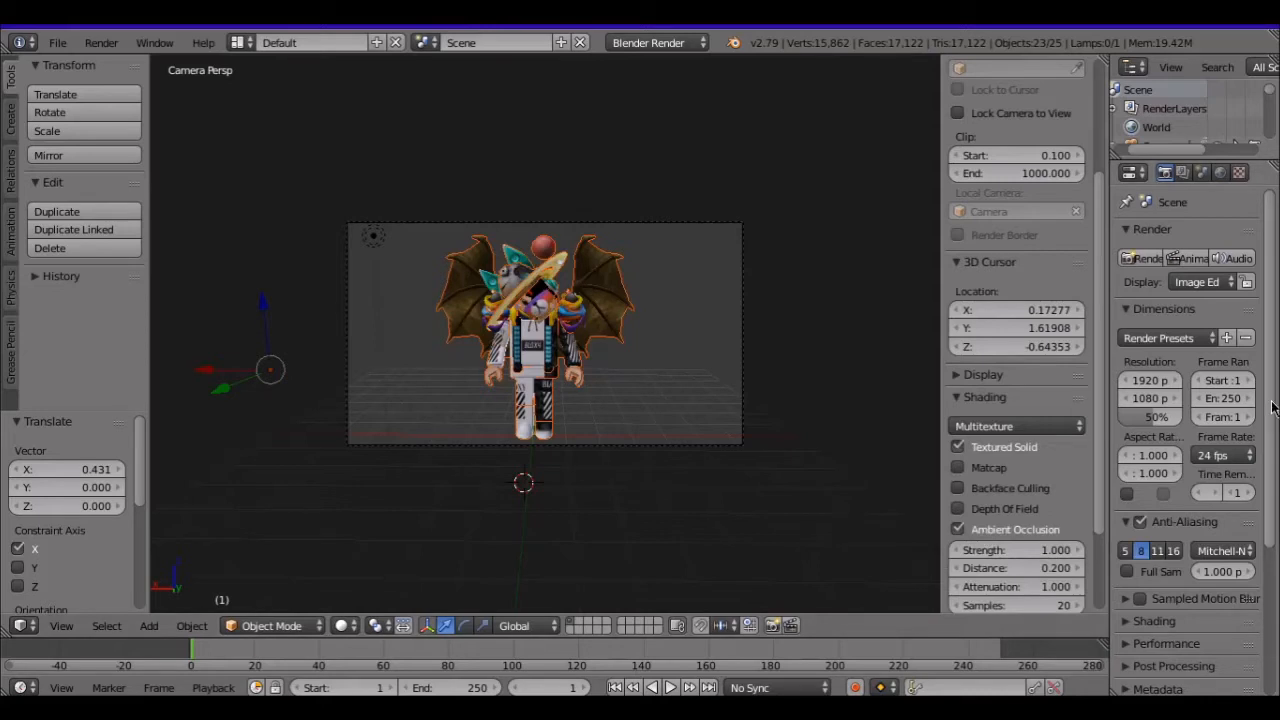
Enable Sampled Motion Blur and set the render shading's alpha mode to Transparent.
{"action": "left_click_drag", "start_coordinate": [1271, 410], "coordinate": [1267, 564]}
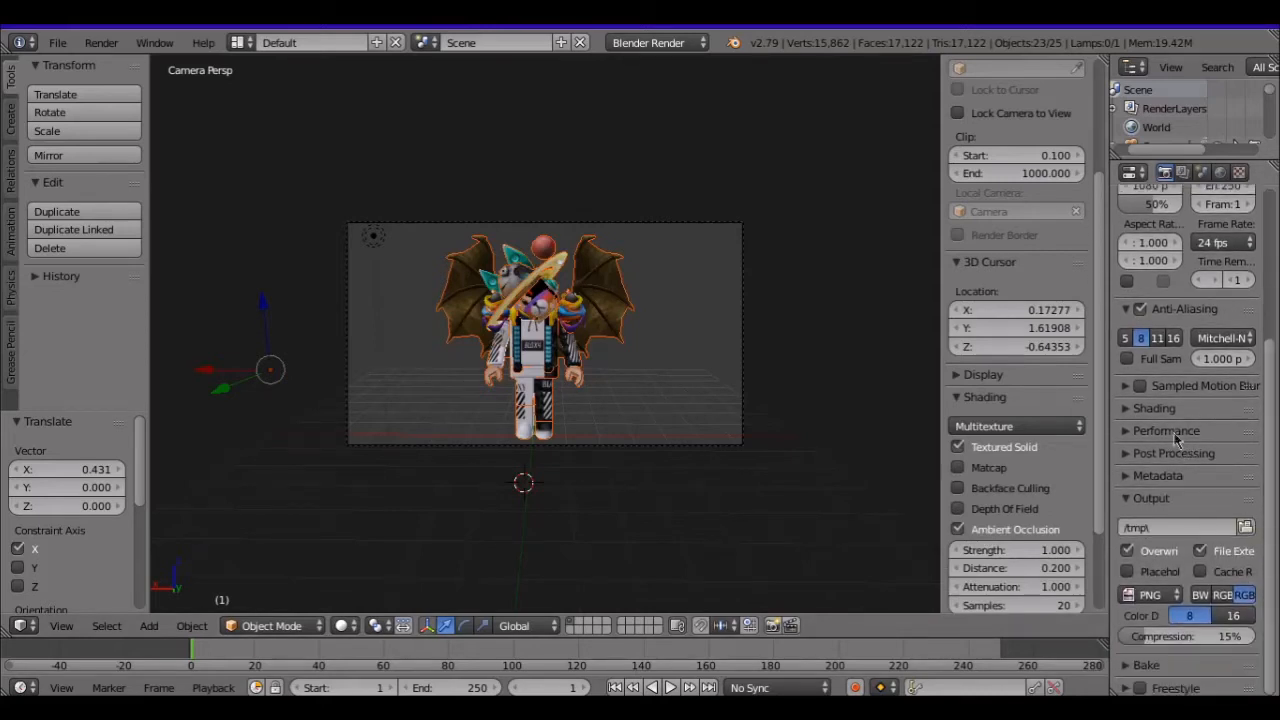
{"action": "left_click", "coordinate": [1125, 409]}
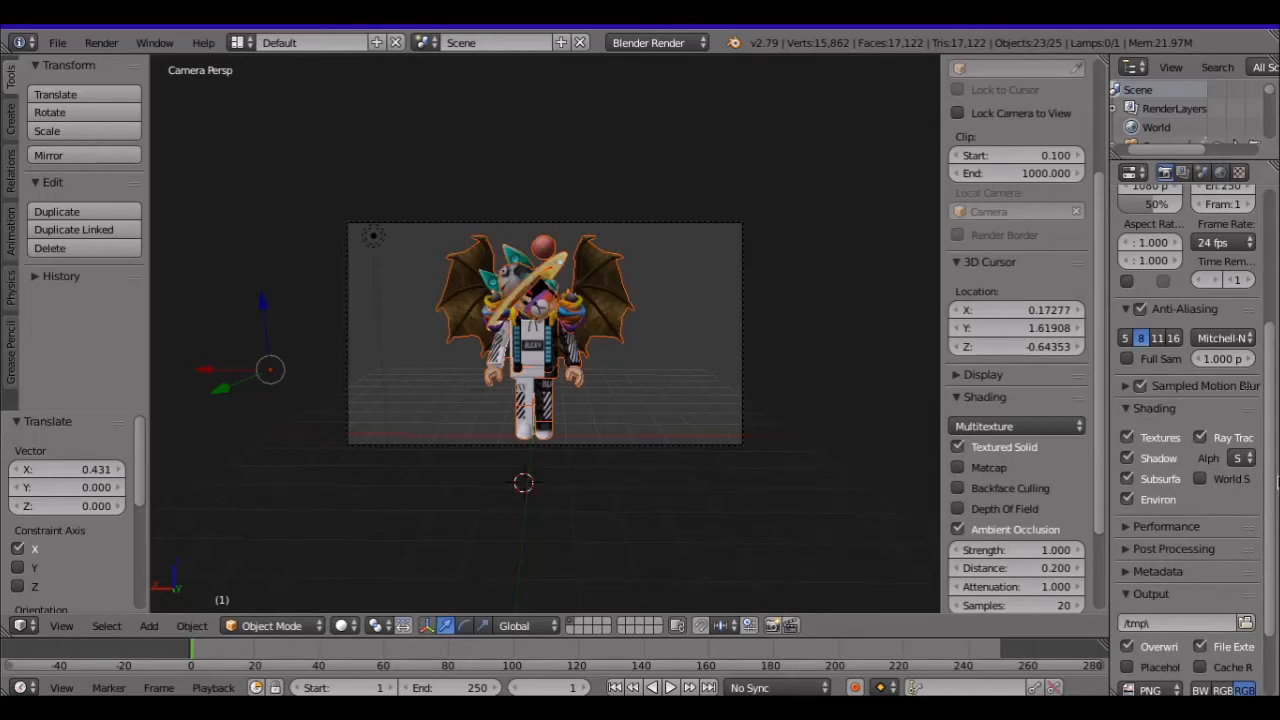
{"action": "left_click", "coordinate": [1246, 460]}
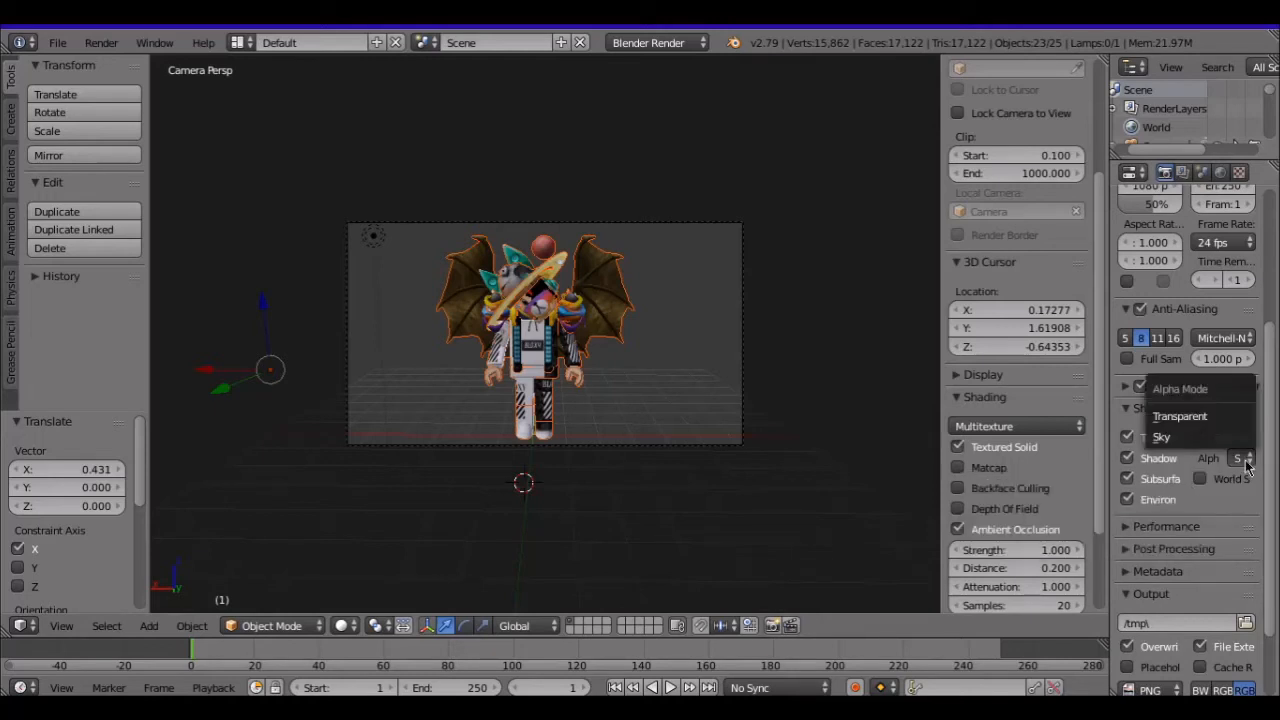
{"action": "left_click", "coordinate": [1215, 418]}
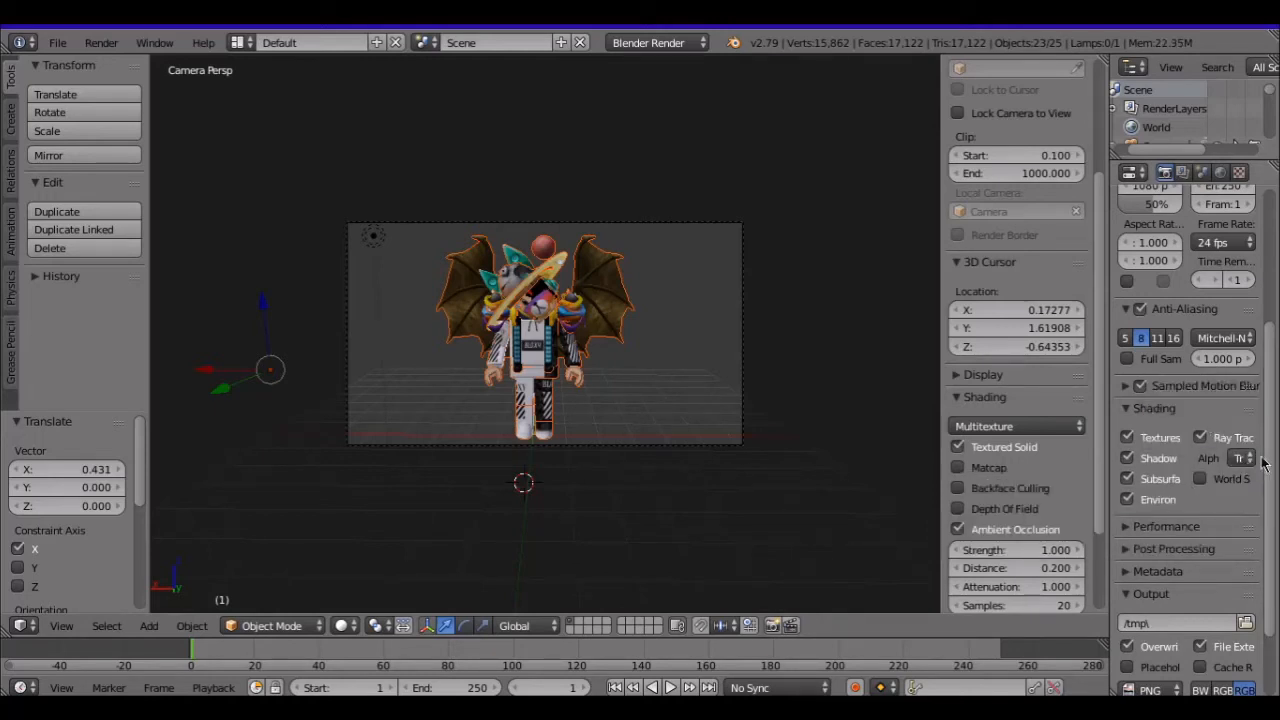
{"action": "left_click", "coordinate": [1240, 458]}
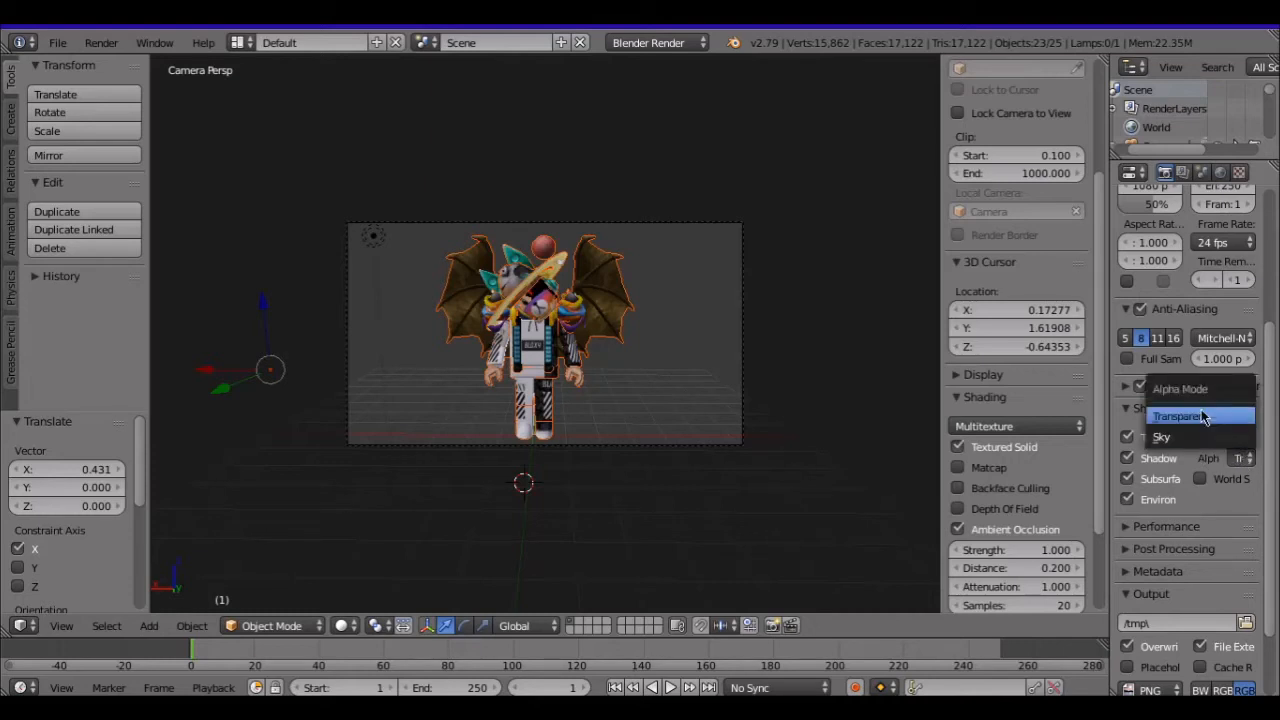
{"action": "left_click", "coordinate": [1203, 416]}
{"action": "scroll", "coordinate": [1267, 404], "scroll_direction": "down", "scroll_amount": 3}
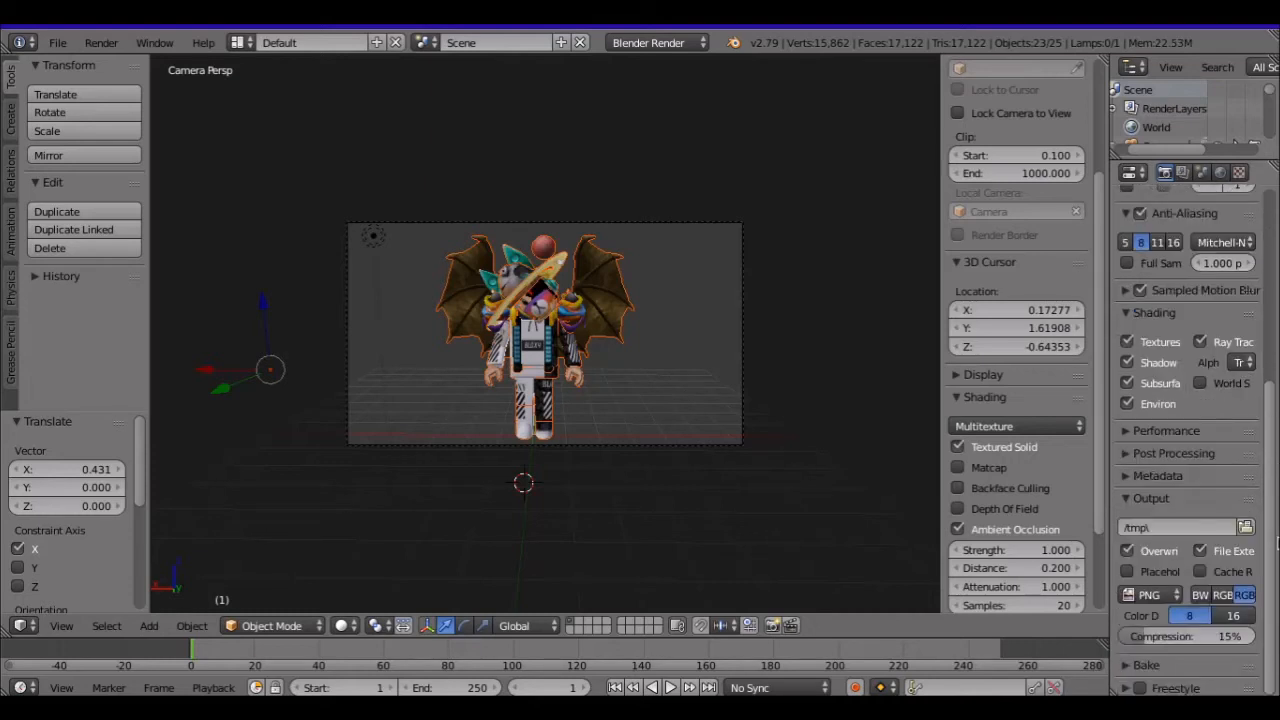
{"action": "scroll", "coordinate": [1250, 430], "scroll_direction": "up", "scroll_amount": 9}
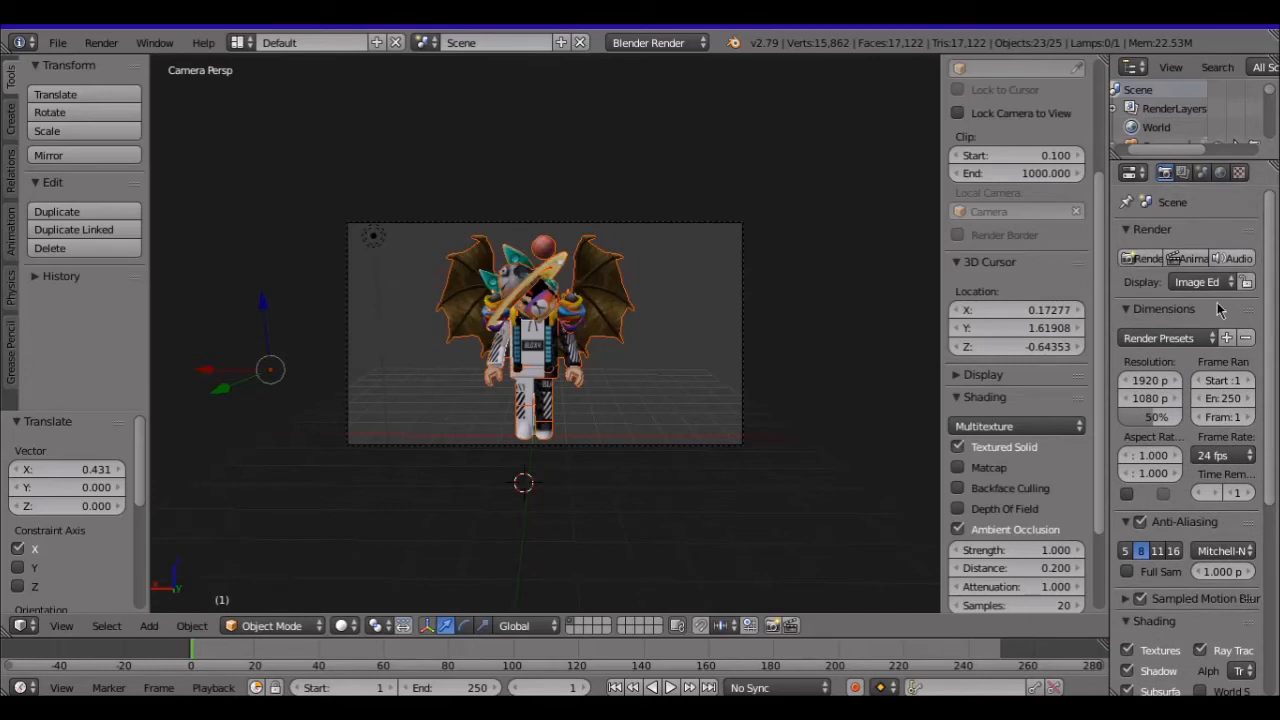
{"action": "left_click", "coordinate": [1150, 338]}
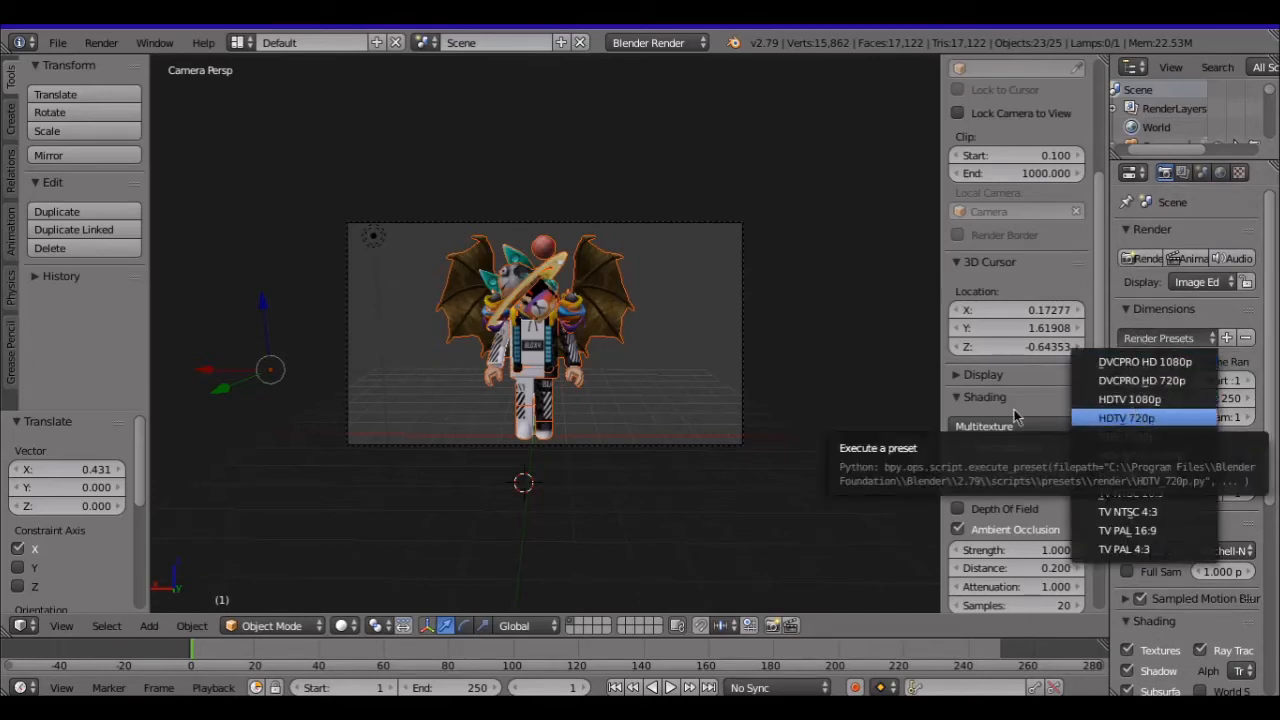
{"action": "left_click", "coordinate": [1196, 338]}
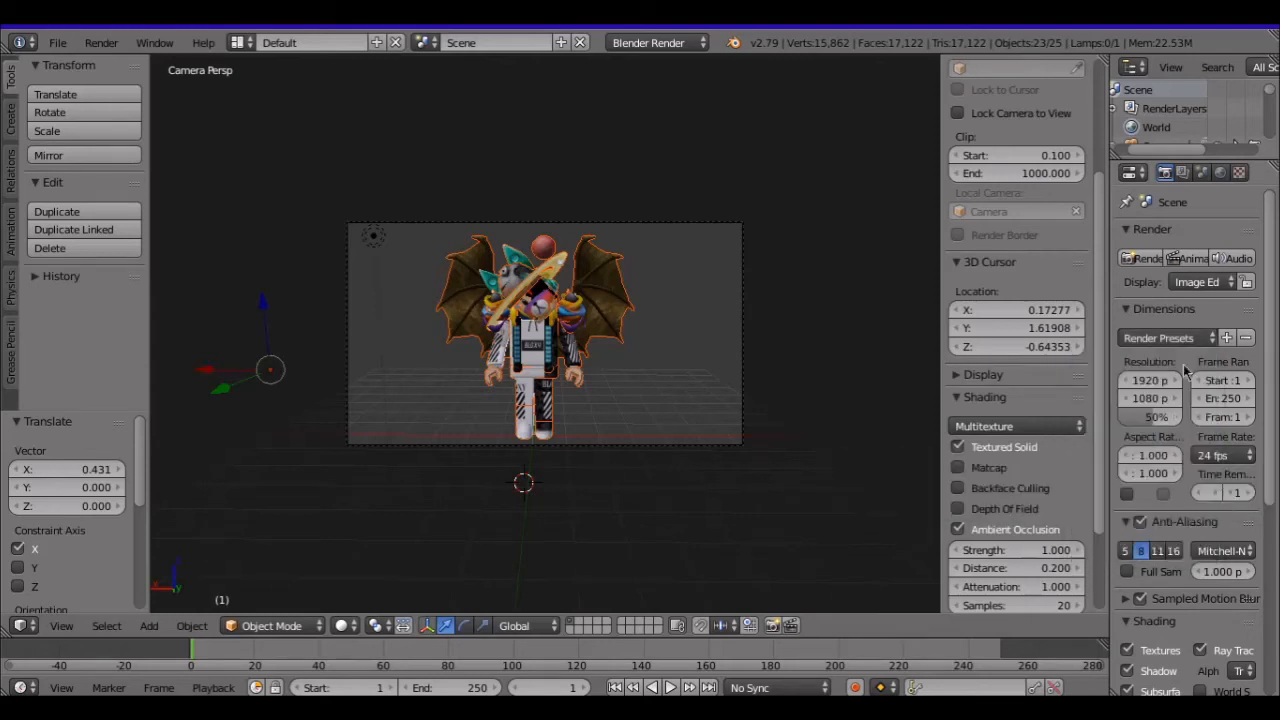
{"action": "left_click", "coordinate": [1150, 343]}
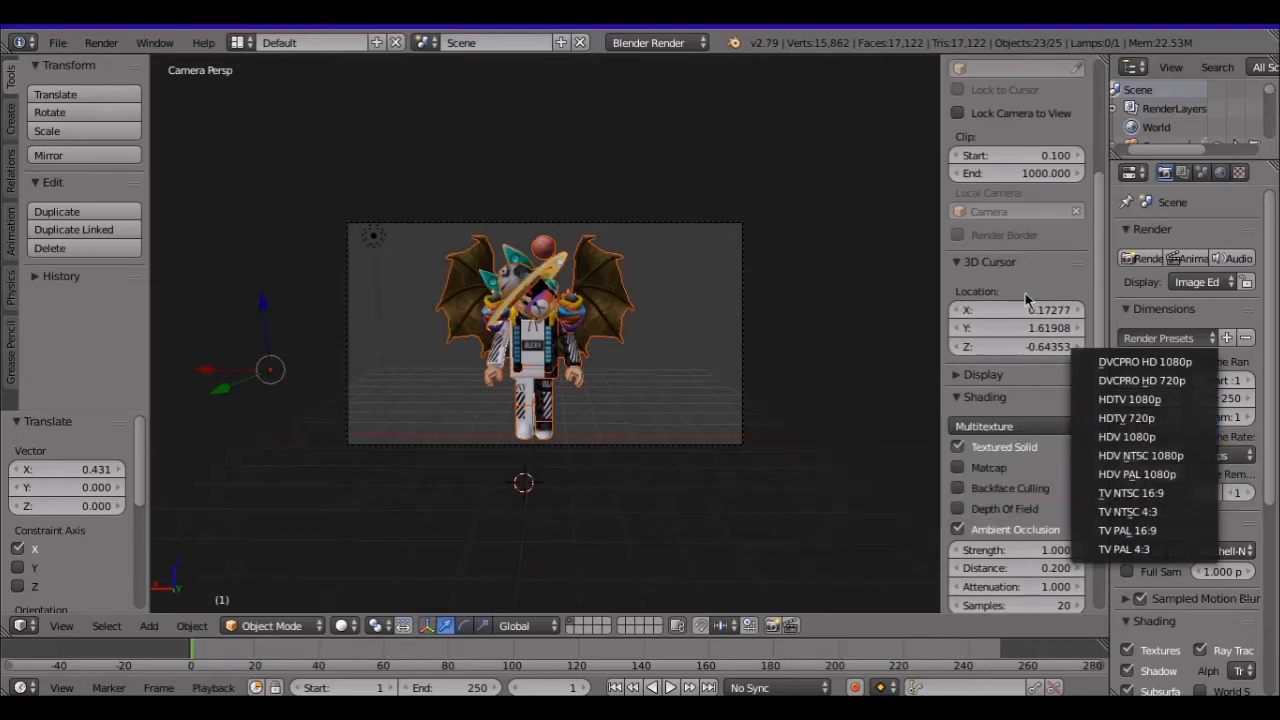
{"action": "left_click", "coordinate": [1126, 420]}
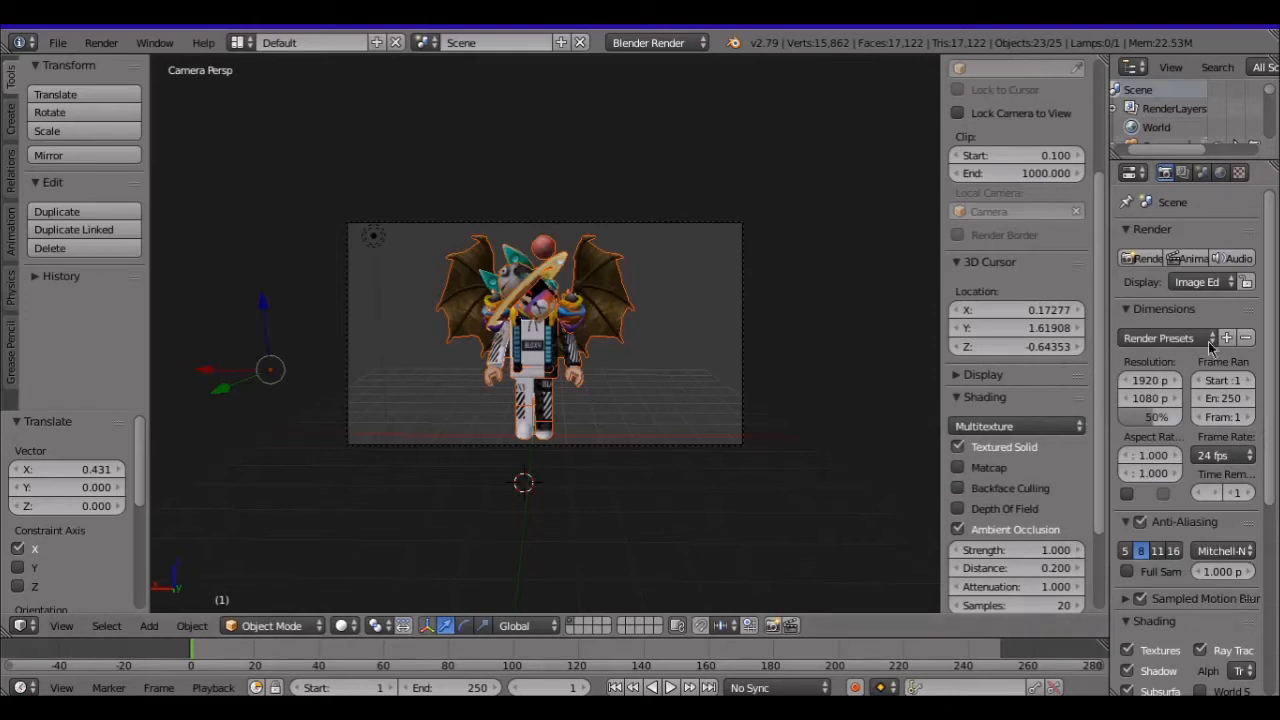
Apply the HDTV 720p render preset to the scene's dimensions.
{"action": "left_click", "coordinate": [1165, 337]}
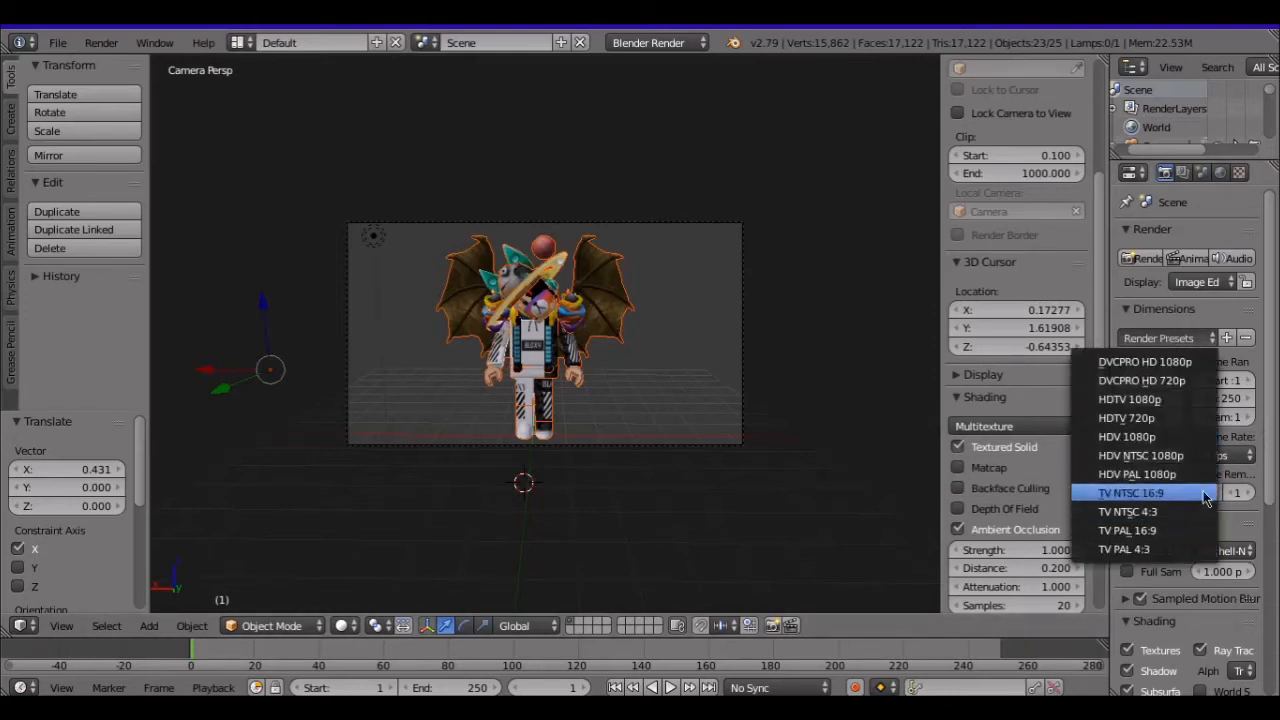
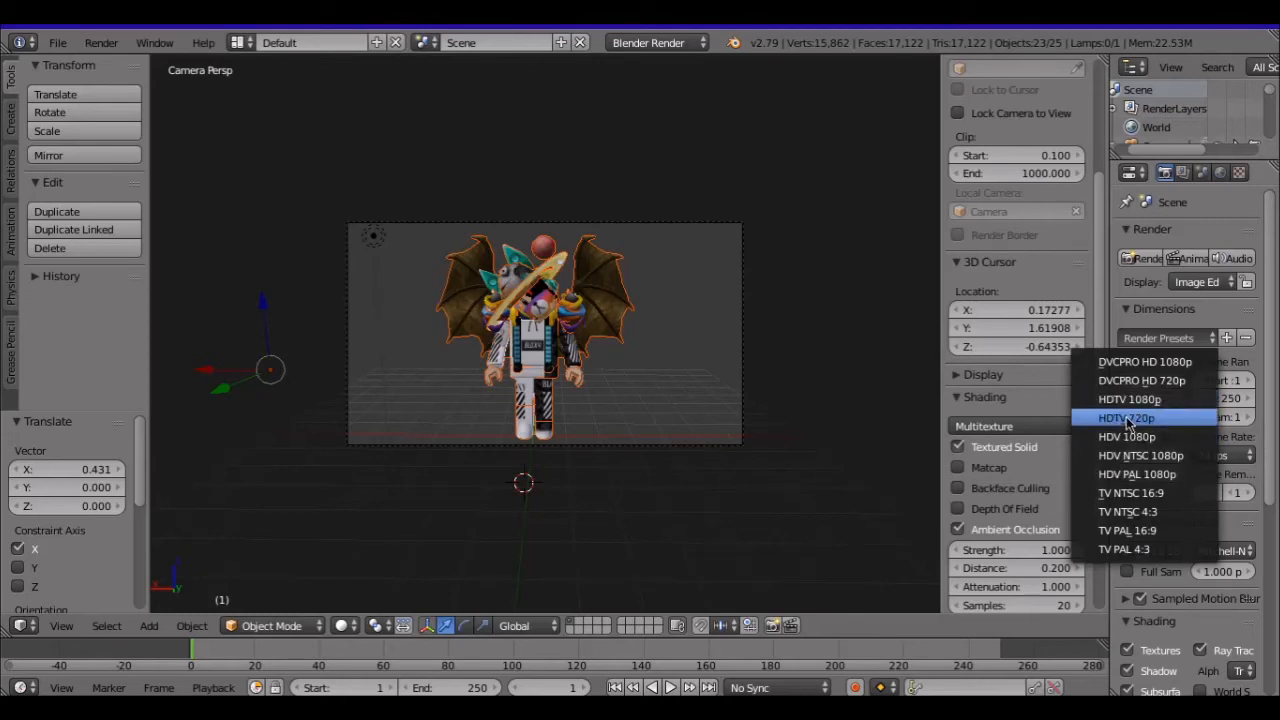
{"action": "left_click", "coordinate": [1128, 420]}
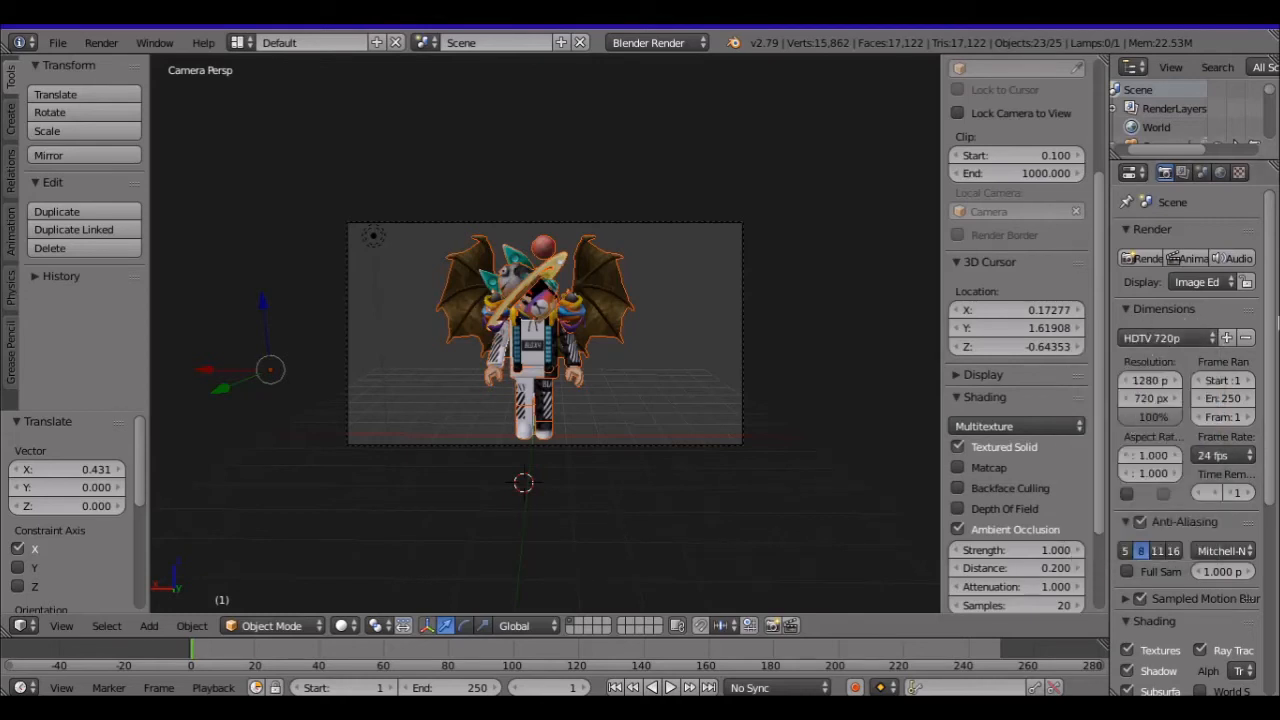
{"action": "mouse_move", "coordinate": [1263, 303]}
{"action": "left_mouse_down"}
{"action": "mouse_move", "coordinate": [1243, 367]}
{"action": "mouse_move", "coordinate": [1262, 310]}
{"action": "left_mouse_up"}
{"action": "scroll", "coordinate": [1273, 257], "scroll_direction": "down", "scroll_amount": 6}
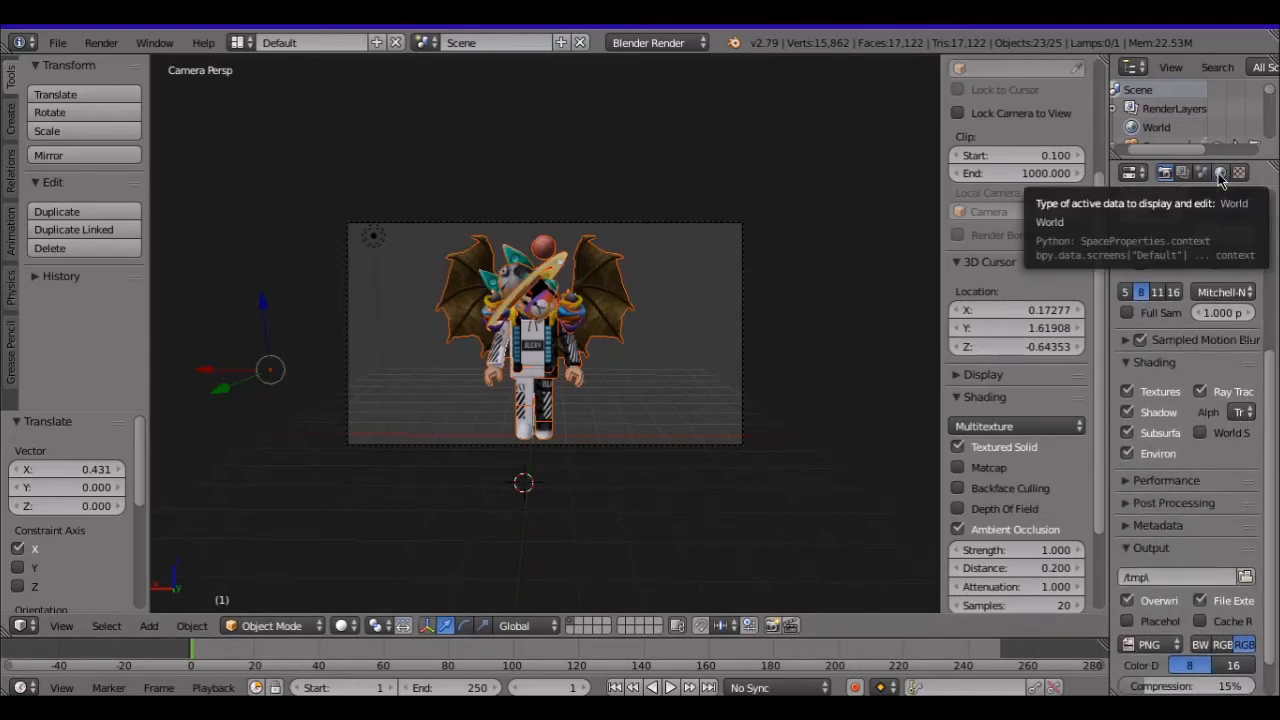
Enable Ambient Occlusion, Environment Lighting and Indirect Lighting for the world, and return to the render settings.
{"action": "left_click", "coordinate": [1221, 174]}
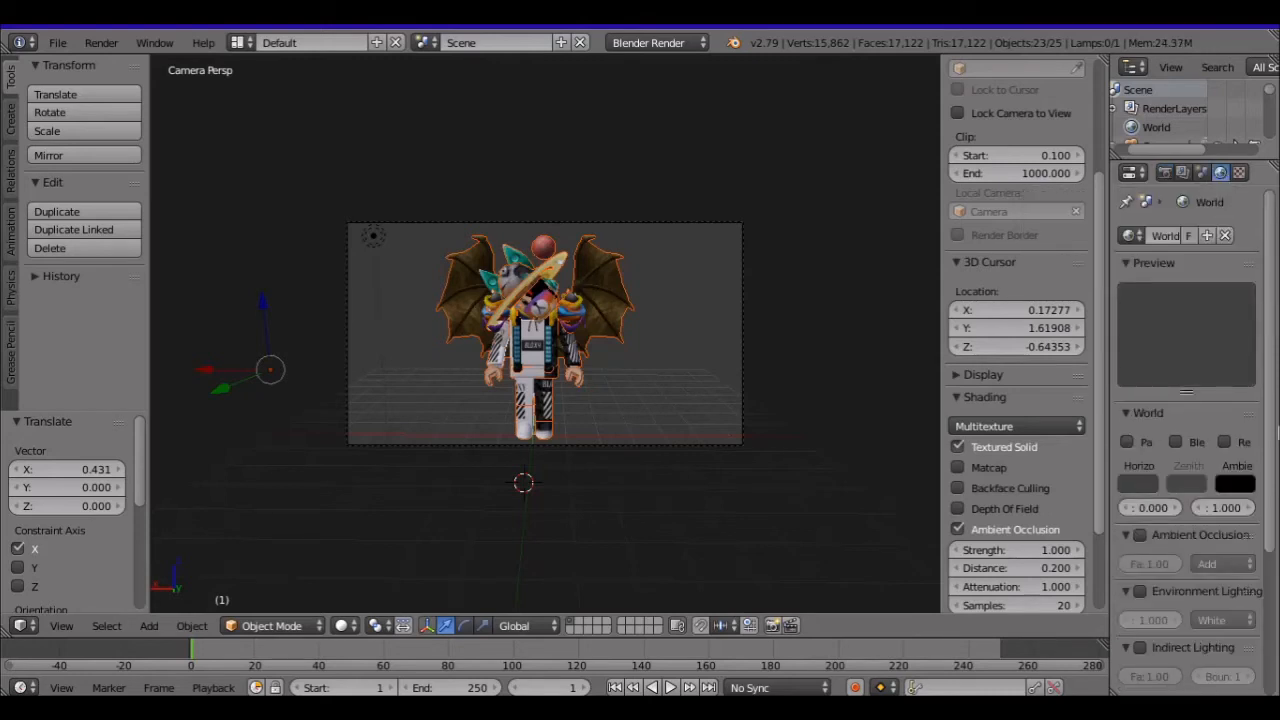
{"action": "scroll", "coordinate": [1176, 378], "scroll_direction": "down", "scroll_amount": 4}
{"action": "left_click", "coordinate": [1176, 372]}
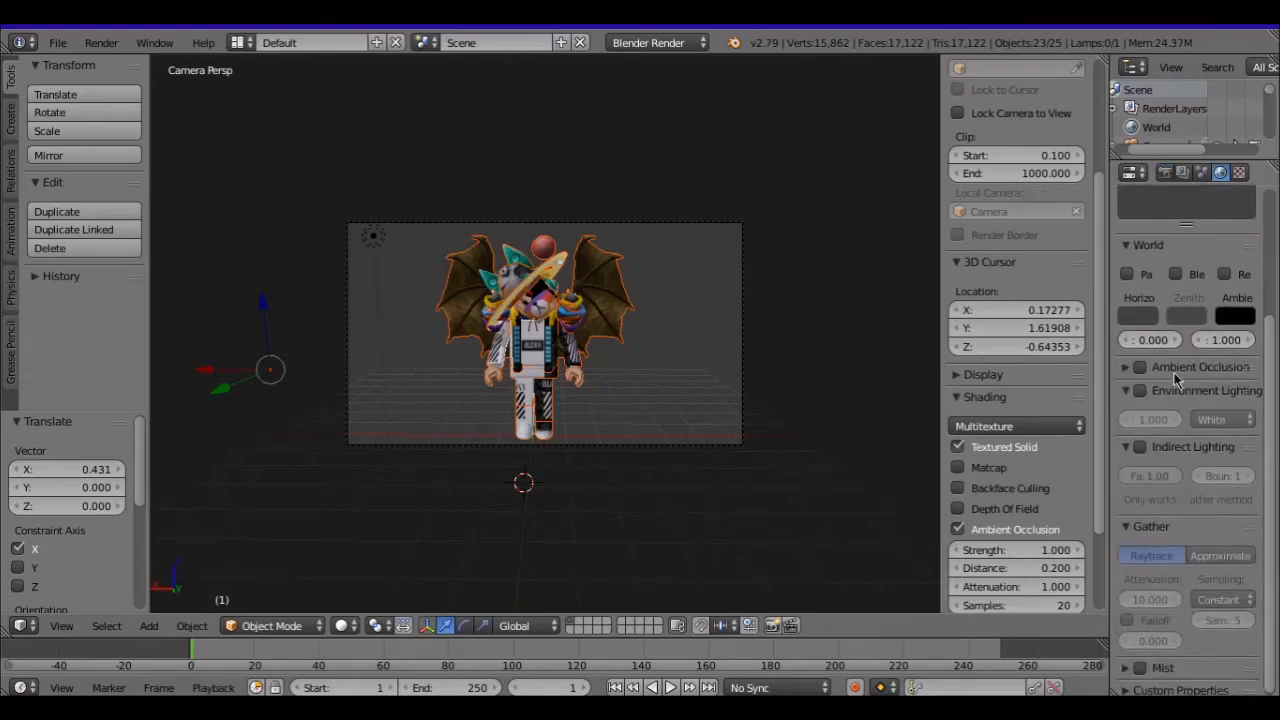
{"action": "left_click", "coordinate": [1174, 370]}
{"action": "left_click", "coordinate": [1139, 367]}
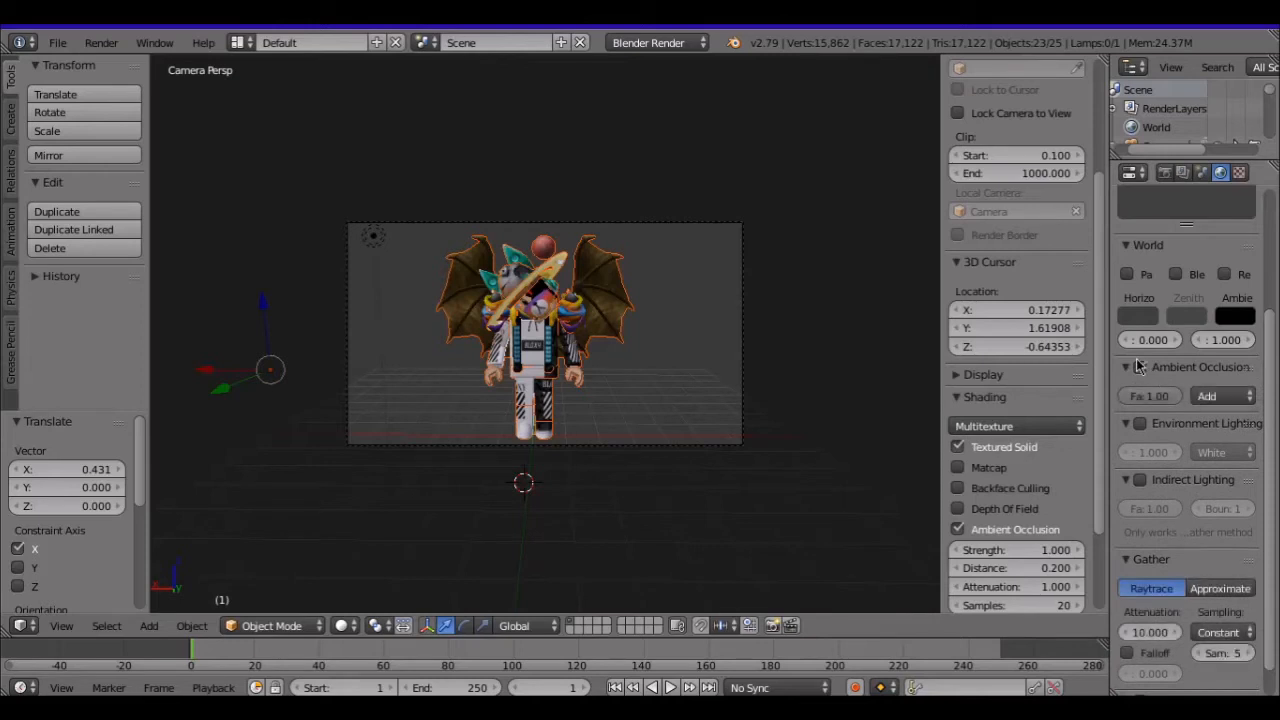
{"action": "left_click", "coordinate": [1140, 423]}
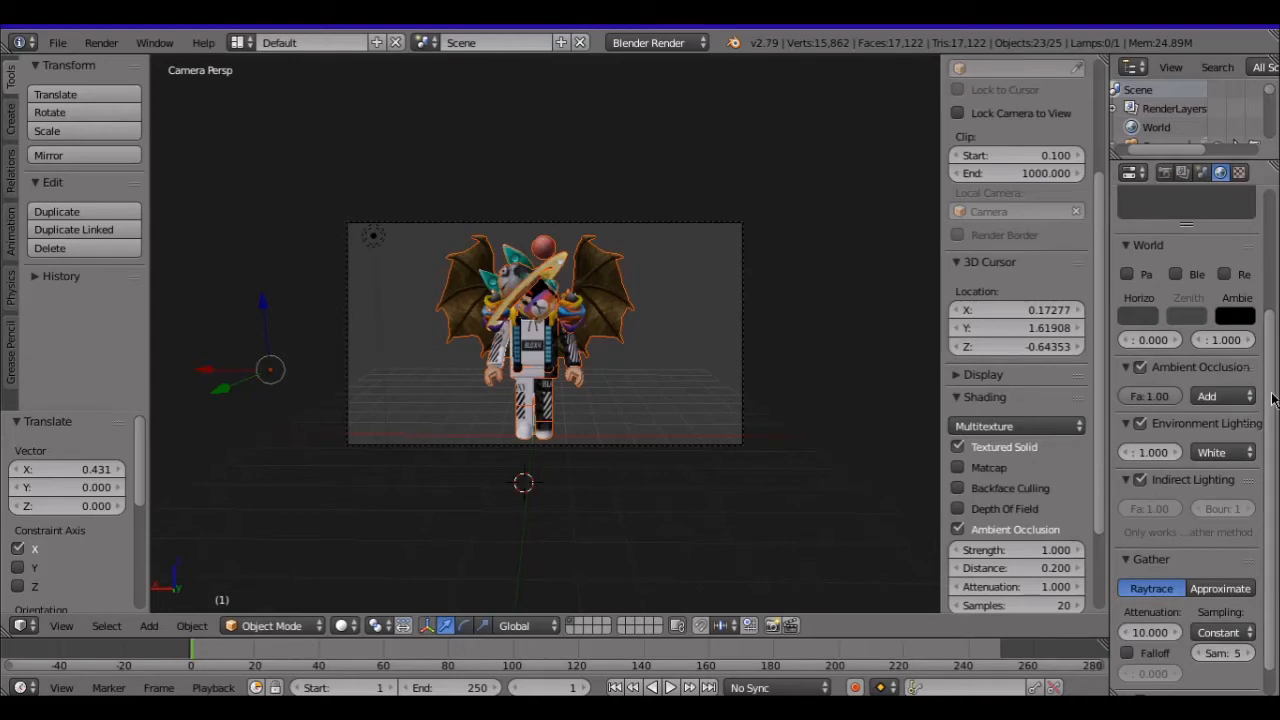
{"action": "left_click_drag", "start_coordinate": [1273, 399], "coordinate": [1276, 273]}
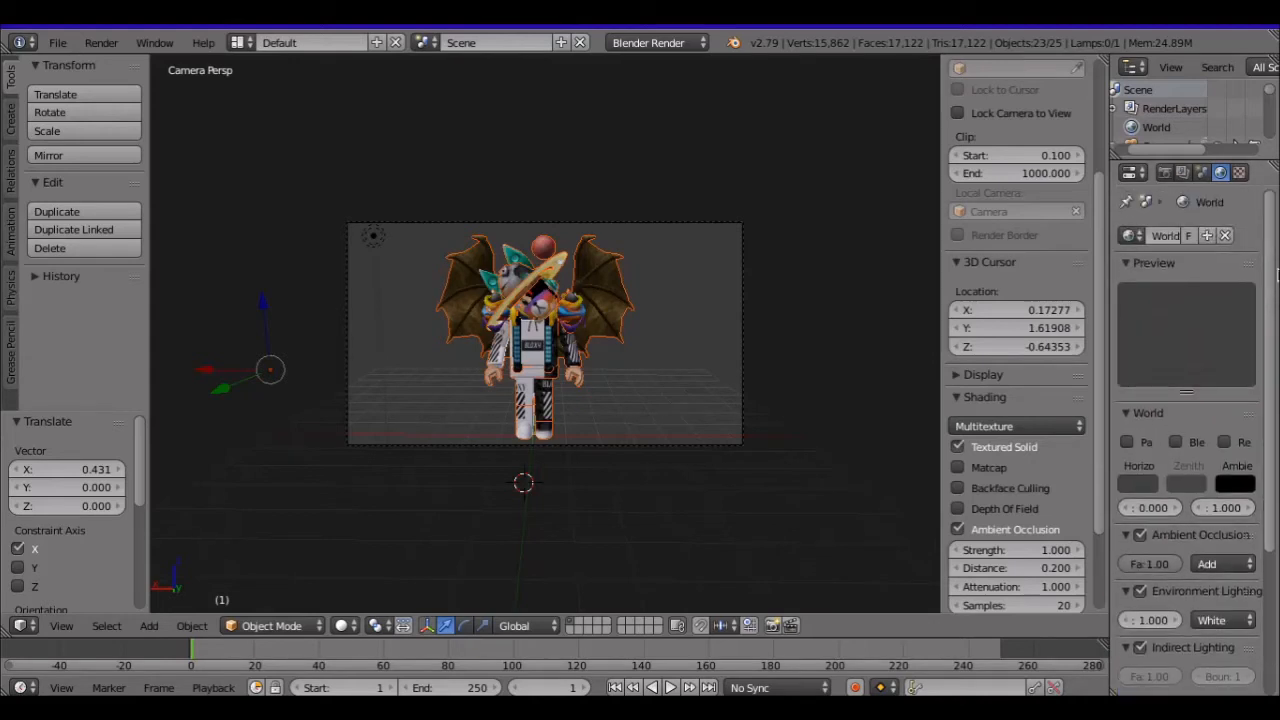
{"action": "left_click", "coordinate": [1163, 174]}
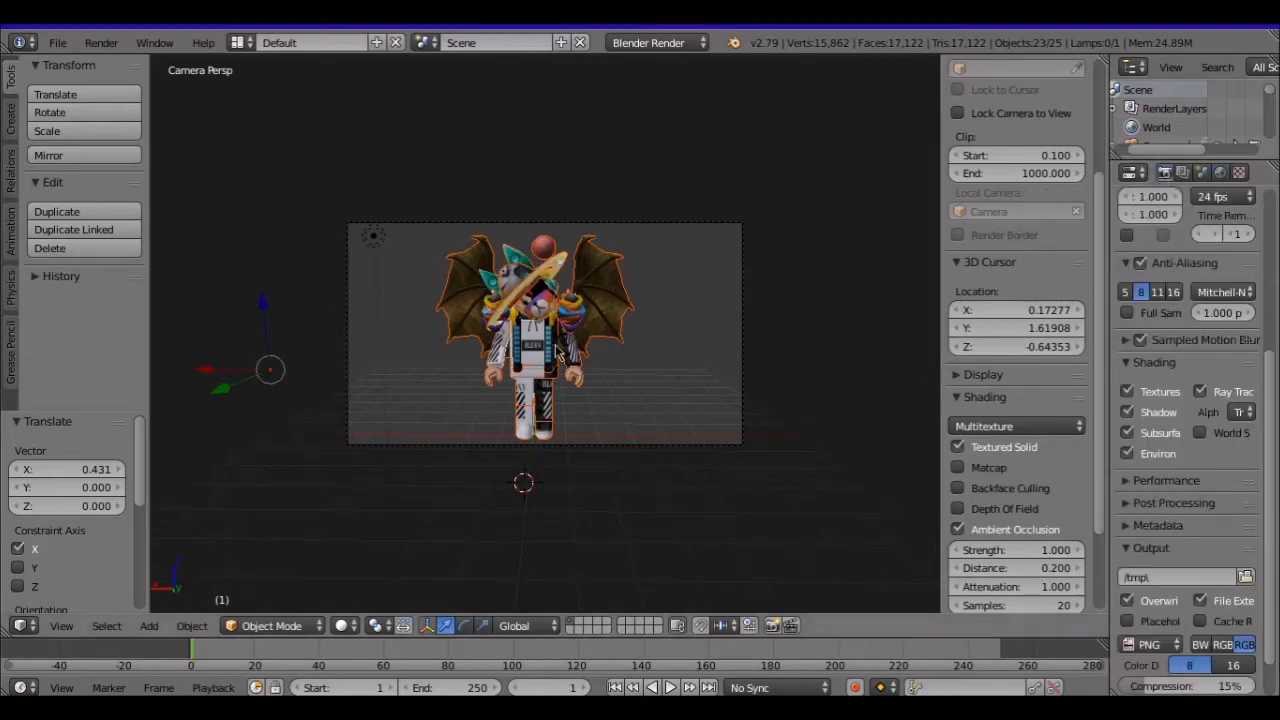
Fly the camera closer and back again until the whole avatar, wings and feet included, fits centred inside the camera frame.
{"action": "key", "text": "shift+f"}
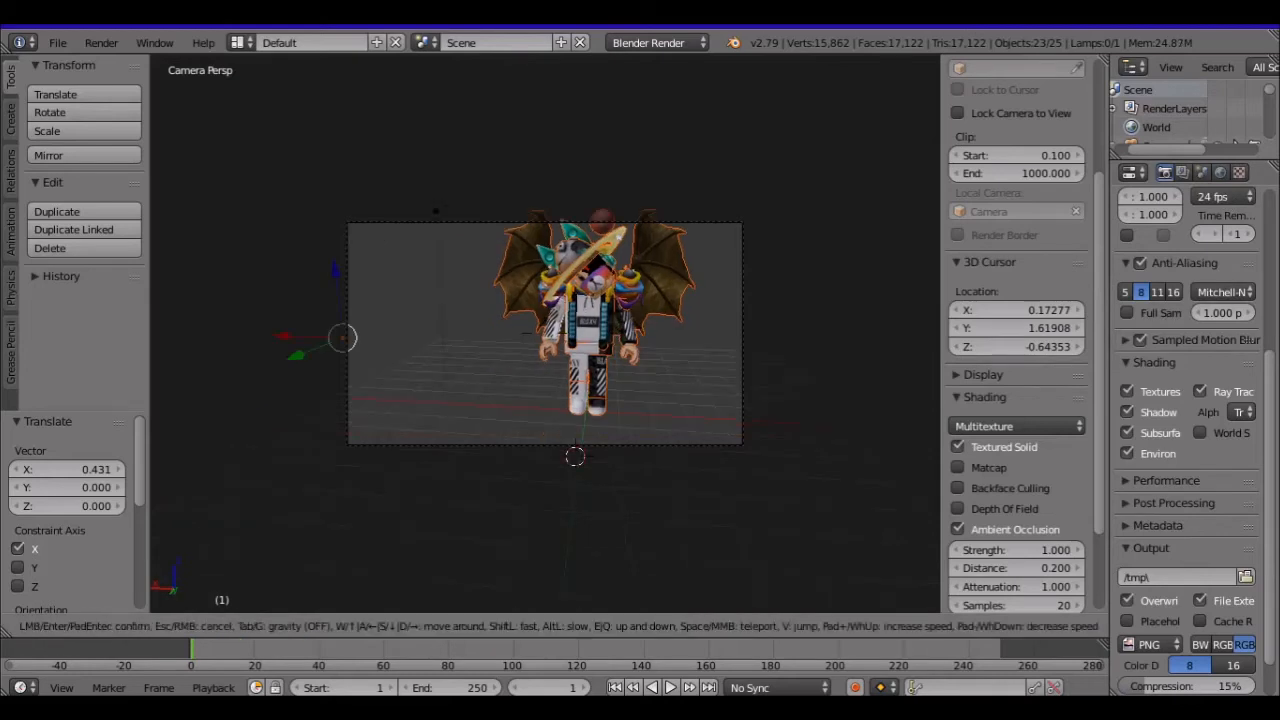
{"action": "key", "text": "w"}
{"action": "key", "text": "w"}
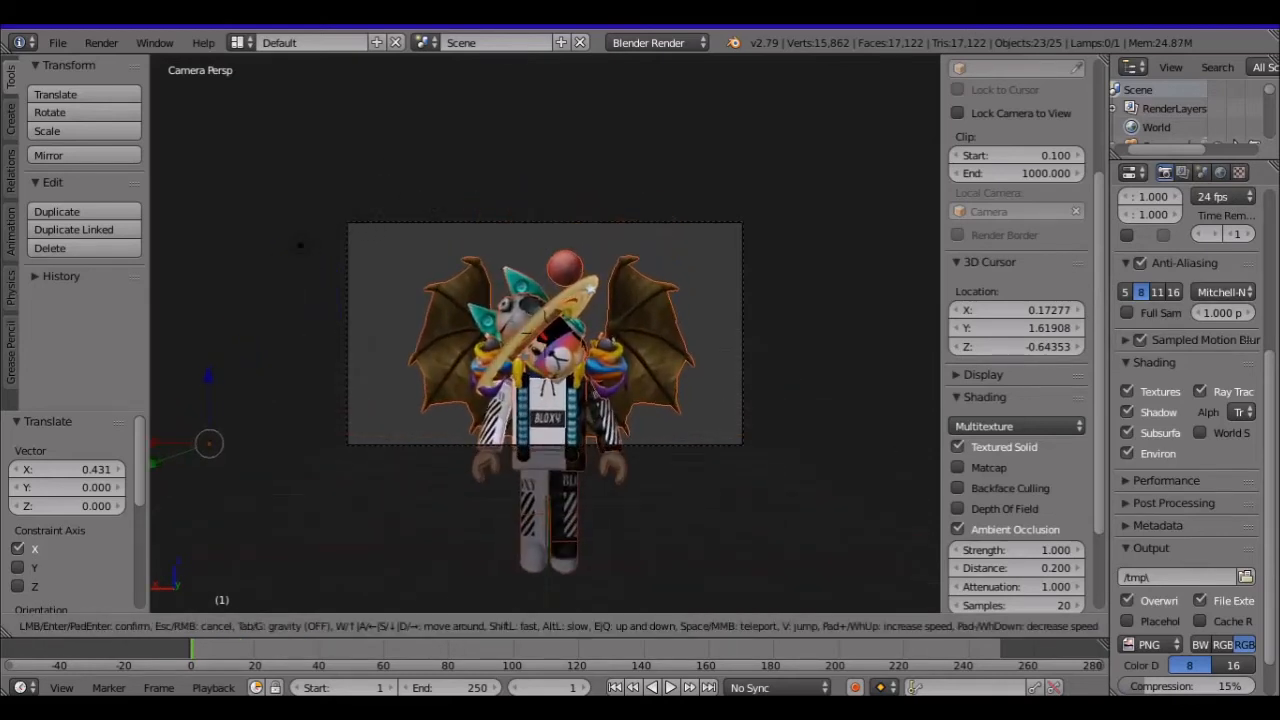
{"action": "key", "text": "s"}
{"action": "key", "text": "s"}
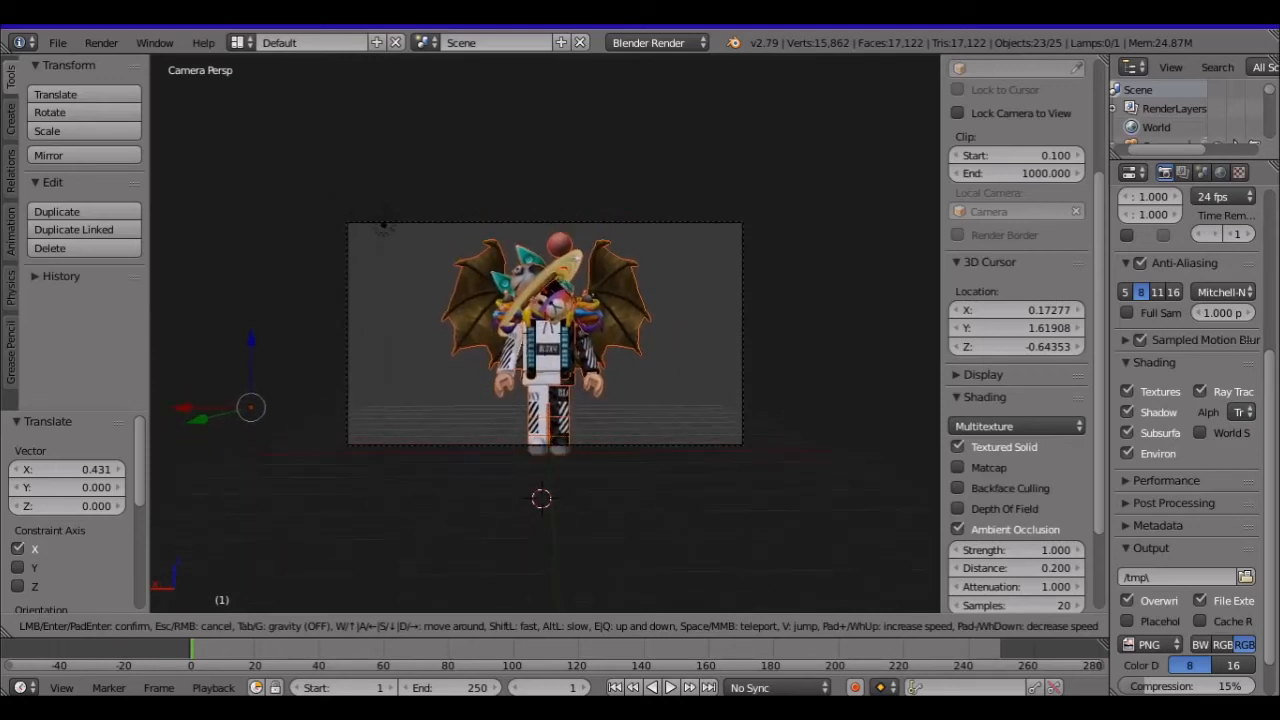
{"action": "key", "text": "s"}
{"action": "key", "text": "w"}
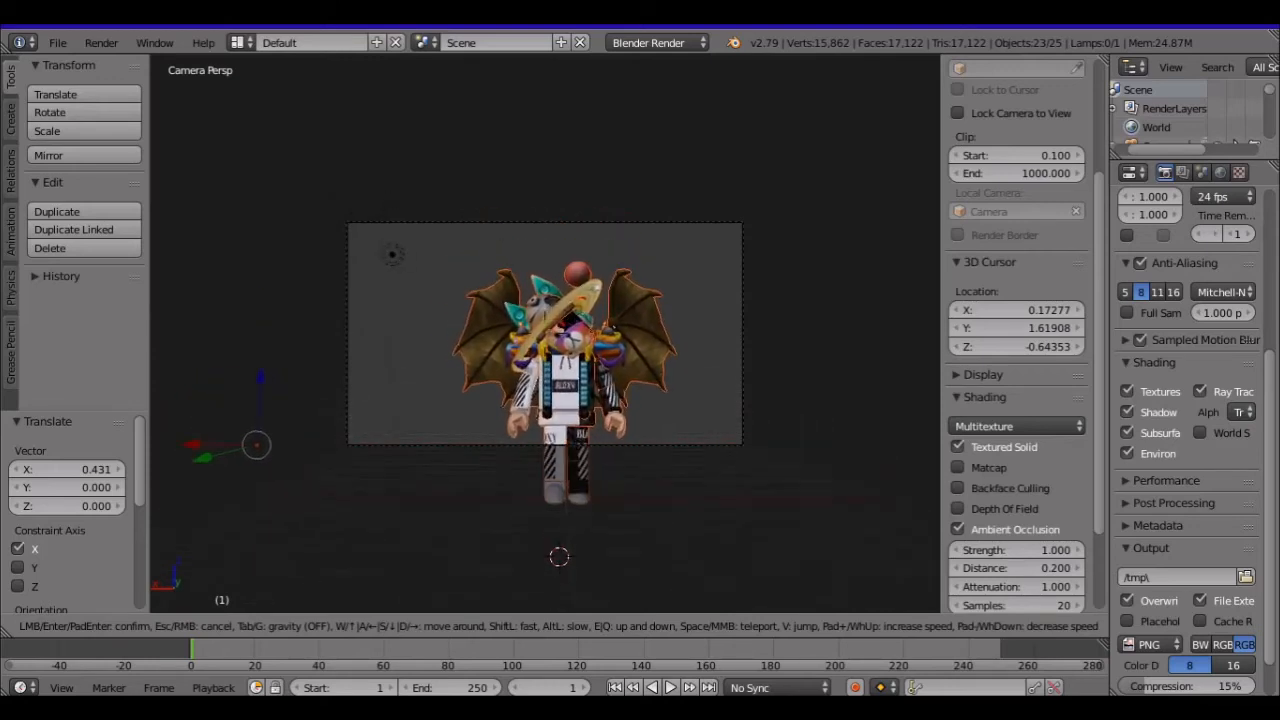
{"action": "key", "text": "w"}
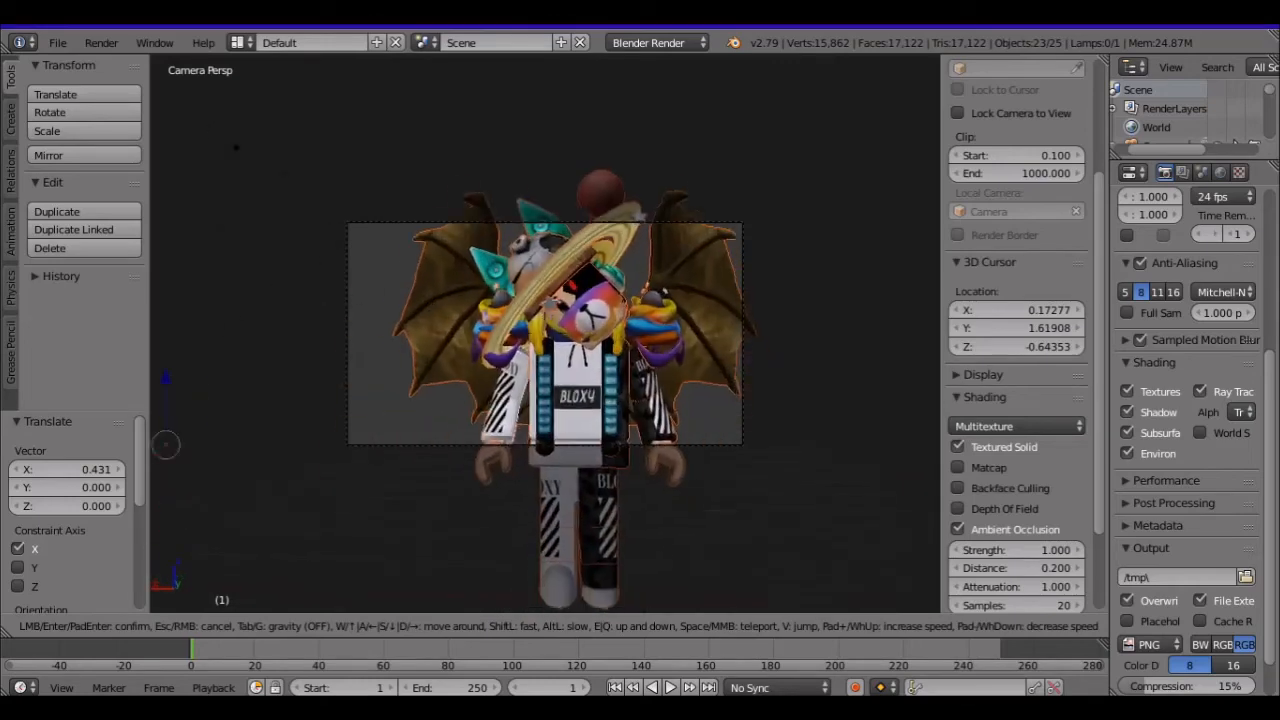
{"action": "key", "text": "s"}
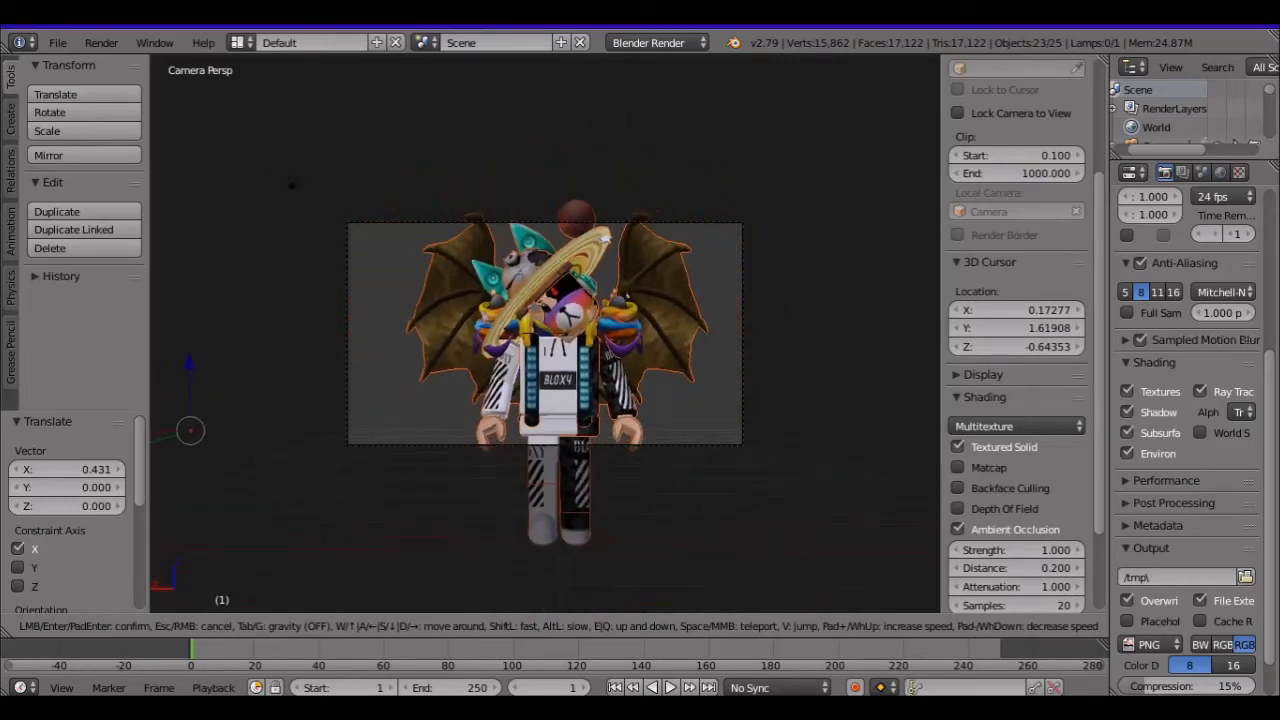
{"action": "key", "text": "s"}
{"action": "key", "text": "w"}
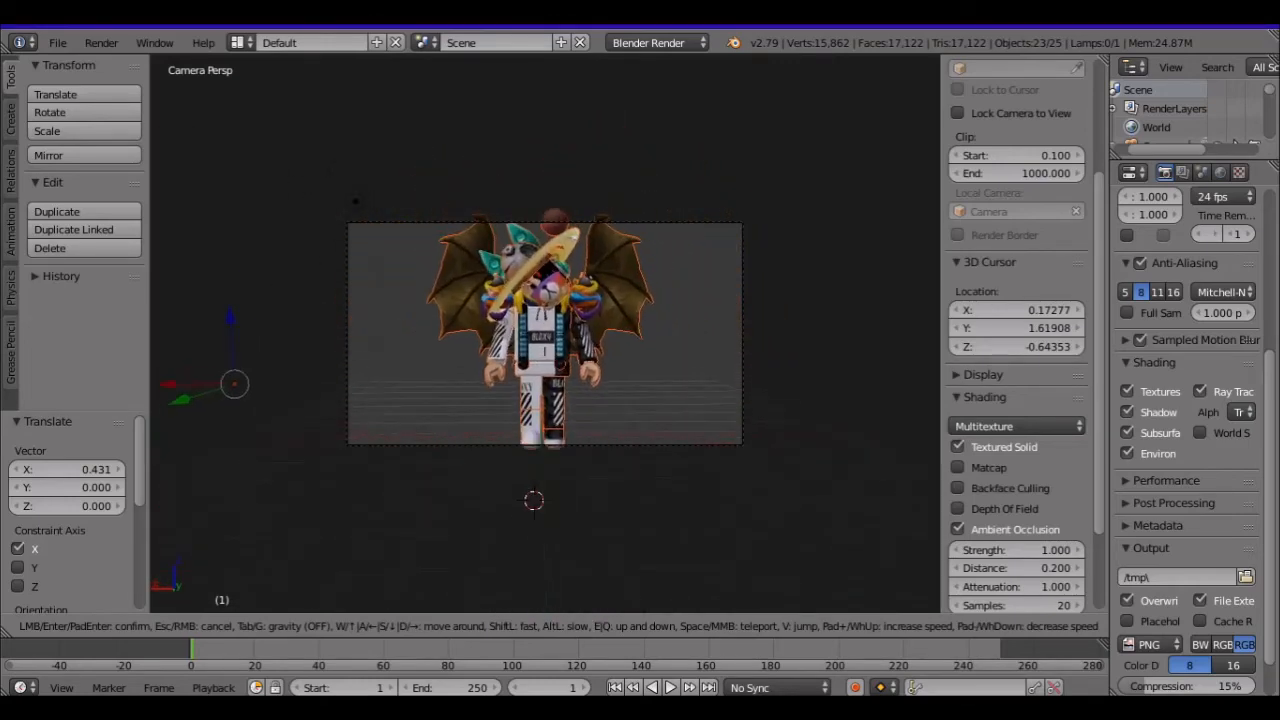
{"action": "key", "text": "s"}
{"action": "key", "text": "q"}
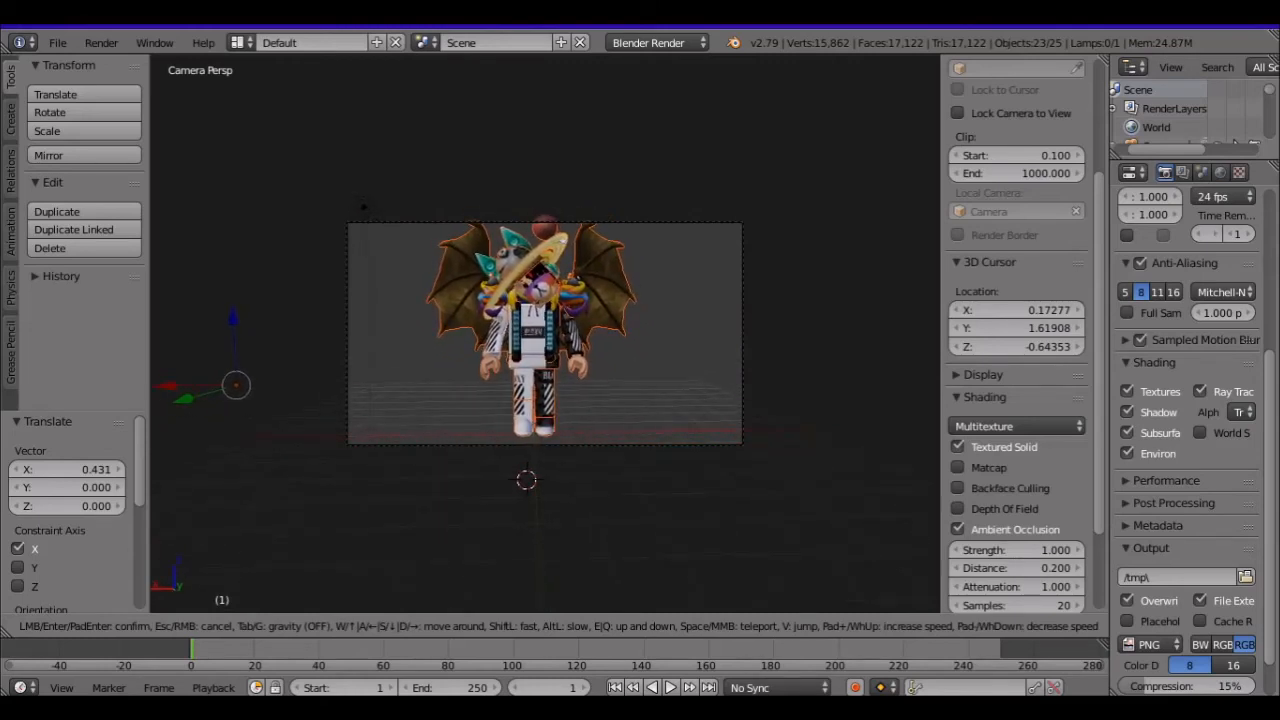
{"action": "key", "text": "q"}
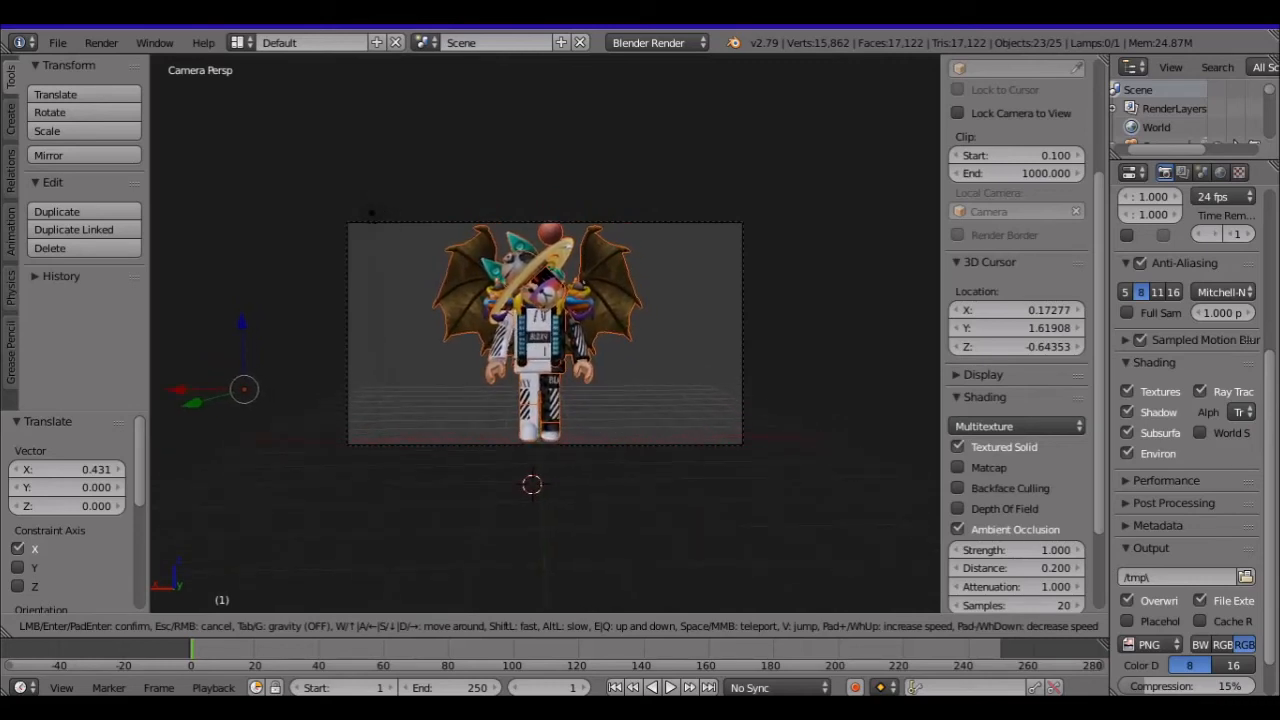
{"action": "key", "text": "s"}
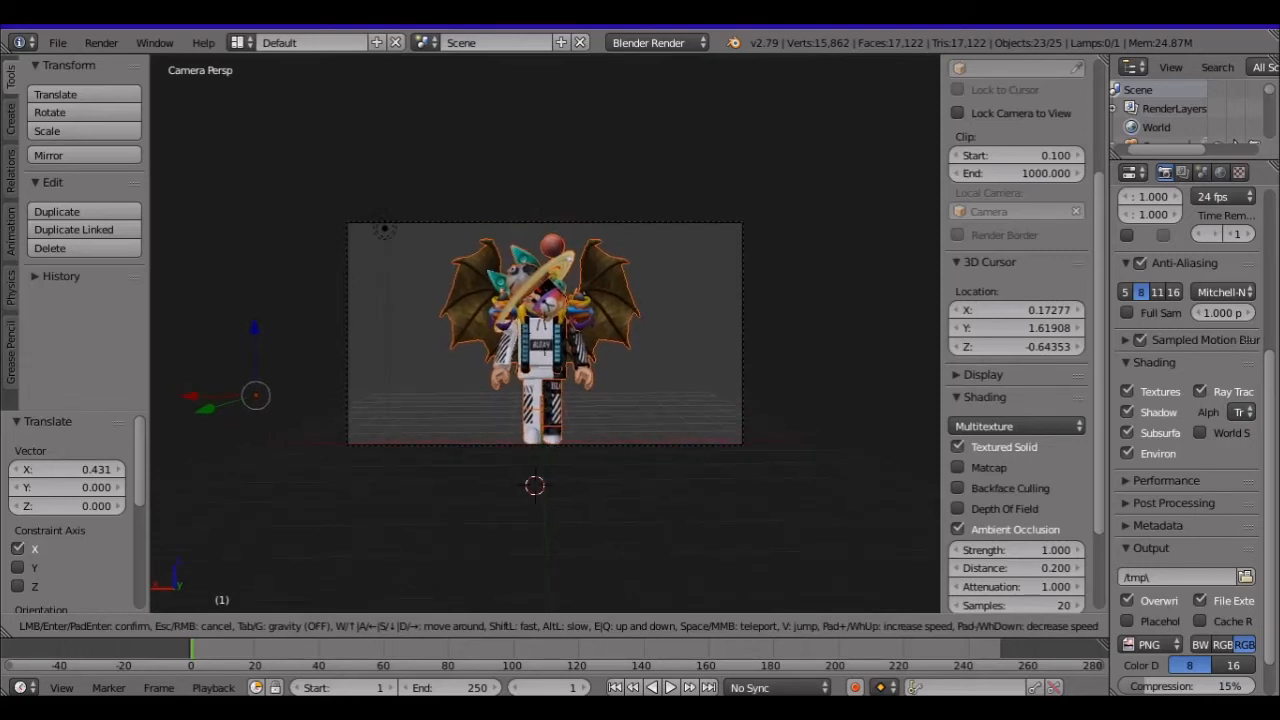
{"action": "left_click", "coordinate": [545, 338]}
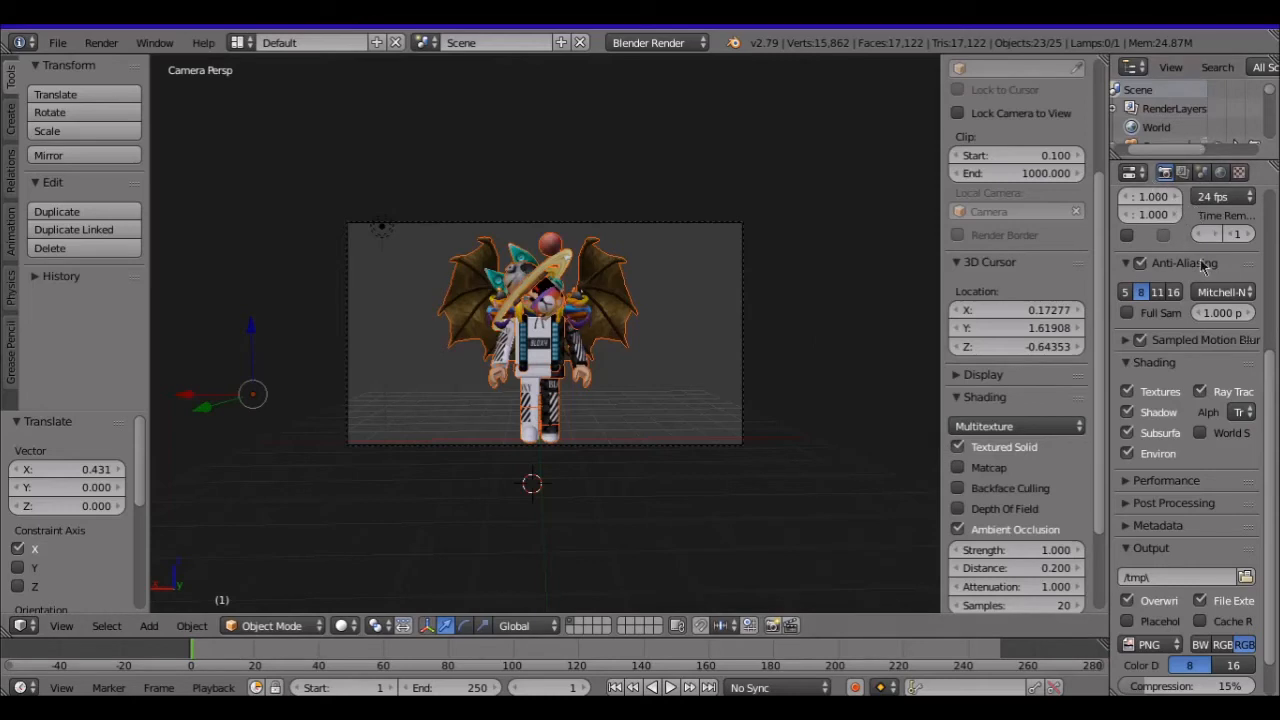
Render the scene as a still image and inspect the rendered avatar.
{"action": "left_click_drag", "start_coordinate": [1268, 378], "coordinate": [1260, 197]}
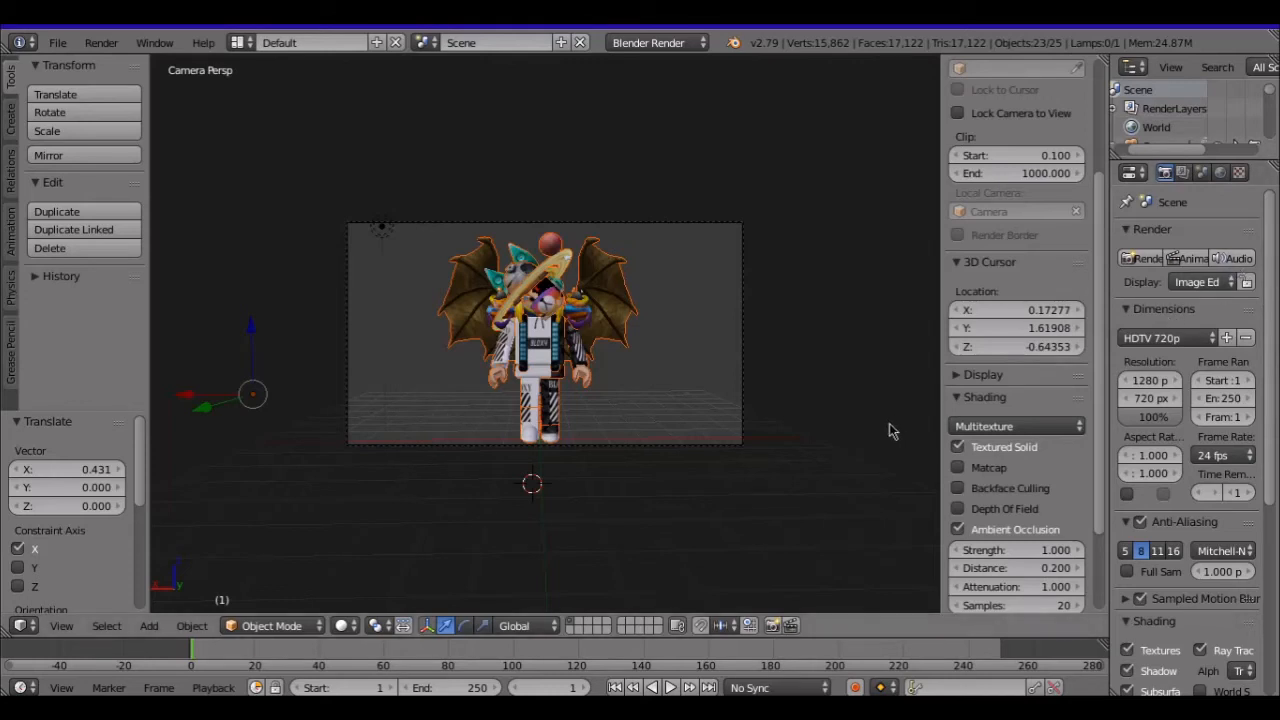
{"action": "left_click", "coordinate": [1137, 261]}
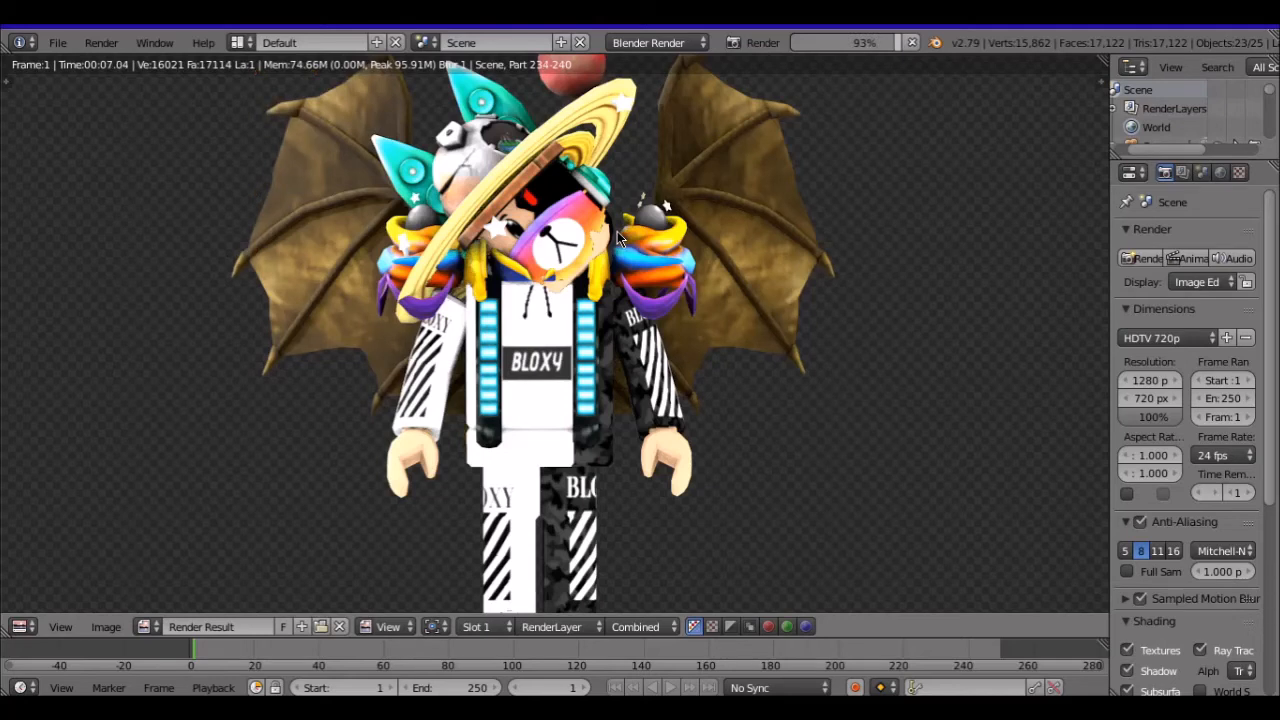
{"action": "middle_click_drag", "start_coordinate": [608, 383], "coordinate": [704, 502]}
{"action": "mouse_move", "coordinate": [671, 438]}
{"action": "middle_mouse_down"}
{"action": "mouse_move", "coordinate": [500, 377]}
{"action": "mouse_move", "coordinate": [566, 382]}
{"action": "mouse_move", "coordinate": [600, 365]}
{"action": "mouse_move", "coordinate": [658, 446]}
{"action": "middle_mouse_up"}
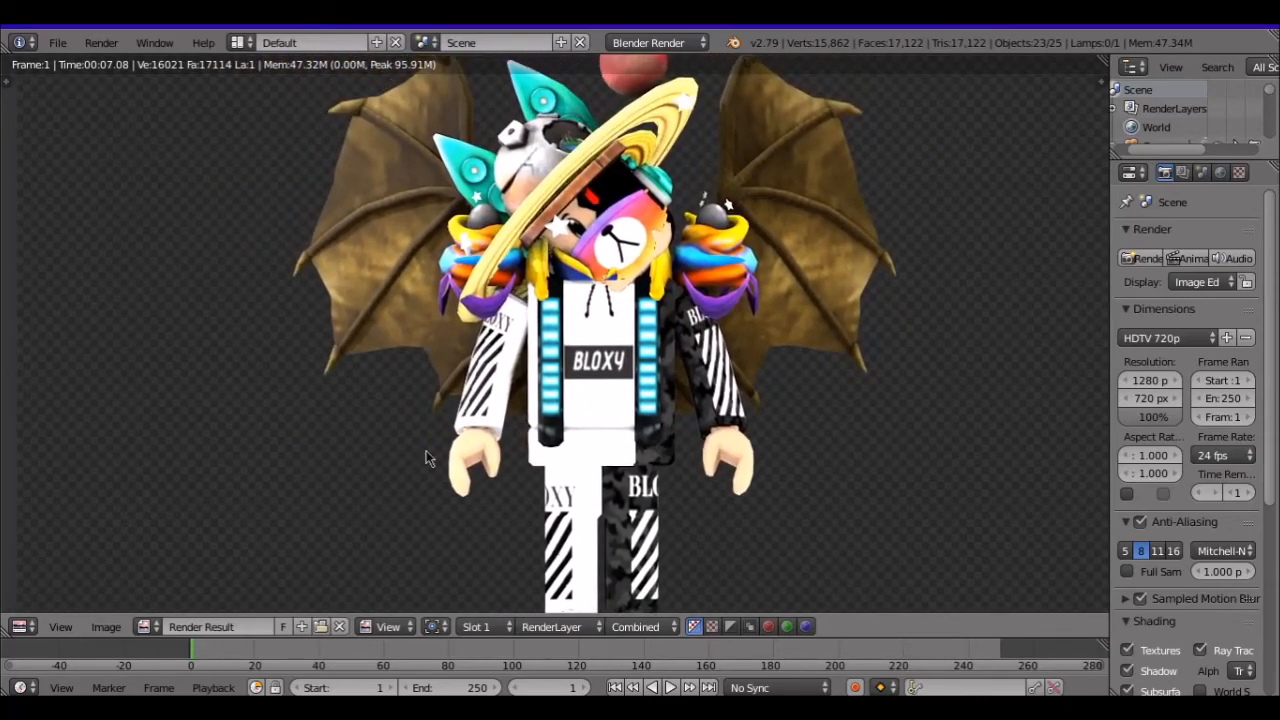
Save the render result to the Desktop as untitled.png in RGBA PNG format.
{"action": "left_click", "coordinate": [112, 627]}
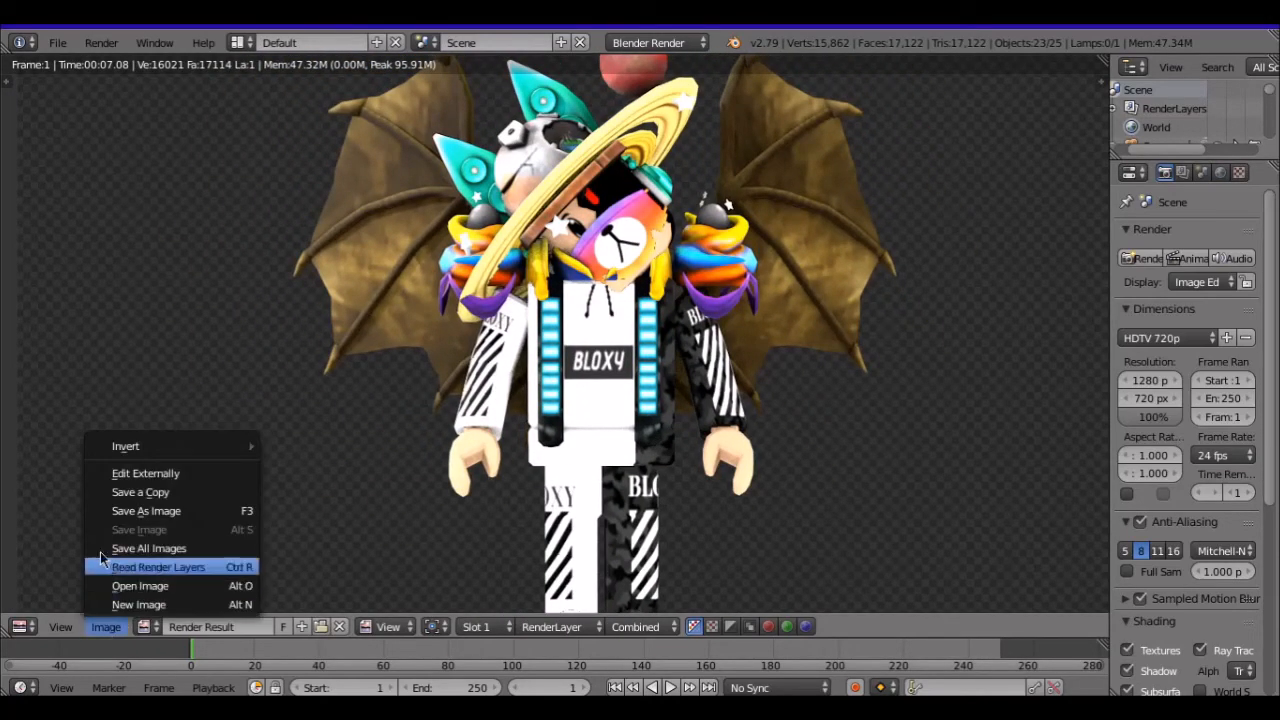
{"action": "left_click", "coordinate": [121, 513]}
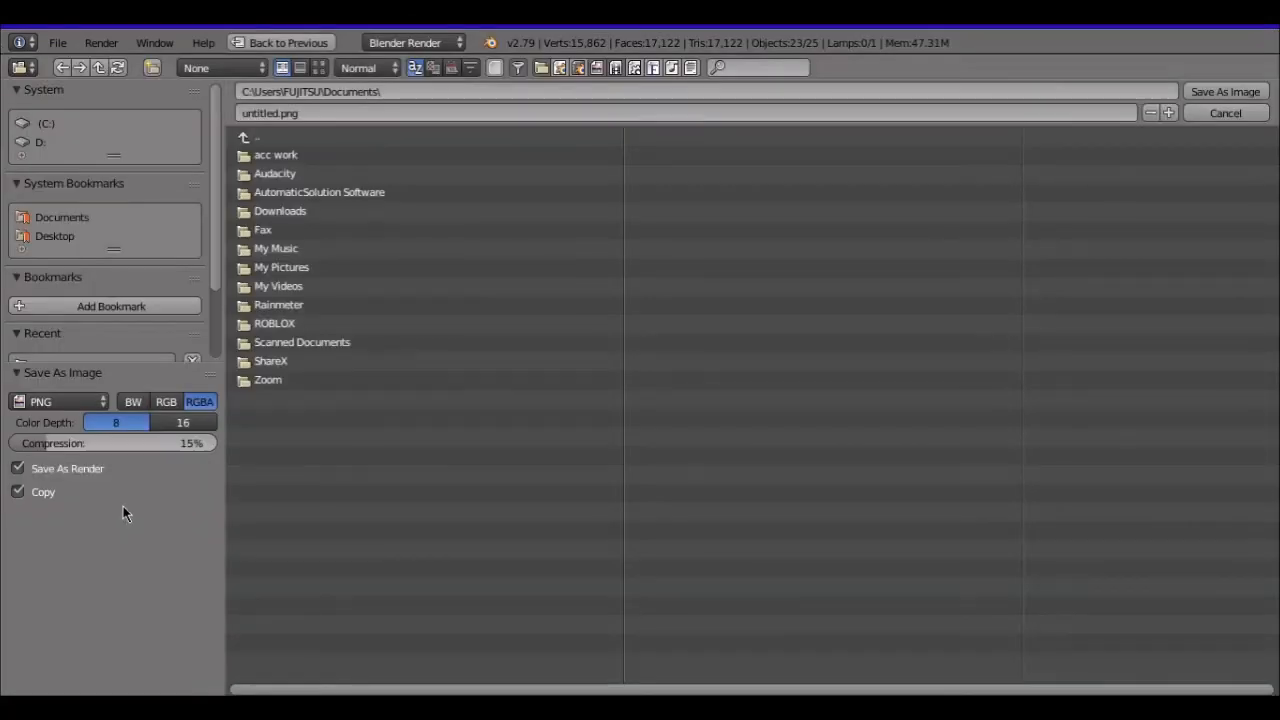
{"action": "left_click", "coordinate": [55, 236]}
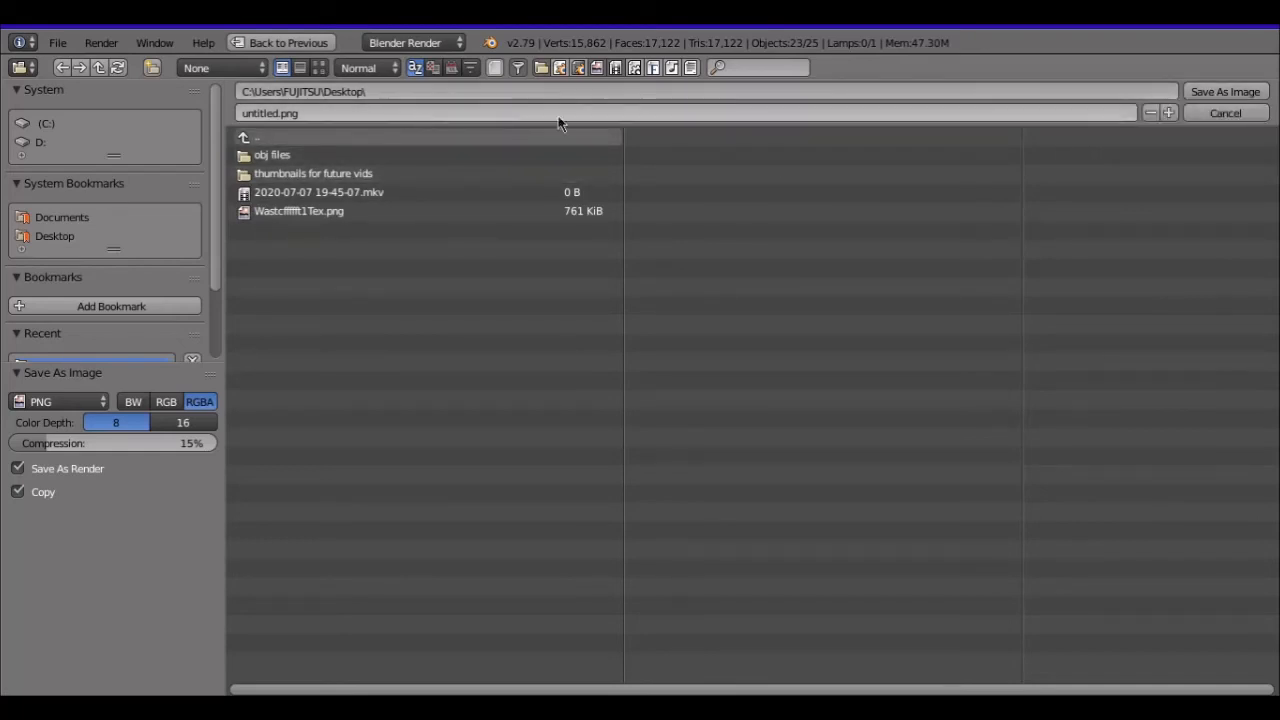
{"action": "left_click", "coordinate": [1233, 92]}
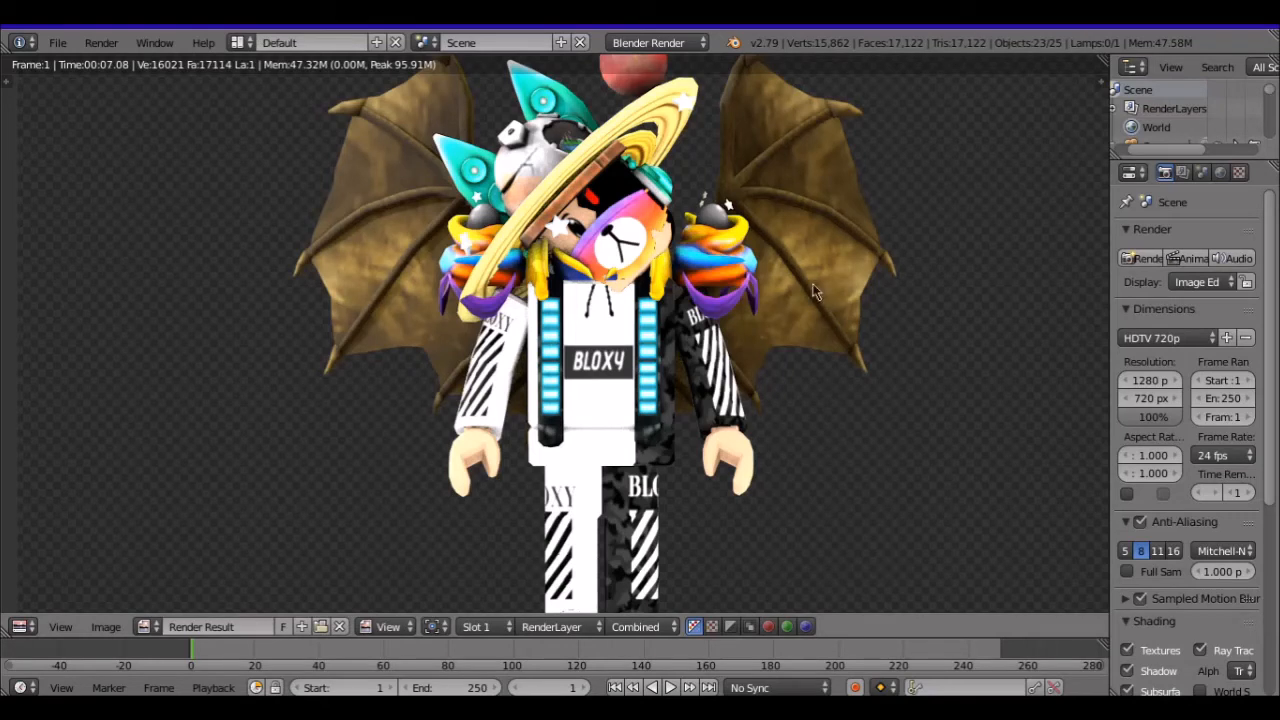
Quit Blender without saving the scene changes.
{"action": "middle_click_drag", "start_coordinate": [813, 284], "coordinate": [841, 257]}
{"action": "left_click", "coordinate": [1258, 20]}
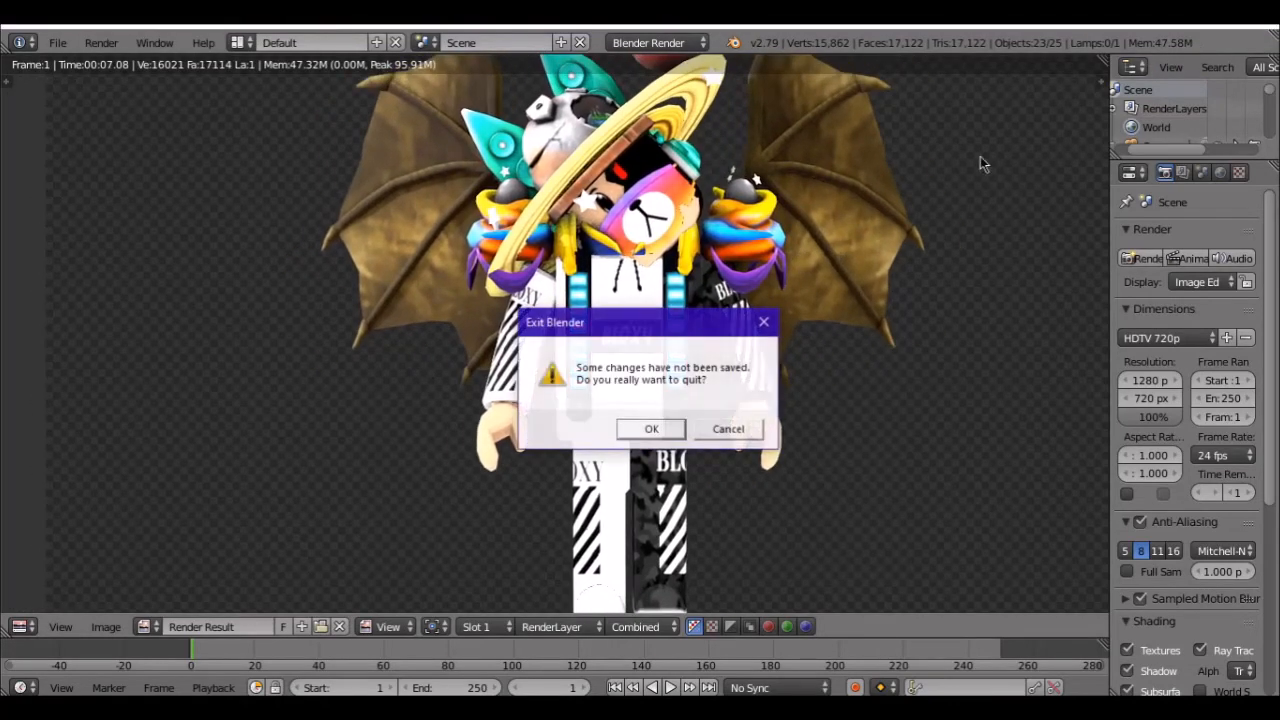
{"action": "left_click", "coordinate": [652, 429]}
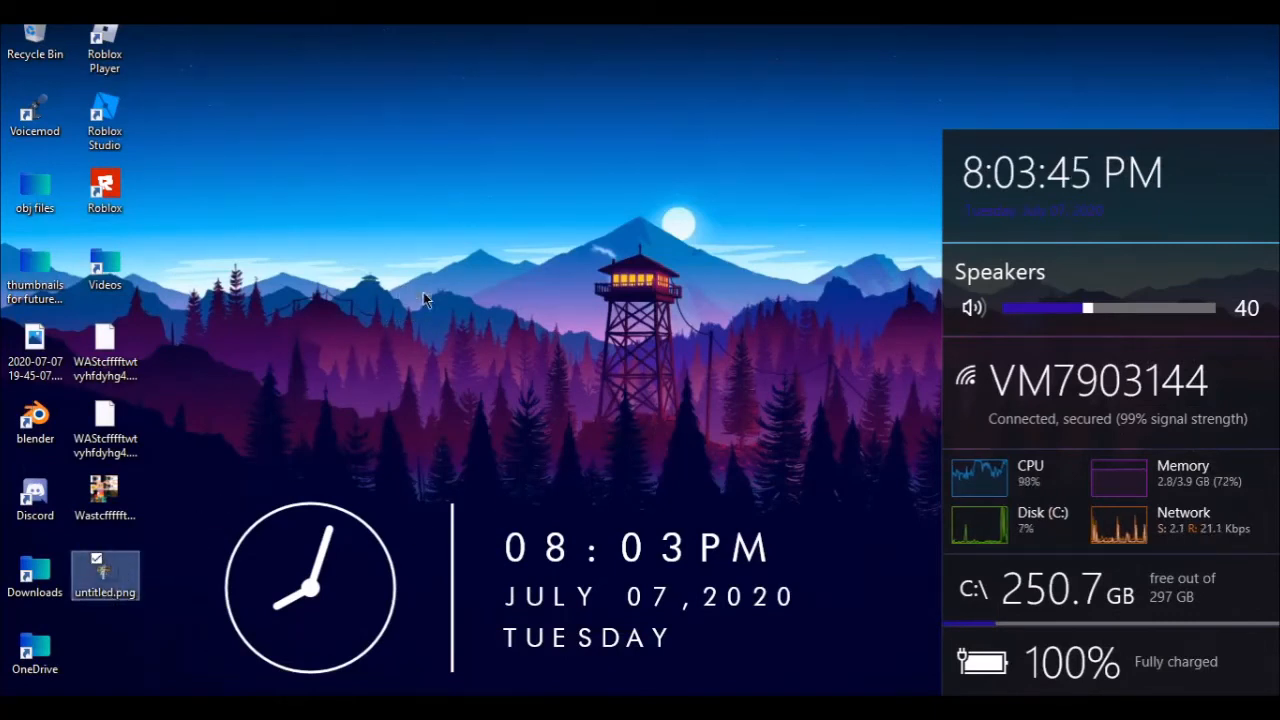
Move untitled.png to an empty area of the desktop and open it to check the render.
{"action": "left_click_drag", "start_coordinate": [112, 573], "coordinate": [455, 272]}
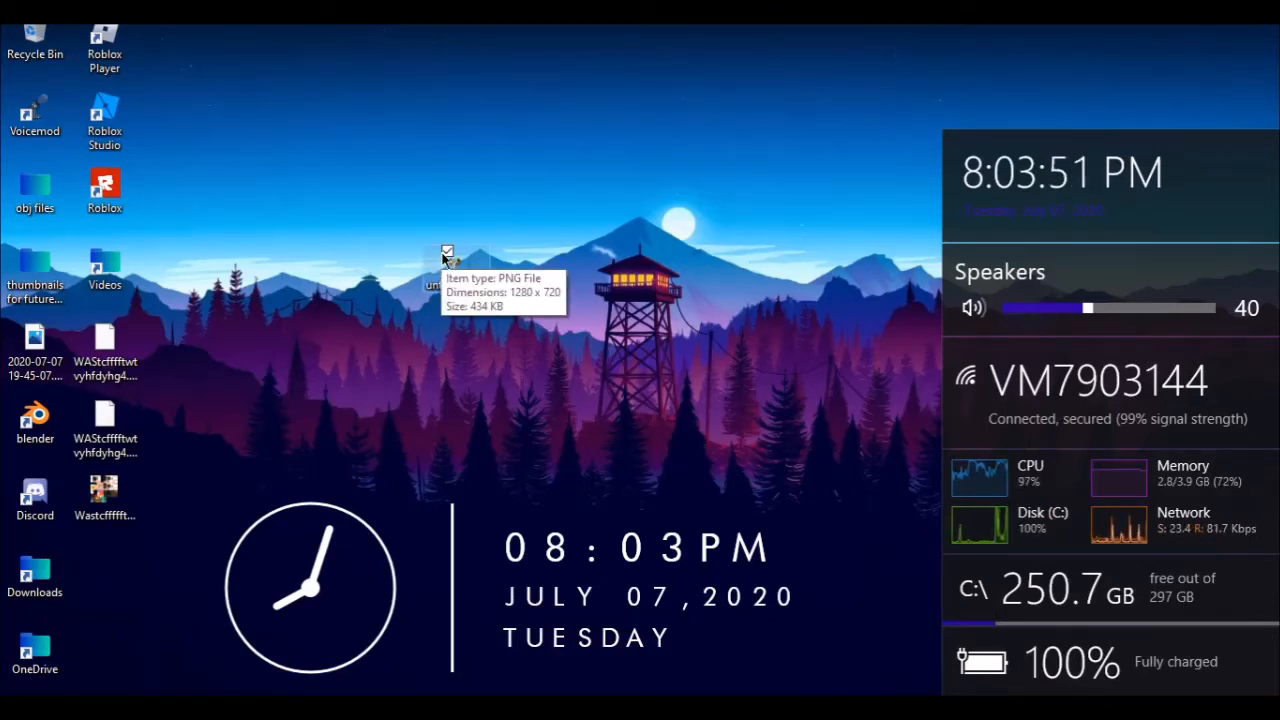
{"action": "double_click", "coordinate": [446, 257]}
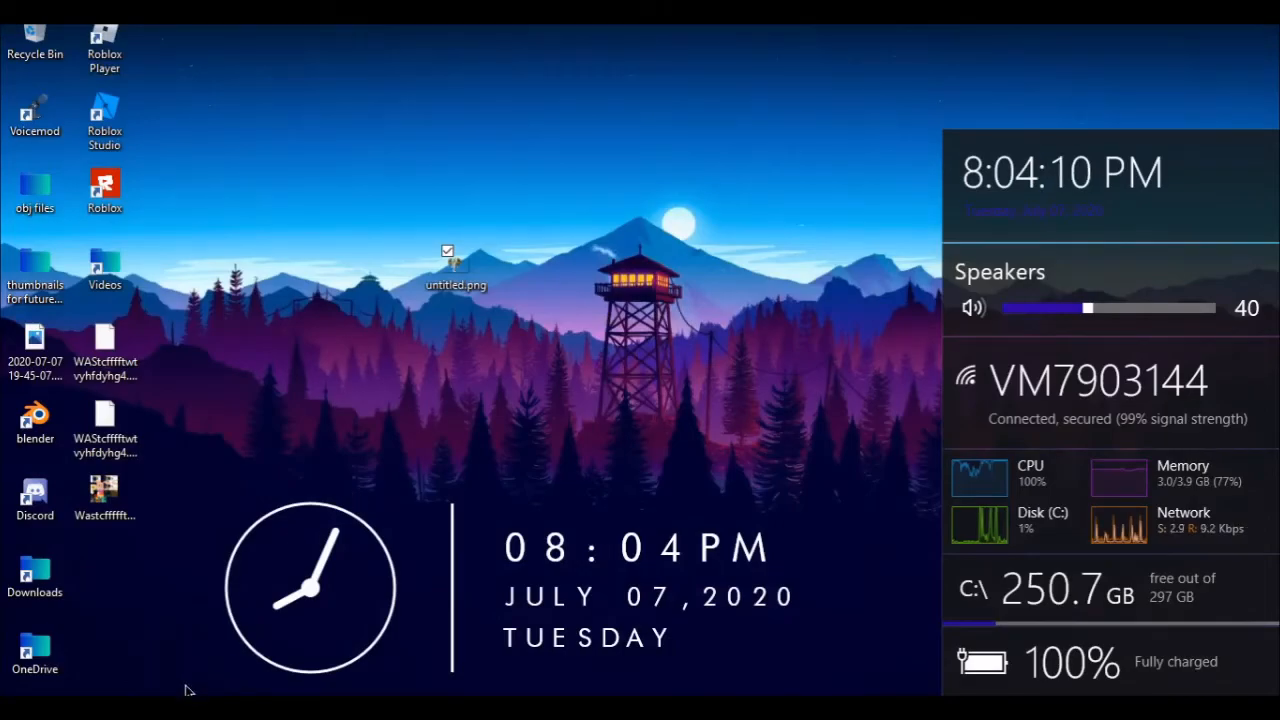
Switch to Chrome and load the Pixlr X photo editor site in a new tab.
{"action": "left_click", "coordinate": [190, 690]}
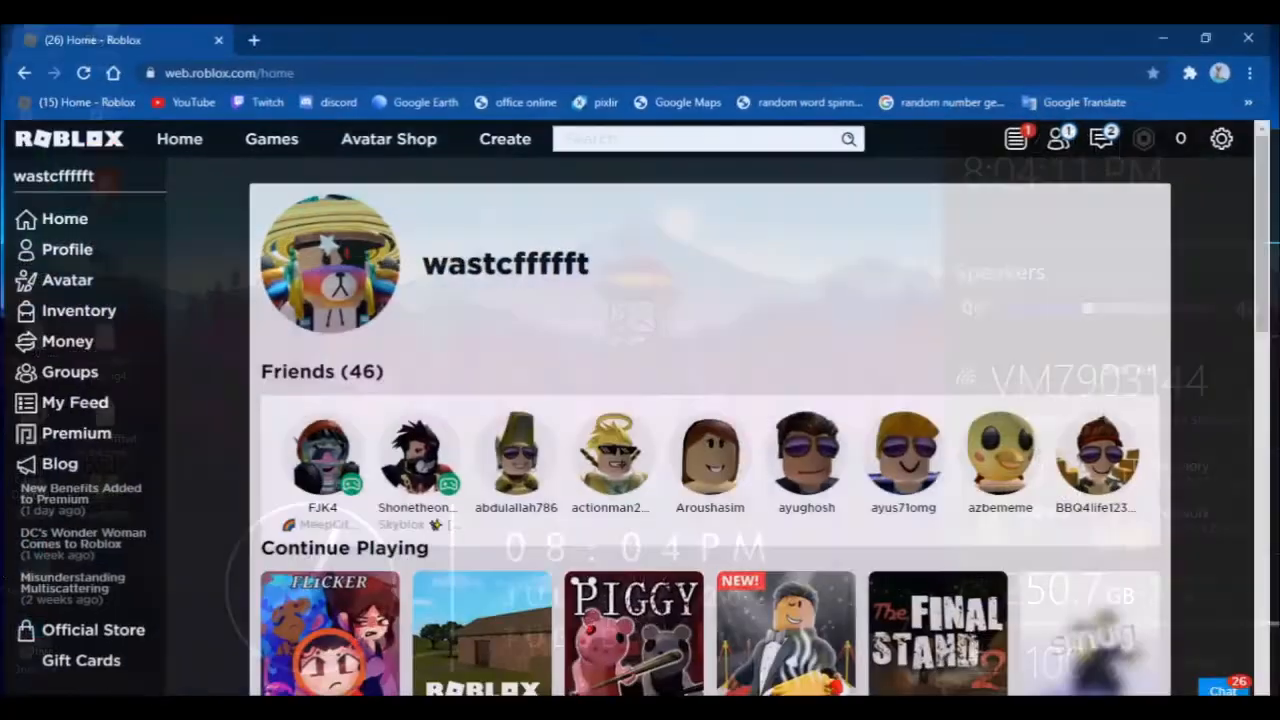
{"action": "left_click", "coordinate": [250, 27]}
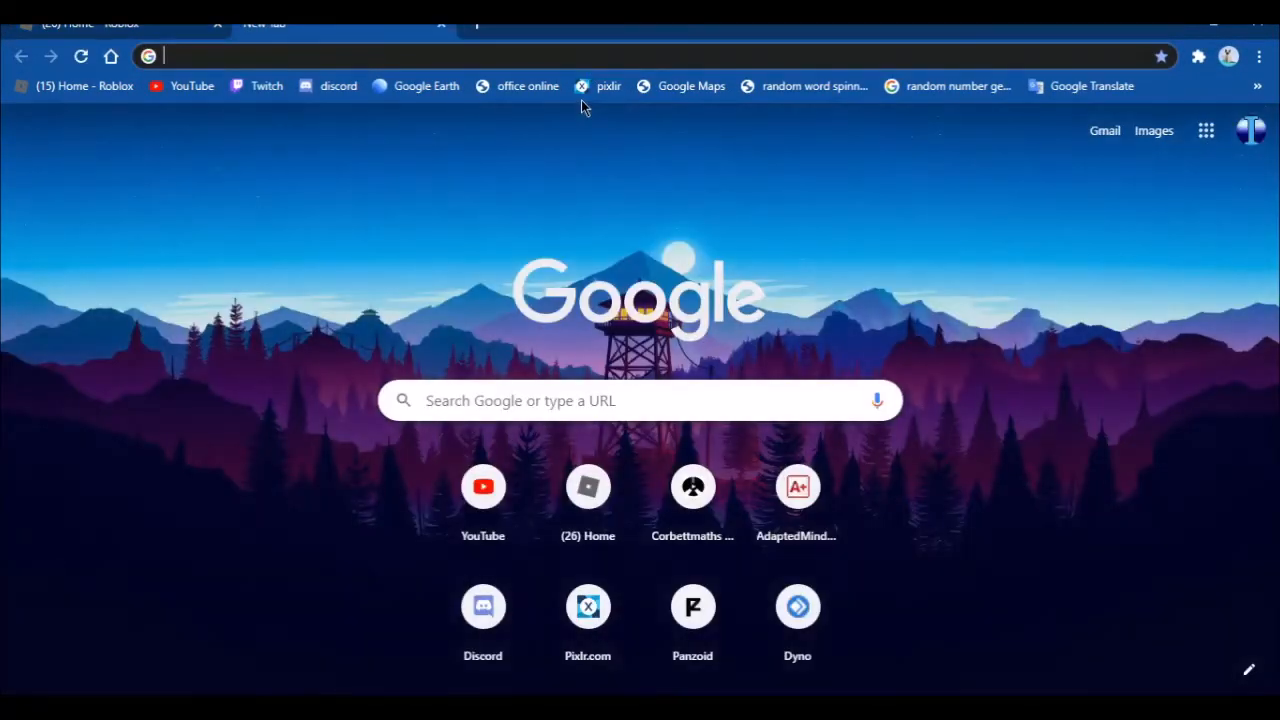
{"action": "left_click", "coordinate": [582, 90]}
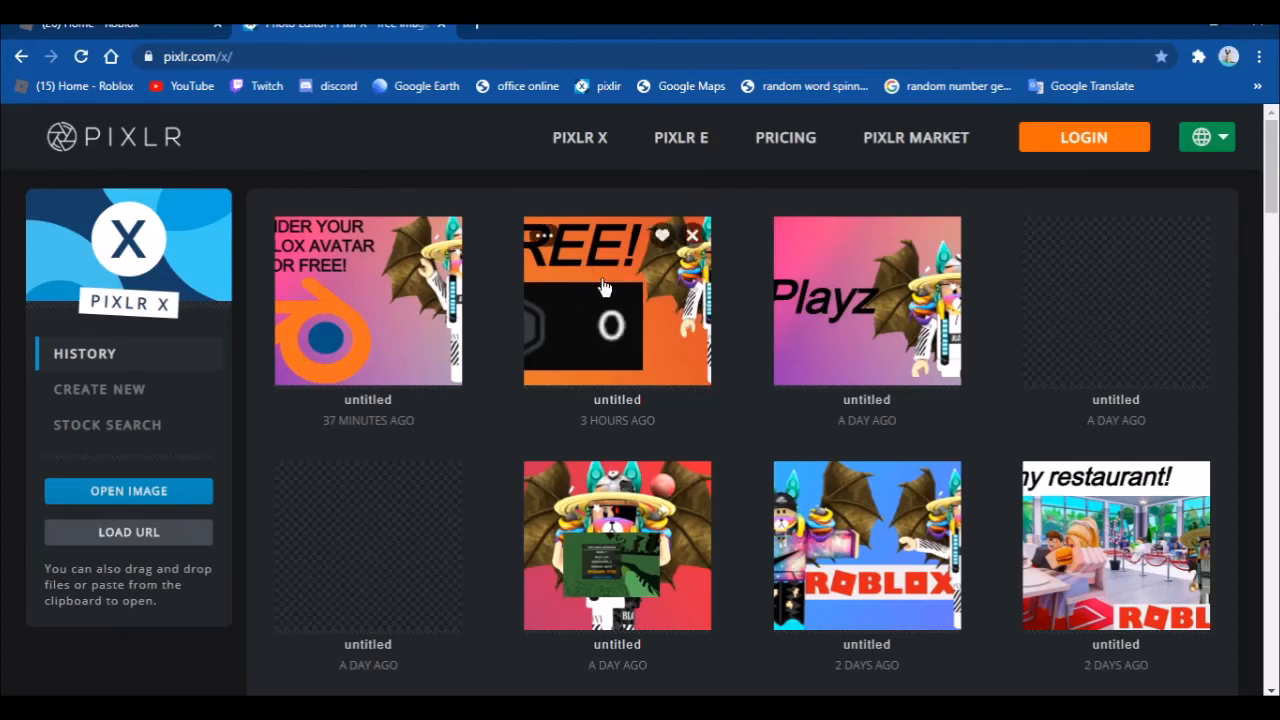
Create a new blank canvas from the Web 720p preset, 1280x720, with no background.
{"action": "left_click", "coordinate": [170, 396]}
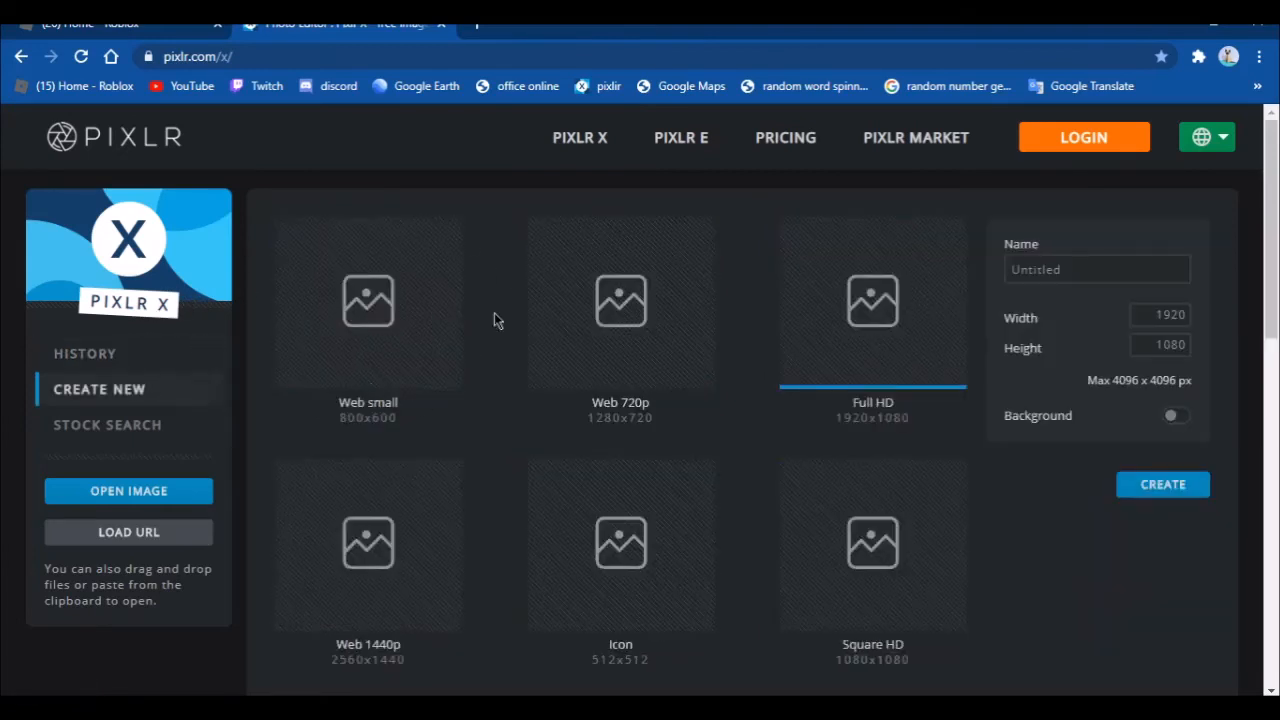
{"action": "left_click", "coordinate": [656, 279]}
{"action": "left_click", "coordinate": [166, 367]}
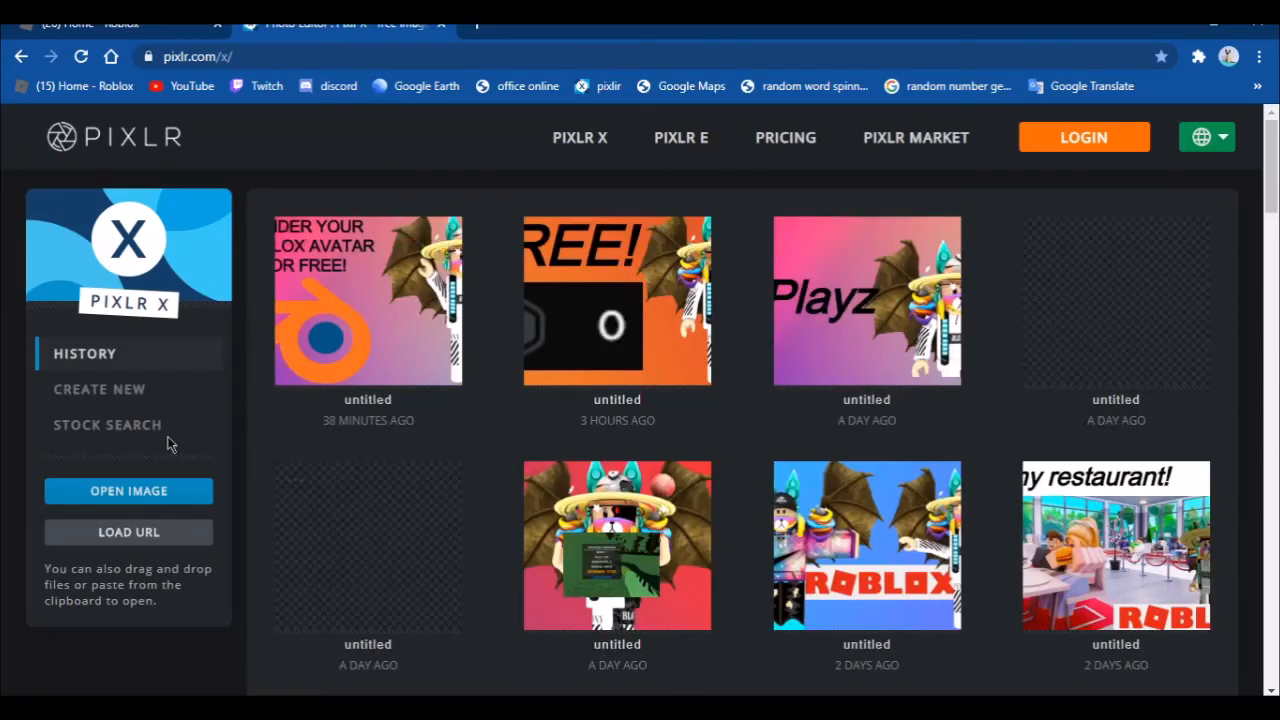
{"action": "left_click", "coordinate": [126, 386]}
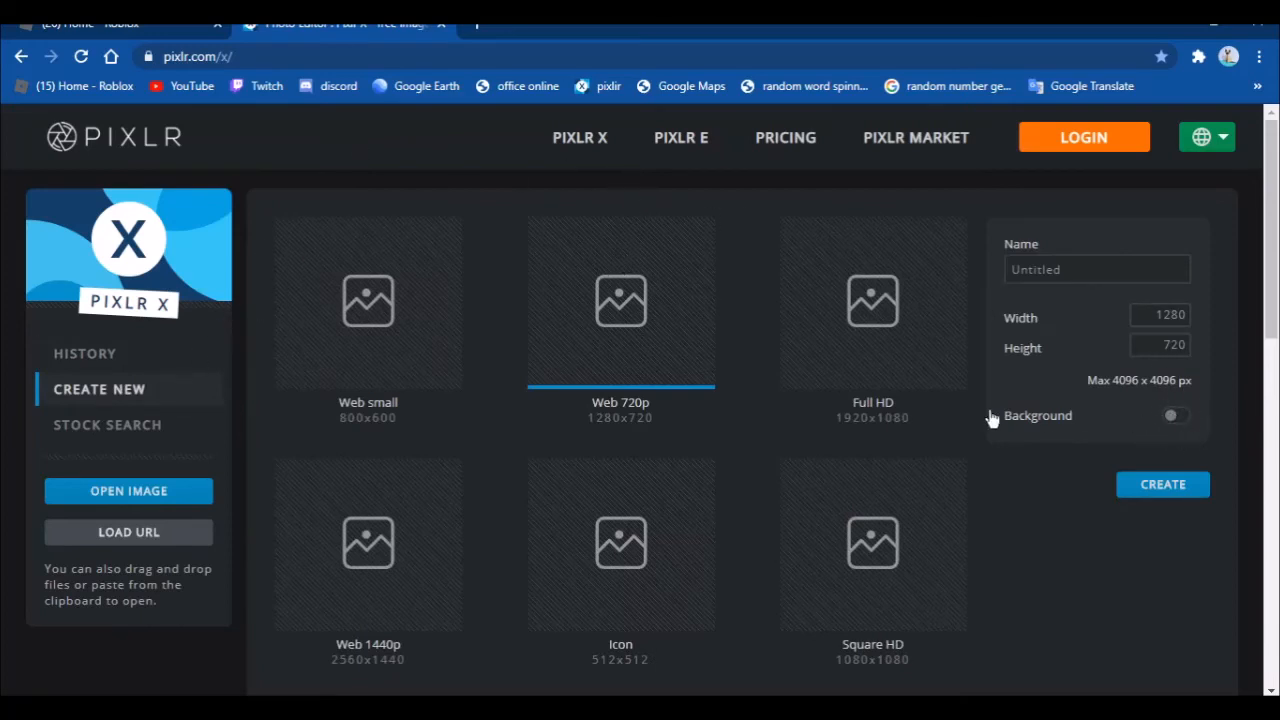
{"action": "left_click", "coordinate": [1163, 492]}
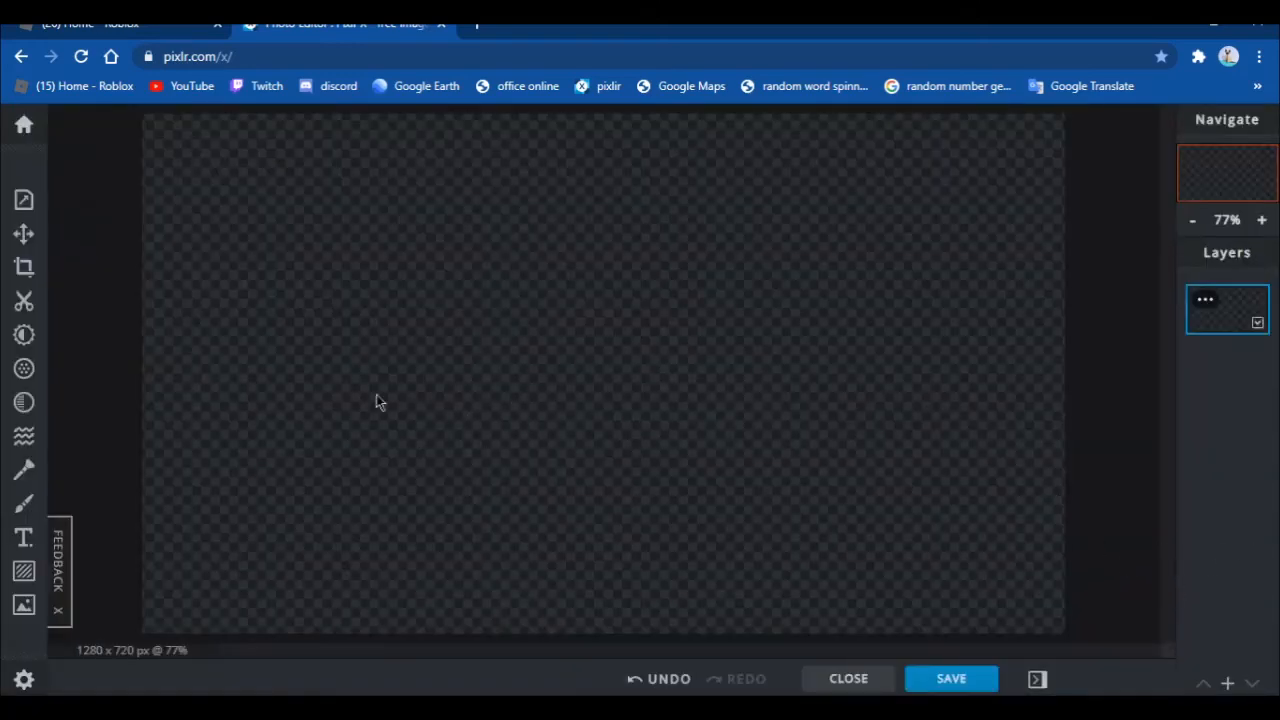
Search the stock image library for "gradient" to find a background image.
{"action": "left_click", "coordinate": [24, 605]}
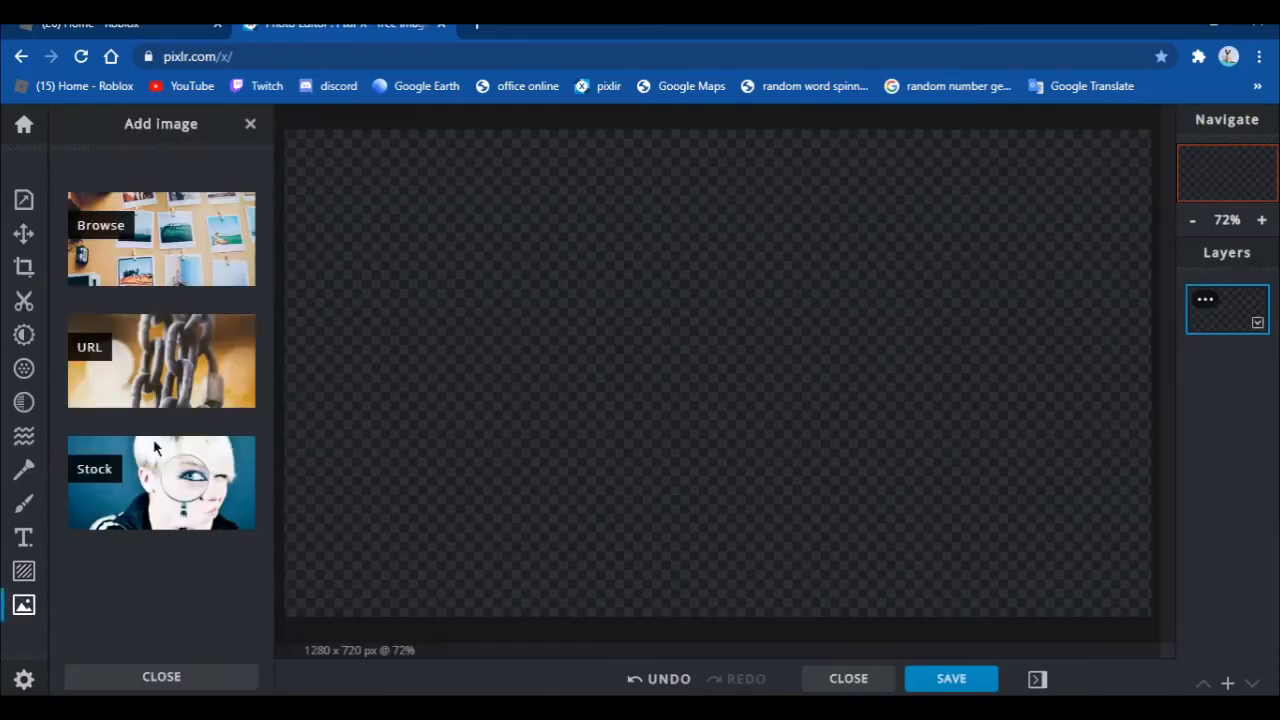
{"action": "left_click", "coordinate": [183, 455]}
{"action": "left_click", "coordinate": [380, 271]}
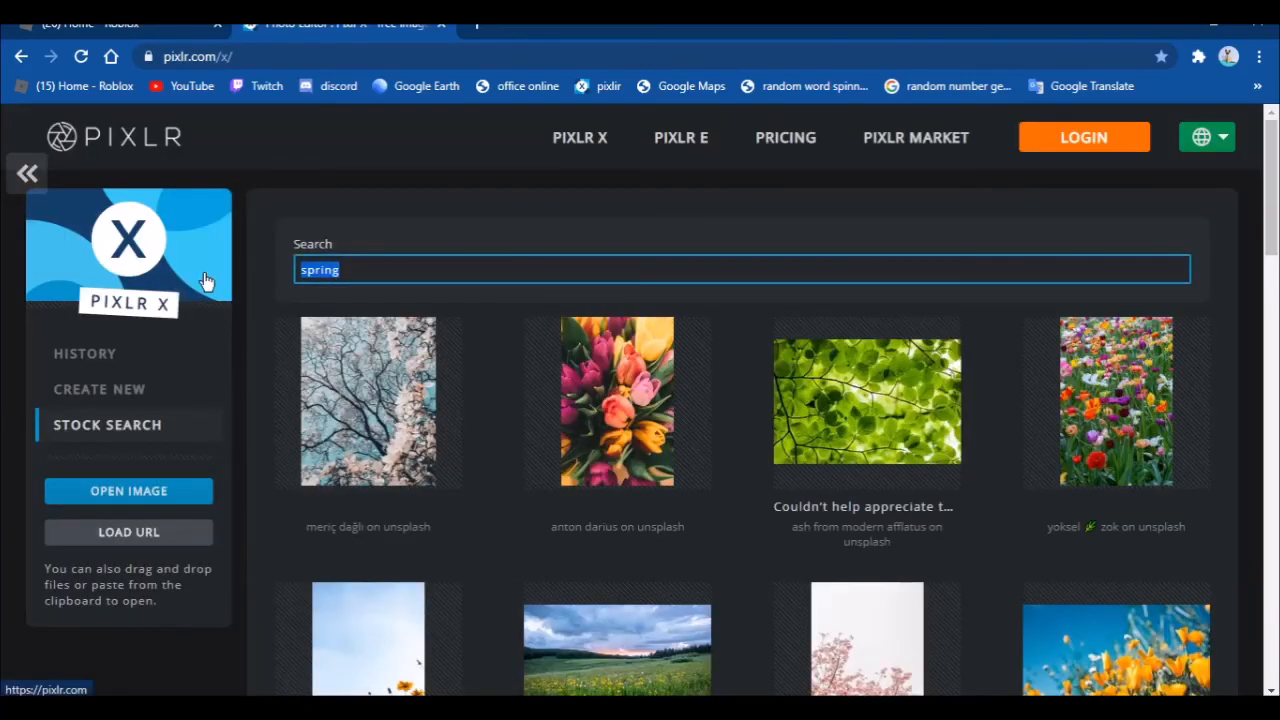
{"action": "type", "text": "gradient"}
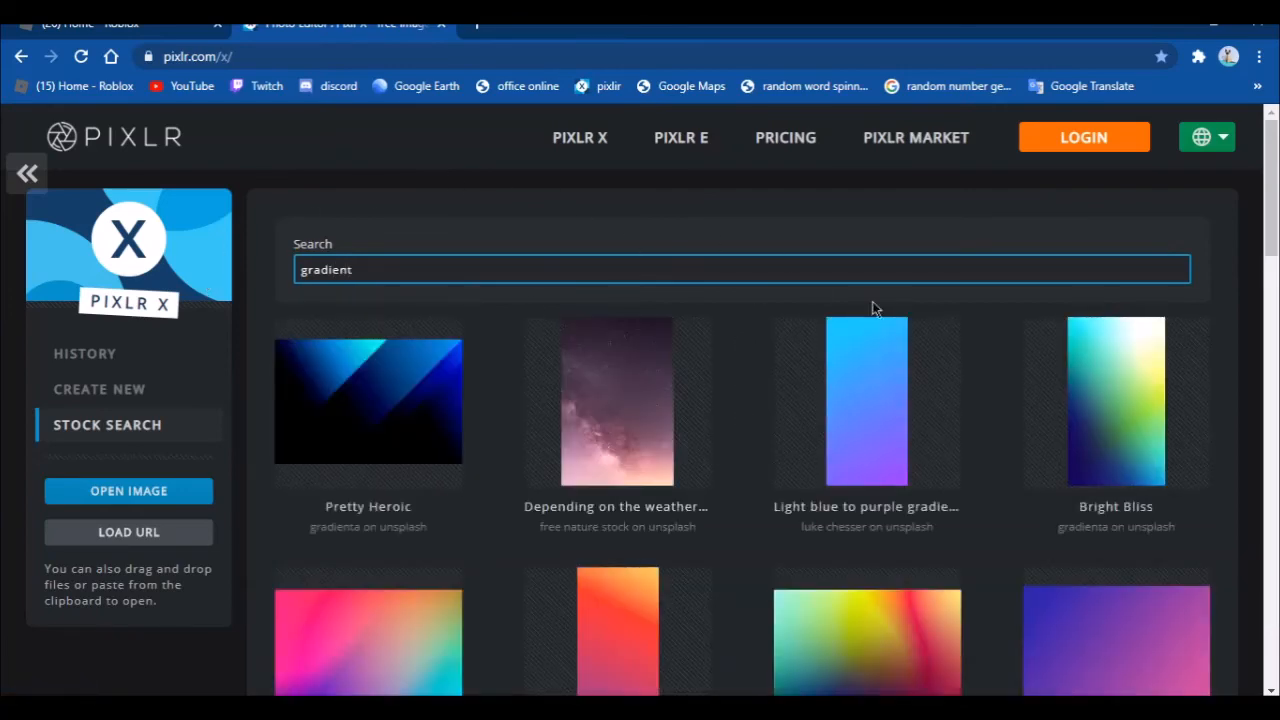
{"action": "left_click", "coordinate": [855, 208]}
{"action": "scroll", "coordinate": [846, 259], "scroll_direction": "down", "scroll_amount": 1}
{"action": "scroll", "coordinate": [849, 264], "scroll_direction": "up", "scroll_amount": 1}
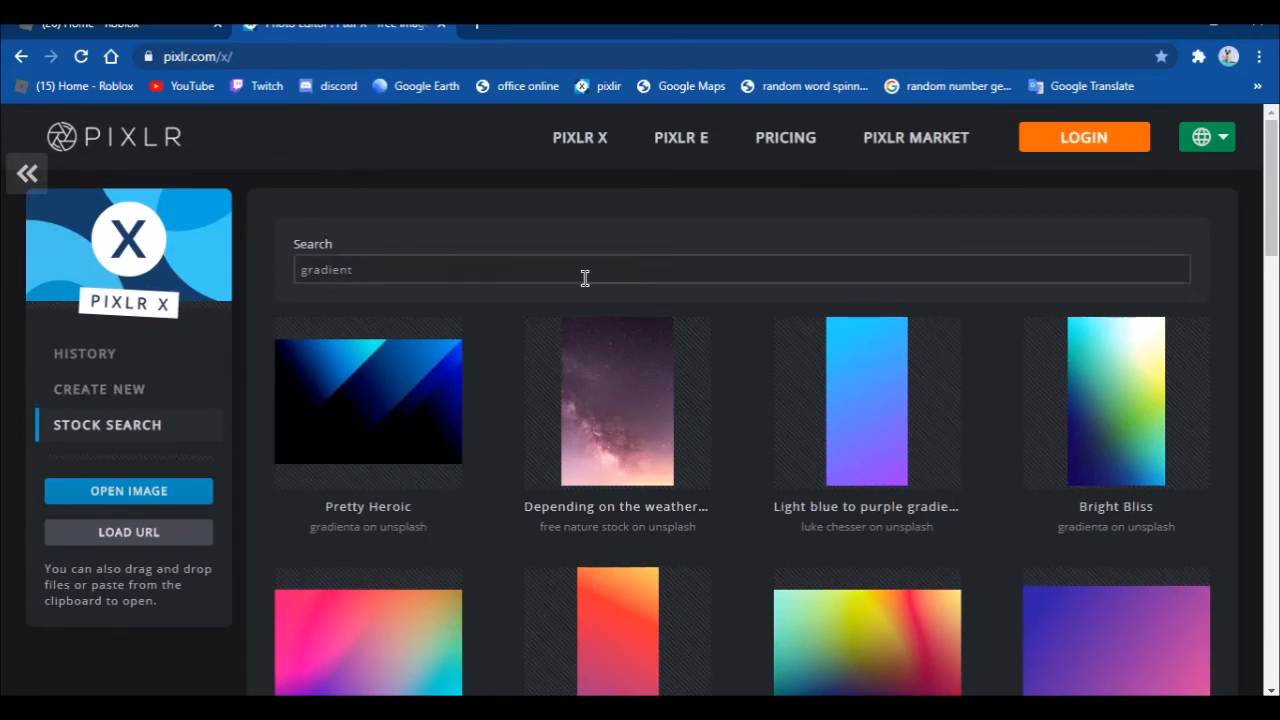
Add the Pretty Heroic gradient image as a layer in the current document.
{"action": "left_click", "coordinate": [366, 407]}
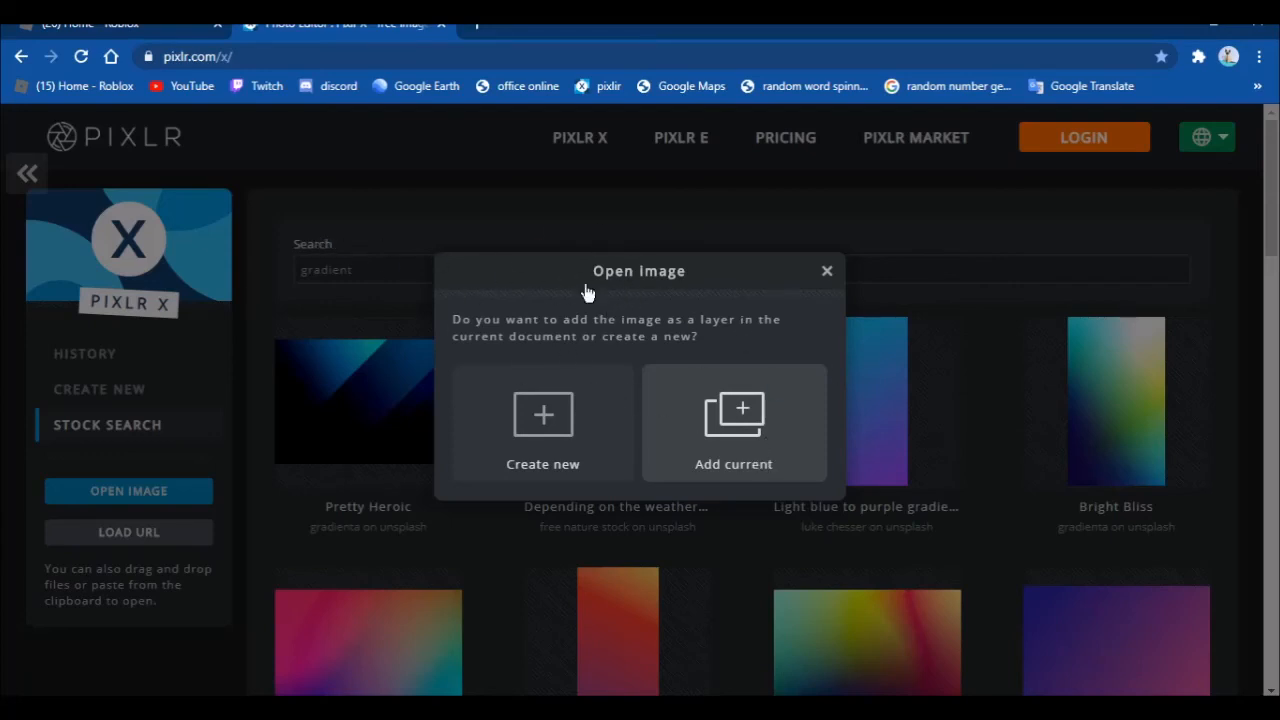
{"action": "left_click", "coordinate": [767, 429]}
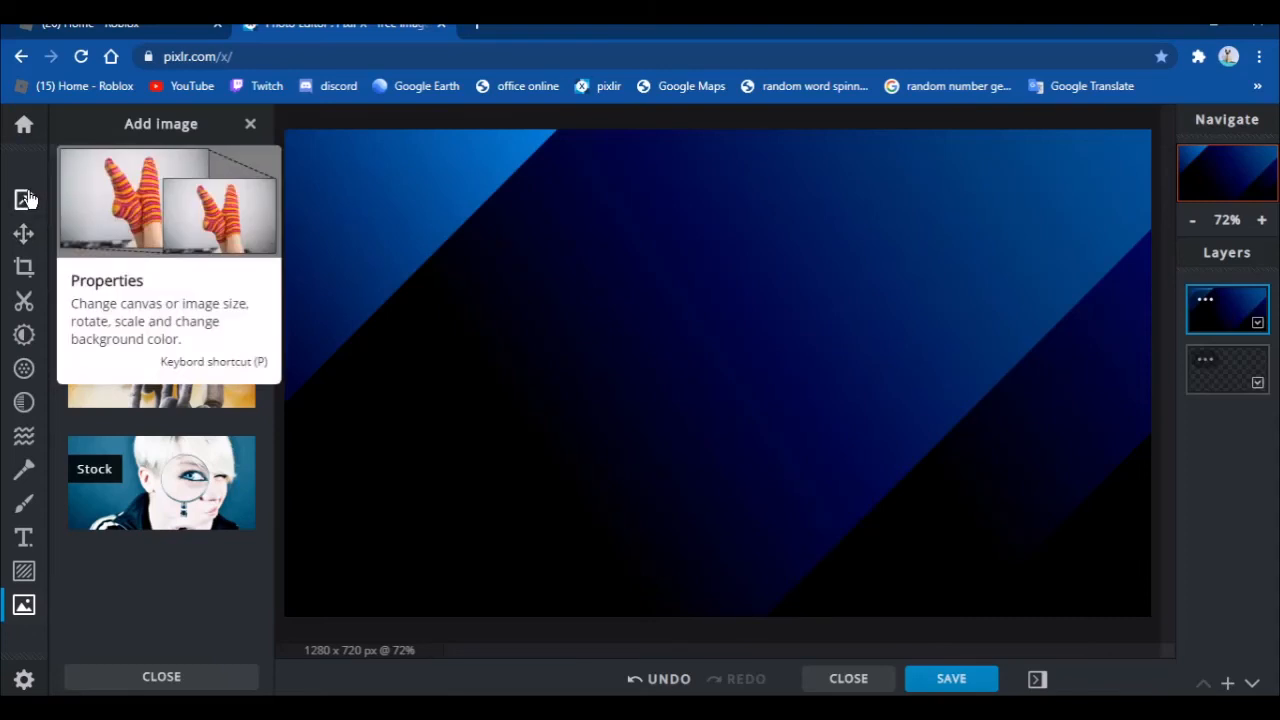
{"action": "left_click", "coordinate": [28, 201]}
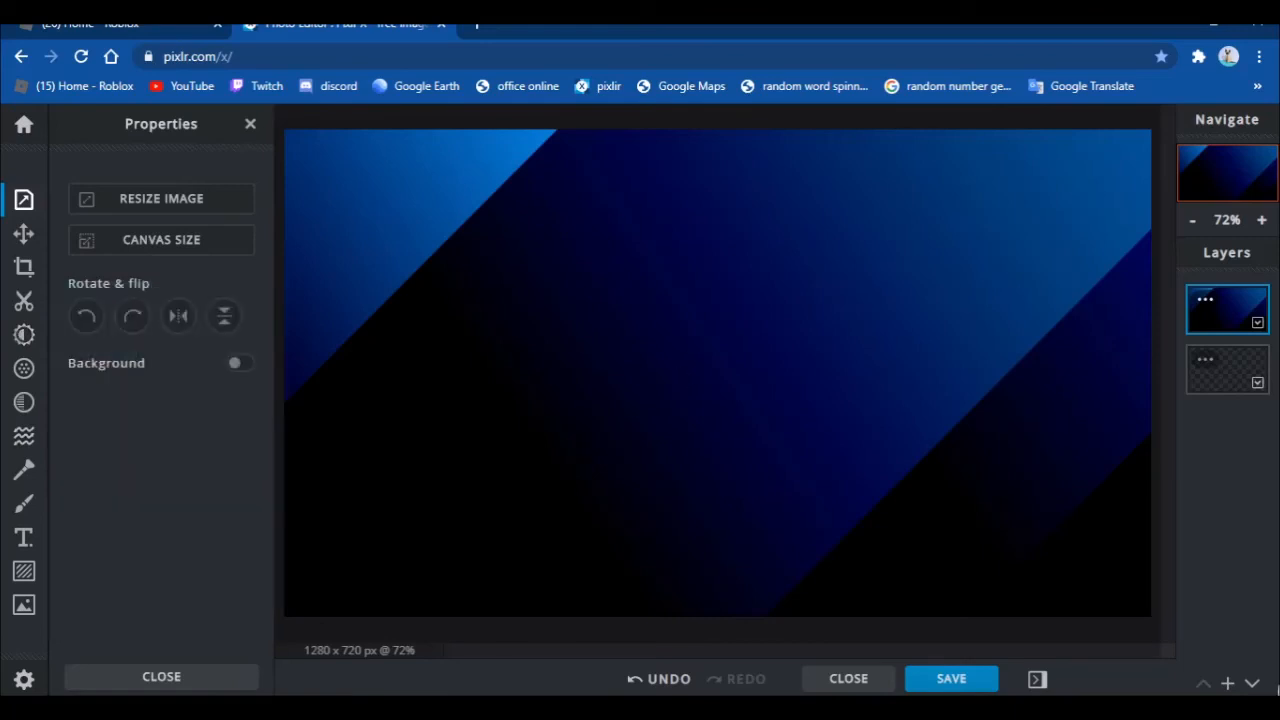
Add untitled.png from the Desktop as a new image layer and move the avatar to the right side of the canvas.
{"action": "left_click", "coordinate": [1228, 684]}
{"action": "left_click", "coordinate": [645, 395]}
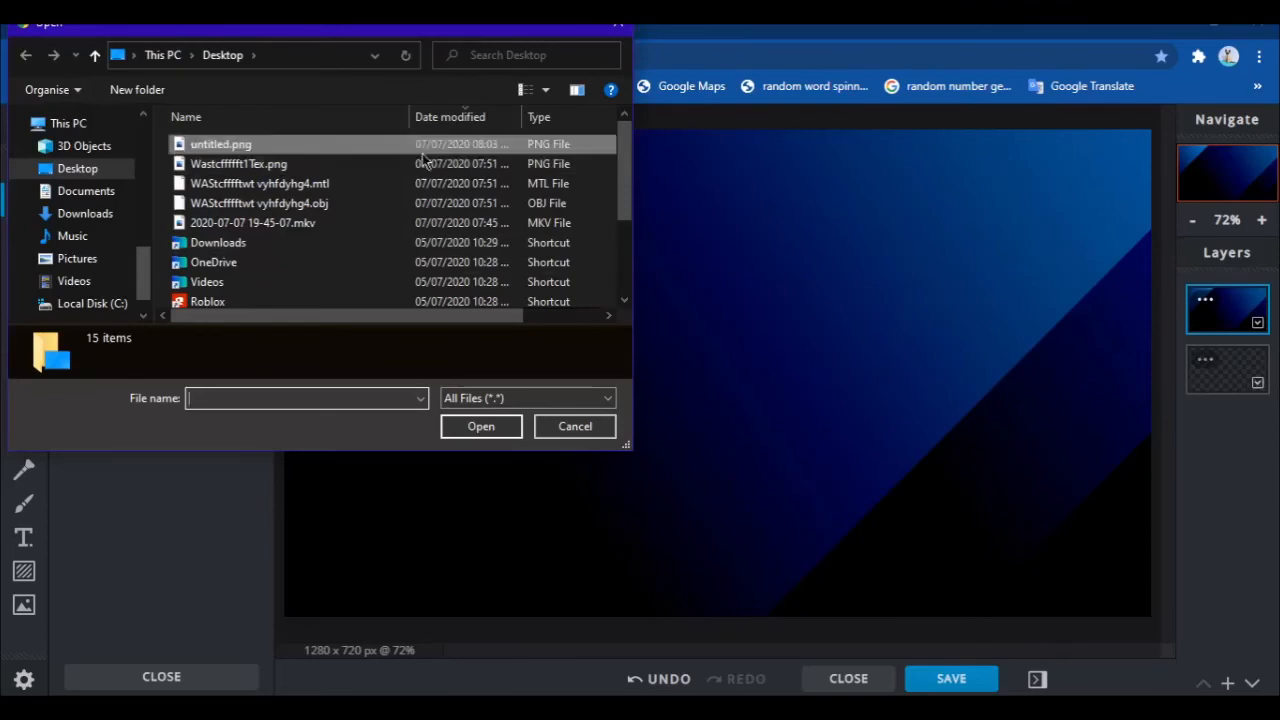
{"action": "left_click", "coordinate": [424, 144]}
{"action": "left_click", "coordinate": [494, 426]}
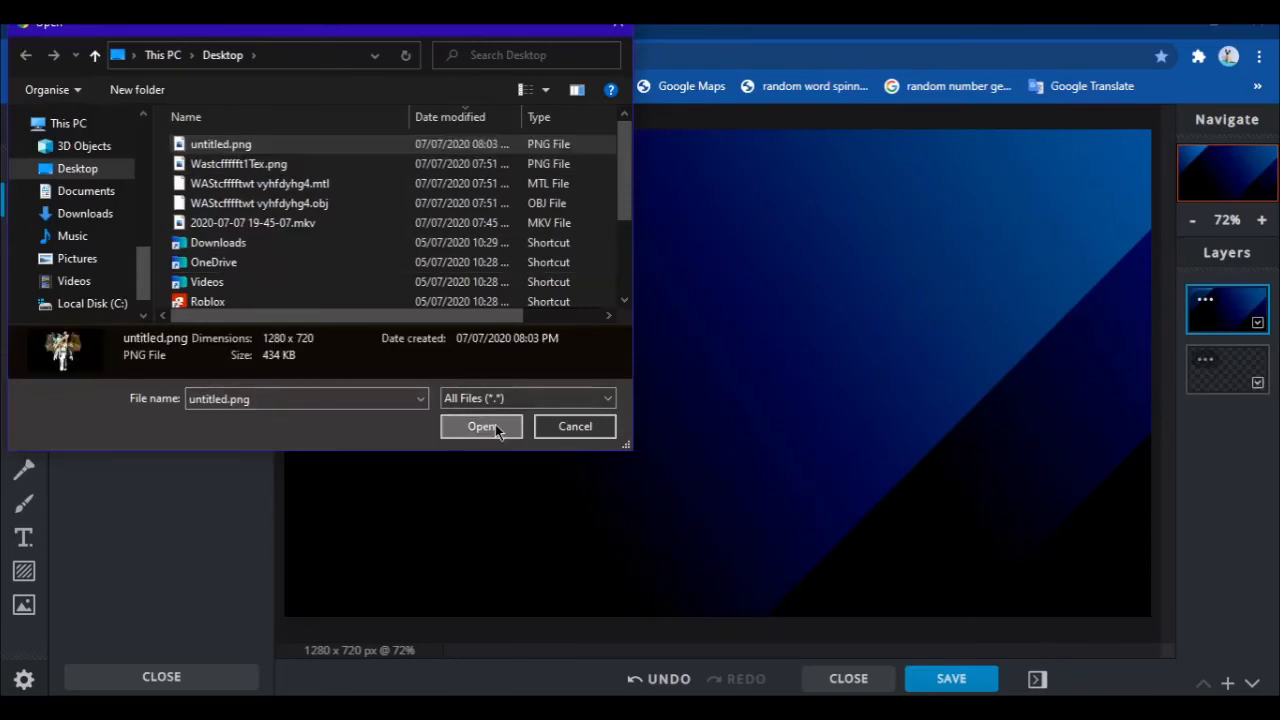
{"action": "left_click_drag", "start_coordinate": [510, 411], "coordinate": [470, 362]}
{"action": "left_click_drag", "start_coordinate": [630, 352], "coordinate": [1101, 348]}
{"action": "left_click", "coordinate": [543, 377]}
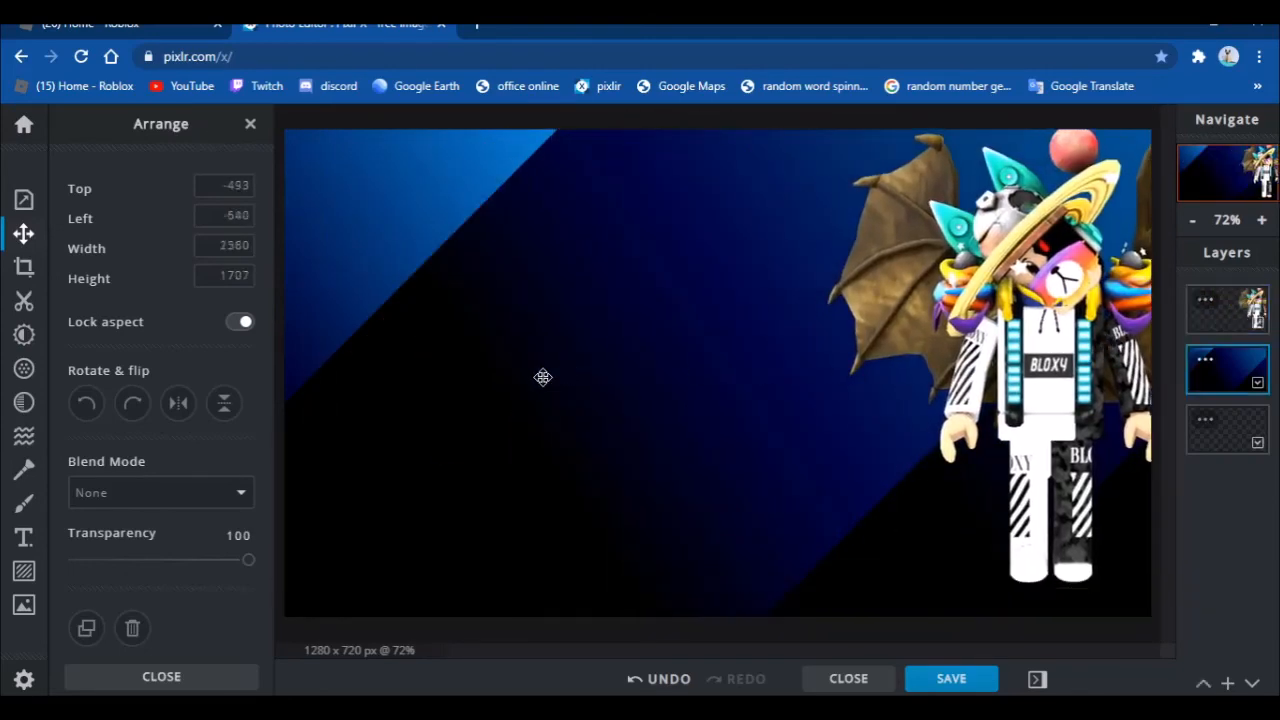
Add a text layer reading "HOW TO RENDER YOUR ROBLOX AVATAR IN BLENDER".
{"action": "left_click", "coordinate": [20, 540]}
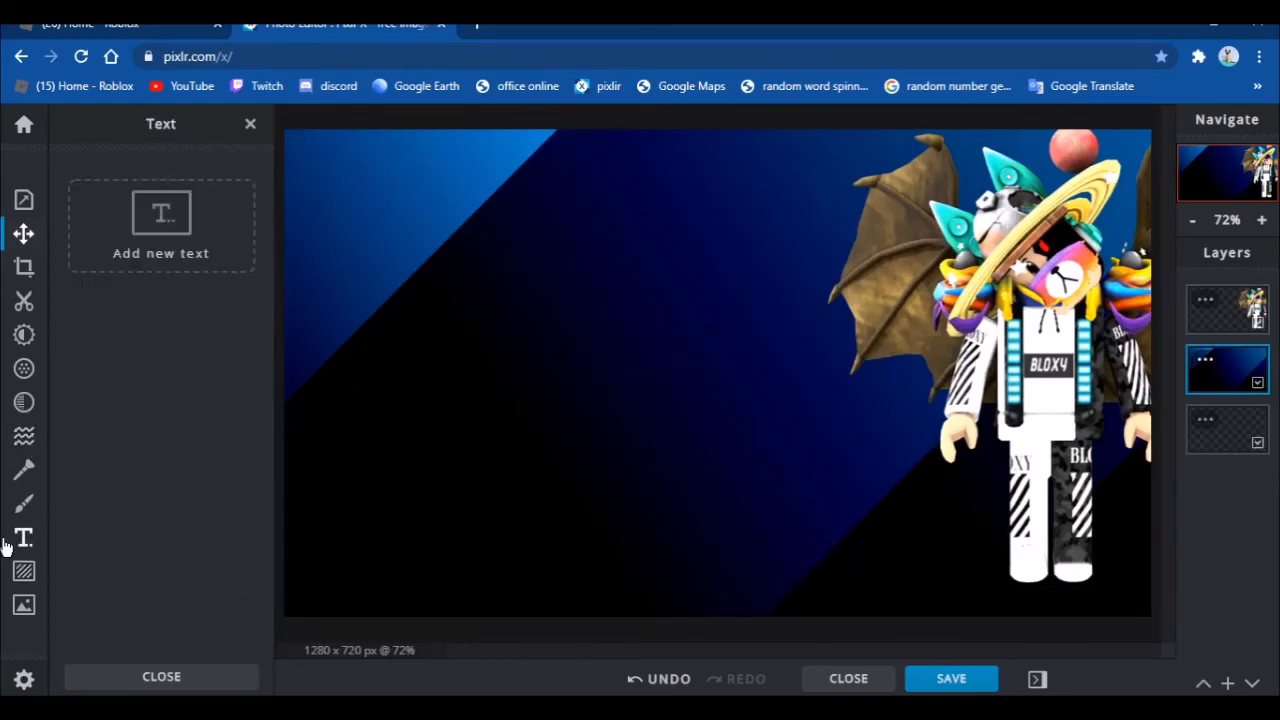
{"action": "left_click", "coordinate": [476, 378]}
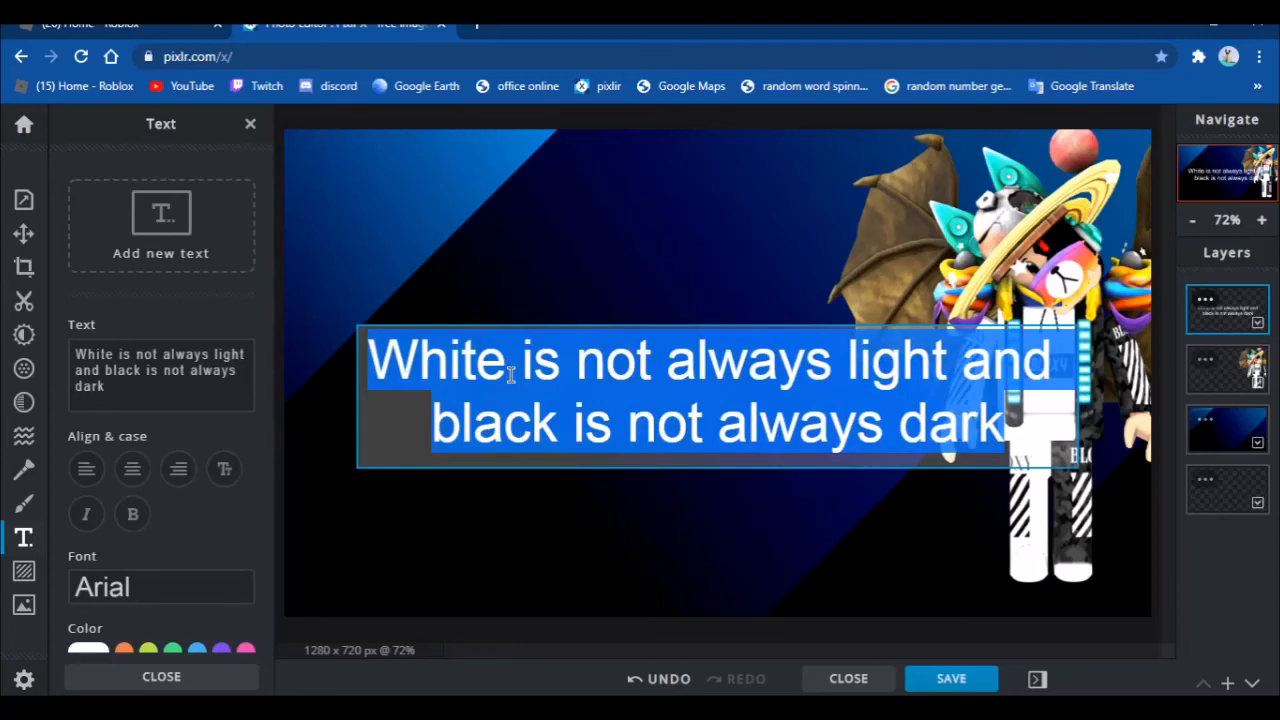
{"action": "type", "text": "T"}
{"action": "key", "text": "BackSpace"}
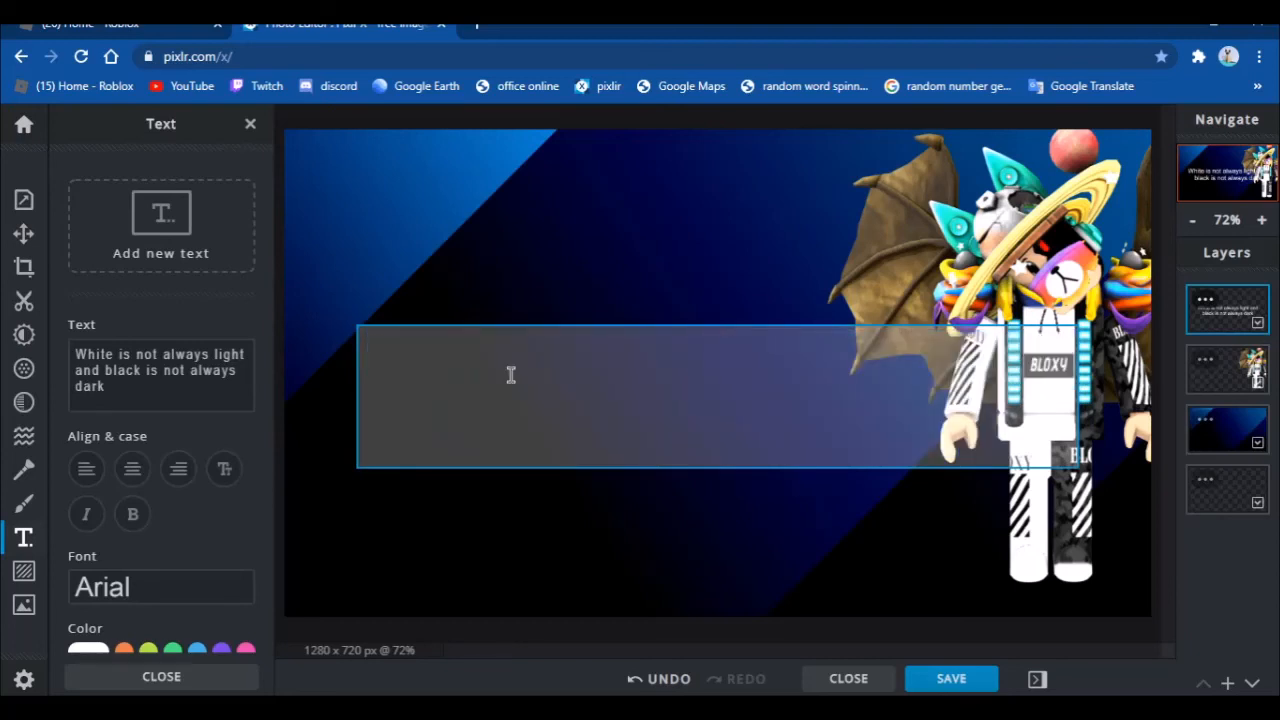
{"action": "type", "text": "HOW TO RAN"}
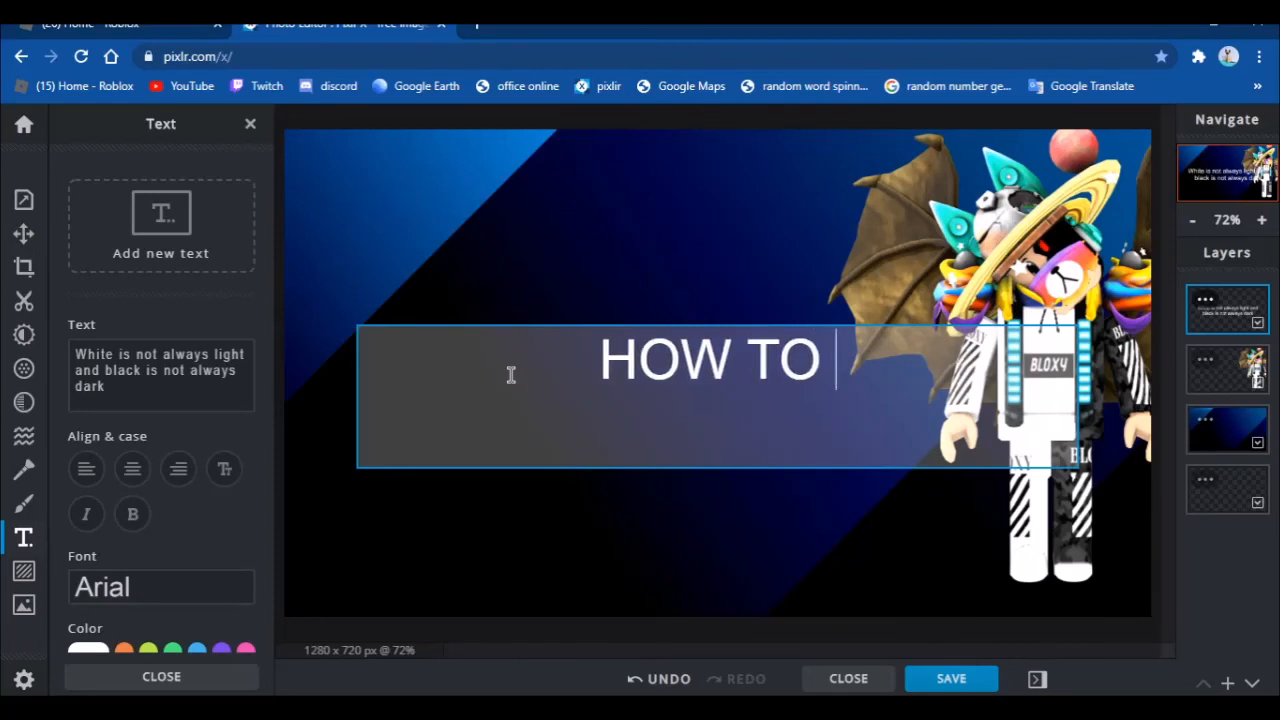
{"action": "key", "text": "BackSpace"}
{"action": "key", "text": "BackSpace"}
{"action": "type", "text": "E"}
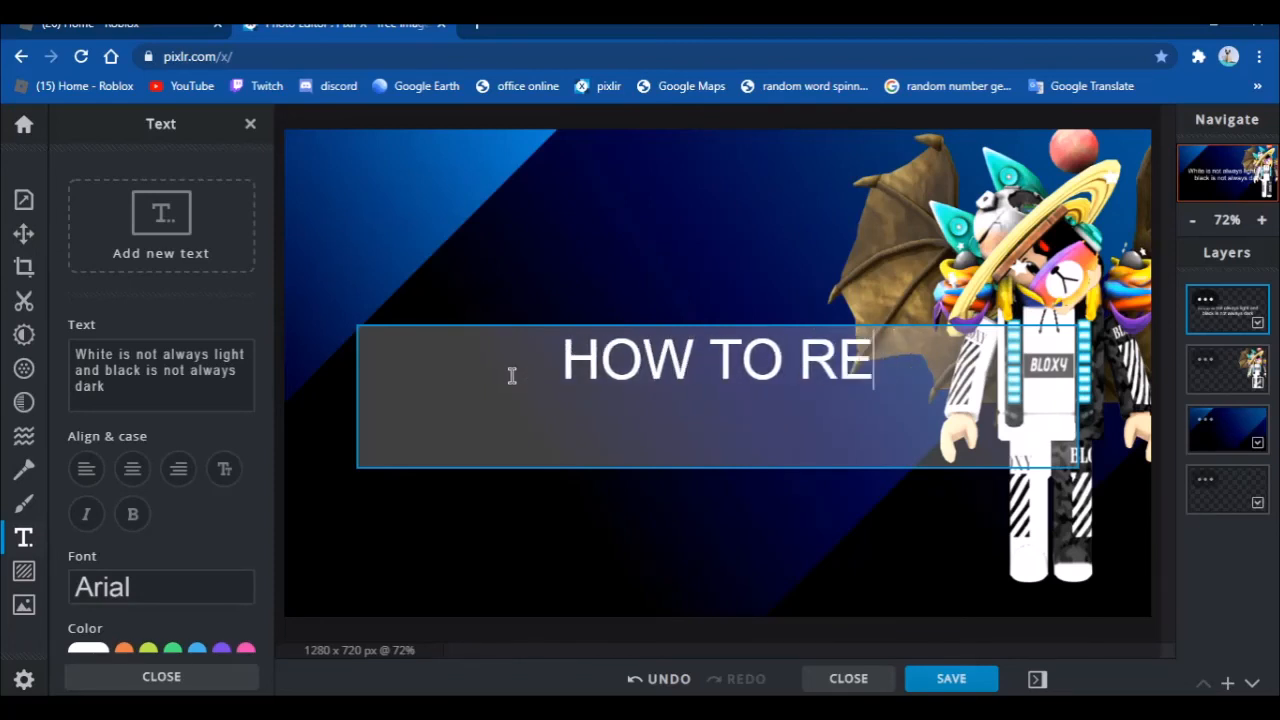
{"action": "type", "text": "NDER"}
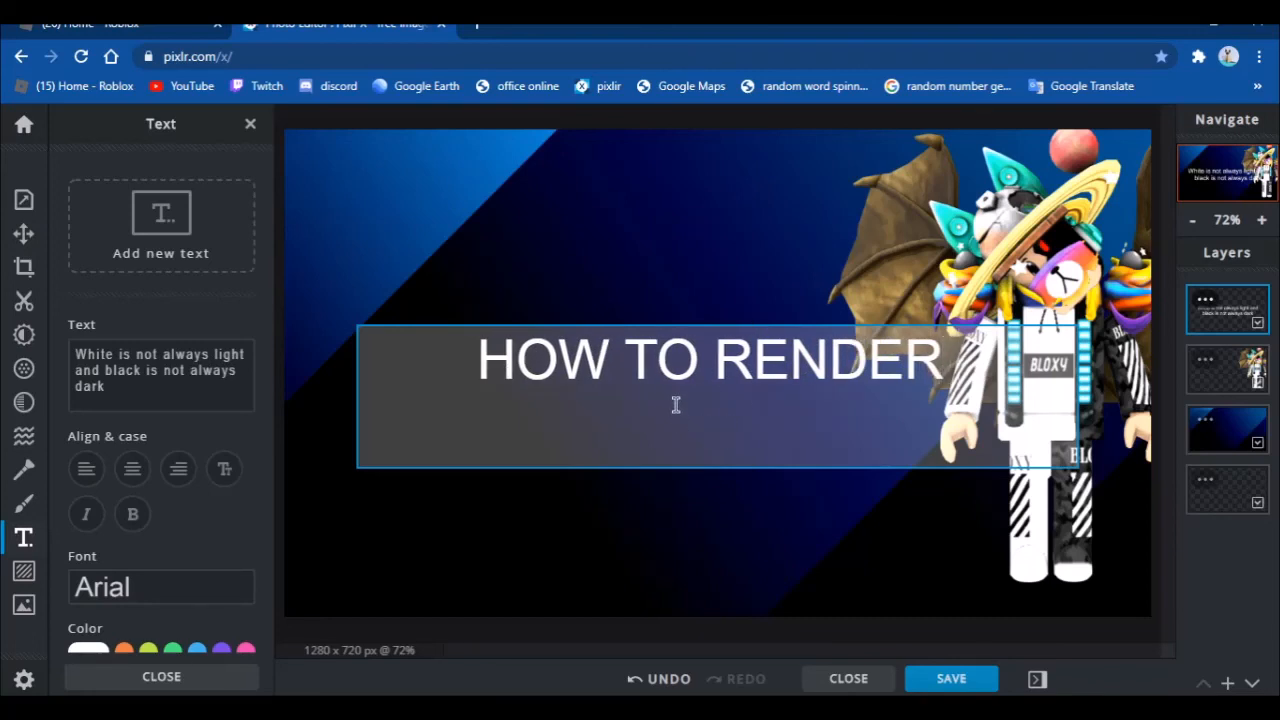
{"action": "type", "text": " YOU"}
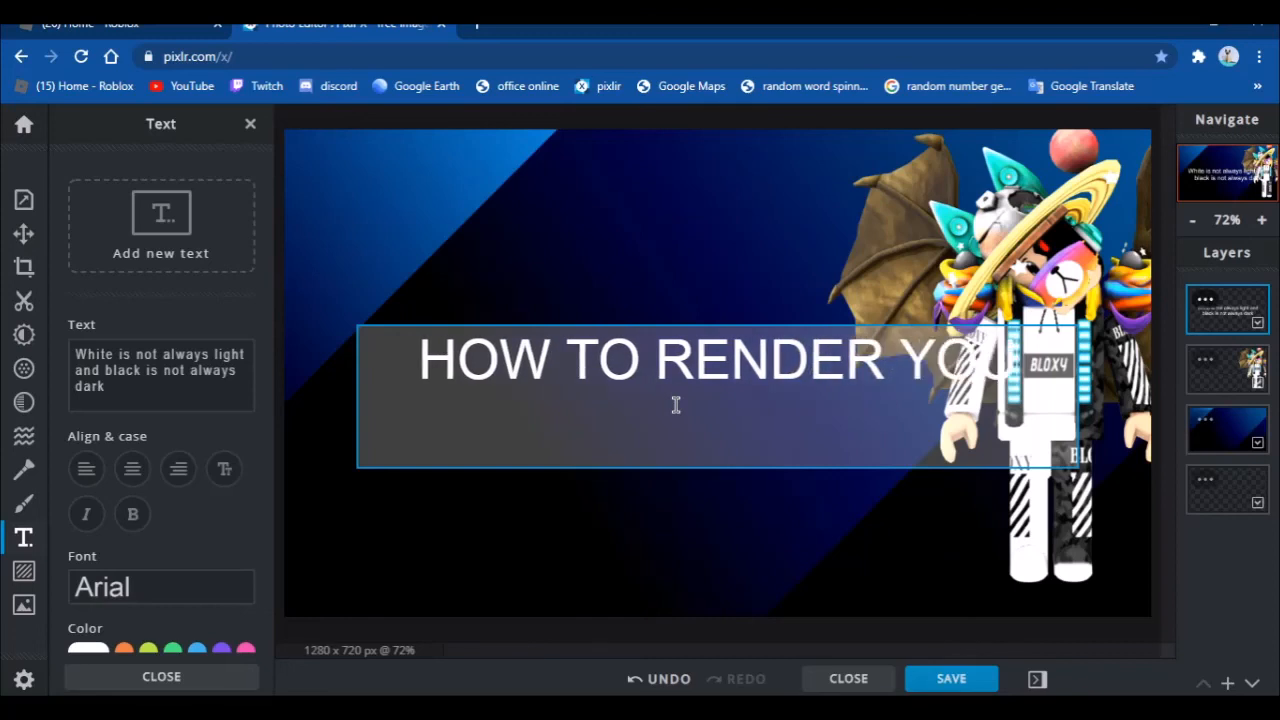
{"action": "type", "text": "R COBLOC"}
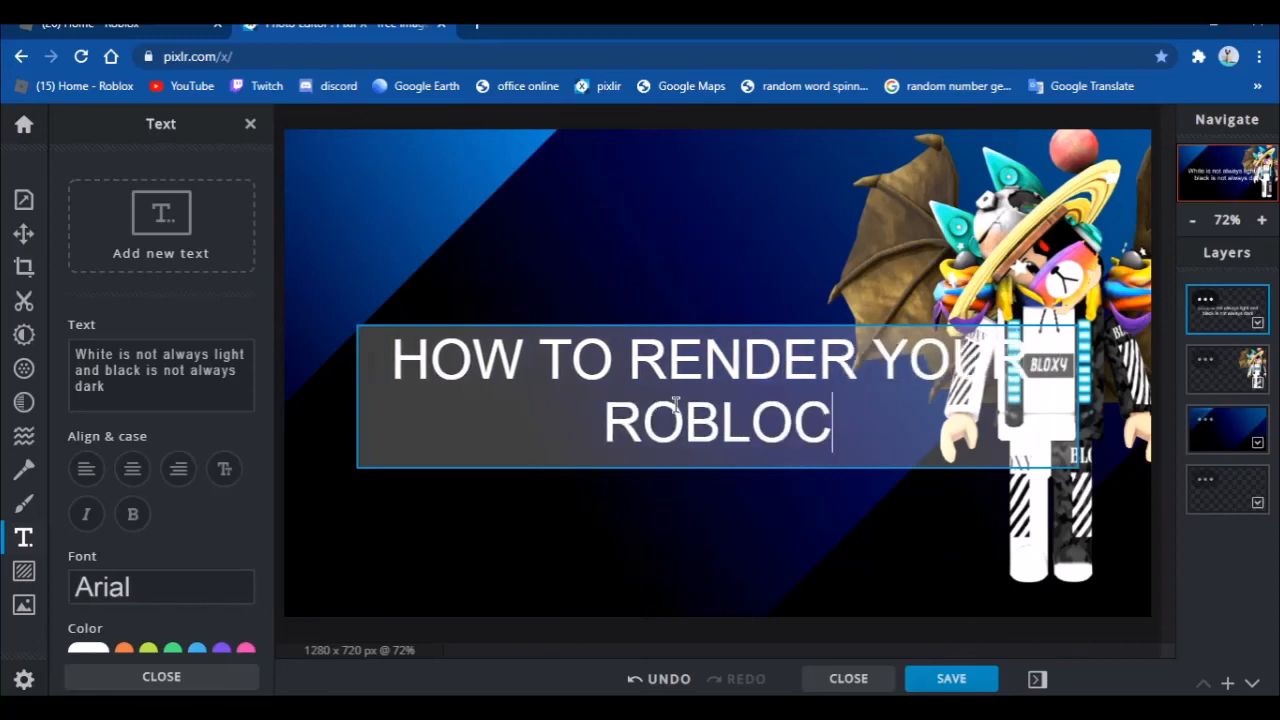
{"action": "key", "text": "BackSpace"}
{"action": "type", "text": "X AV"}
{"action": "key", "text": "BackSpace"}
{"action": "type", "text": "V"}
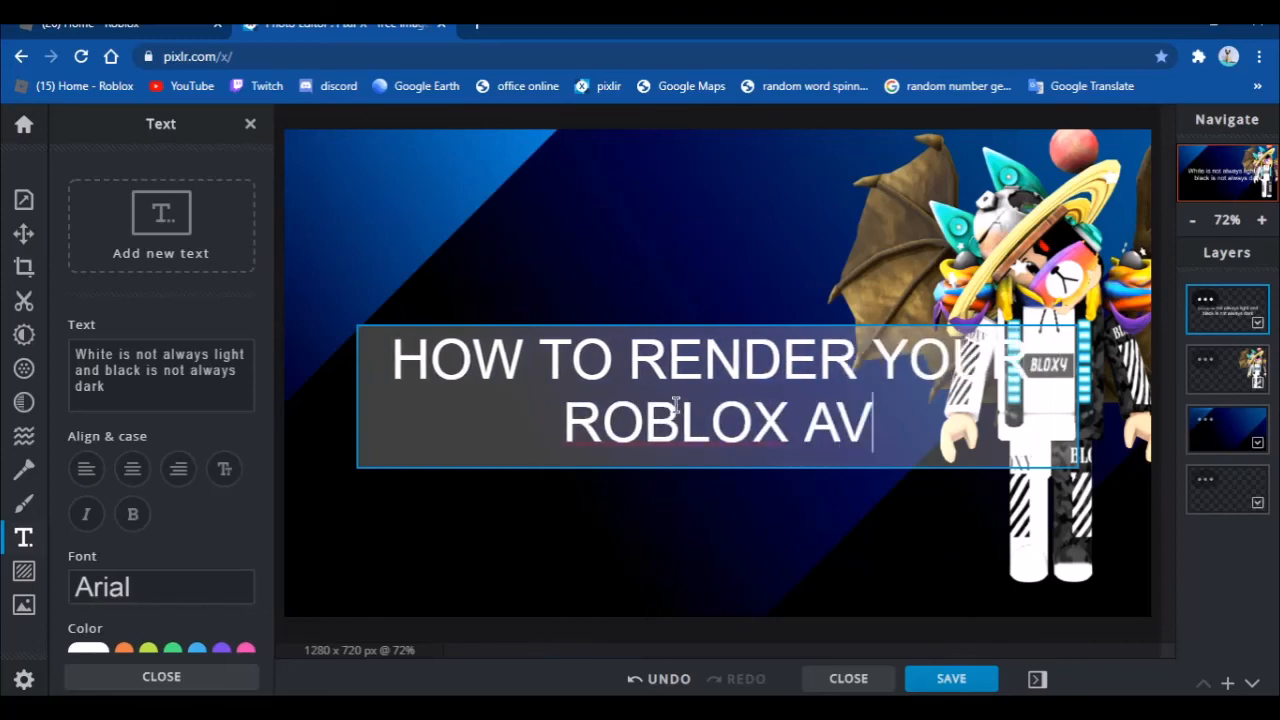
{"action": "type", "text": "ATAR I"}
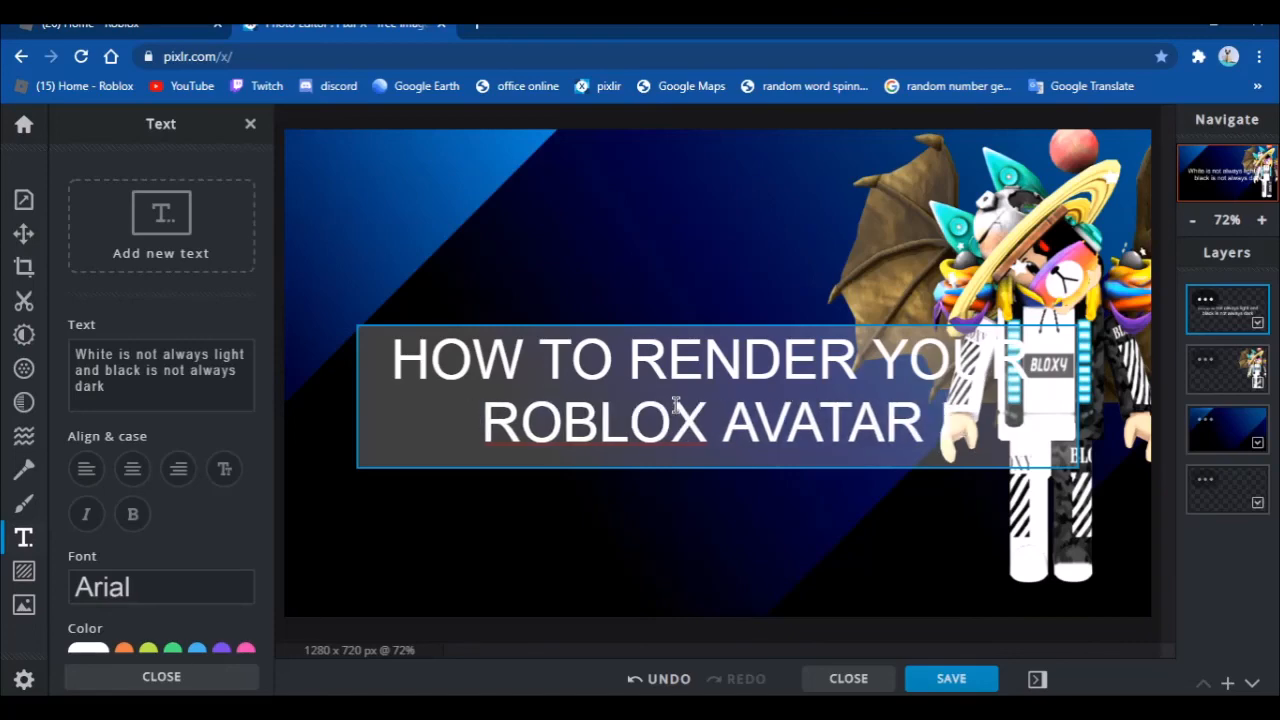
{"action": "type", "text": "N BLENDER"}
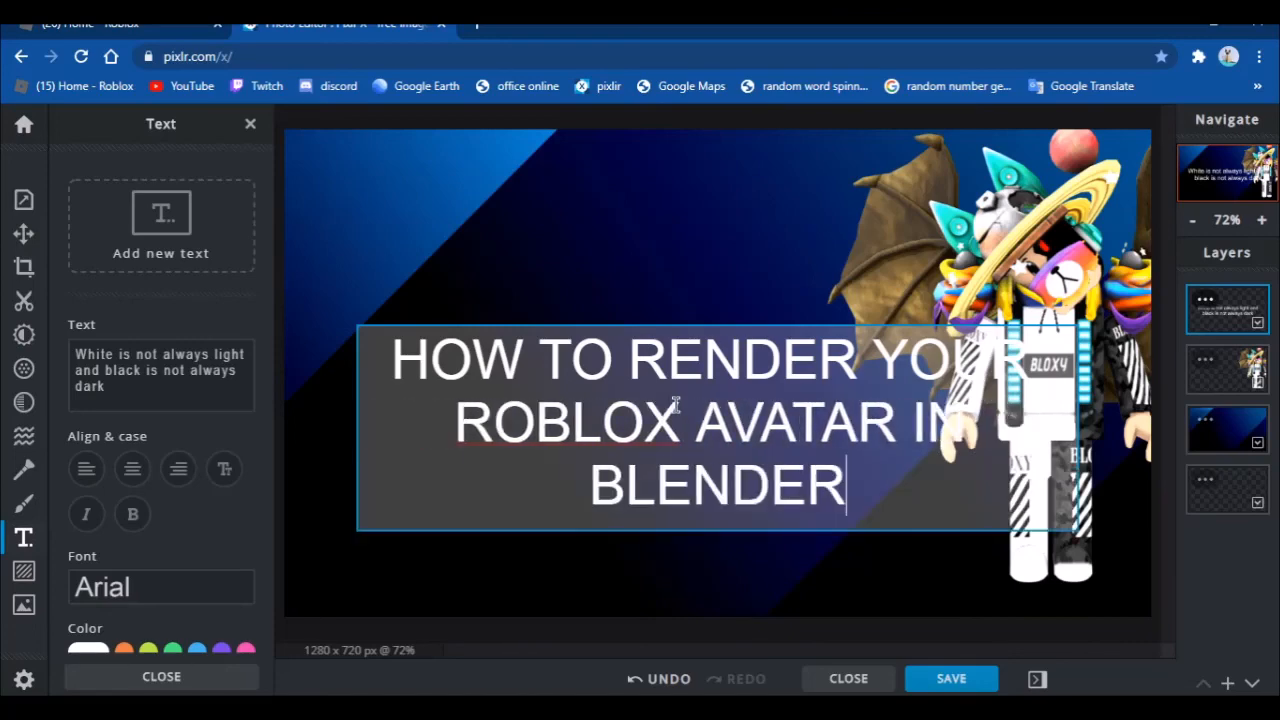
{"action": "left_click", "coordinate": [488, 162]}
Set the title text size to 66 and place it along the lower part of the canvas.
{"action": "left_click_drag", "start_coordinate": [675, 417], "coordinate": [688, 297]}
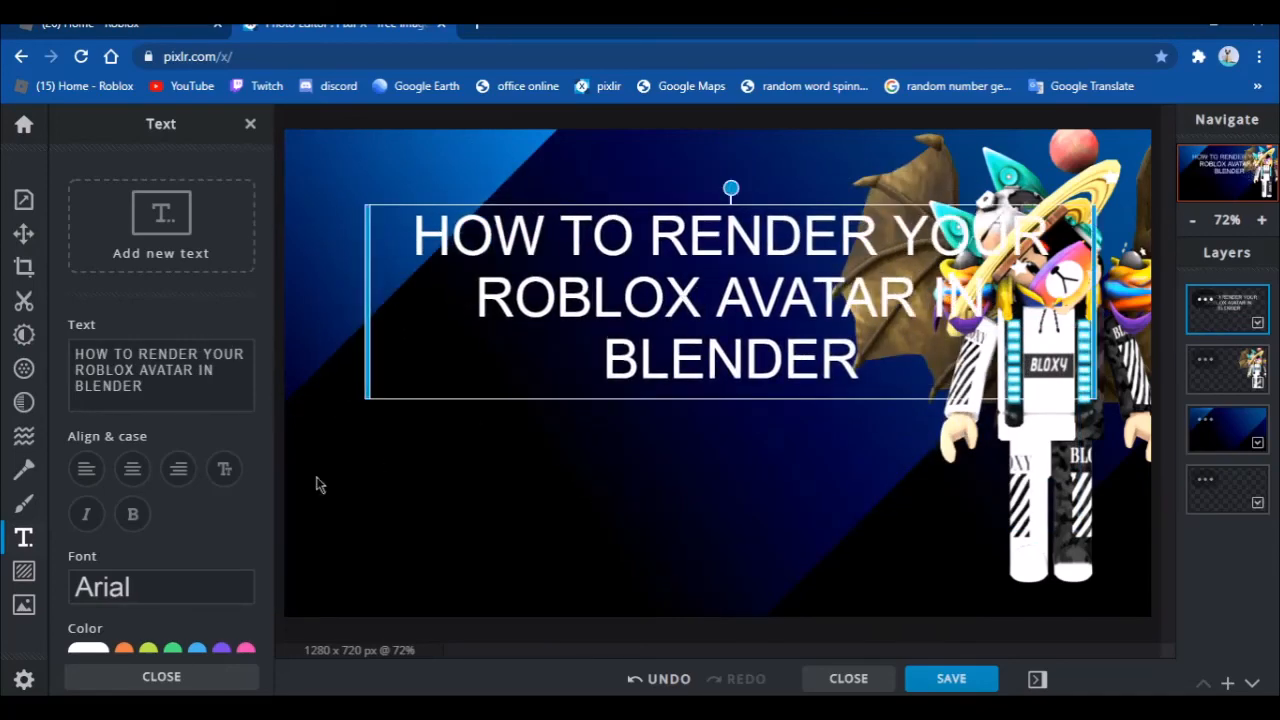
{"action": "left_click_drag", "start_coordinate": [269, 391], "coordinate": [251, 498]}
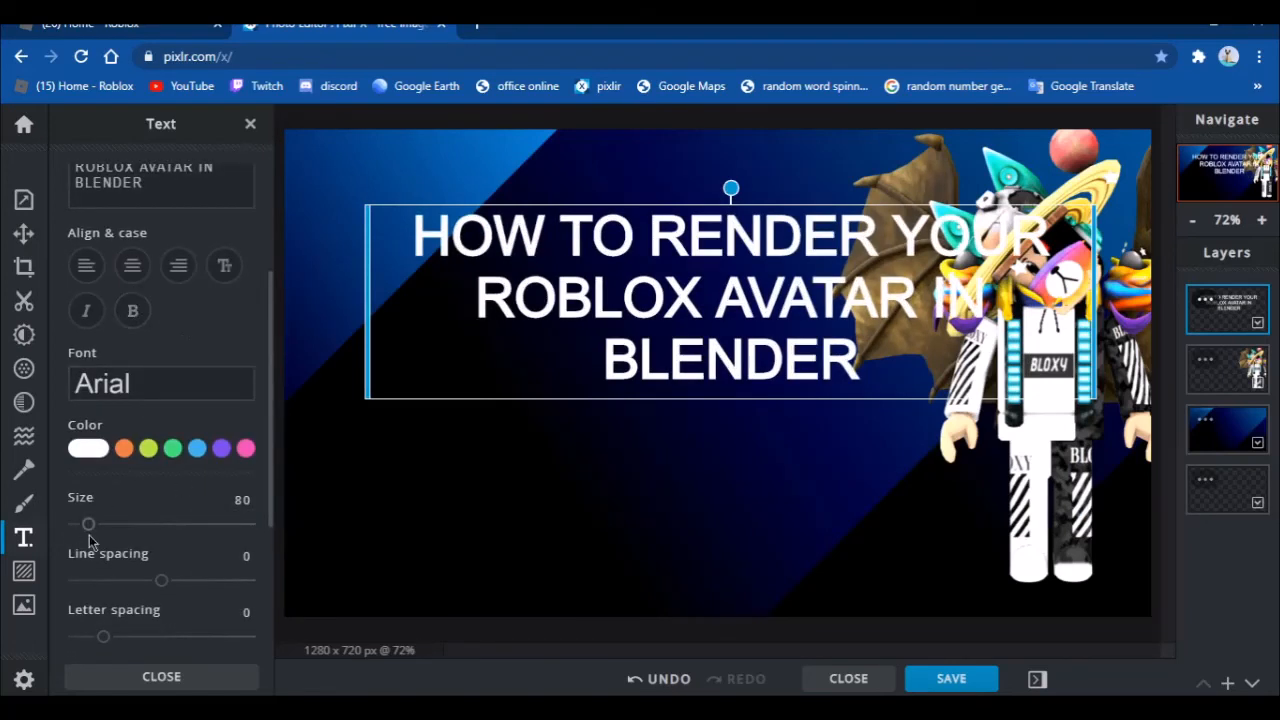
{"action": "mouse_move", "coordinate": [88, 528]}
{"action": "left_mouse_down"}
{"action": "mouse_move", "coordinate": [77, 531]}
{"action": "mouse_move", "coordinate": [89, 524]}
{"action": "left_mouse_up"}
{"action": "left_click_drag", "start_coordinate": [848, 278], "coordinate": [823, 238]}
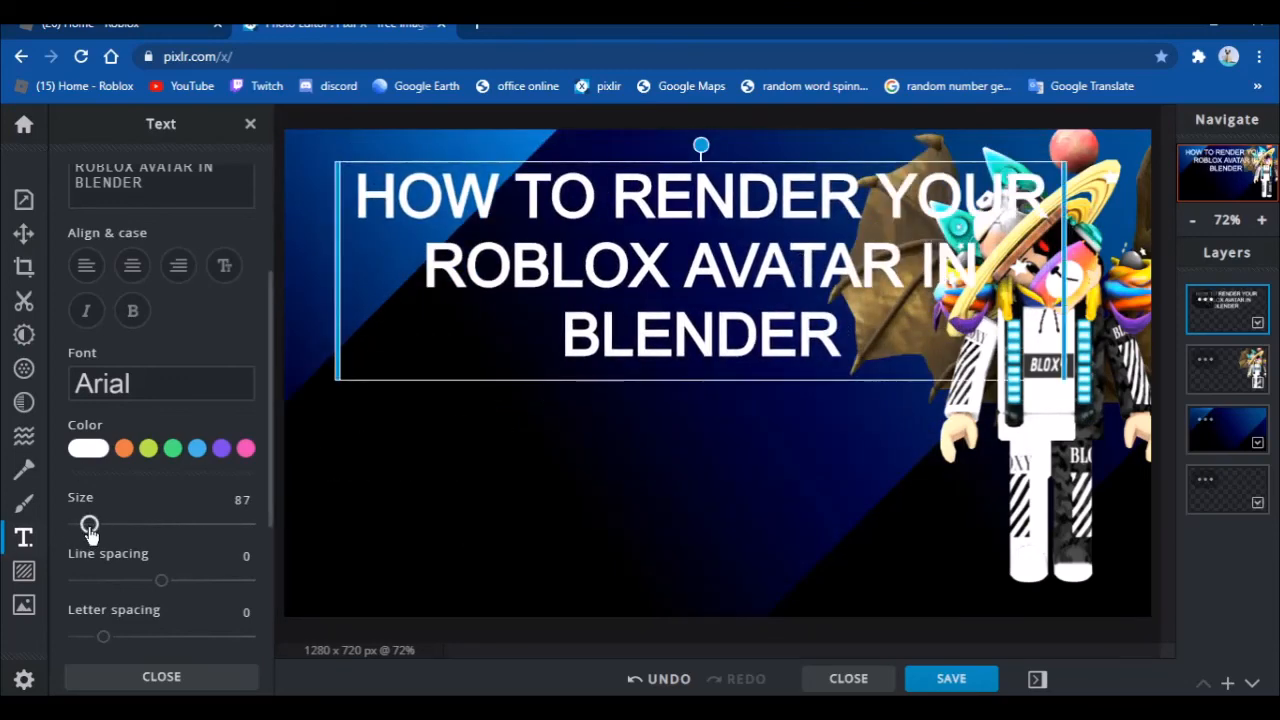
{"action": "left_click_drag", "start_coordinate": [89, 530], "coordinate": [85, 525]}
{"action": "left_click_drag", "start_coordinate": [555, 225], "coordinate": [519, 548]}
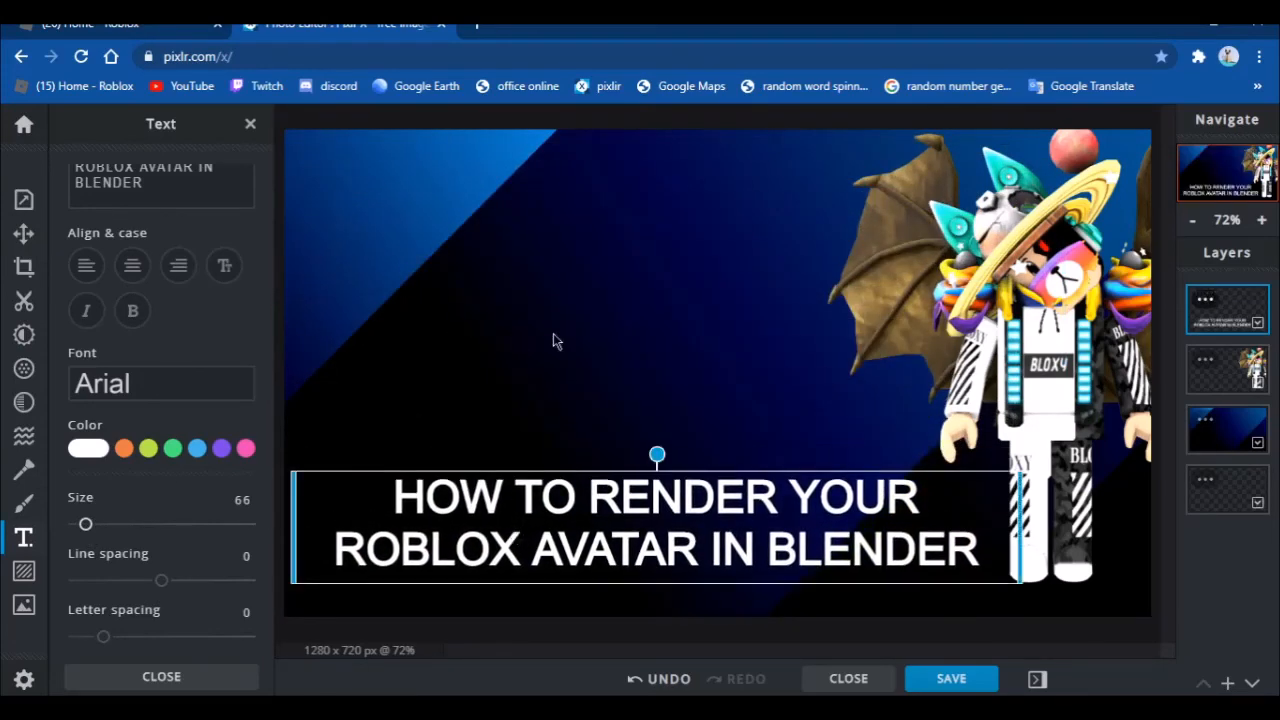
{"action": "left_click", "coordinate": [504, 256]}
Search Google for "blender logo" in a new browser tab.
{"action": "left_click", "coordinate": [476, 24]}
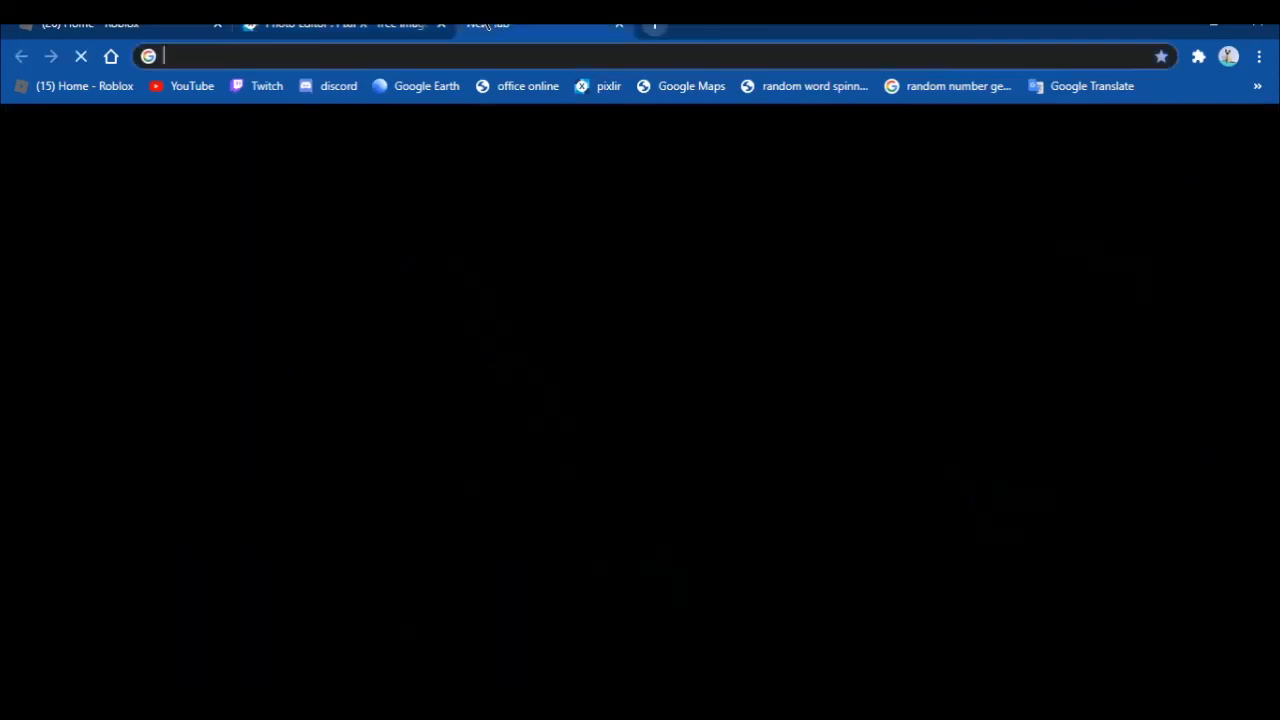
{"action": "type", "text": "BLENDER L"}
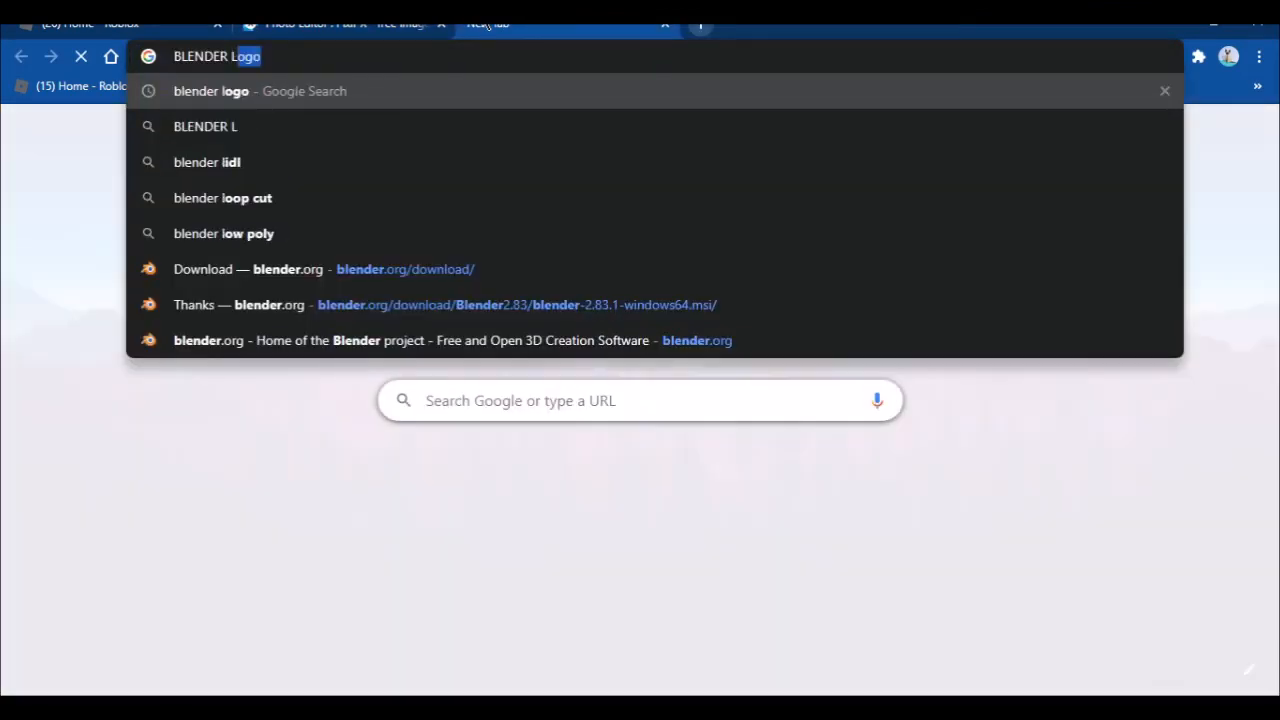
{"action": "type", "text": "OGO"}
{"action": "key", "text": "Return"}
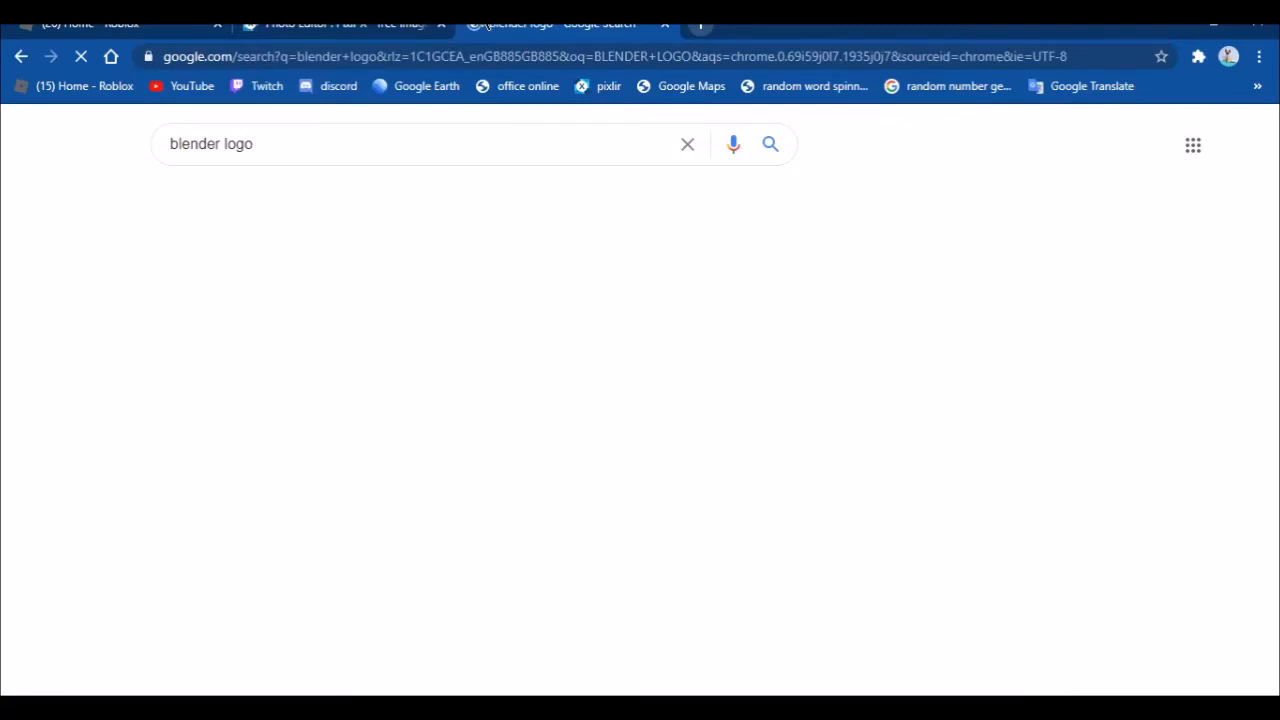
Copy the text-free Wikimedia Commons Blender logo from the image results and paste it as a new layer in the Pixlr X thumbnail.
{"action": "right_click", "coordinate": [252, 322]}
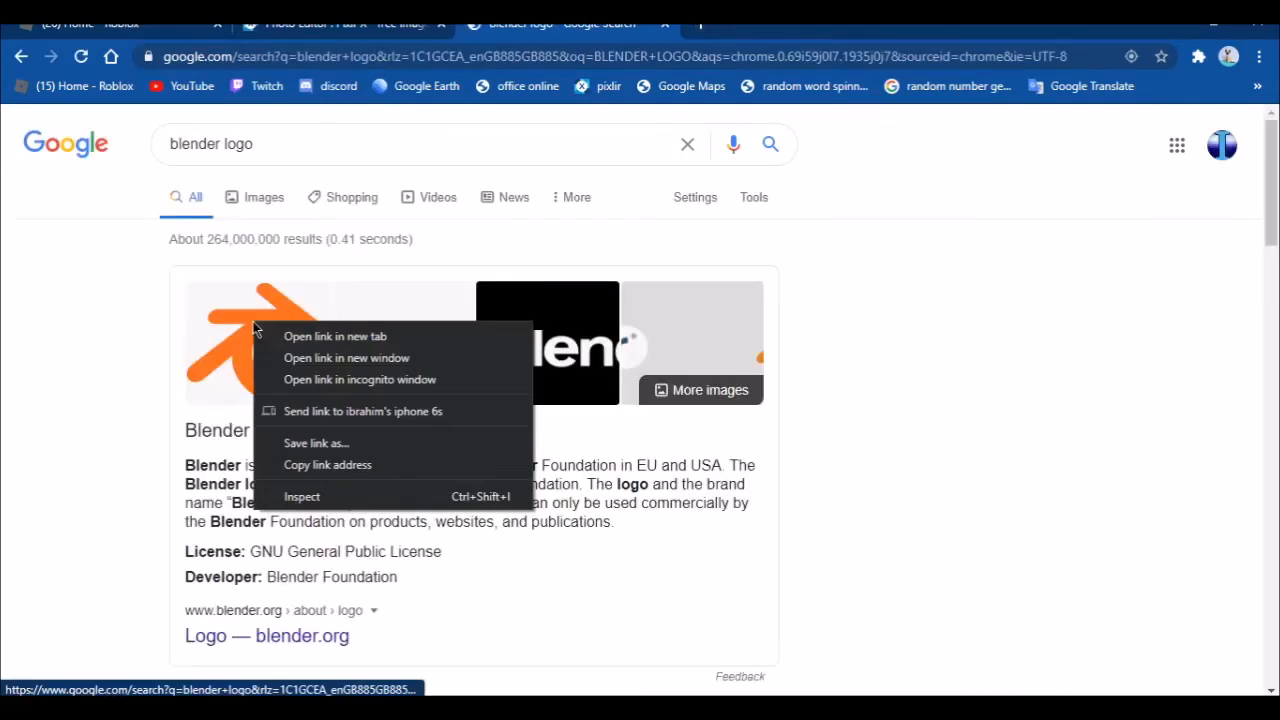
{"action": "right_click", "coordinate": [221, 324]}
{"action": "left_click", "coordinate": [203, 328]}
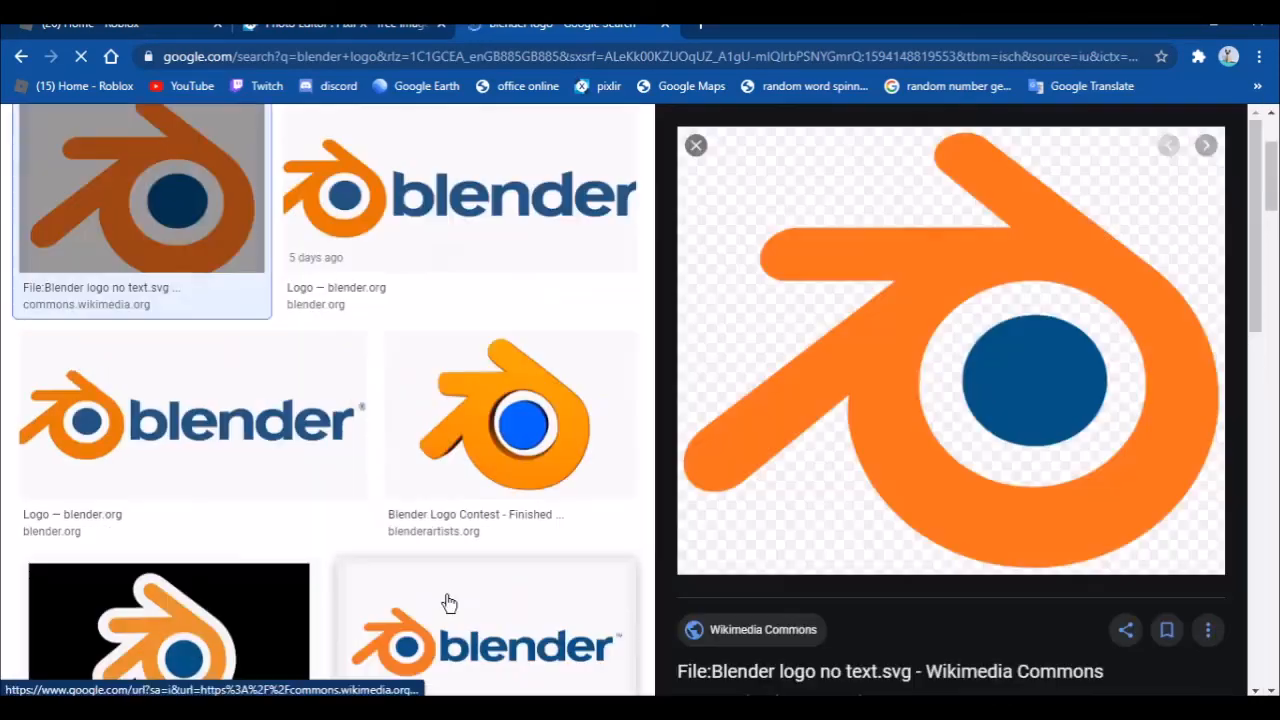
{"action": "right_click", "coordinate": [884, 354]}
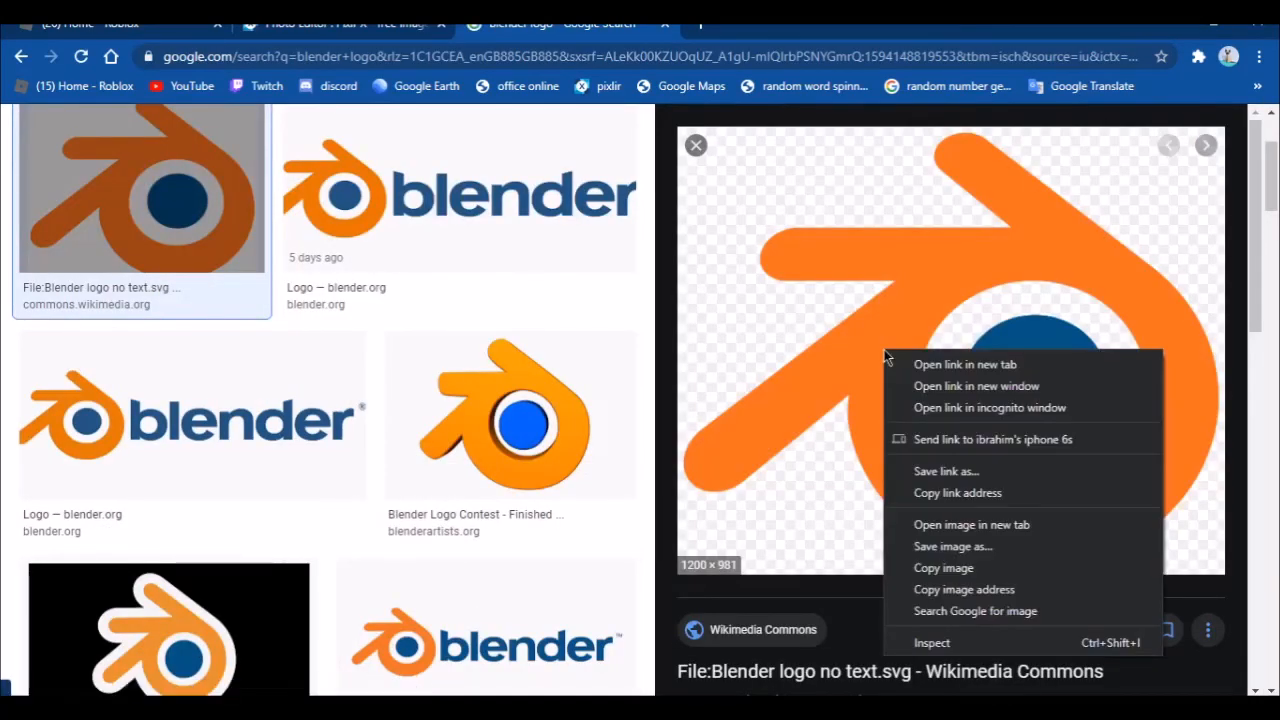
{"action": "left_click", "coordinate": [943, 568]}
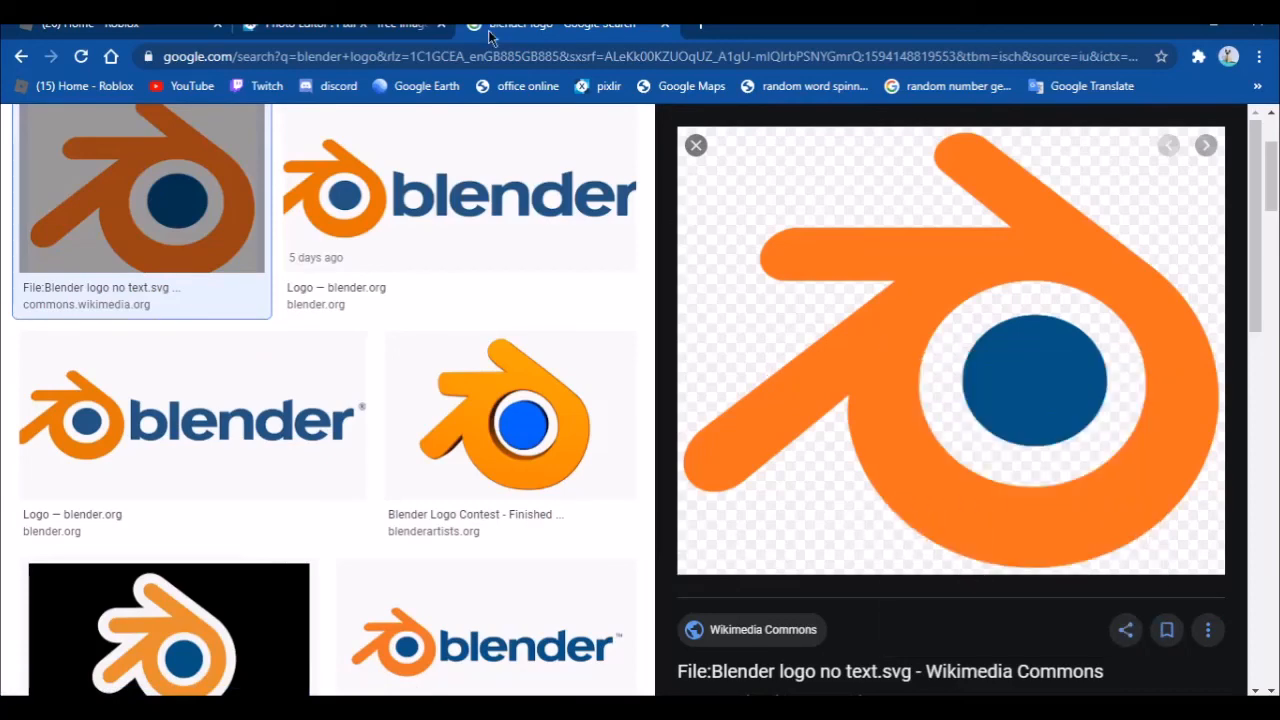
{"action": "left_click", "coordinate": [340, 22]}
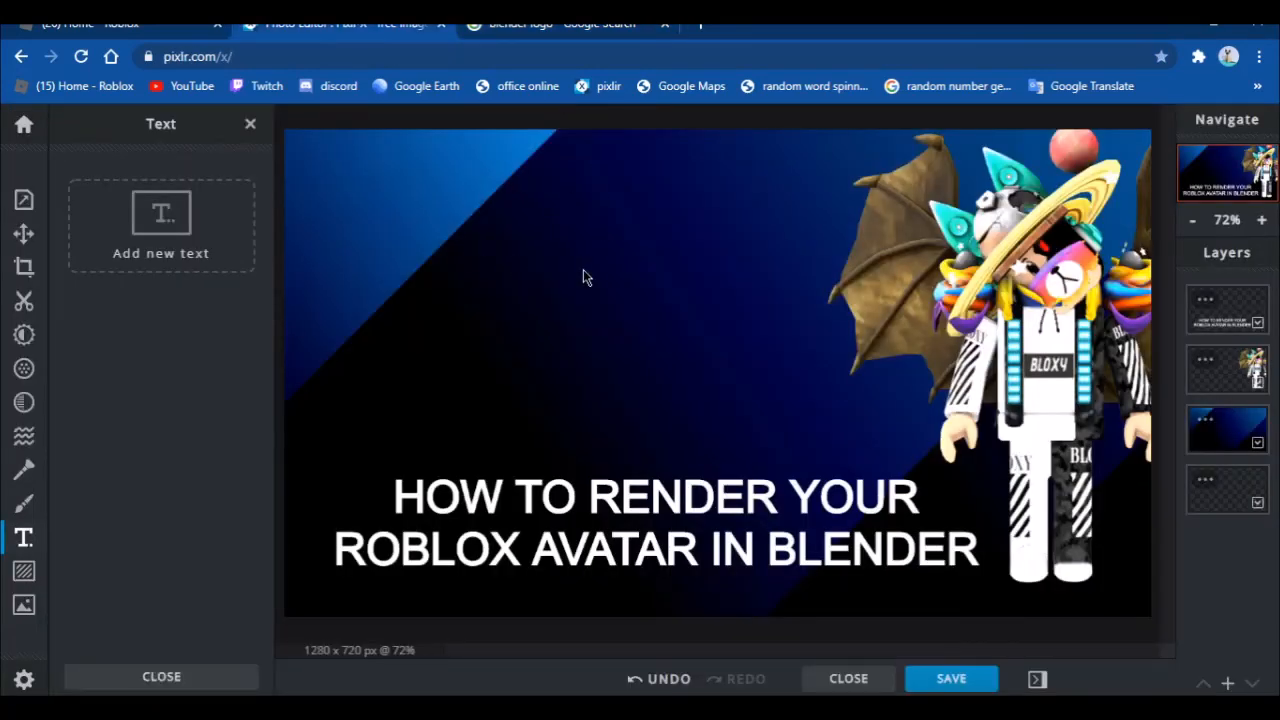
{"action": "key", "text": "ctrl+v"}
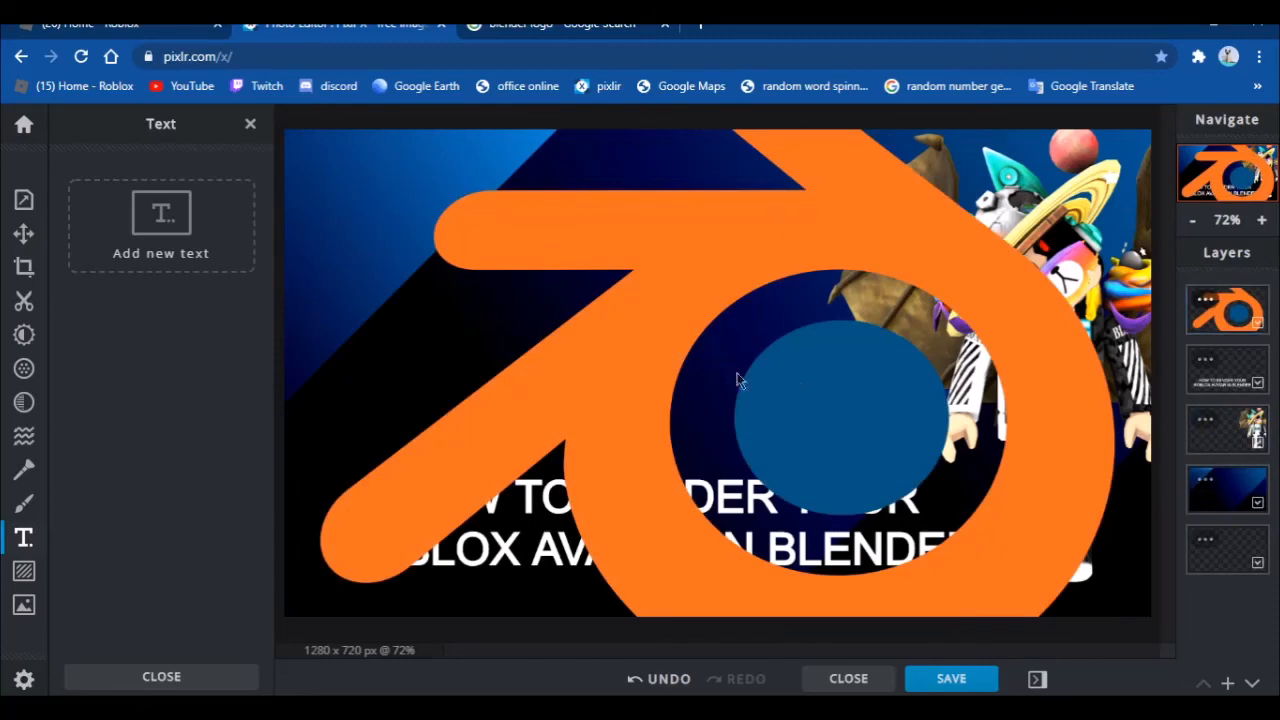
Scale the Blender logo proportionally to about 587 × 480 px and place it above the title, beside the avatar.
{"action": "left_click", "coordinate": [24, 233]}
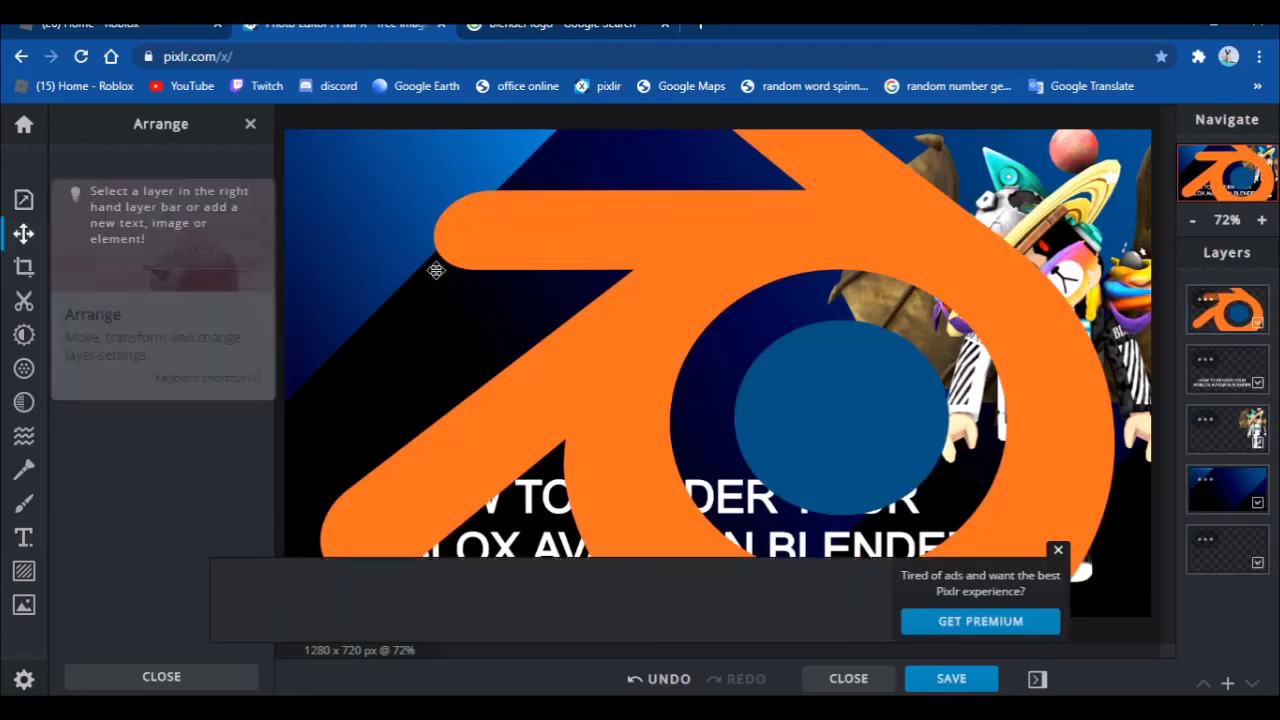
{"action": "left_click", "coordinate": [1058, 549]}
{"action": "left_click_drag", "start_coordinate": [560, 245], "coordinate": [718, 438]}
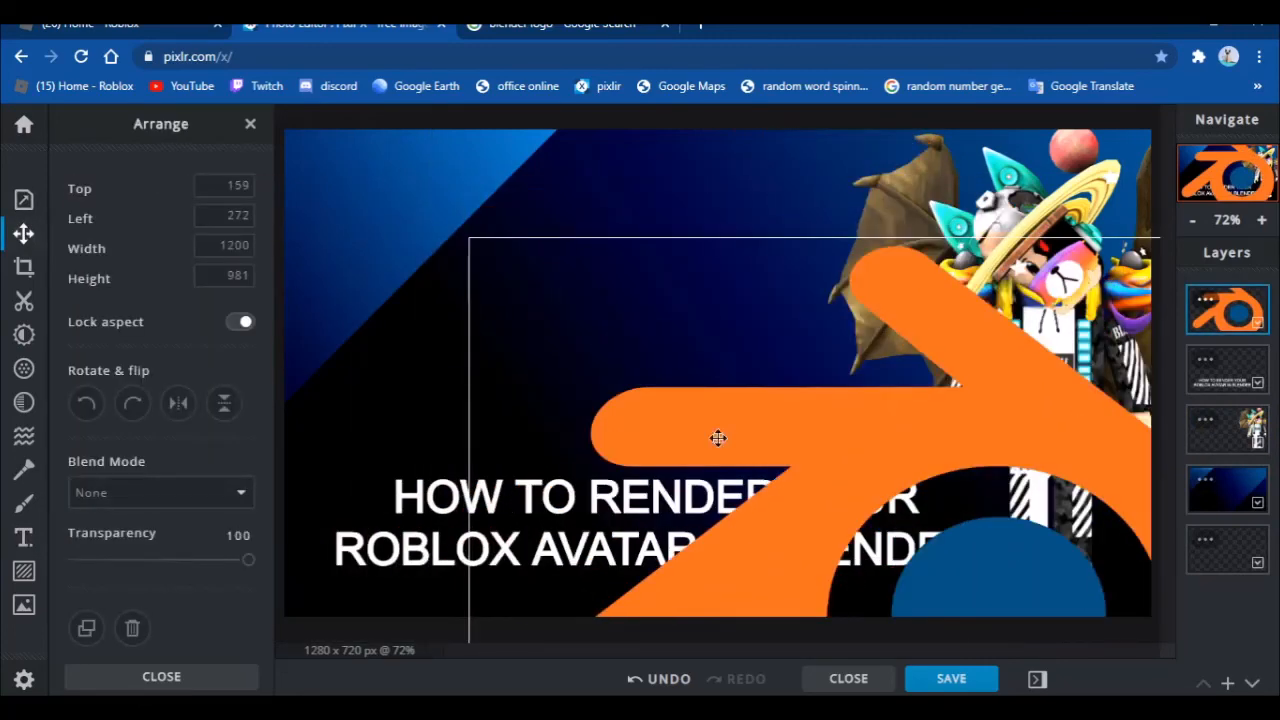
{"action": "left_click_drag", "start_coordinate": [469, 238], "coordinate": [843, 543]}
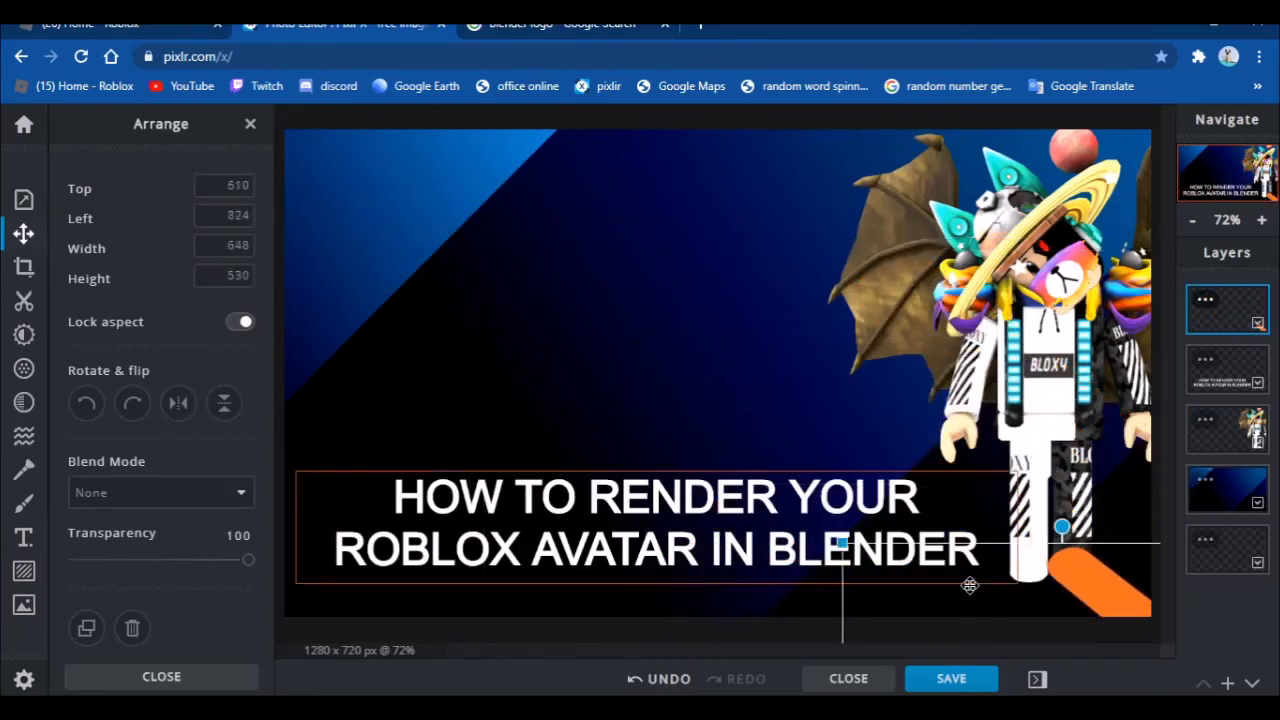
{"action": "left_click_drag", "start_coordinate": [1090, 625], "coordinate": [621, 190]}
{"action": "left_click_drag", "start_coordinate": [814, 108], "coordinate": [773, 138]}
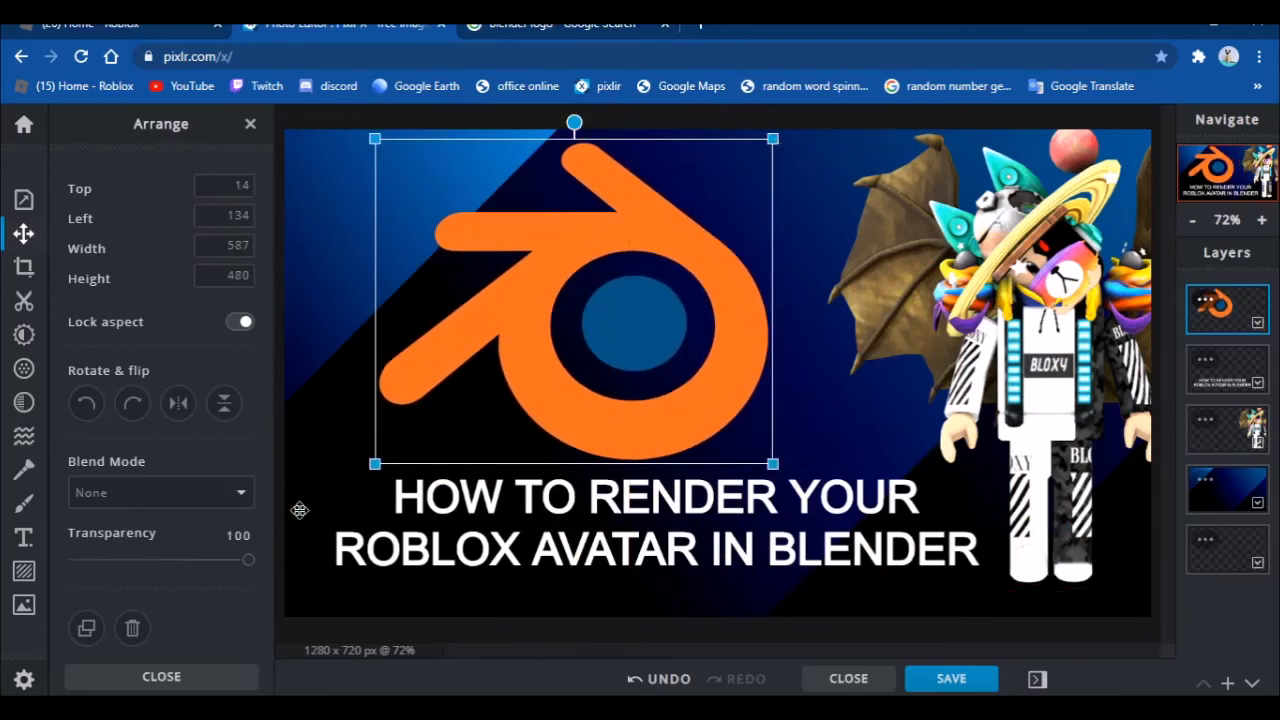
{"action": "left_click", "coordinate": [323, 354]}
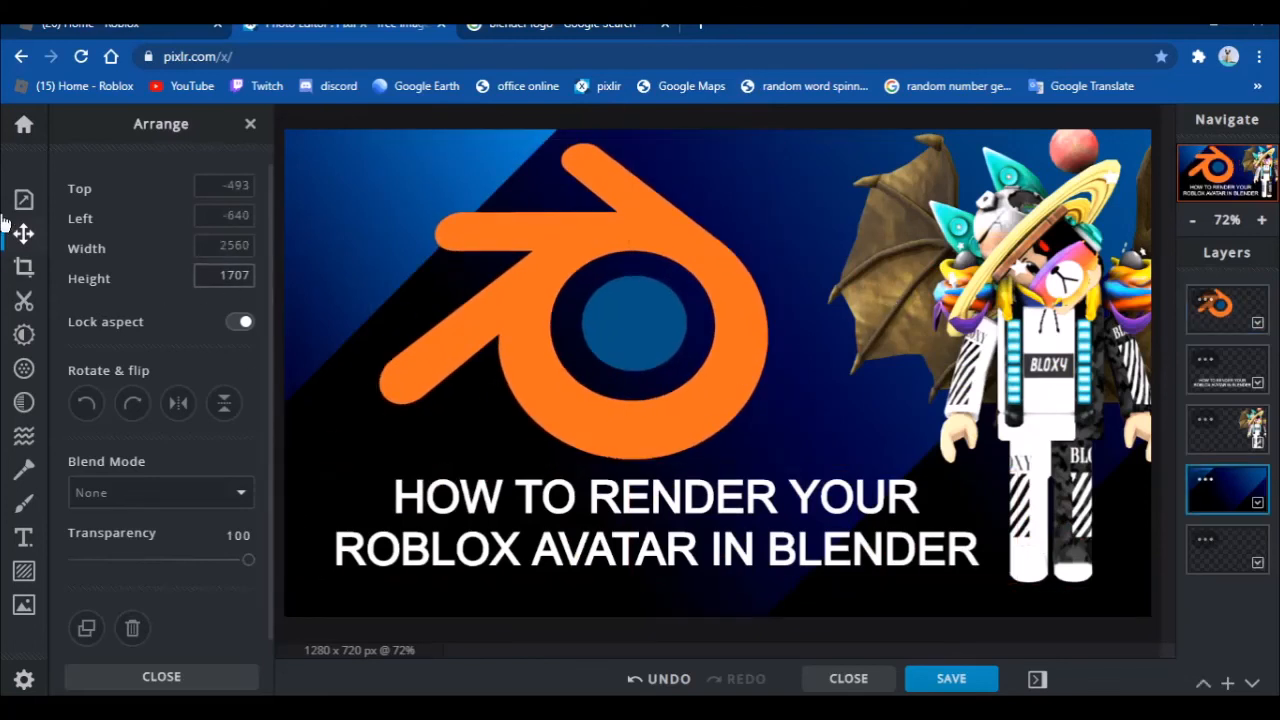
{"action": "left_click", "coordinate": [25, 200]}
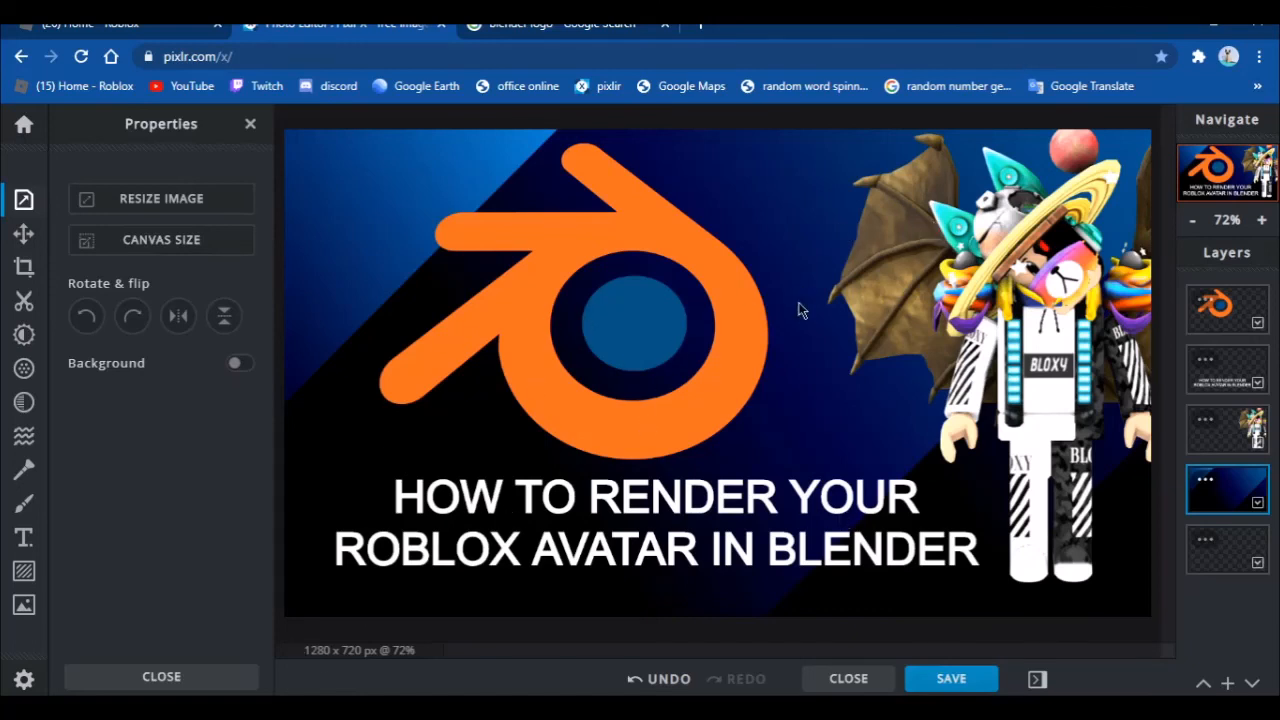
Download the thumbnail as a 1280 × 720 PNG named Untitled and open the downloaded file.
{"action": "left_click", "coordinate": [951, 678]}
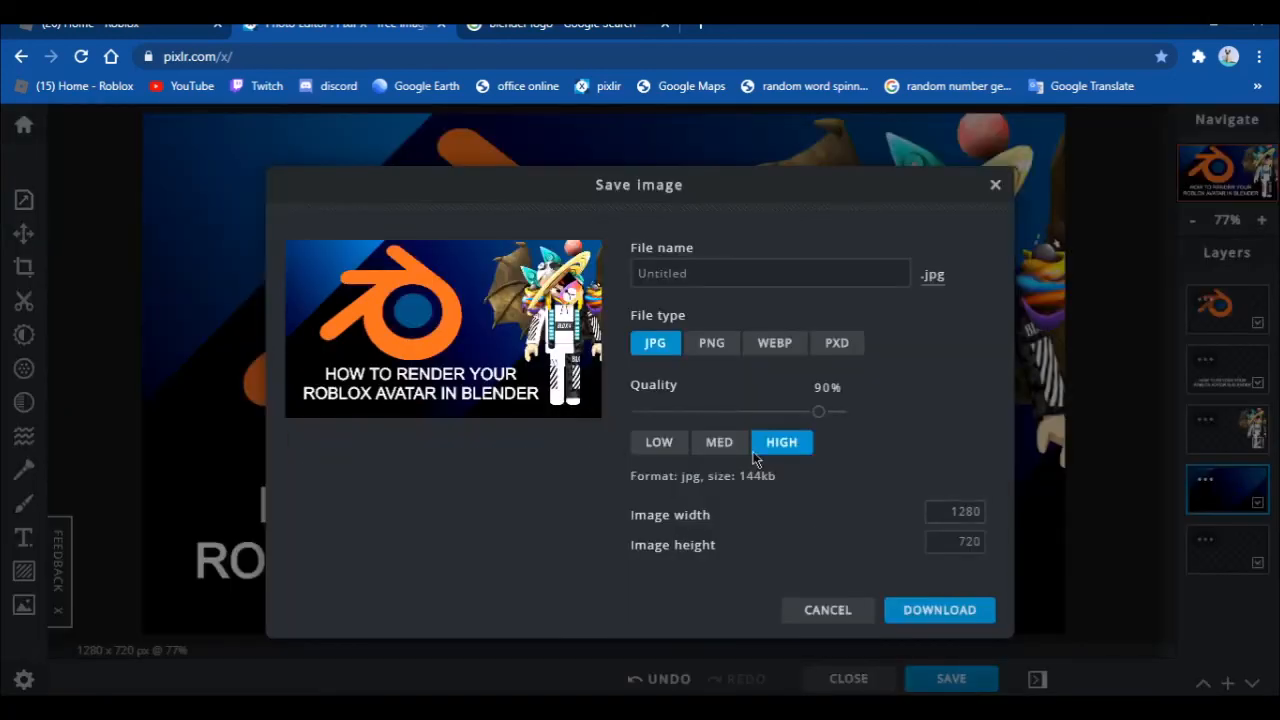
{"action": "left_click", "coordinate": [711, 345]}
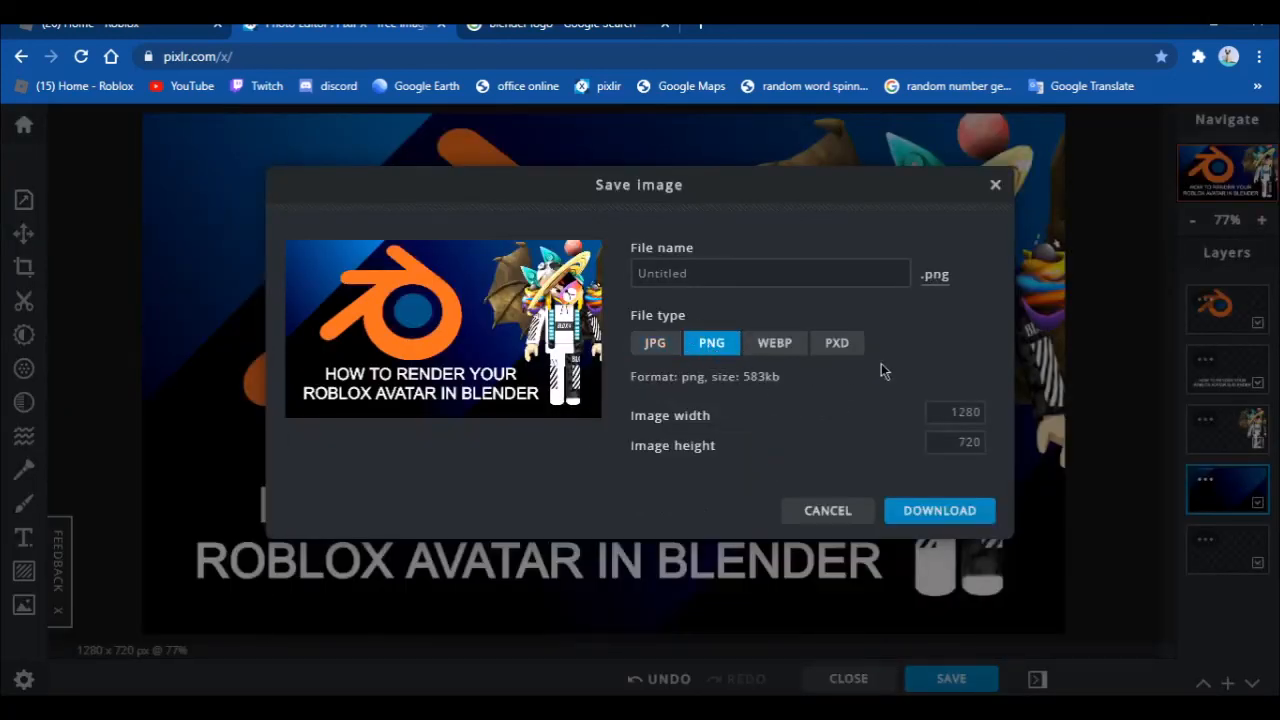
{"action": "left_click", "coordinate": [952, 512]}
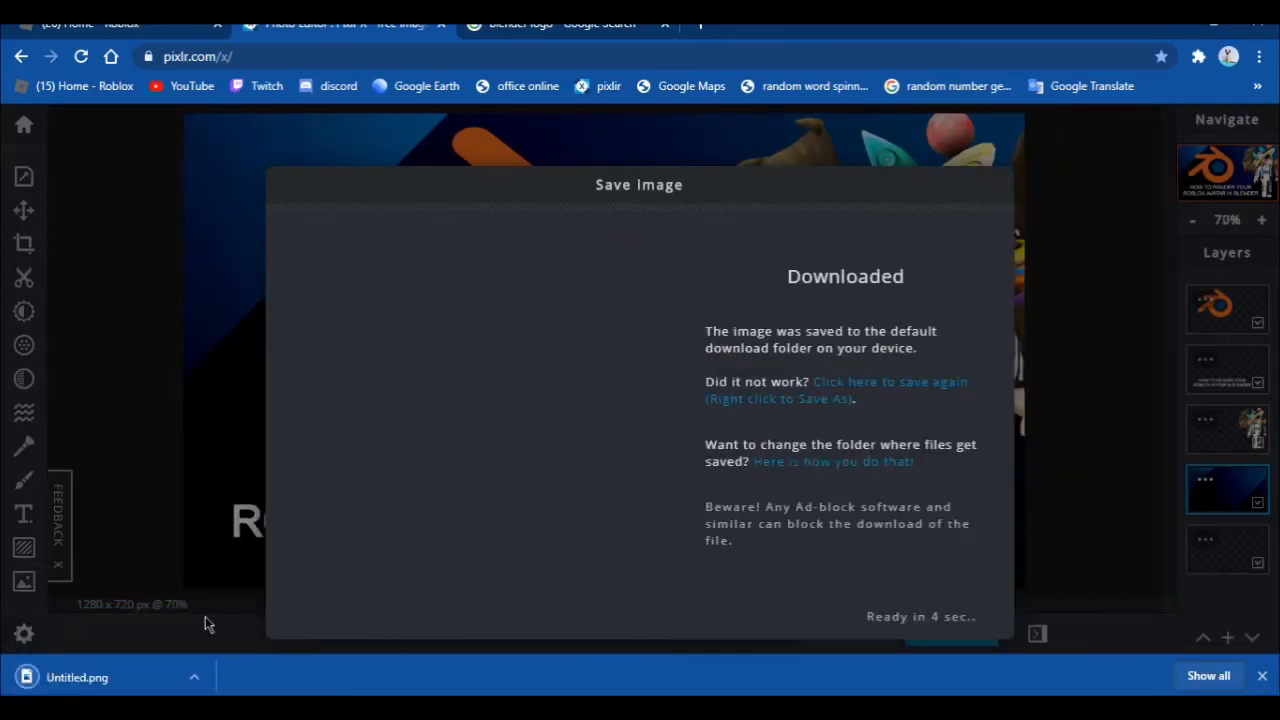
{"action": "left_click", "coordinate": [115, 677]}
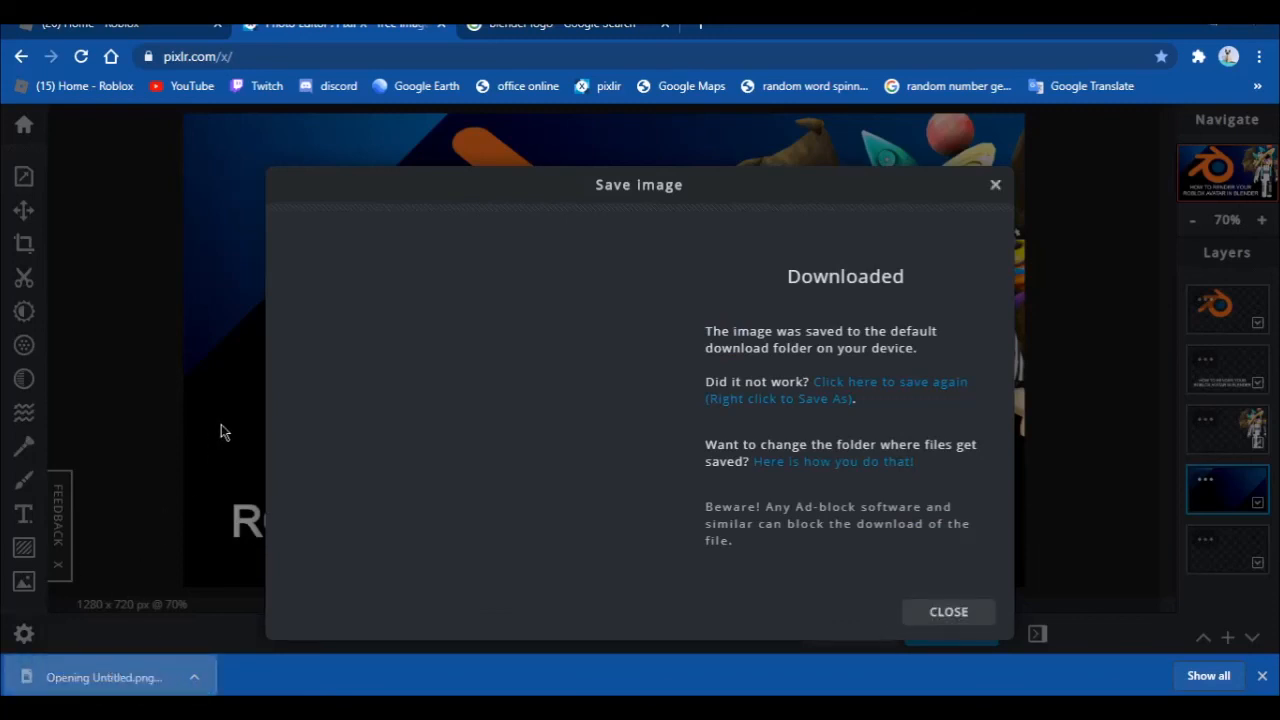